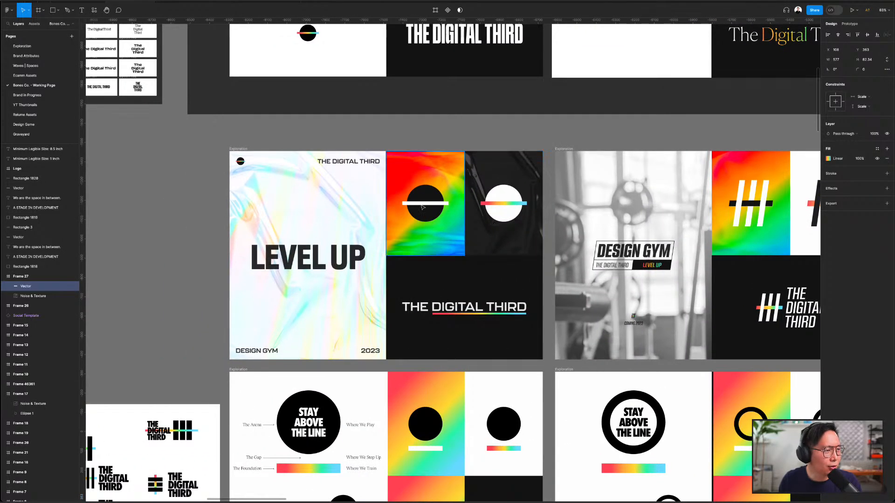
# - Examine the Exploration boards, comparing the Level Up, Design Gym, Stay Above the Line and Master Your Craft logo directions
pyautogui.scroll(3, 423, 207)
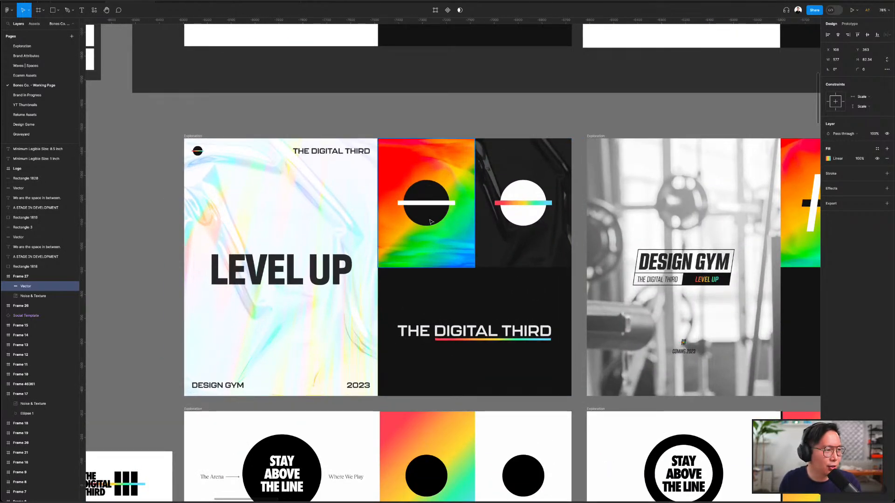
pyautogui.scroll(-5, 549, 232)
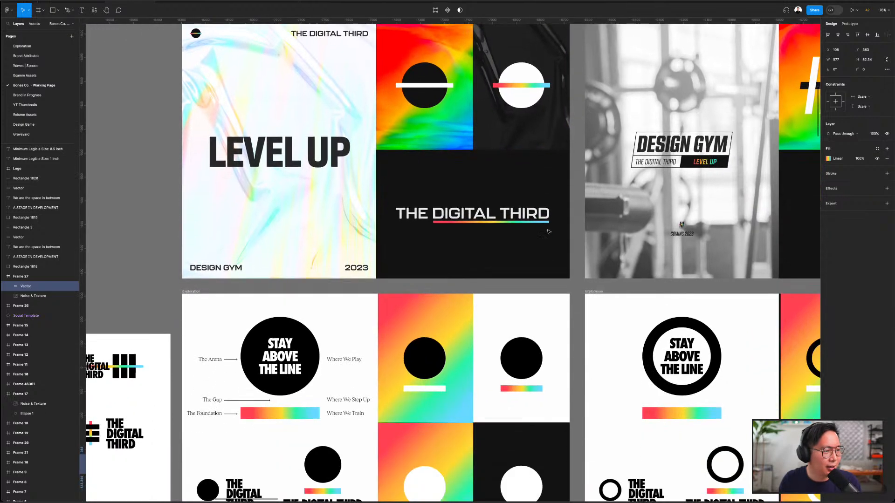
pyautogui.hscroll(10, 493, 242)
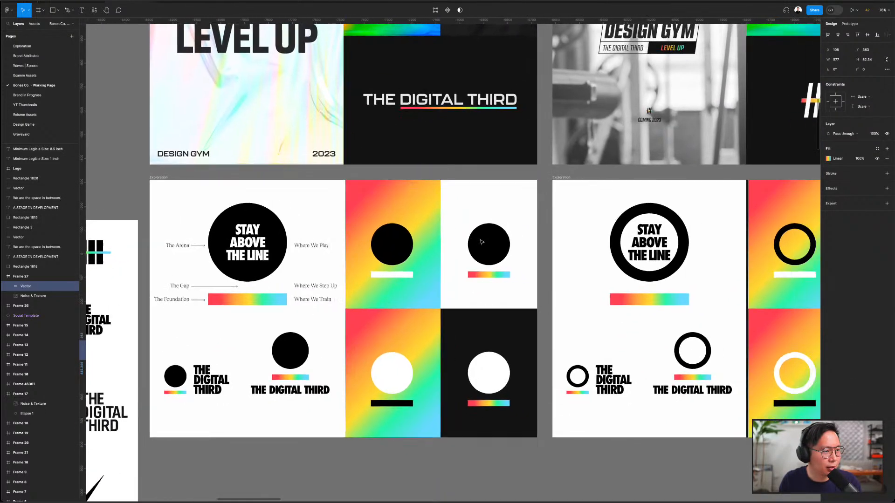
pyautogui.hscroll(-4, 581, 252)
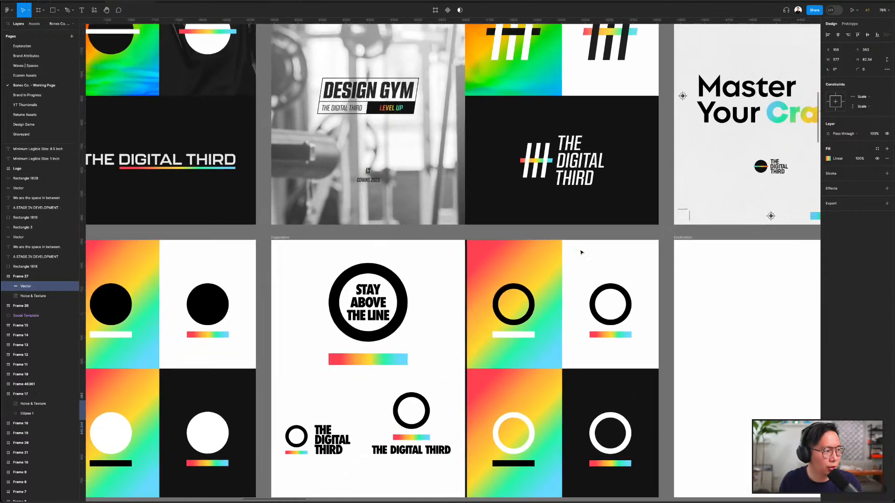
pyautogui.hscroll(1, 407, 277)
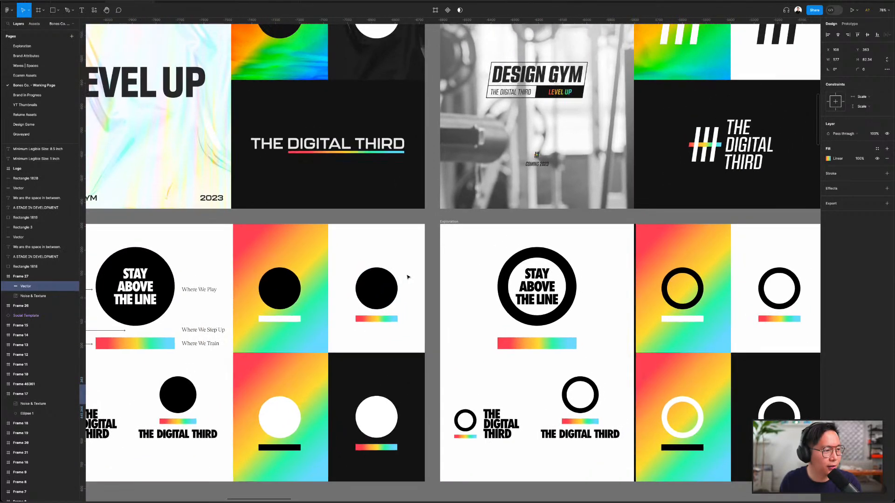
pyautogui.scroll(3, 408, 277)
pyautogui.hscroll(-3, 407, 277)
pyautogui.scroll(1, 408, 277)
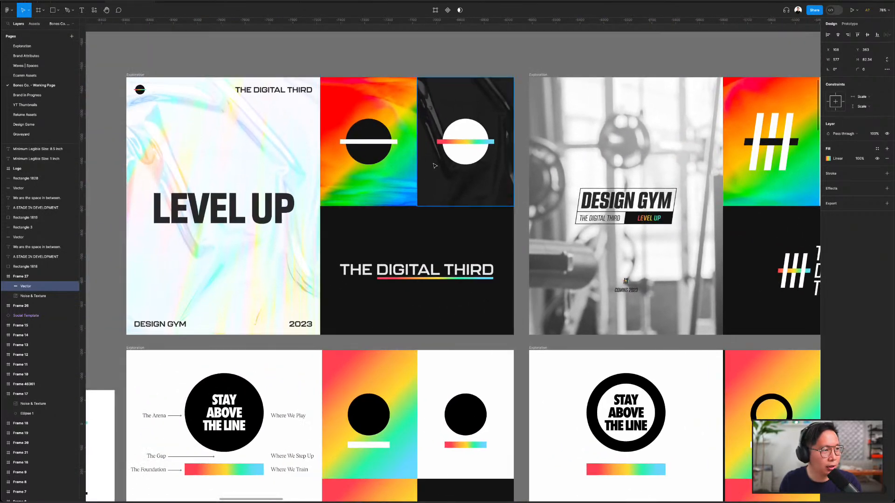
pyautogui.scroll(-5, 468, 172)
pyautogui.hscroll(2, 469, 171)
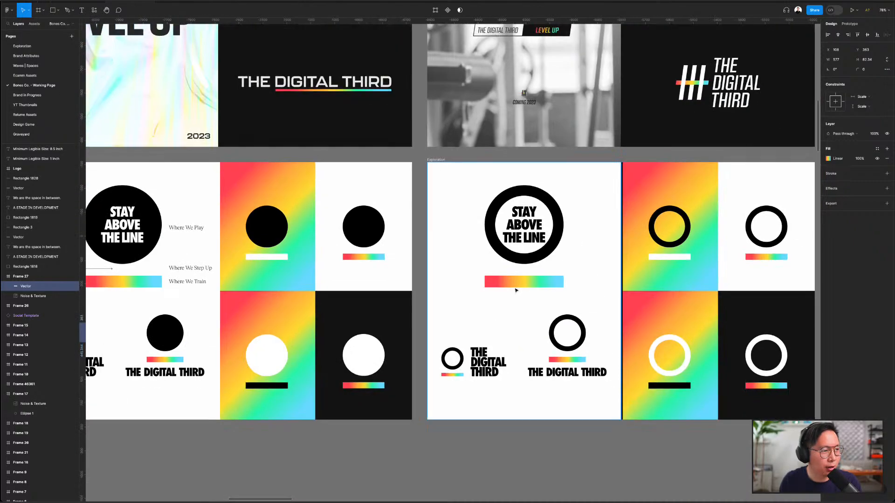
pyautogui.hscroll(8, 522, 282)
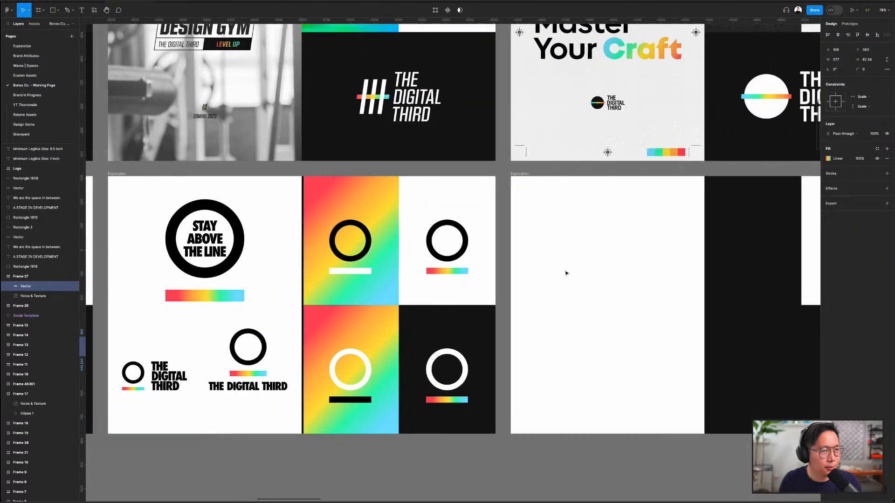
pyautogui.scroll(6, 565, 272)
pyautogui.hscroll(6, 567, 272)
pyautogui.keyDown('ctrl'); pyautogui.scroll(-6, 567, 273); pyautogui.keyUp('ctrl')
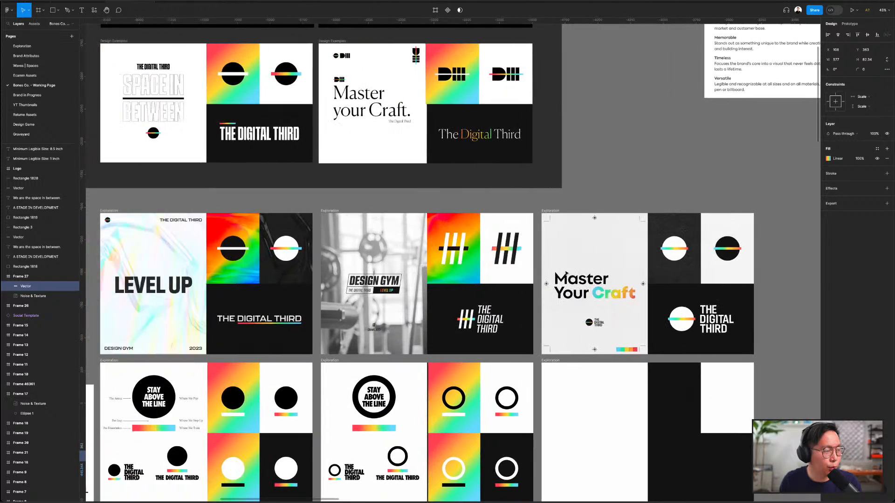
# - Examine the Design Examples board with the "Master your Craft." headline and the D-and-three-bars logo variations
pyautogui.keyDown('ctrl'); pyautogui.scroll(-5, 567, 273); pyautogui.keyUp('ctrl')
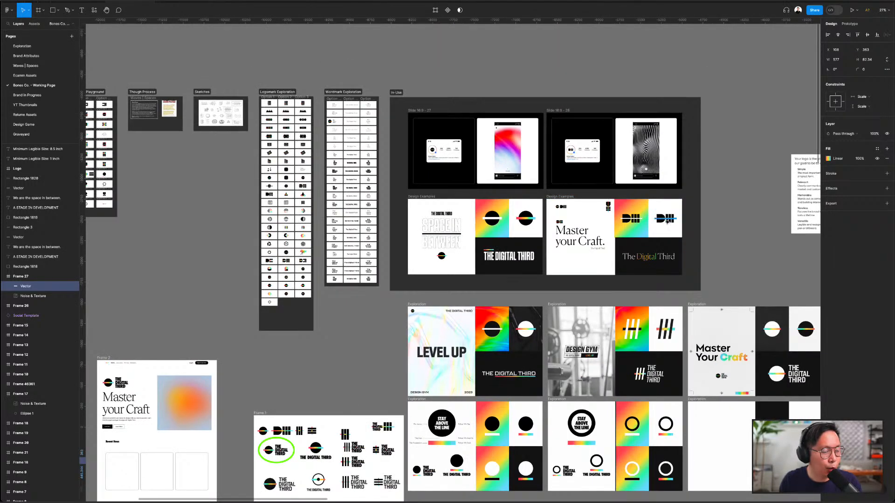
pyautogui.keyDown('ctrl'); pyautogui.scroll(10, 668, 223); pyautogui.keyUp('ctrl')
pyautogui.hscroll(3, 668, 227)
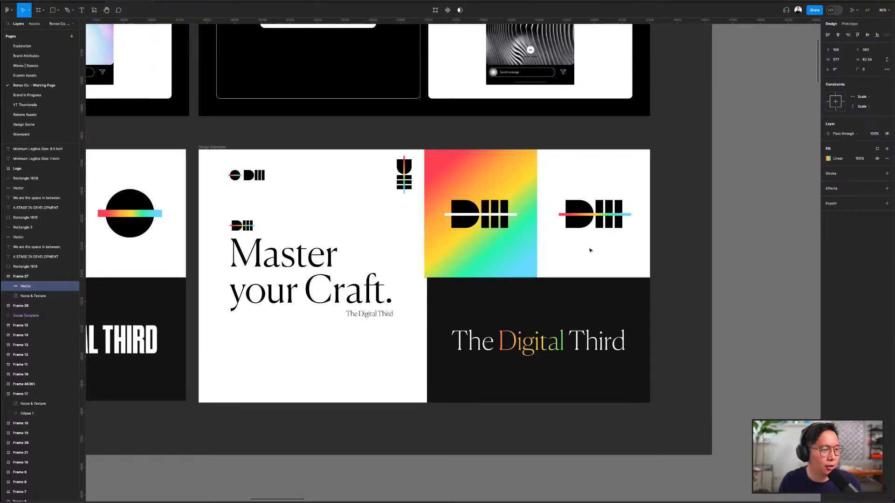
pyautogui.hscroll(3, 739, 227)
pyautogui.scroll(-2, 739, 227)
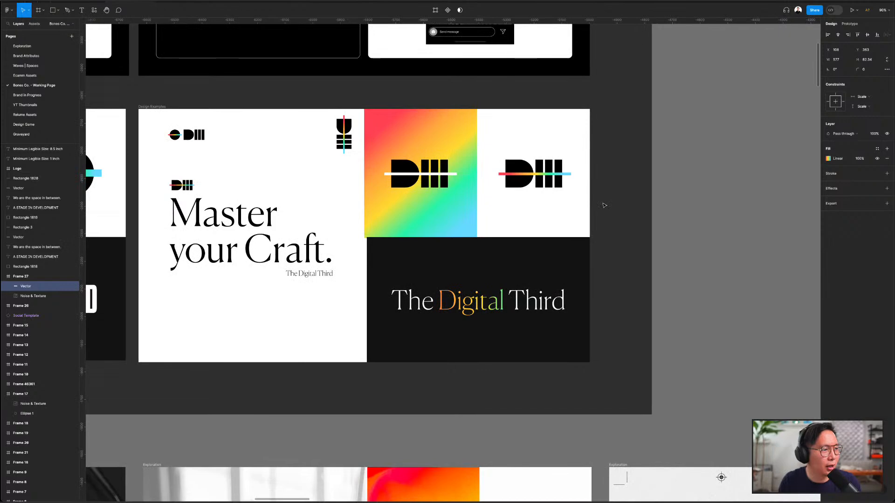
pyautogui.keyDown('ctrl'); pyautogui.scroll(-4, 552, 224); pyautogui.keyUp('ctrl')
pyautogui.keyDown('ctrl'); pyautogui.scroll(-5, 489, 220); pyautogui.keyUp('ctrl')
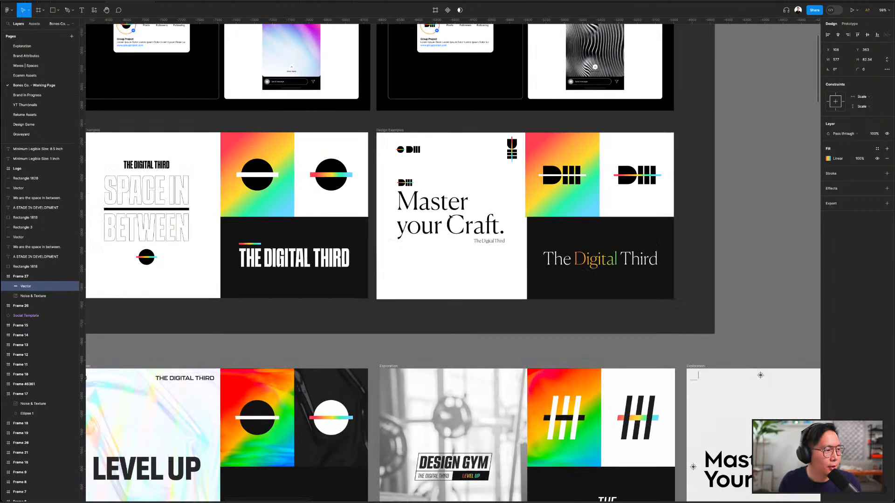
# - Review the logo options in the Logomark Exploration section from the first row to the last
pyautogui.keyDown('ctrl'); pyautogui.scroll(8, 286, 58); pyautogui.keyUp('ctrl')
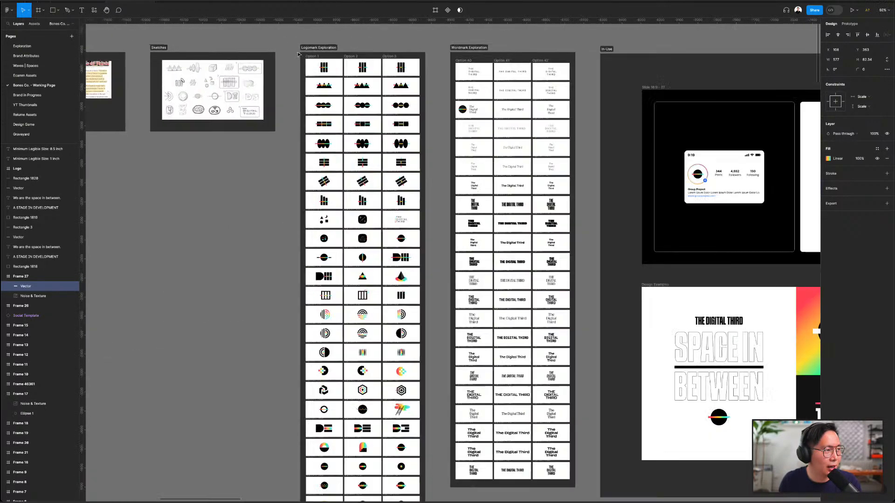
pyautogui.keyDown('ctrl'); pyautogui.scroll(3, 438, 140); pyautogui.keyUp('ctrl')
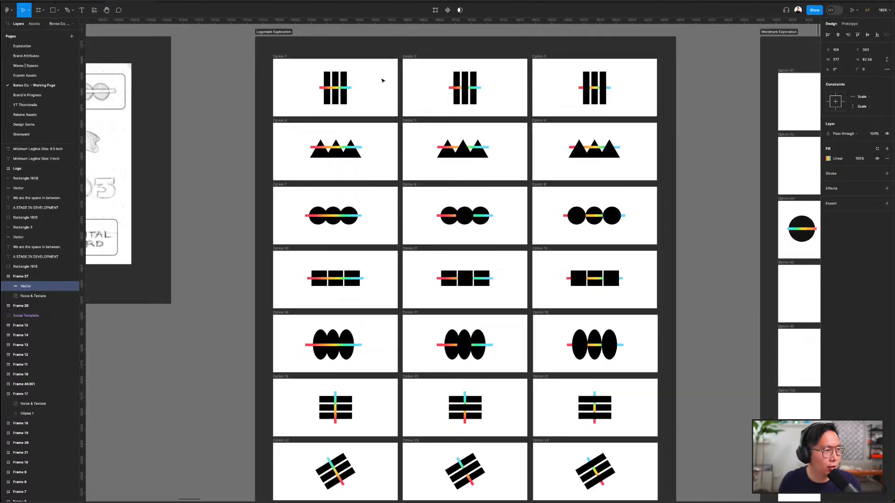
pyautogui.scroll(-8, 438, 142)
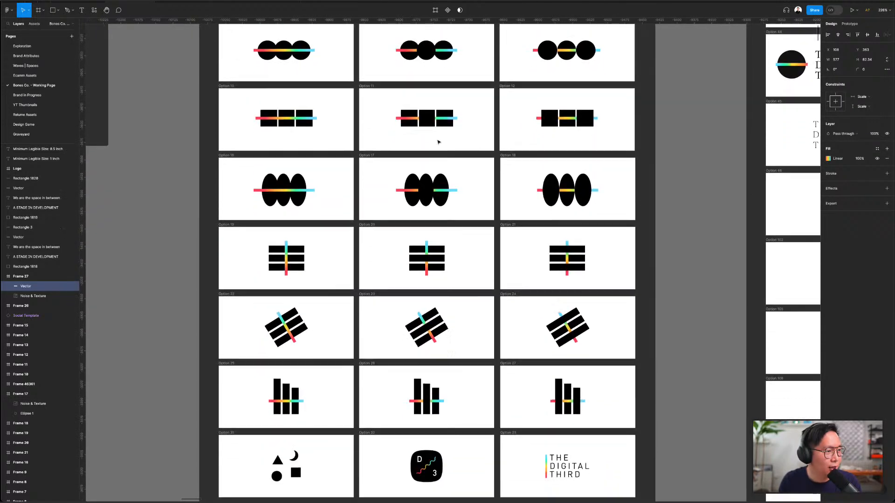
pyautogui.scroll(-4, 457, 157)
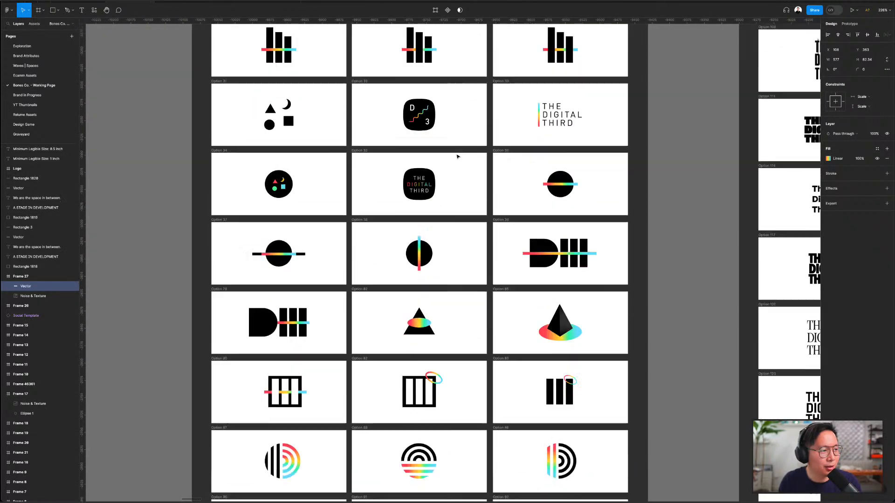
pyautogui.scroll(-9, 456, 199)
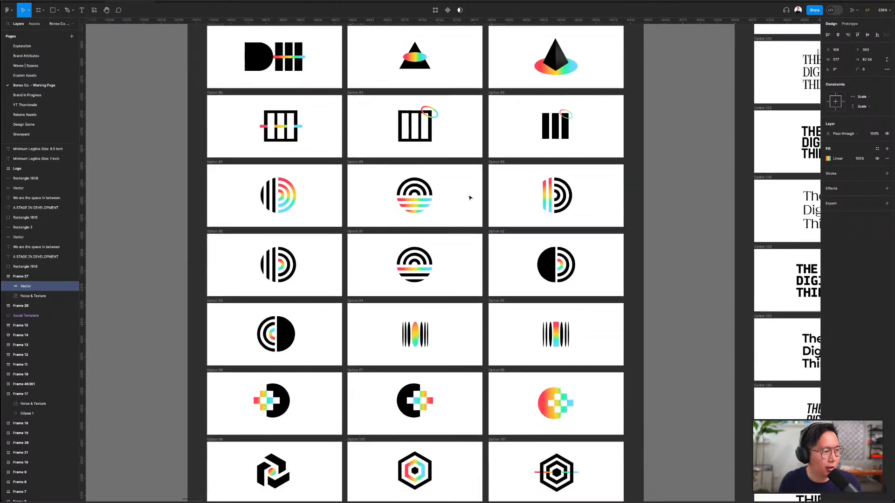
pyautogui.scroll(-4, 470, 198)
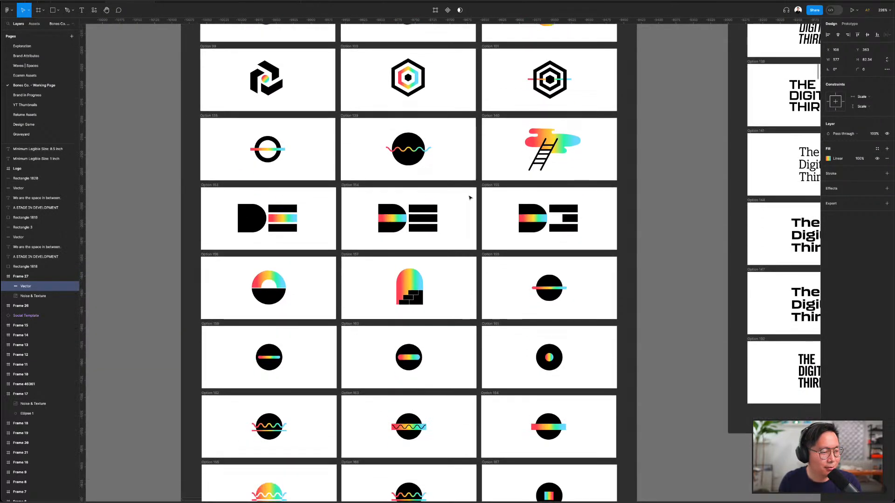
pyautogui.scroll(-10, 470, 198)
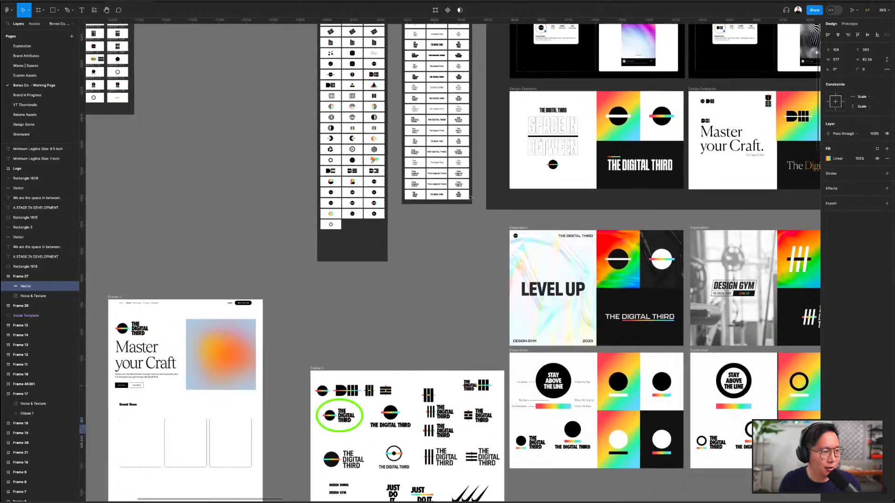
# - Inspect the rainbow gradient bar on its 16:9 slide, comparing it with the black bar and the circle logos
pyautogui.scroll(-4, 470, 197)
pyautogui.scroll(-10, 457, 196)
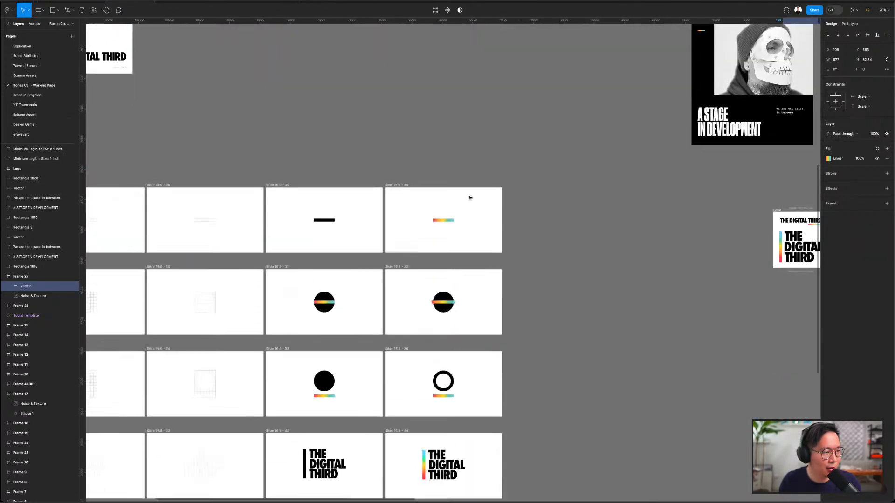
pyautogui.scroll(5, 450, 190)
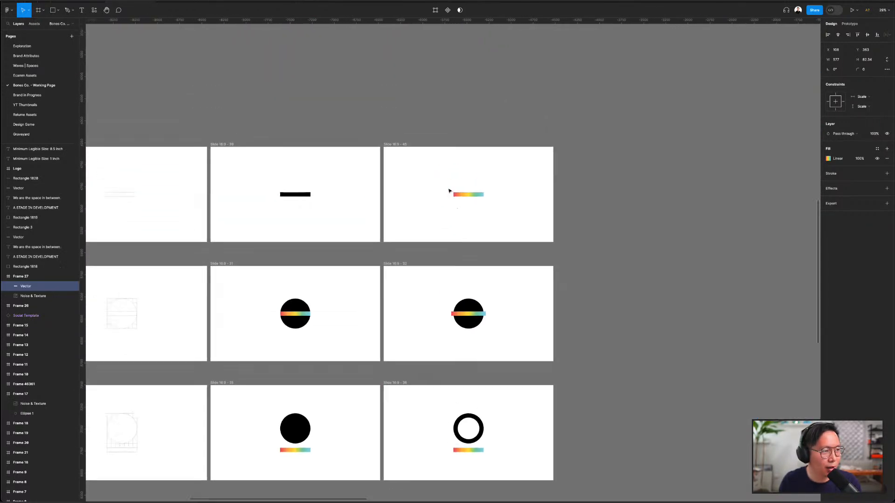
pyautogui.scroll(5, 511, 243)
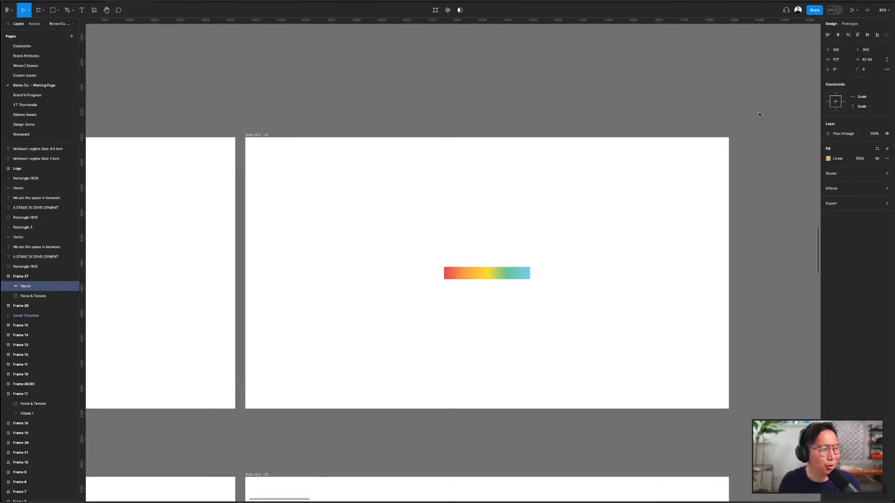
pyautogui.scroll(-2, 759, 115)
pyautogui.hscroll(2, 759, 114)
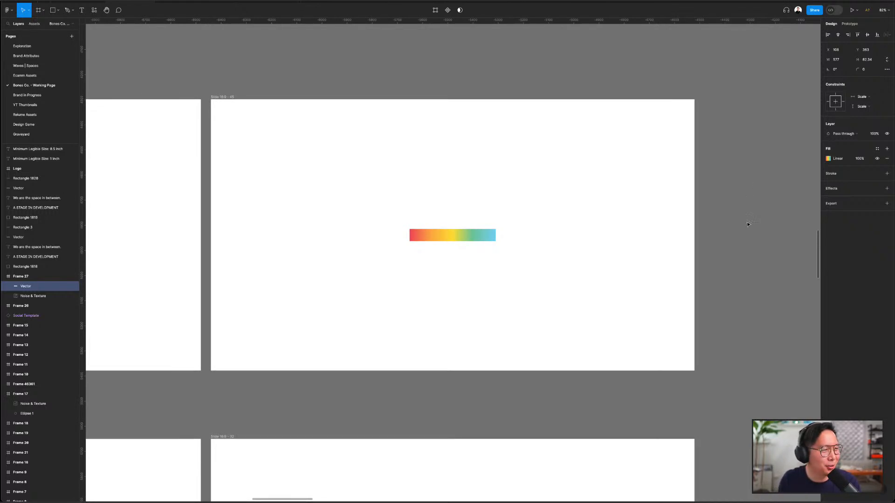
pyautogui.scroll(-1, 747, 228)
pyautogui.scroll(-5, 748, 228)
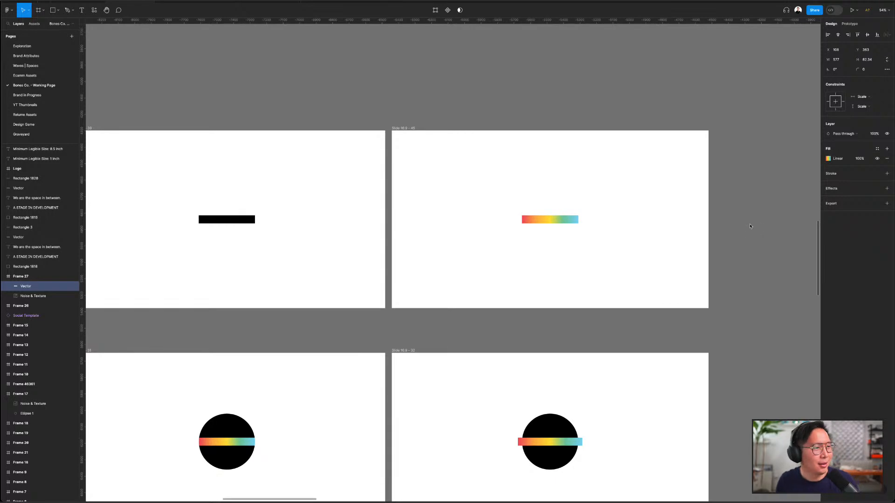
pyautogui.hscroll(2, 741, 221)
pyautogui.scroll(-1, 742, 221)
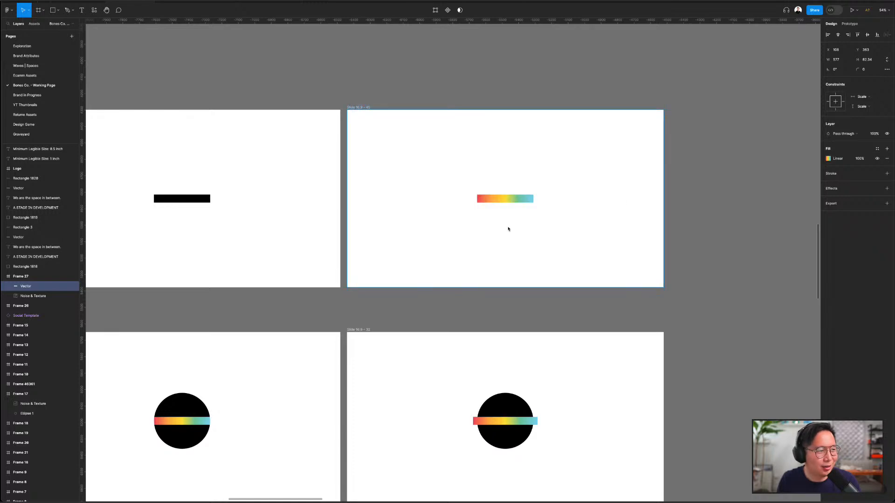
pyautogui.scroll(5, 491, 214)
pyautogui.hscroll(1, 491, 214)
pyautogui.scroll(1, 490, 214)
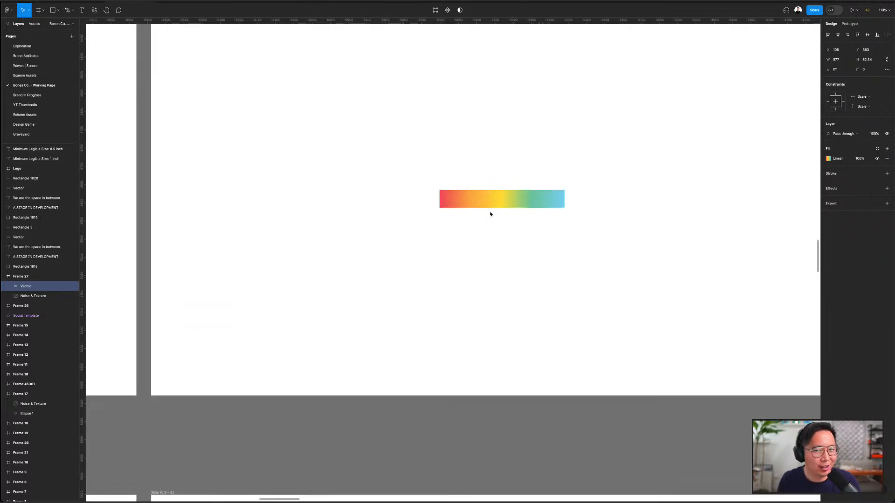
pyautogui.scroll(-4, 544, 223)
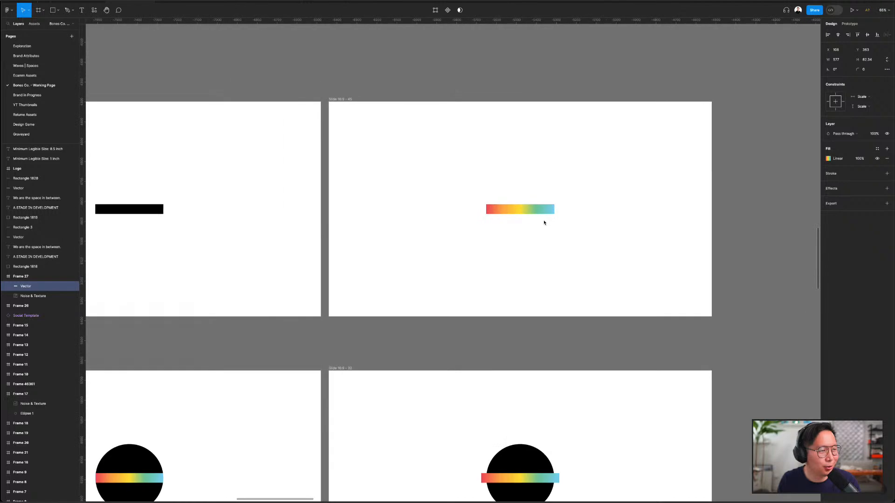
pyautogui.click(529, 213)
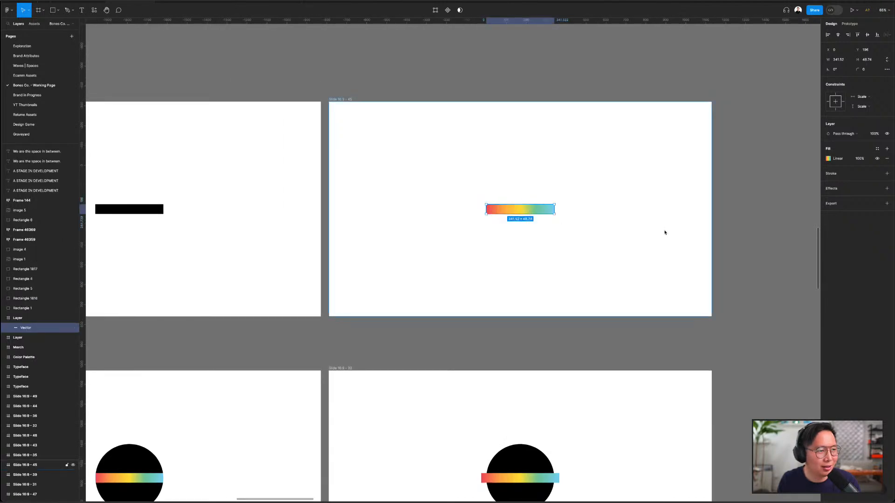
pyautogui.click(738, 225)
# - Review the circle logo and The Digital Third wordmark slides, plus the Color Palette and Typeface slides below them
pyautogui.scroll(-5, 563, 225)
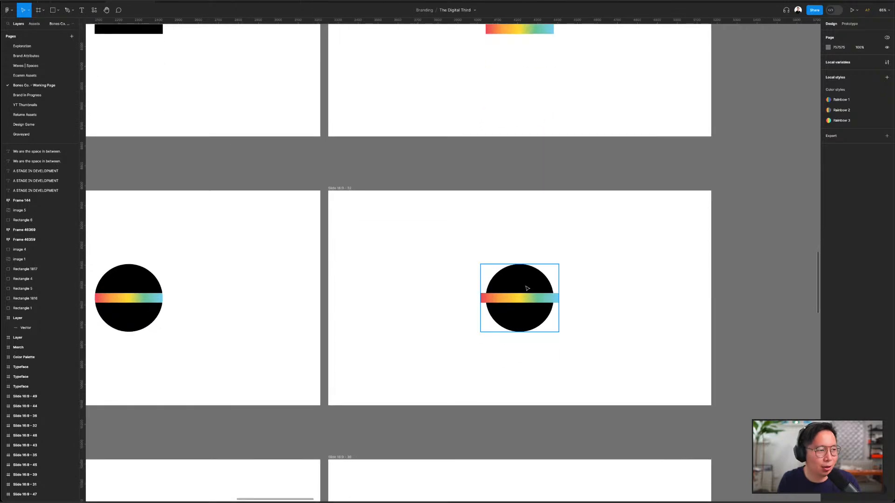
pyautogui.scroll(2, 526, 286)
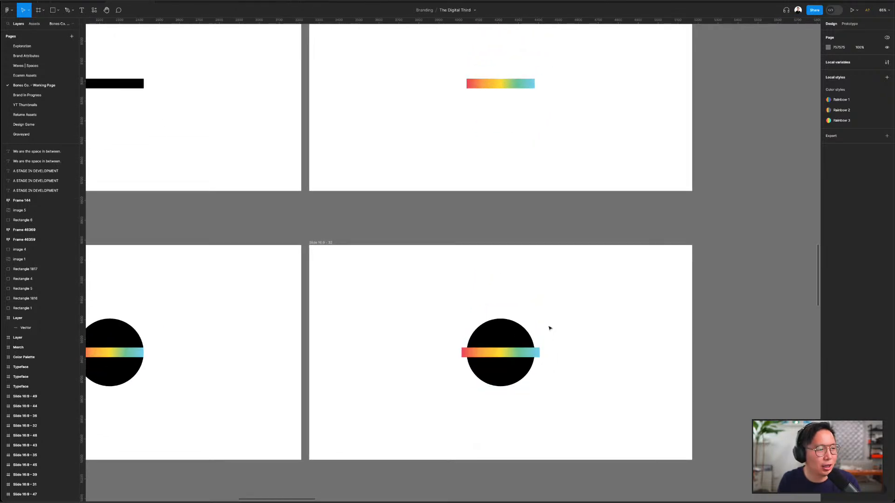
pyautogui.scroll(-15, 549, 329)
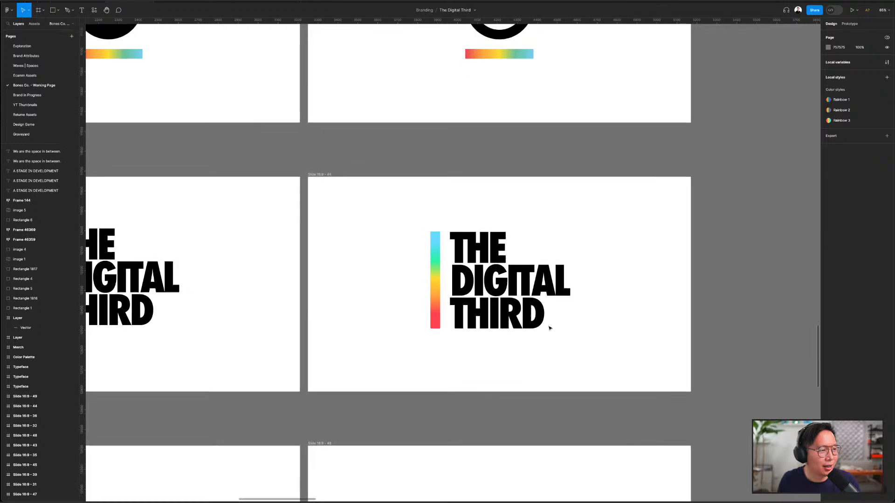
pyautogui.scroll(-5, 549, 329)
pyautogui.scroll(-2, 593, 203)
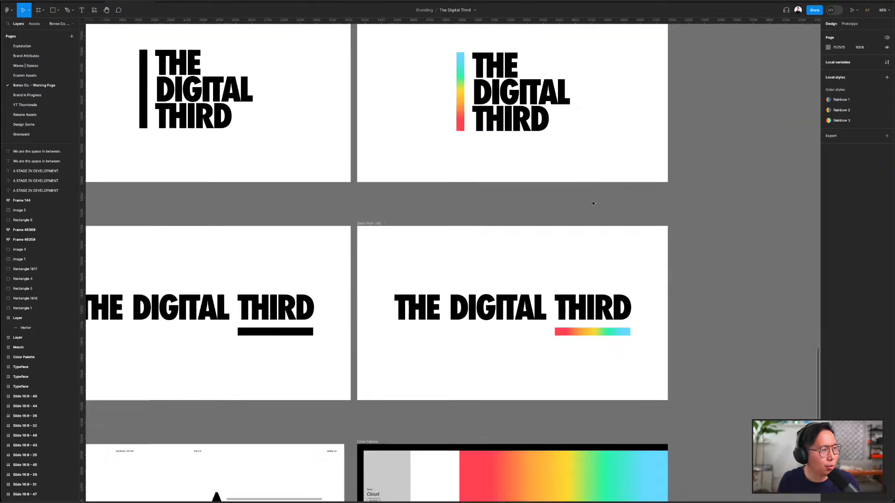
pyautogui.scroll(-6, 594, 204)
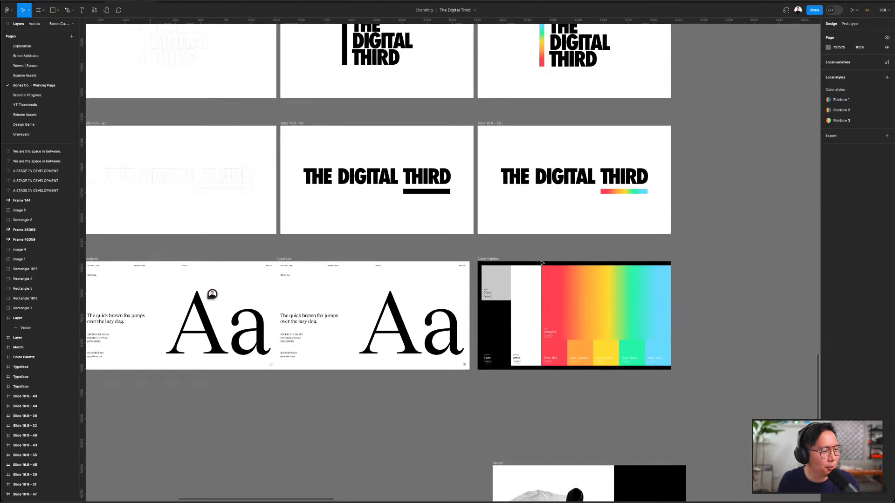
pyautogui.hscroll(-4, 518, 273)
pyautogui.hscroll(-5, 475, 294)
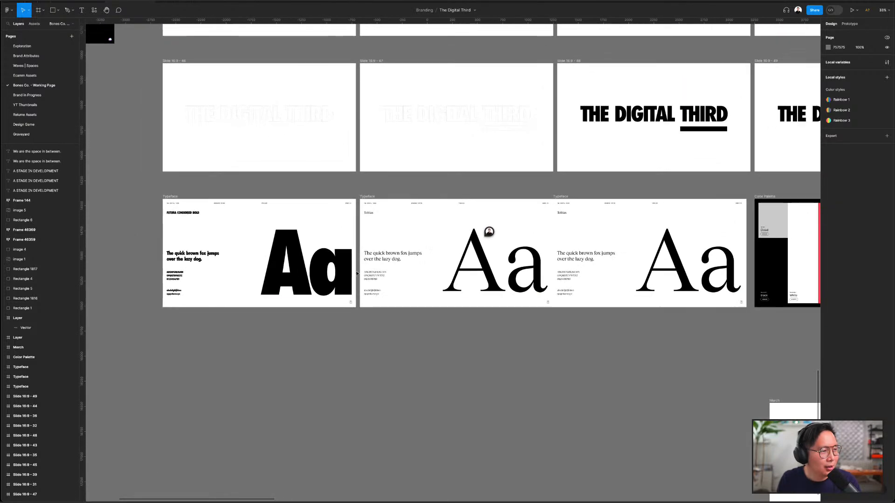
# - Examine the Futura Condensed Bold and Tobias specimens on the Typeface slides
pyautogui.scroll(6, 274, 265)
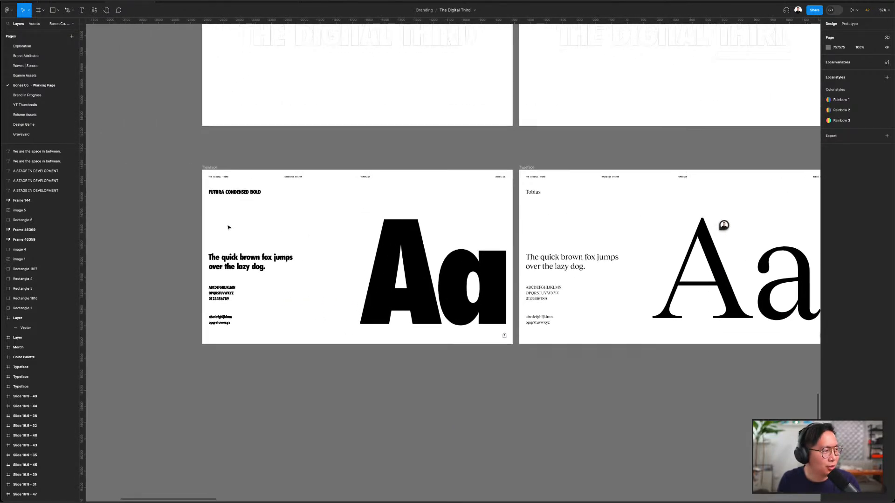
pyautogui.hscroll(3, 327, 229)
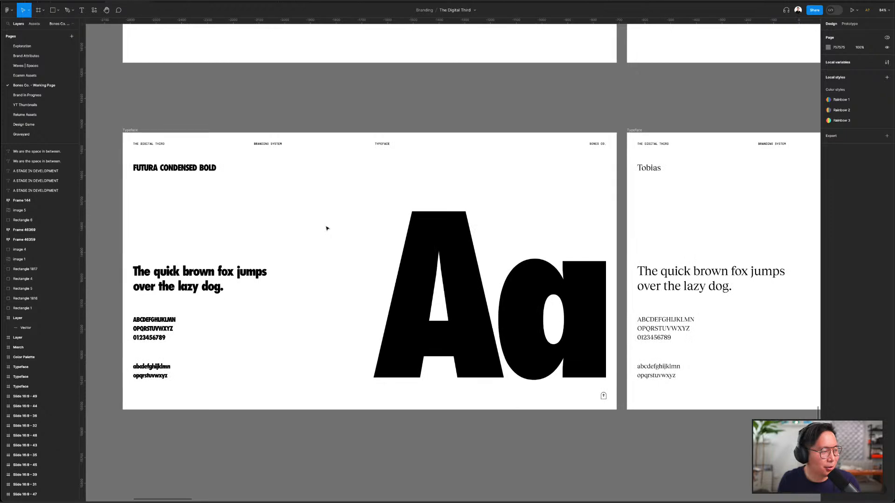
pyautogui.hscroll(-2, 326, 229)
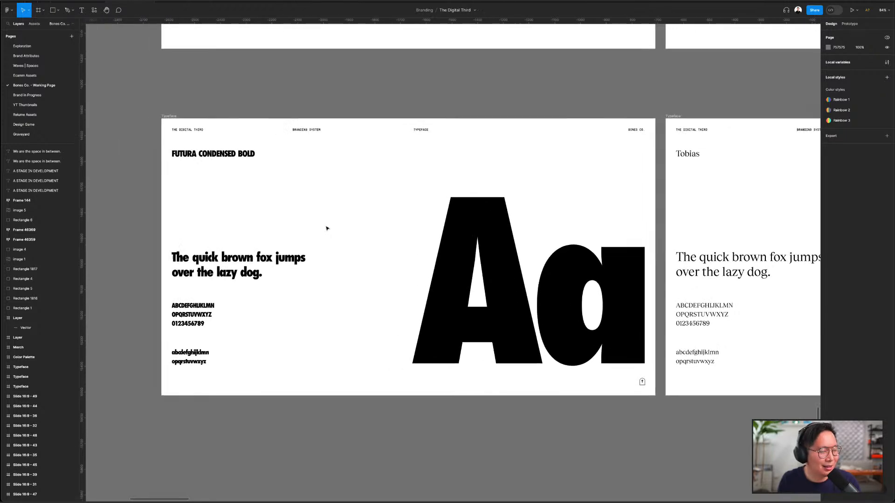
pyautogui.scroll(3, 327, 228)
pyautogui.scroll(-2, 327, 229)
pyautogui.hscroll(10, 326, 228)
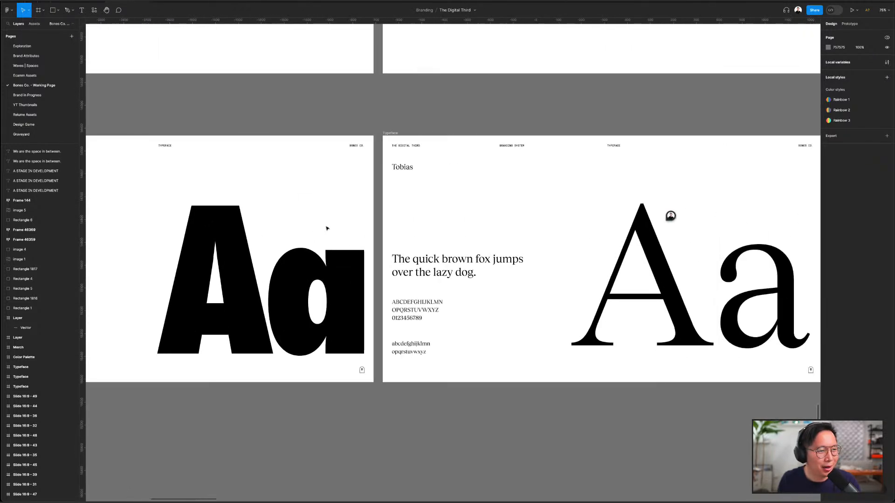
pyautogui.hscroll(8, 326, 229)
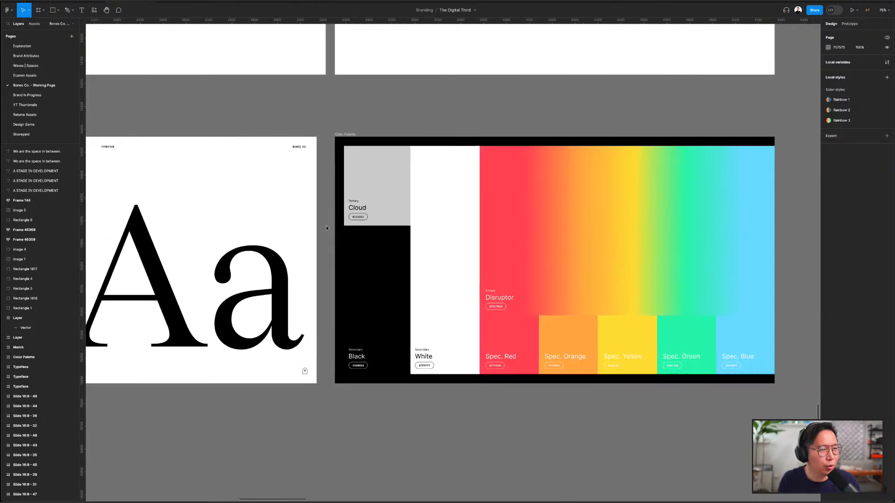
# - Compare the stacked and horizontal The Digital Third wordmarks with black bars against their rainbow bar versions
pyautogui.scroll(-2, 326, 229)
pyautogui.scroll(2, 327, 229)
pyautogui.hscroll(3, 326, 229)
pyautogui.scroll(5, 326, 228)
pyautogui.hscroll(-3, 327, 228)
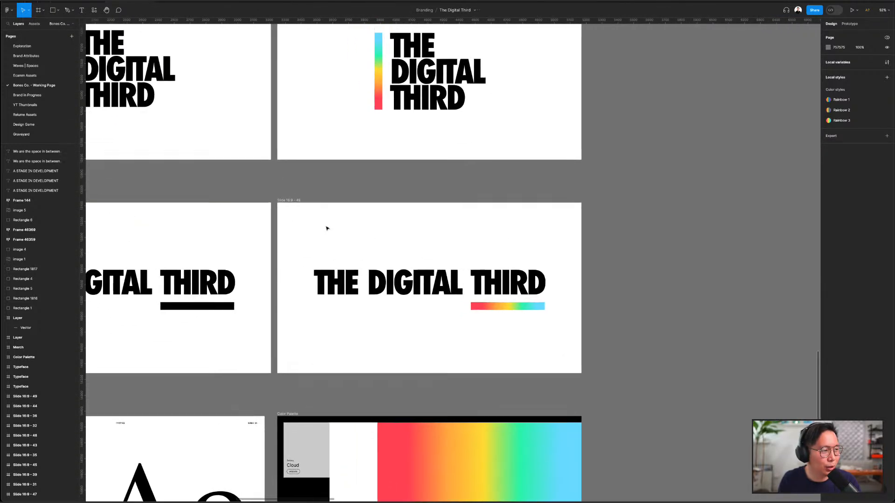
pyautogui.hscroll(-6, 594, 179)
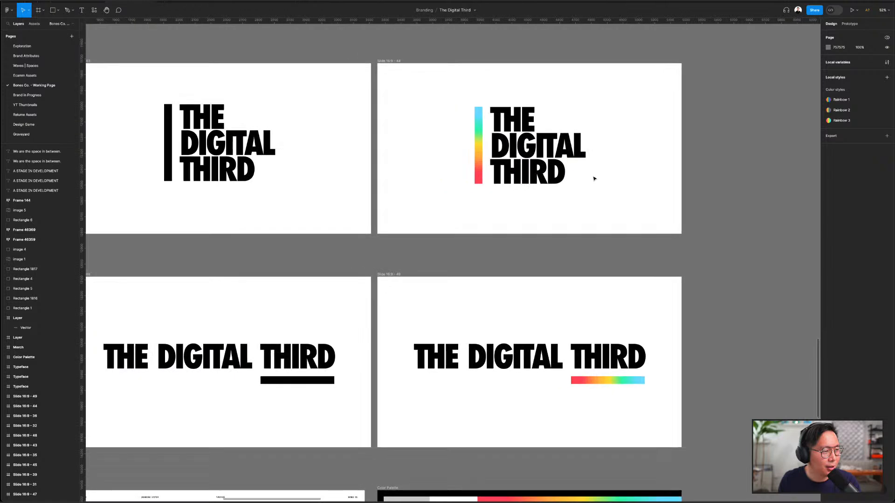
pyautogui.hscroll(3, 645, 191)
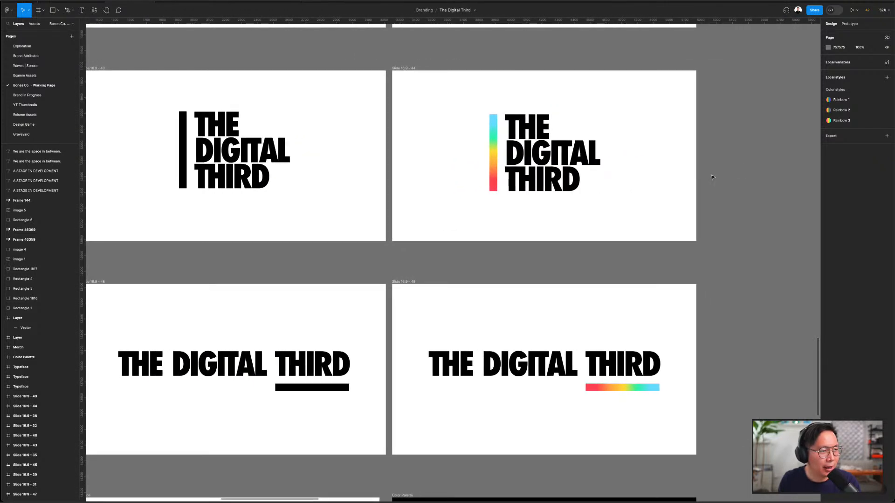
pyautogui.scroll(3, 715, 147)
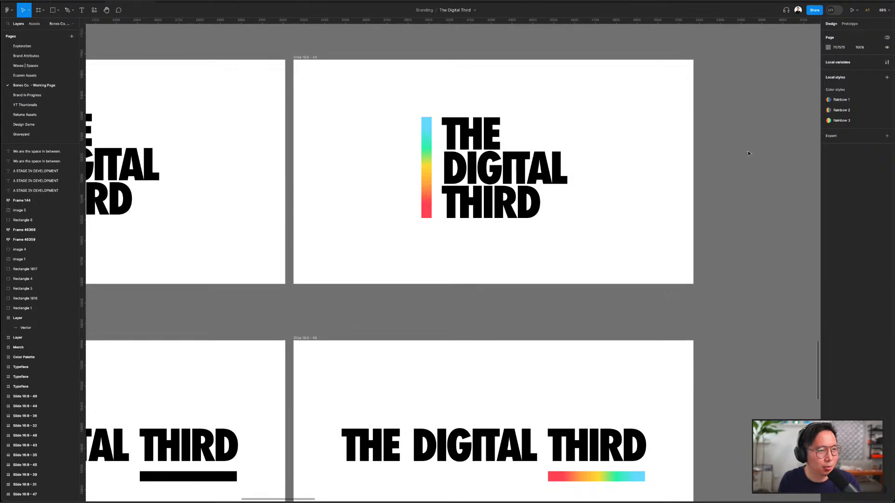
pyautogui.scroll(-2, 741, 155)
pyautogui.hscroll(-2, 742, 155)
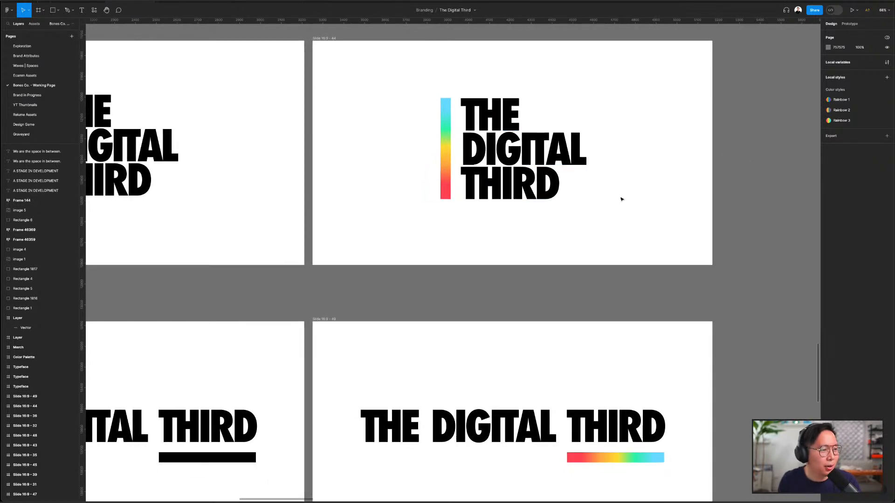
pyautogui.hscroll(-5, 587, 230)
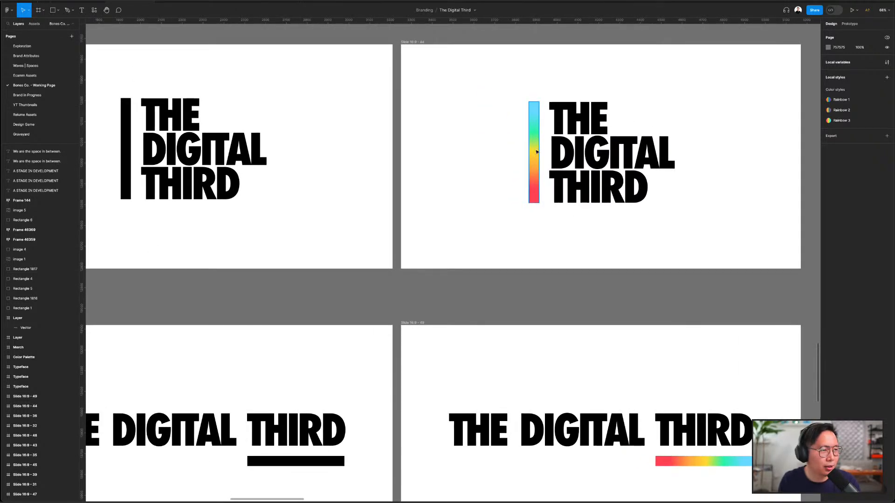
pyautogui.hscroll(2, 574, 221)
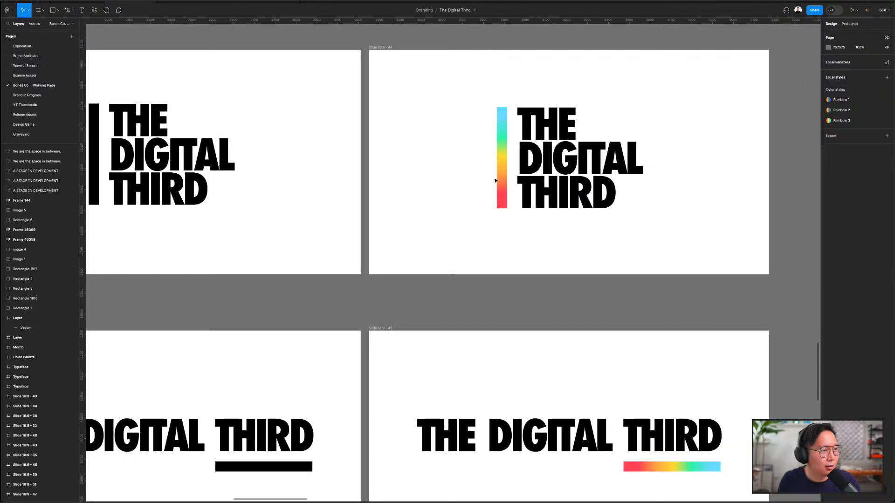
# - Examine the Color Palette slide, from the primary Disruptor spectrum and its Spec. colors to Black, White and Cloud
pyautogui.scroll(-10, 587, 228)
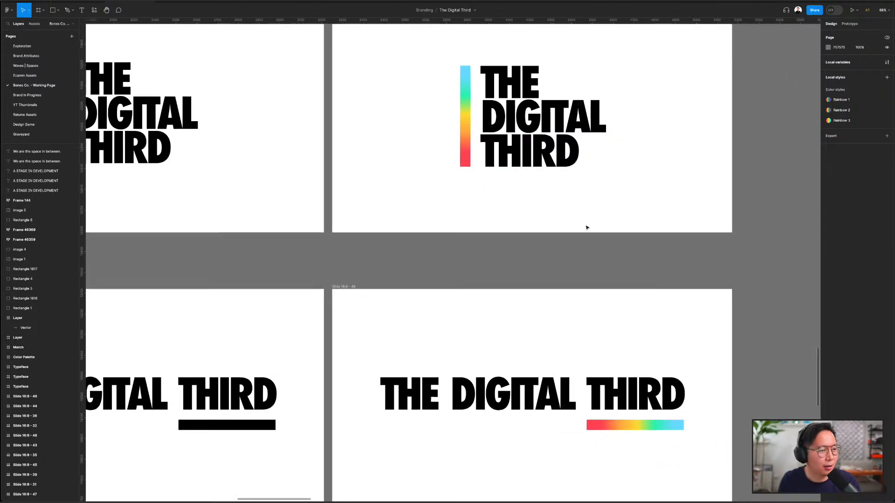
pyautogui.scroll(-1, 587, 227)
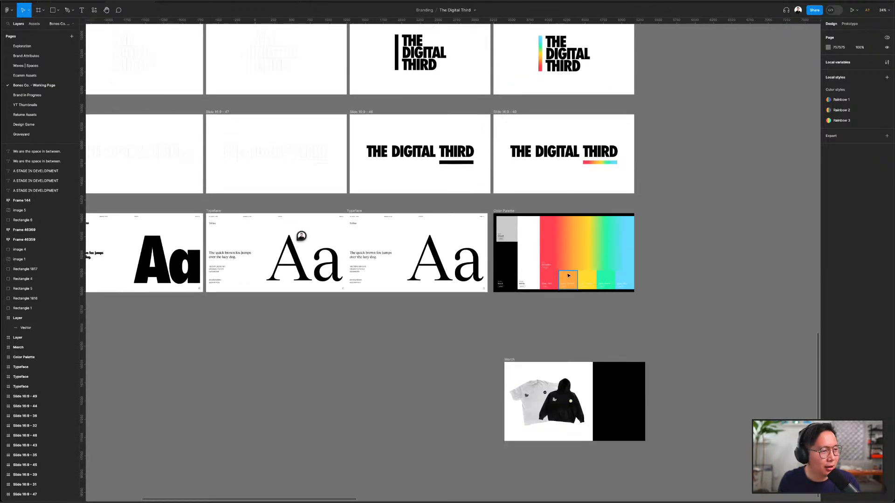
pyautogui.scroll(8, 569, 271)
pyautogui.hscroll(1, 560, 310)
pyautogui.scroll(4, 537, 262)
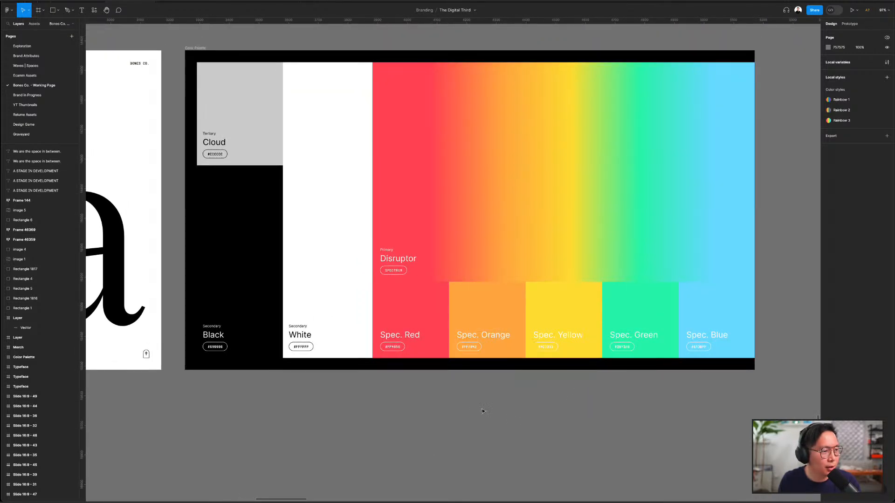
pyautogui.hscroll(-2, 473, 410)
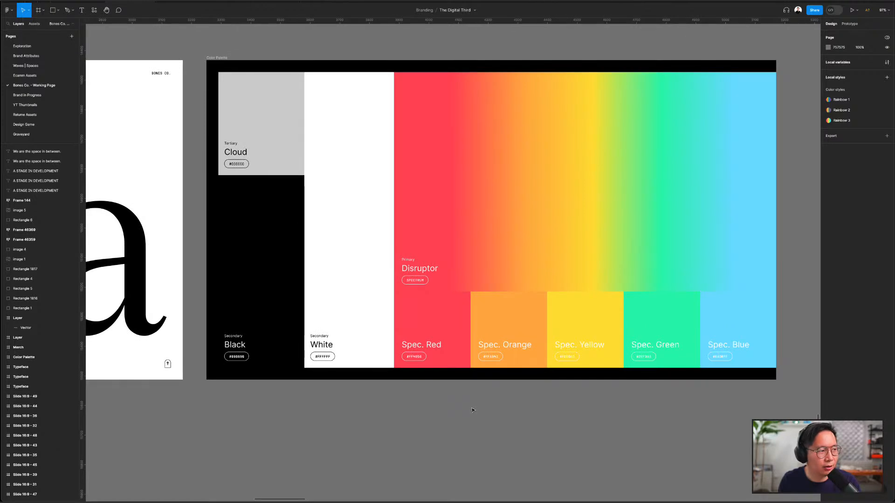
pyautogui.scroll(-4, 473, 410)
pyautogui.hscroll(-3, 473, 410)
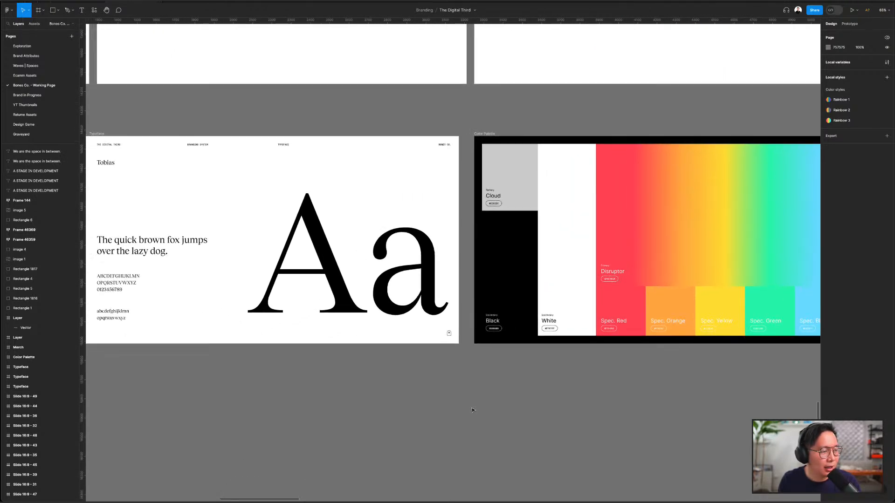
pyautogui.hscroll(3, 472, 410)
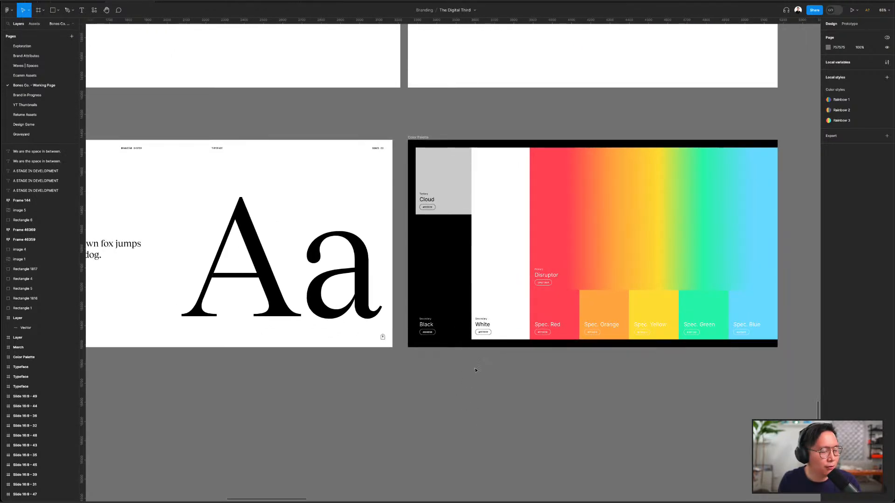
pyautogui.scroll(3, 476, 371)
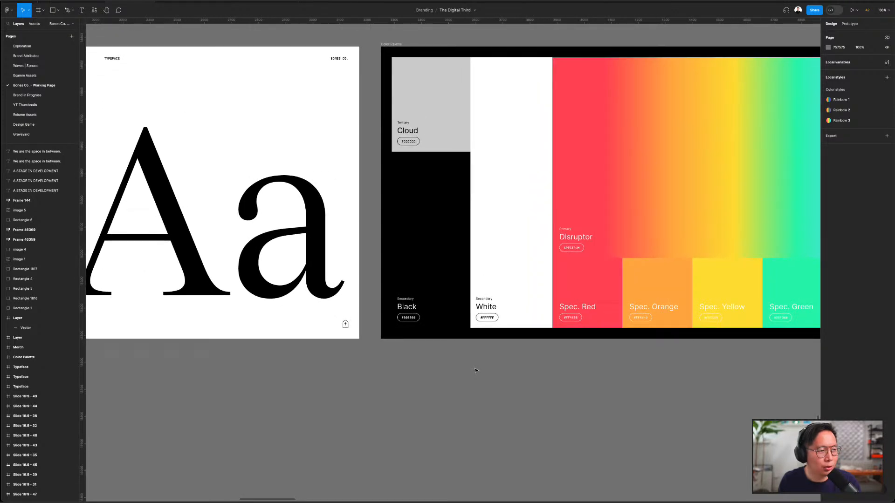
pyautogui.scroll(-5, 476, 371)
pyautogui.scroll(-3, 475, 370)
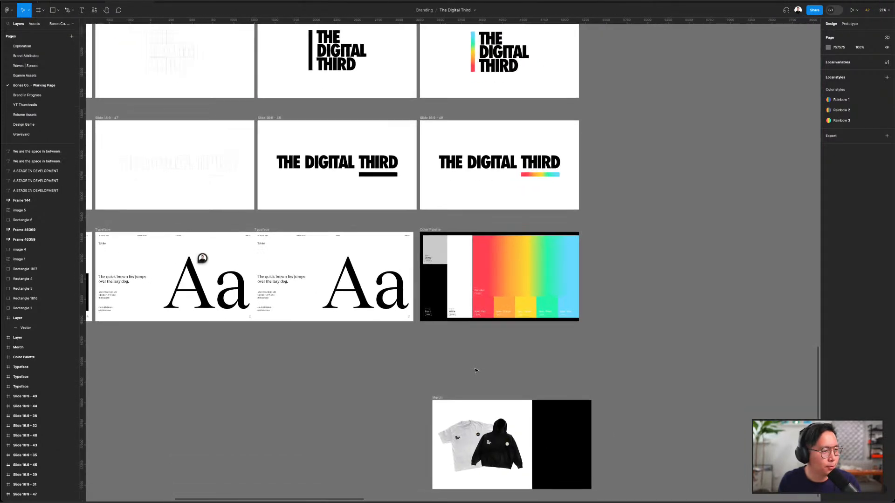
# - Inspect the secondary White and Black swatches on the Color Palette slide, leaving nothing selected
pyautogui.scroll(2, 431, 280)
pyautogui.scroll(5, 432, 280)
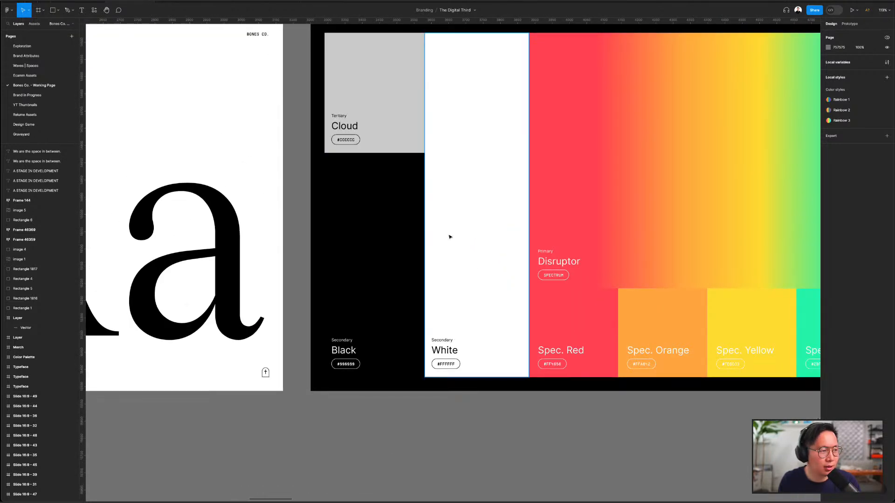
pyautogui.hscroll(-1, 449, 237)
pyautogui.scroll(1, 450, 237)
pyautogui.click(506, 263)
pyautogui.click(450, 272)
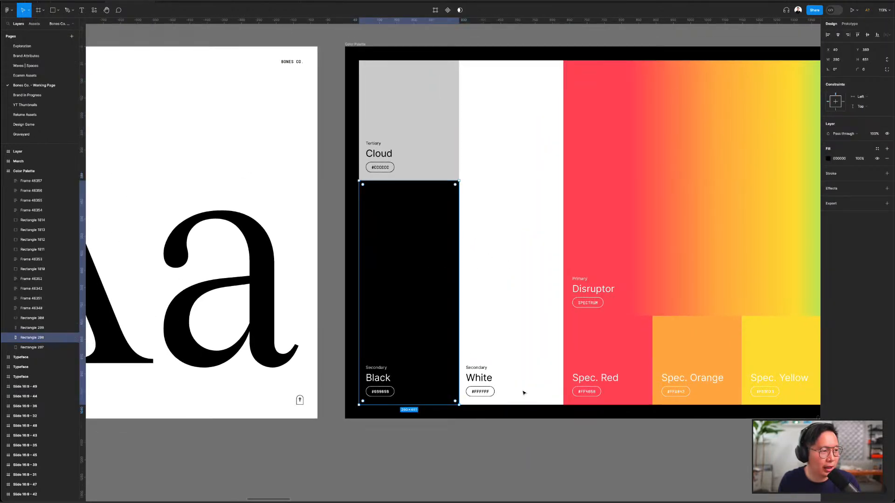
pyautogui.click(562, 444)
# - Examine the wordmark and circle logo placement on the T-shirt and black hoodie in the Merch frame
pyautogui.scroll(-3, 562, 445)
pyautogui.scroll(-1, 564, 444)
pyautogui.scroll(-4, 616, 414)
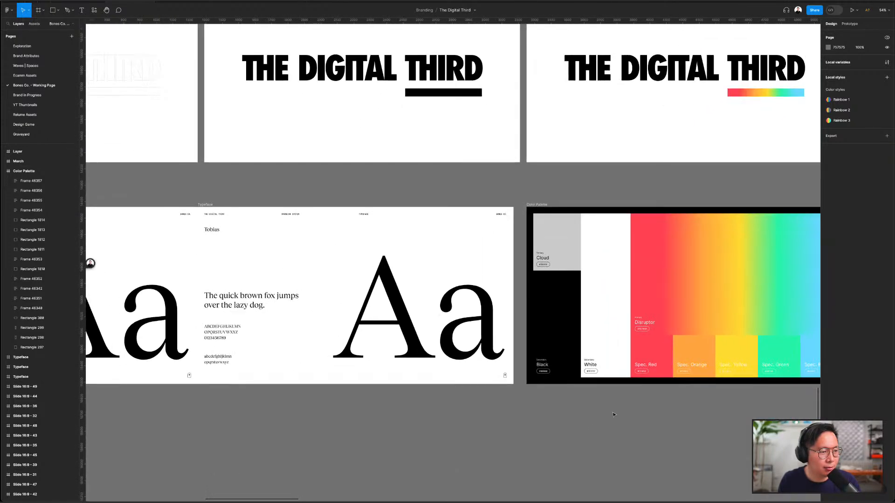
pyautogui.scroll(-2, 614, 414)
pyautogui.scroll(-5, 614, 414)
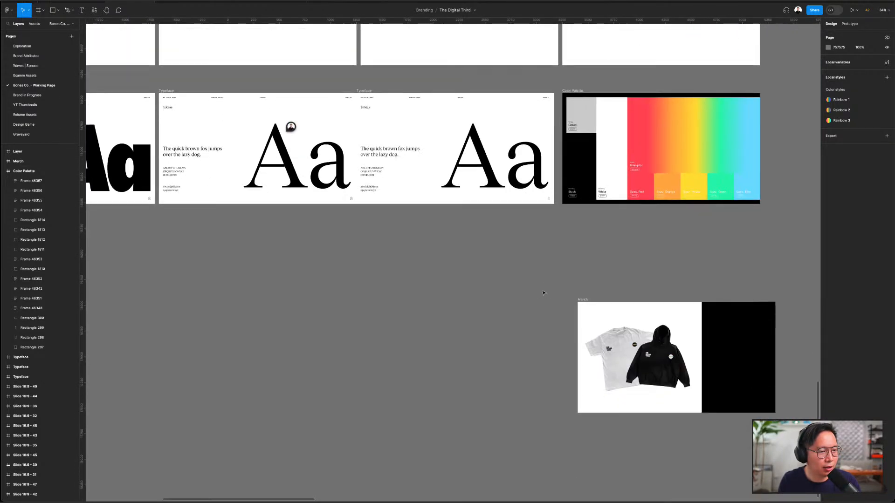
pyautogui.scroll(8, 597, 334)
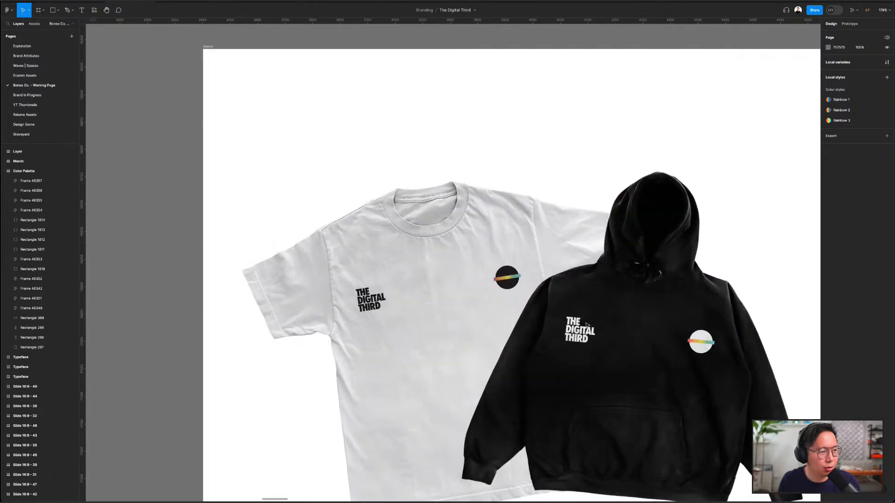
pyautogui.scroll(7, 652, 336)
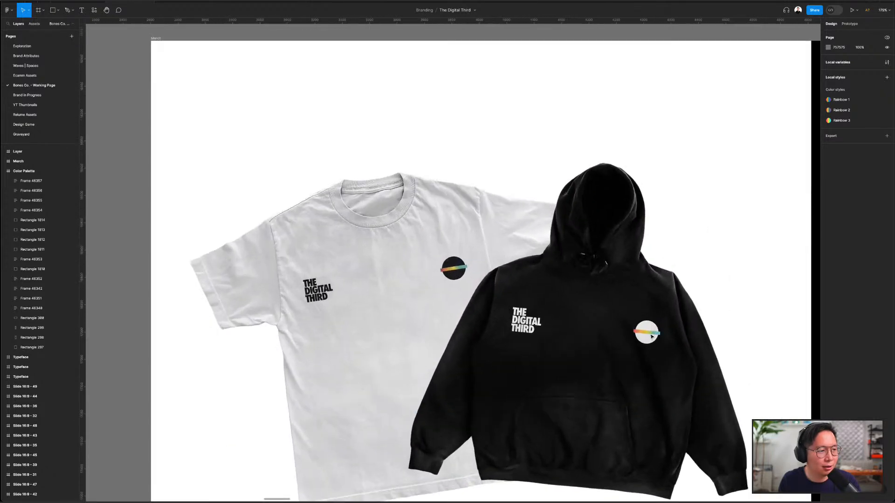
pyautogui.scroll(-4, 622, 330)
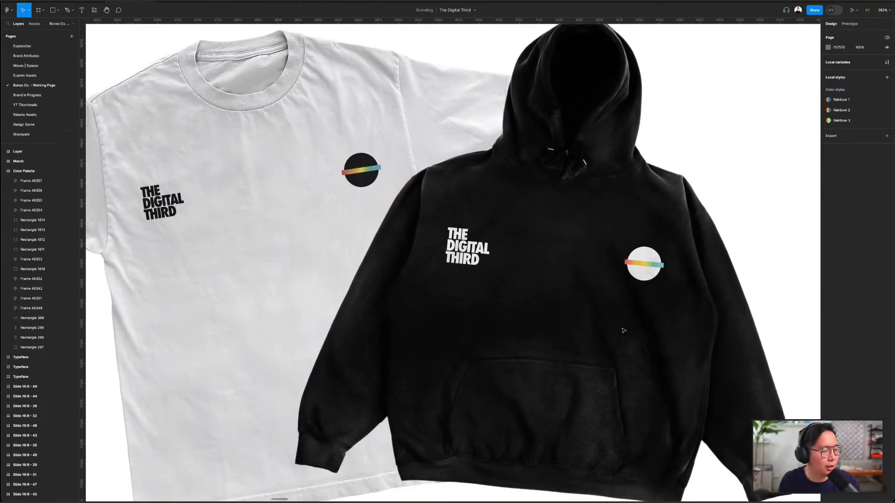
pyautogui.scroll(-5, 629, 261)
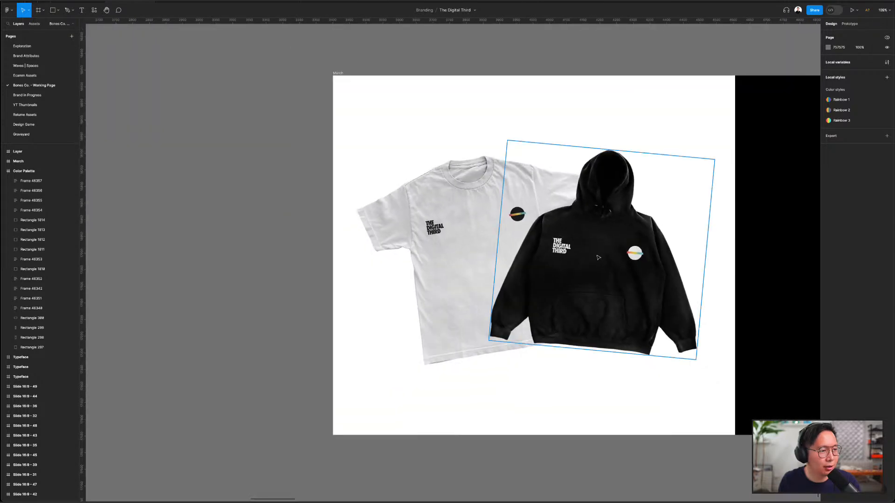
# - Review the rainbow bar frames and the dark and light "A Stage in Development" layouts with the skull-mask portrait
pyautogui.scroll(-10, 600, 257)
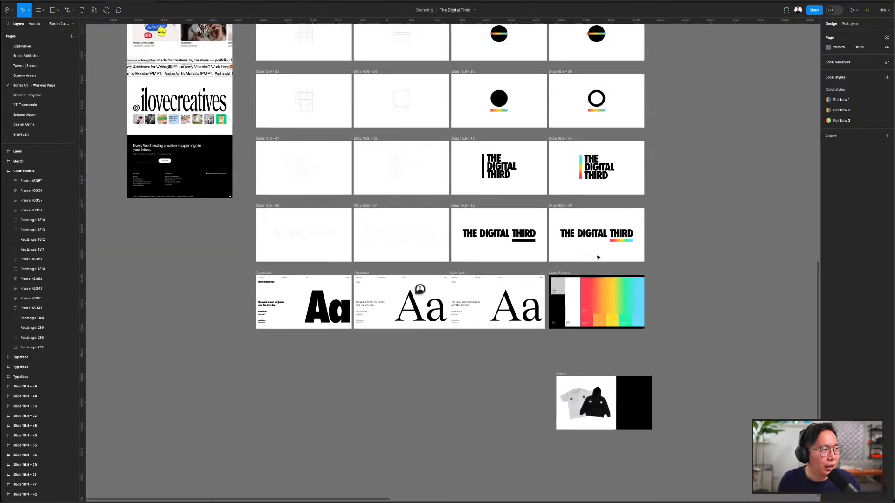
pyautogui.scroll(-5, 598, 257)
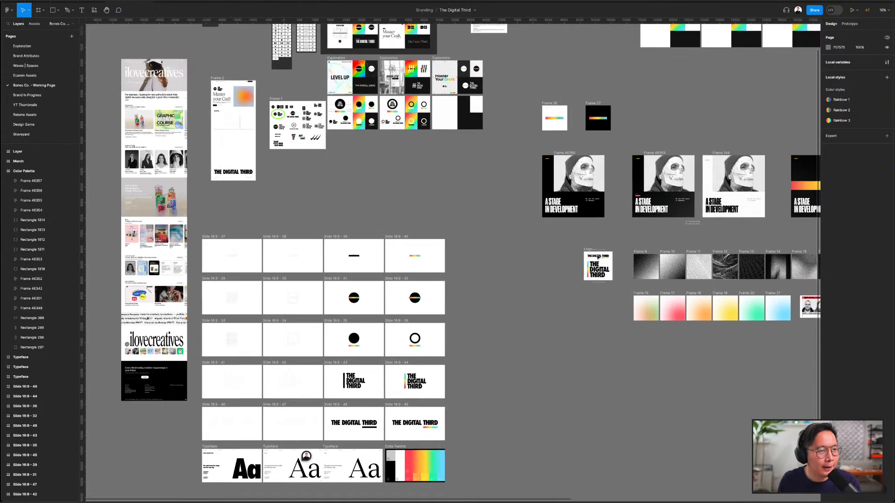
pyautogui.hscroll(3, 598, 257)
pyautogui.scroll(3, 529, 237)
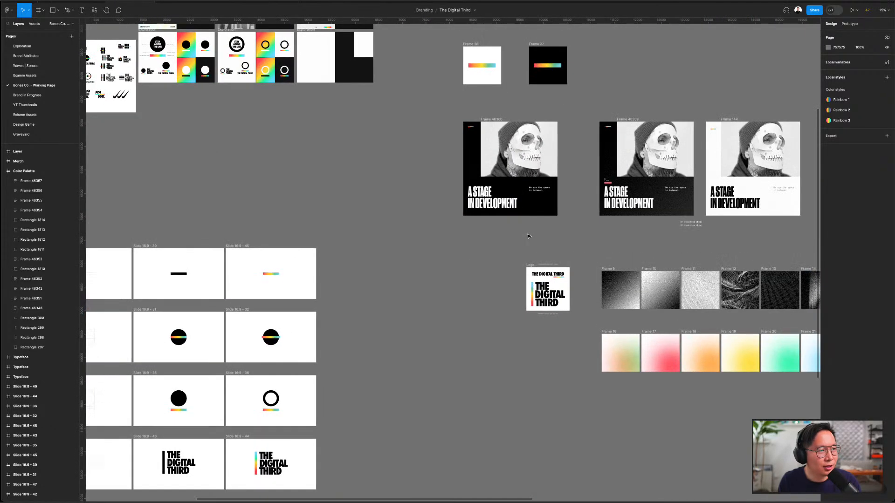
pyautogui.scroll(3, 483, 51)
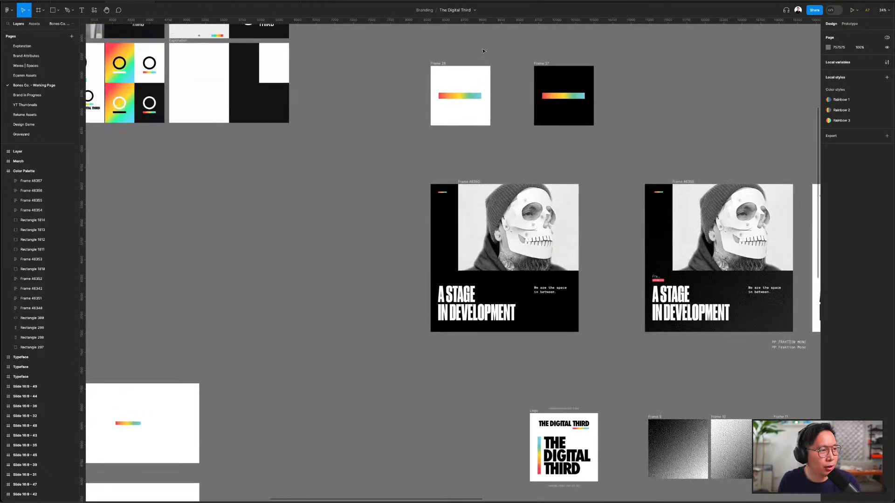
pyautogui.scroll(3, 476, 59)
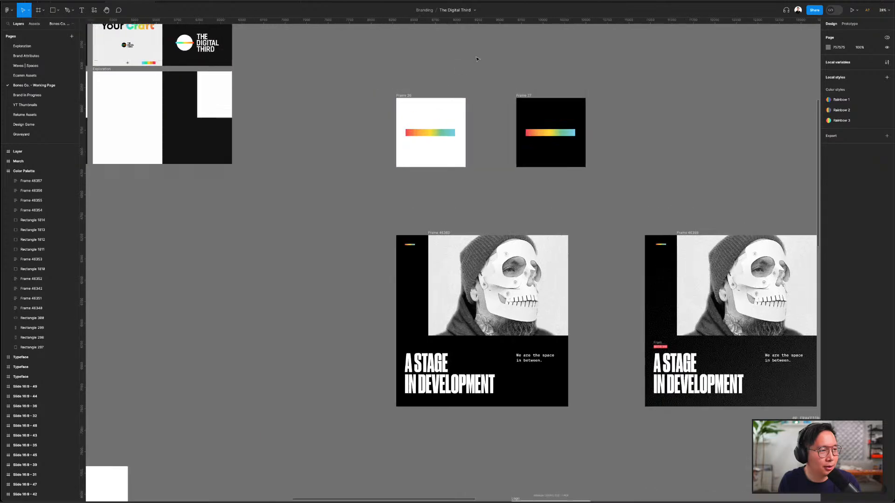
pyautogui.hscroll(1, 455, 86)
pyautogui.scroll(-3, 455, 87)
pyautogui.hscroll(5, 456, 86)
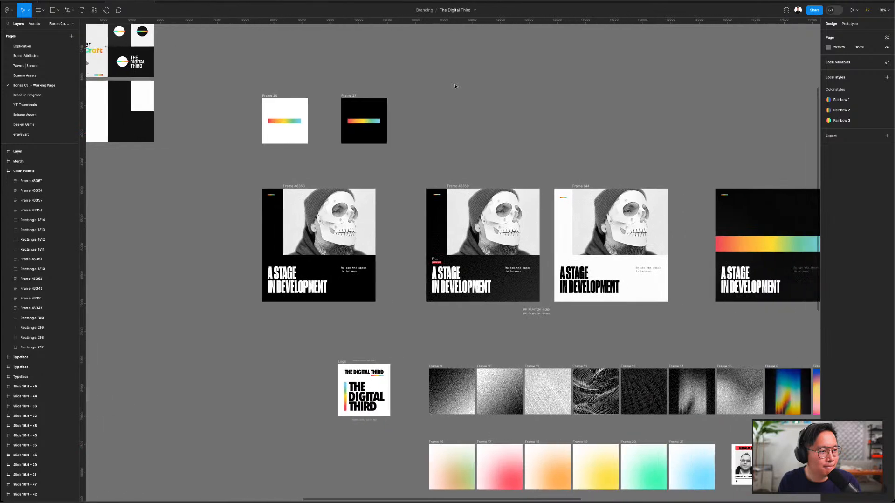
pyautogui.scroll(-2, 455, 87)
pyautogui.scroll(4, 282, 112)
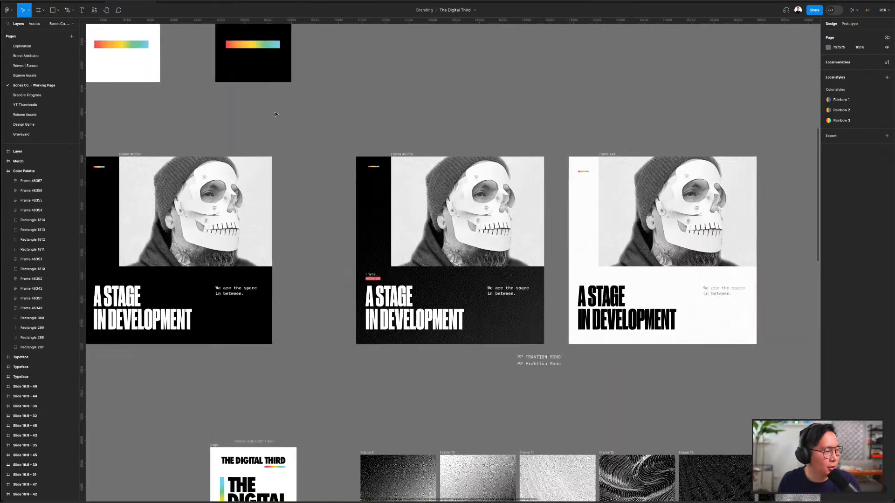
# - Examine the row of "A Stage in Development" layouts, including the portrait, rainbow band, "Relume Design League Championship Series 2023" and black and white divider versions
pyautogui.hscroll(-4, 339, 121)
pyautogui.scroll(3, 340, 120)
pyautogui.scroll(-2, 339, 120)
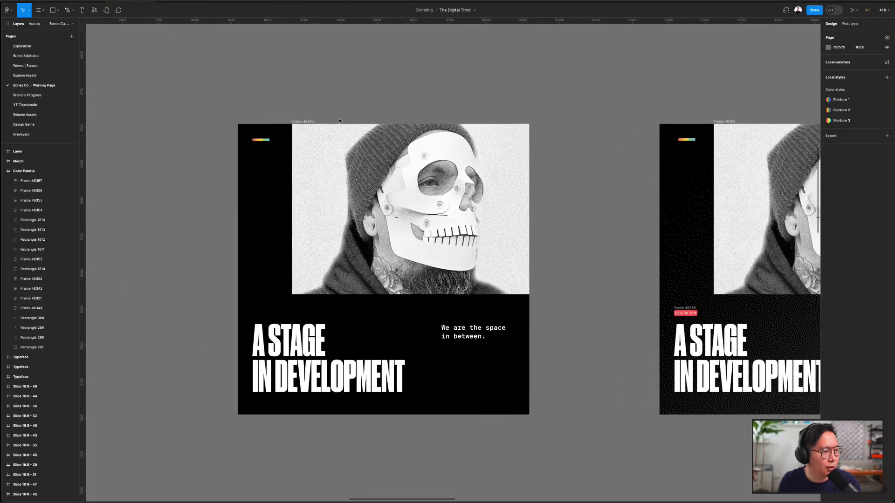
pyautogui.scroll(-4, 563, 267)
pyautogui.scroll(3, 534, 353)
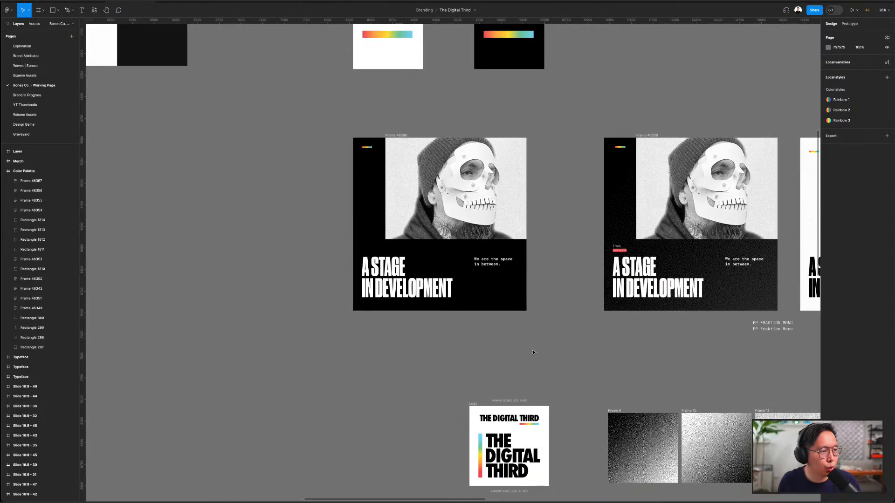
pyautogui.hscroll(5, 534, 353)
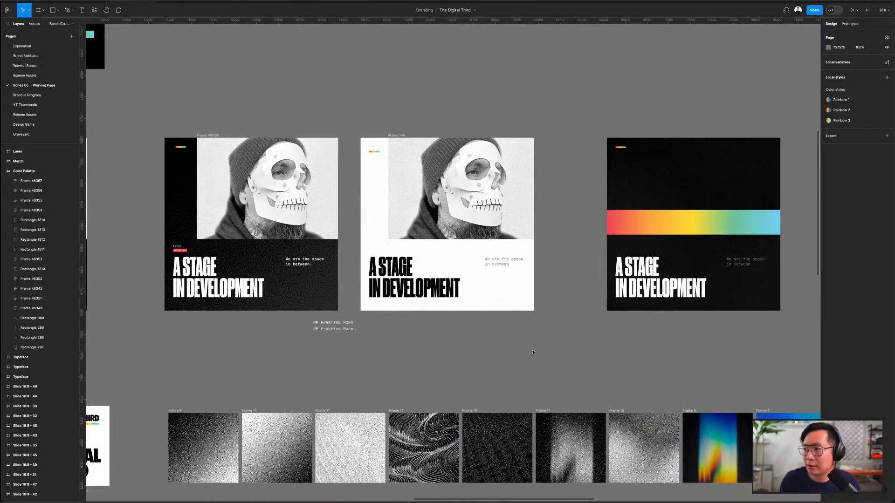
pyautogui.hscroll(12, 524, 351)
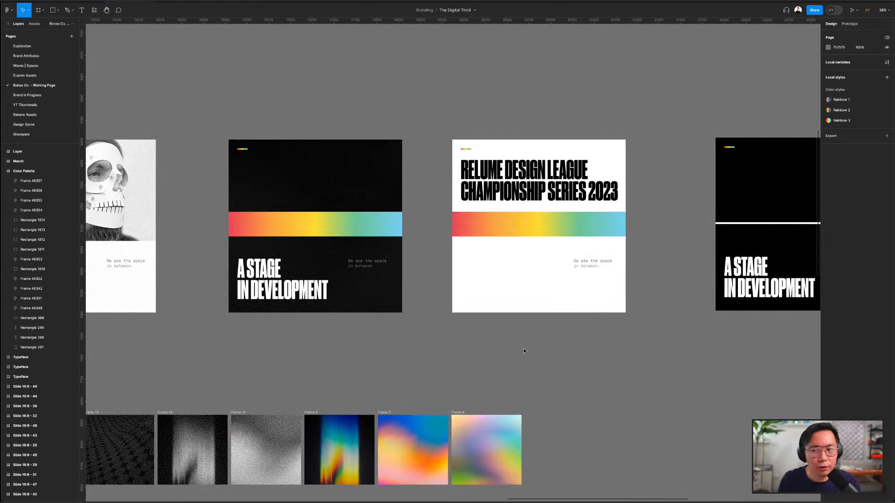
pyautogui.hscroll(1, 524, 351)
pyautogui.hscroll(12, 524, 351)
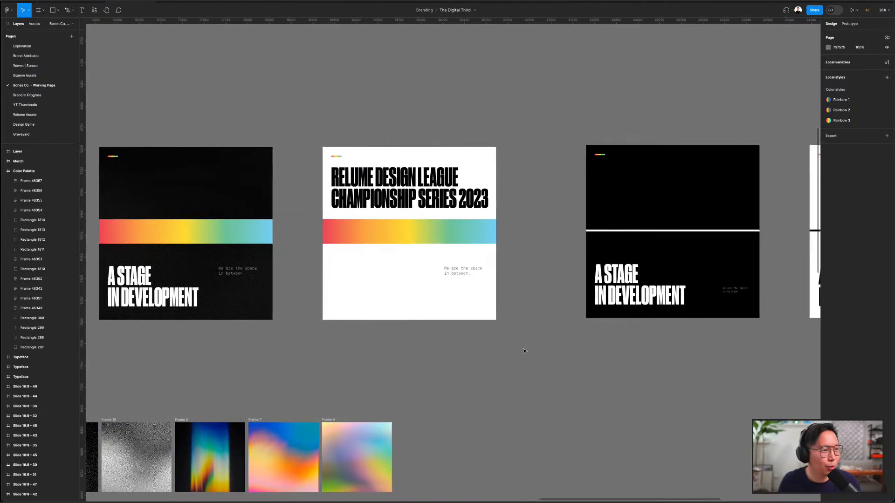
pyautogui.hscroll(7, 524, 351)
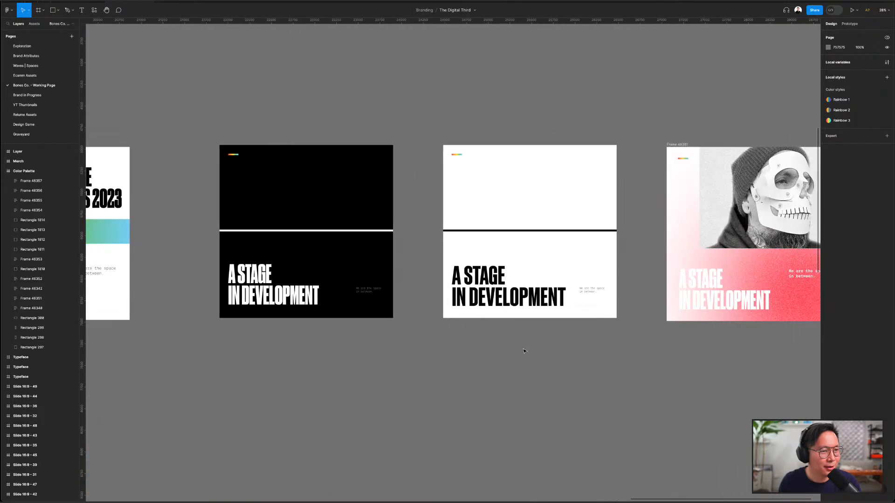
# - Look over the grain, pattern and color gradient texture frames beneath the "A Stage in Development" layouts
pyautogui.scroll(-5, 524, 351)
pyautogui.hscroll(-5, 524, 351)
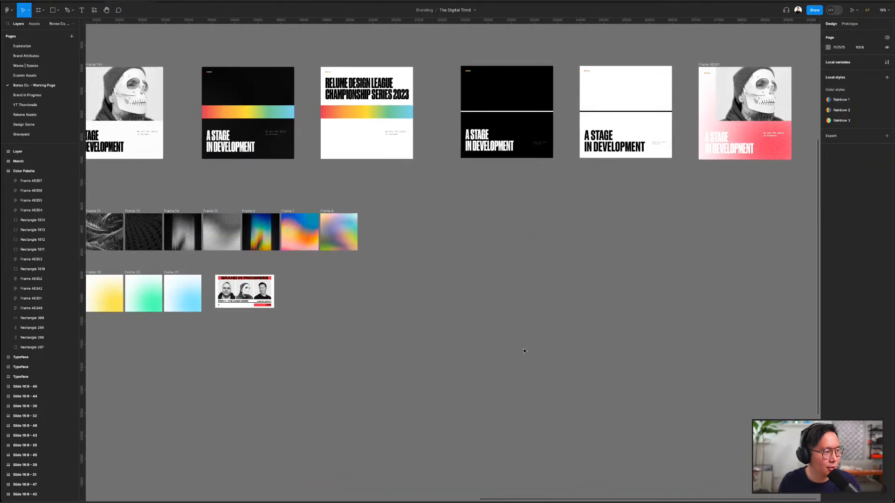
pyautogui.scroll(5, 449, 292)
pyautogui.hscroll(-1, 450, 290)
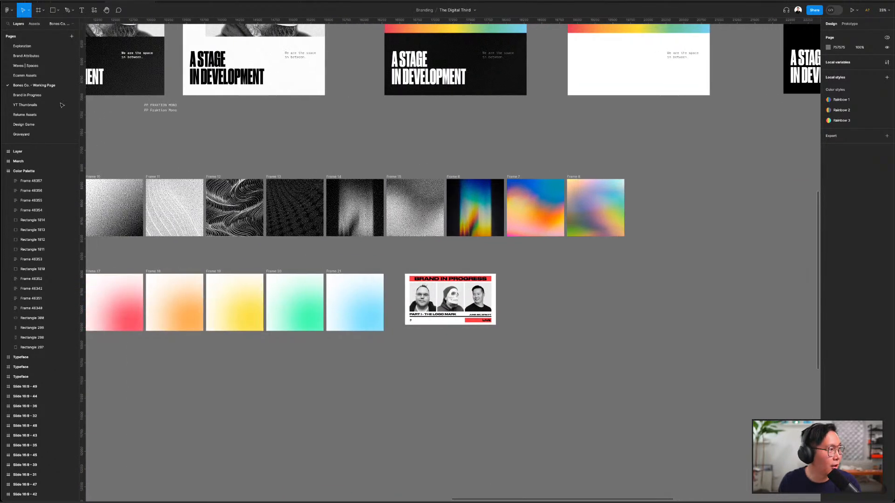
# - Open the Brand In Progress page and find its Sticker section
pyautogui.click(39, 95)
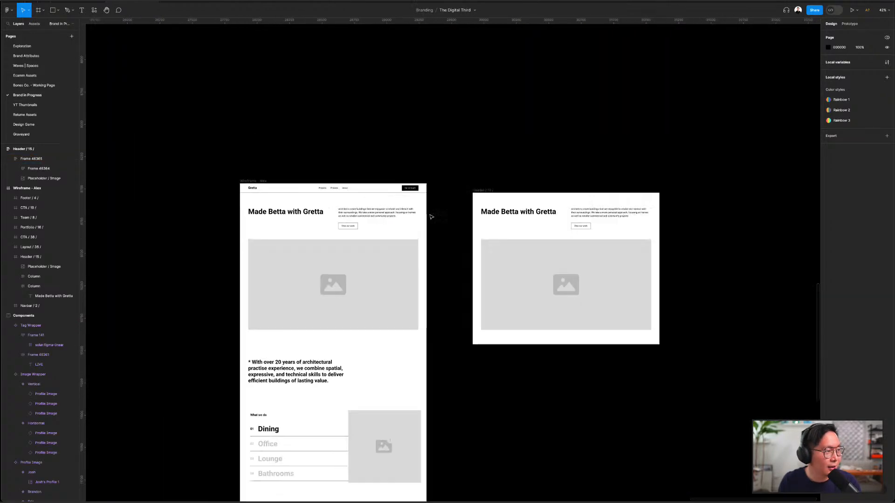
pyautogui.scroll(10, 430, 217)
pyautogui.hscroll(-6, 430, 217)
pyautogui.scroll(-5, 431, 217)
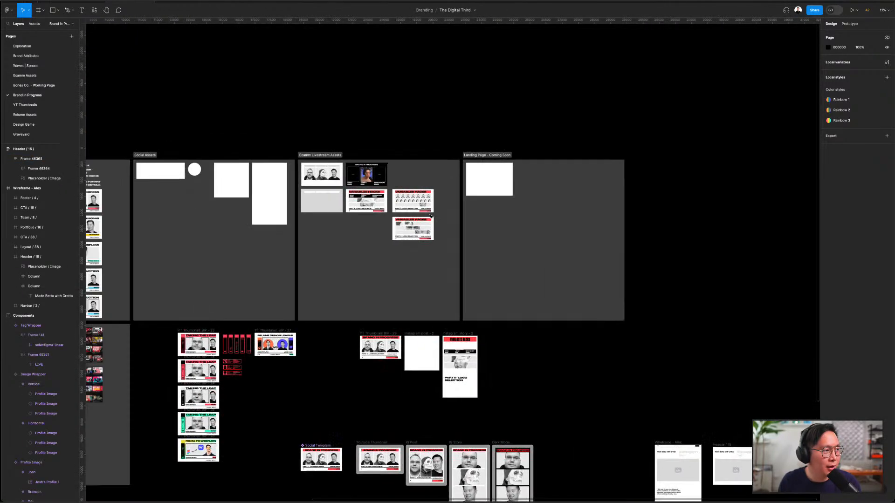
pyautogui.hscroll(-5, 431, 216)
pyautogui.hscroll(-10, 431, 217)
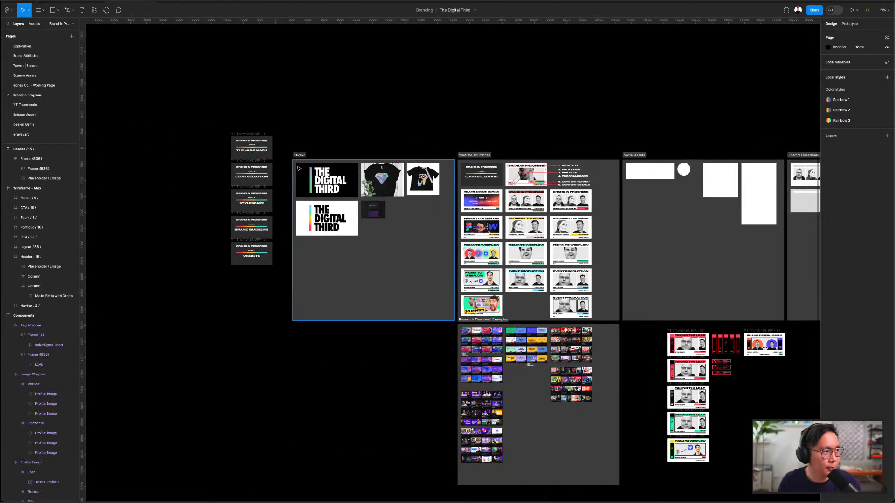
pyautogui.scroll(5, 344, 166)
pyautogui.scroll(5, 344, 166)
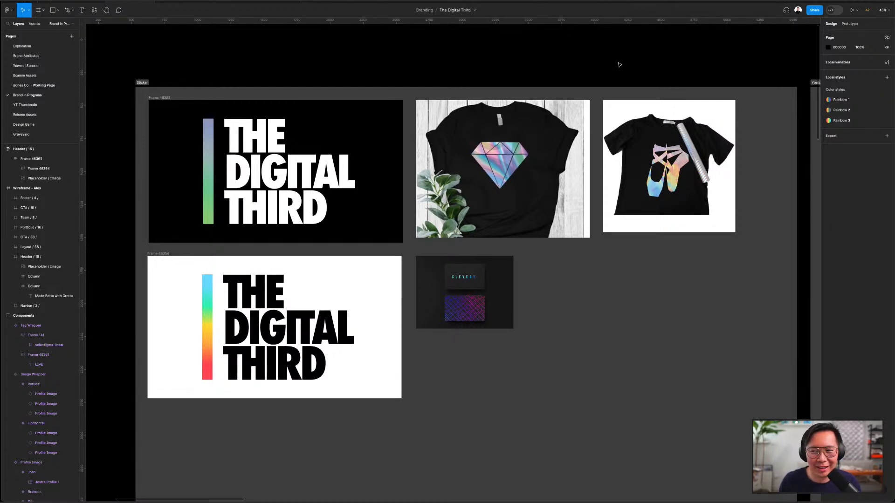
# - Examine the Sticker section's dark and light The Digital Third logos alongside the holographic T-shirt and business card references
pyautogui.hscroll(-2, 620, 65)
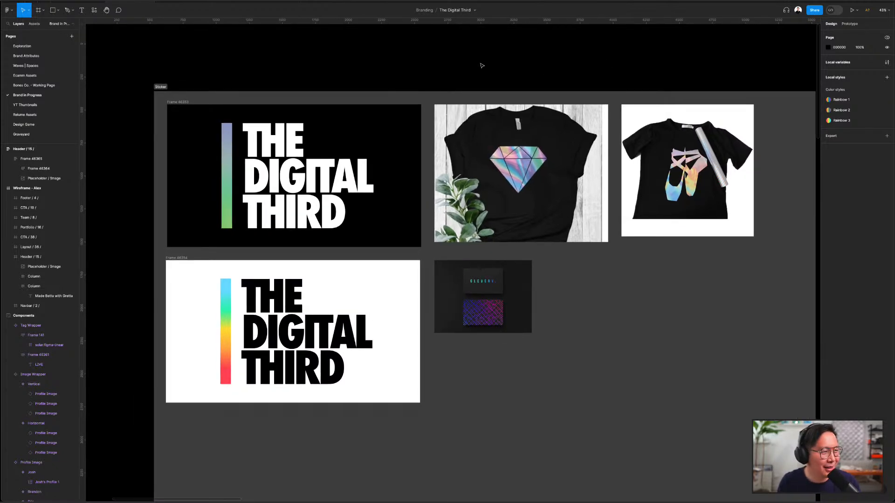
pyautogui.scroll(2, 482, 65)
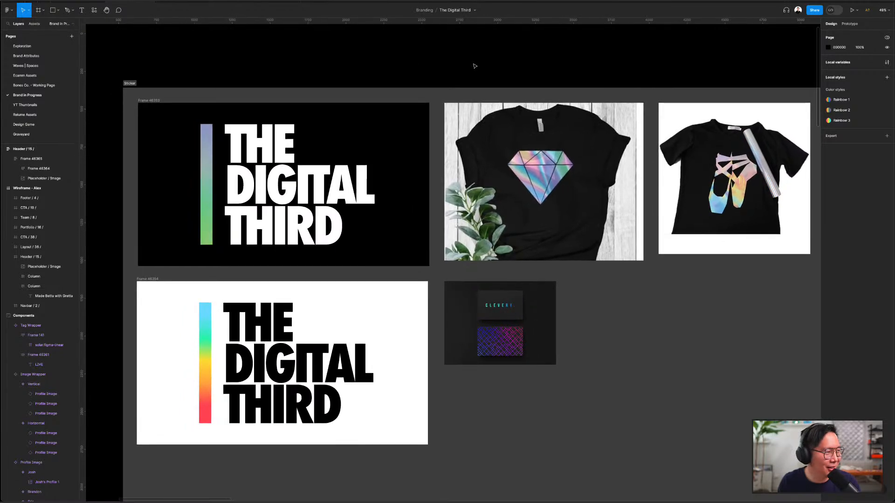
pyautogui.hscroll(-3, 261, 196)
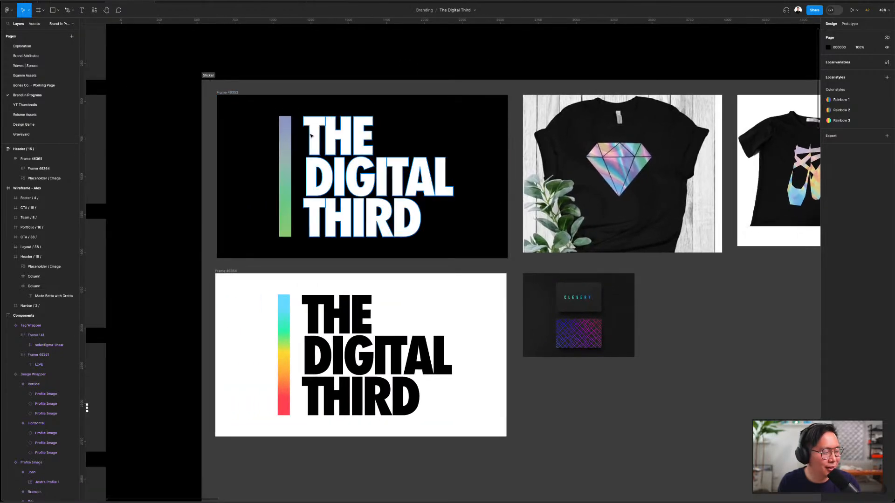
pyautogui.scroll(3, 311, 135)
pyautogui.hscroll(5, 532, 178)
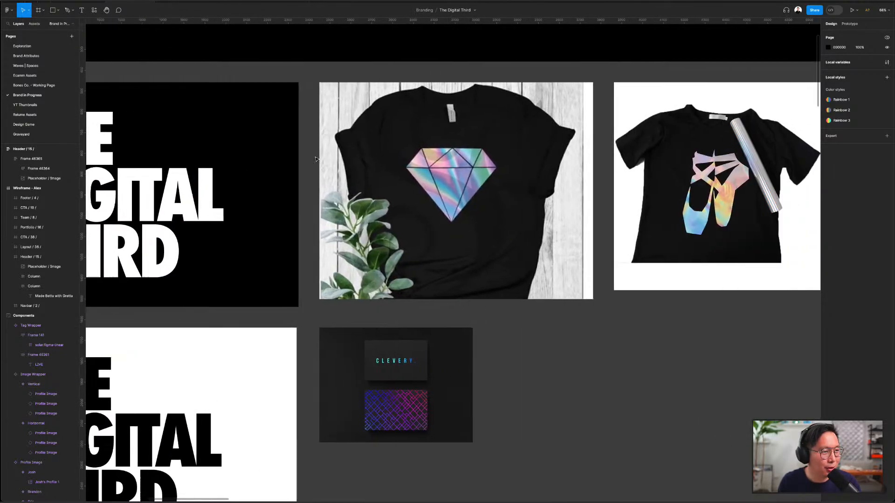
pyautogui.hscroll(2, 531, 179)
pyautogui.hscroll(-6, 531, 178)
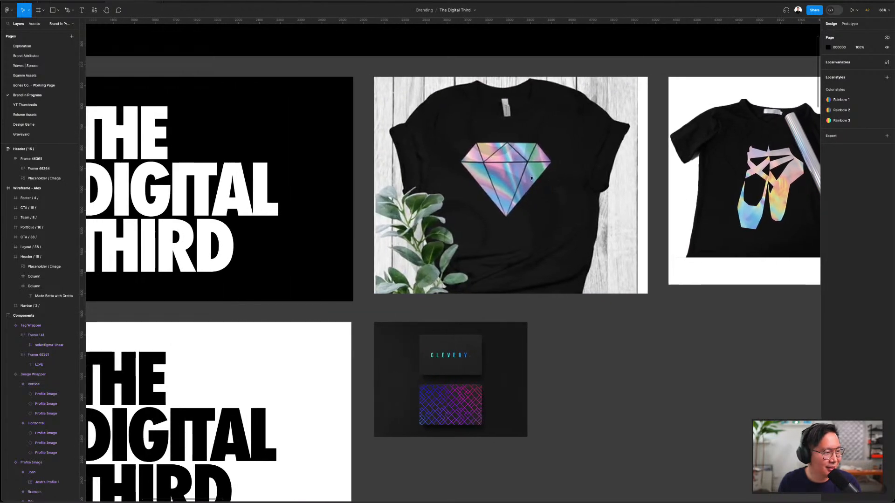
pyautogui.hscroll(-3, 532, 178)
pyautogui.scroll(-2, 531, 178)
pyautogui.hscroll(8, 531, 178)
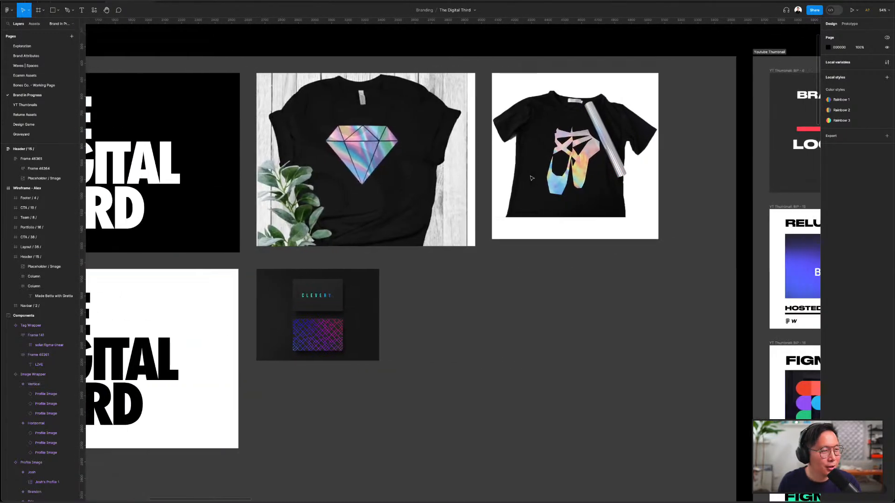
pyautogui.scroll(-3, 532, 178)
pyautogui.hscroll(1, 531, 178)
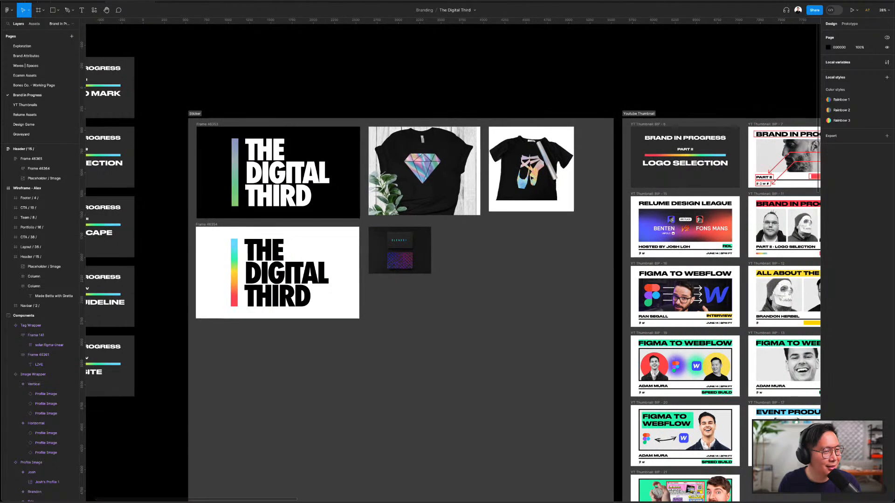
# - Review the Youtube Thumbnail section, from the annotated template to the "Brand In Progress", "Figma to Webflow" and "Event Production" variations
pyautogui.hscroll(5, 585, 163)
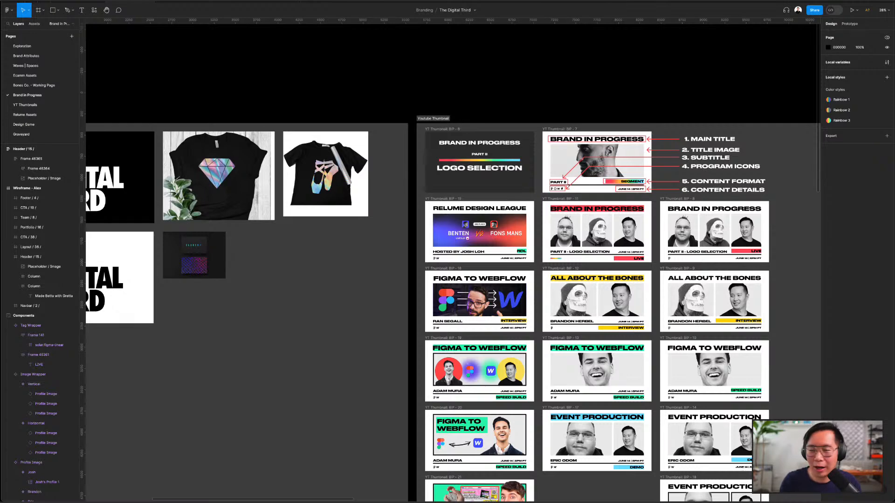
pyautogui.scroll(-3, 524, 96)
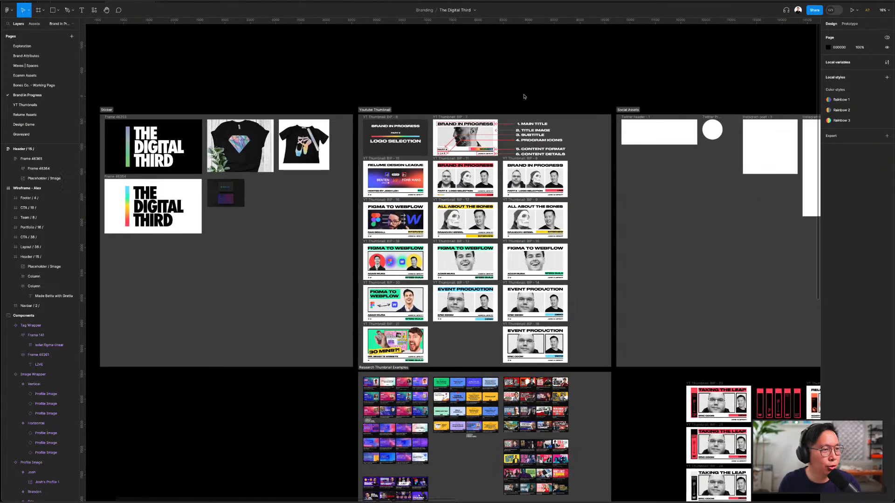
pyautogui.hscroll(2, 389, 110)
pyautogui.scroll(4, 390, 110)
pyautogui.hscroll(-1, 390, 109)
pyautogui.scroll(-1, 391, 109)
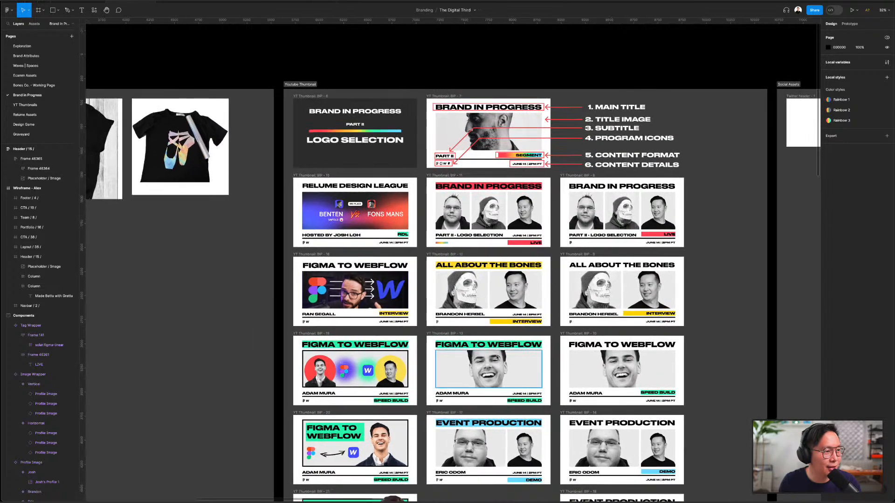
pyautogui.hscroll(1, 361, 65)
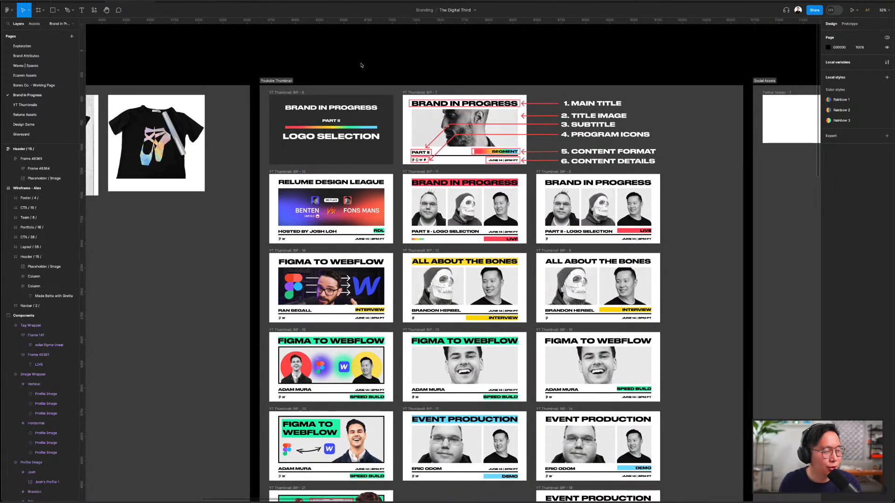
# - Inspect the blank Twitter header, Twitter Profile, Instagram post and Instagram story frames in the Social Assets section, leaving nothing selected
pyautogui.hscroll(15, 361, 65)
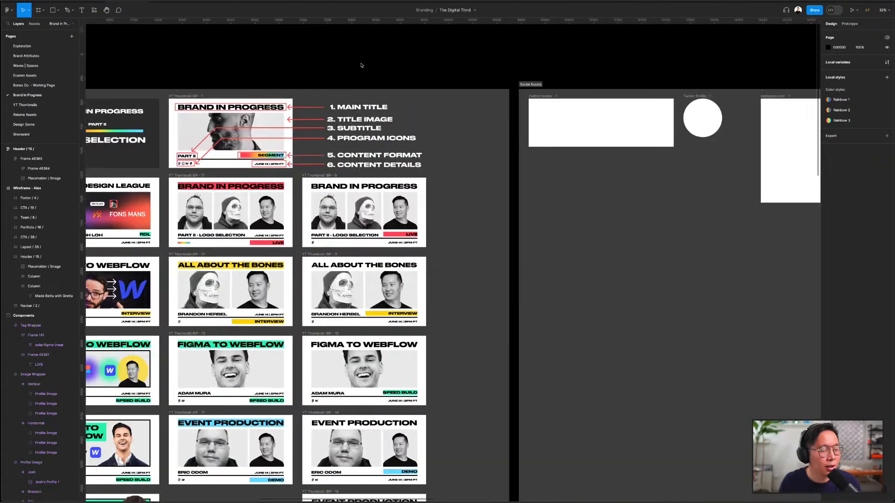
pyautogui.hscroll(1, 362, 65)
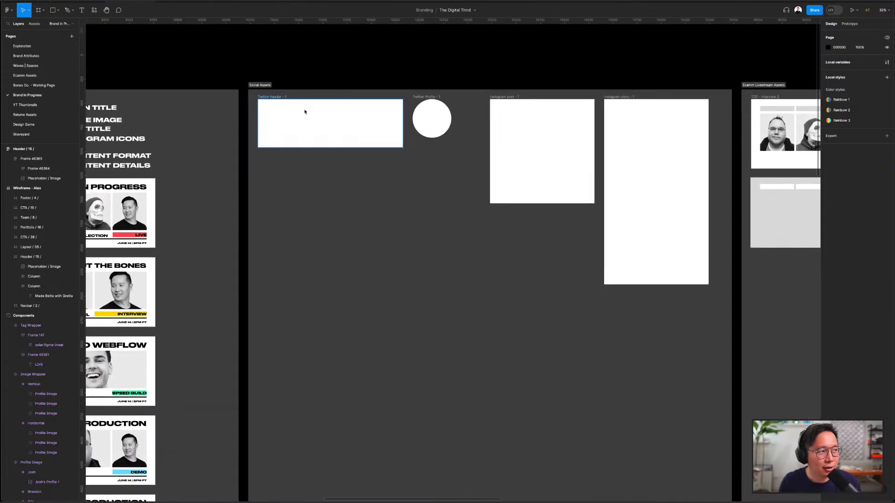
pyautogui.click(336, 122)
pyautogui.click(437, 118)
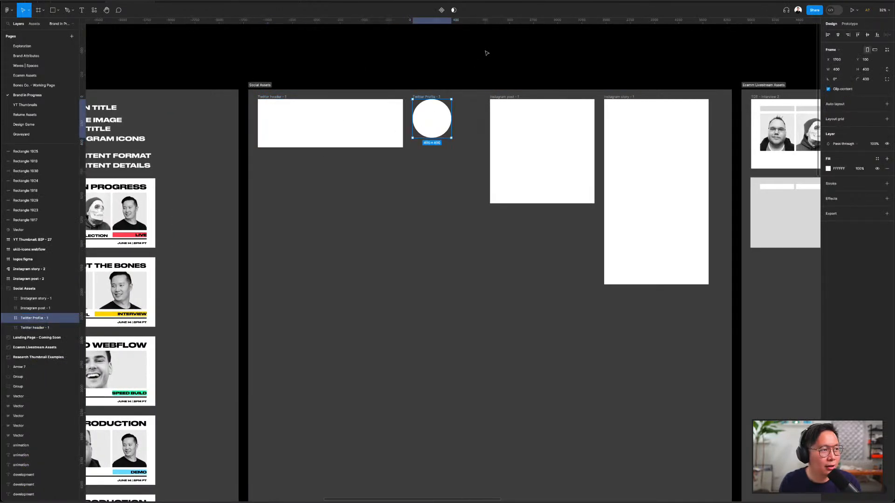
pyautogui.hscroll(5, 479, 65)
pyautogui.click(443, 134)
pyautogui.click(547, 141)
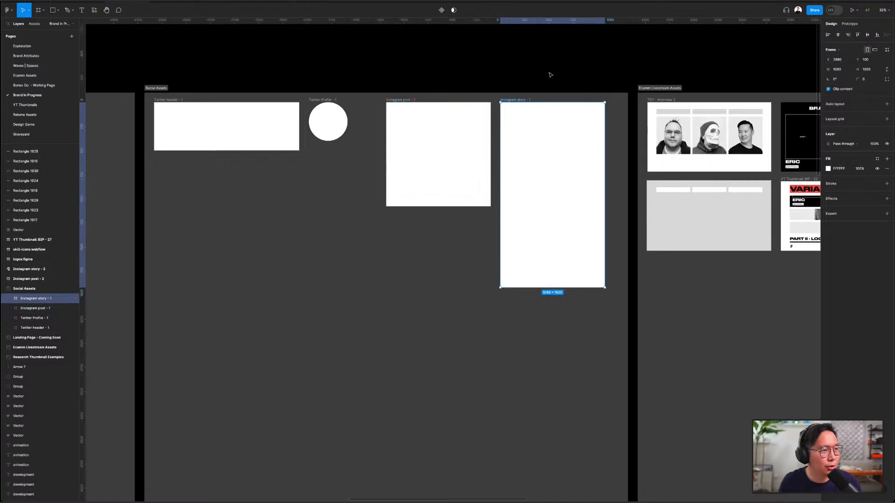
pyautogui.hscroll(10, 564, 70)
pyautogui.click(579, 68)
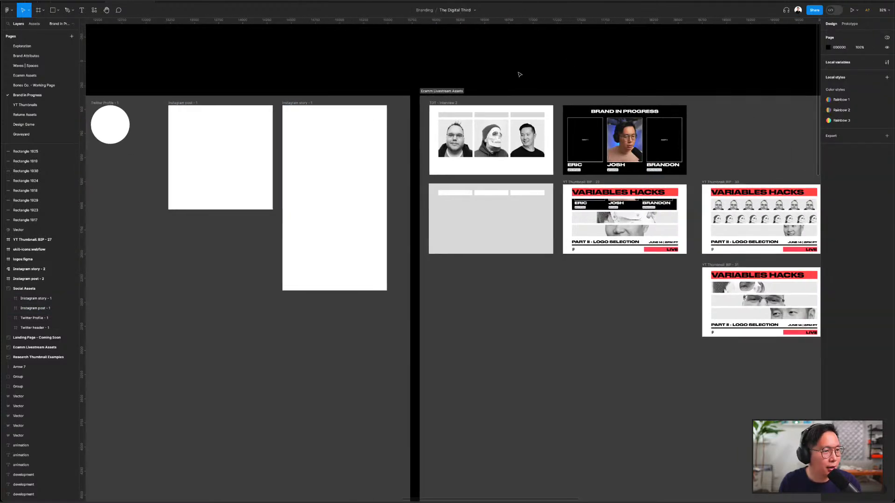
# - Review the interview and "Variables Hacks" frames in Ecamm Livestream Assets and the neighbouring Landing Page - Coming Soon section
pyautogui.hscroll(5, 520, 74)
pyautogui.hscroll(2, 427, 66)
pyautogui.hscroll(5, 426, 67)
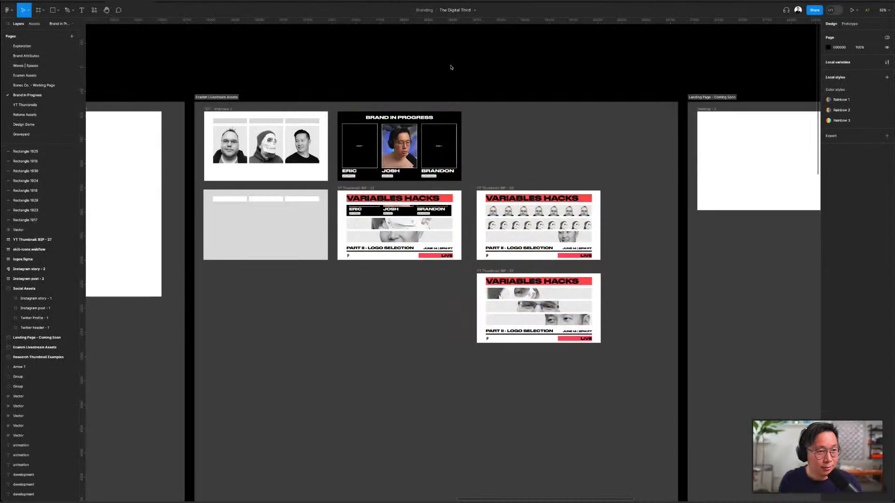
pyautogui.hscroll(10, 450, 68)
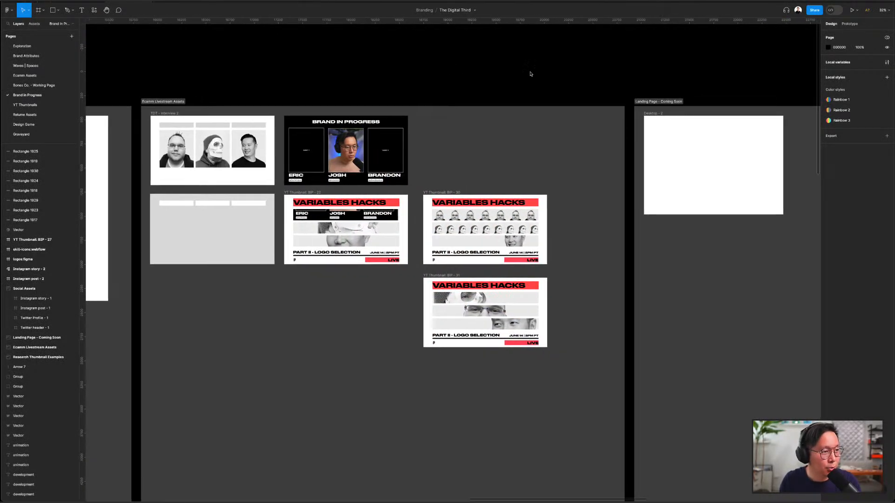
# - Return to the Youtube Thumbnail section and examine the annotated template's title, image, subtitle, program icons, content format and content details up close
pyautogui.scroll(-5, 530, 74)
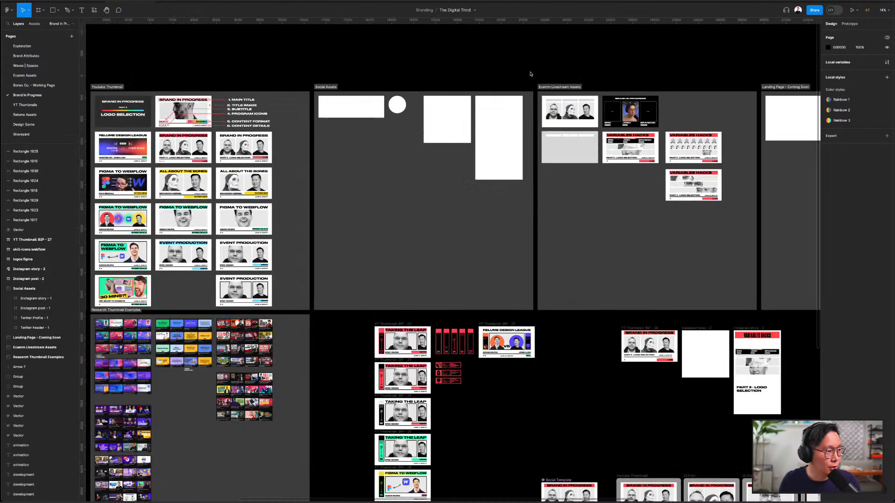
pyautogui.hscroll(-6, 530, 74)
pyautogui.scroll(3, 437, 80)
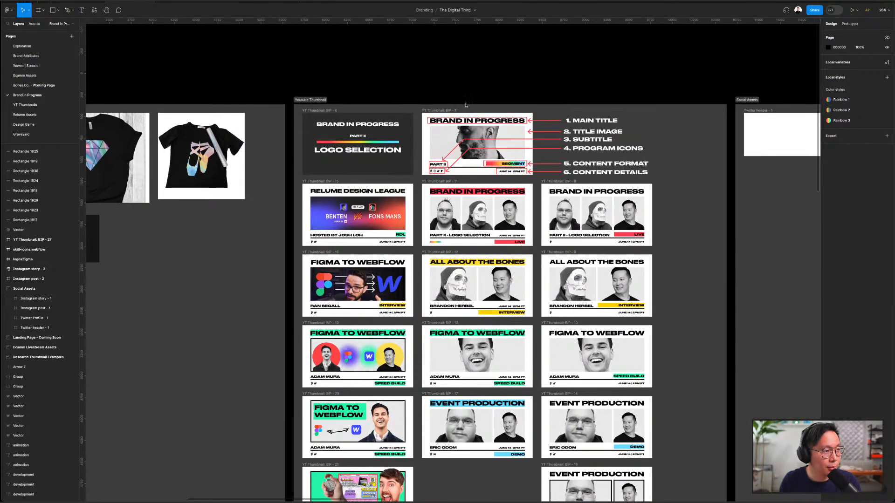
pyautogui.scroll(3, 465, 104)
pyautogui.hscroll(-1, 535, 89)
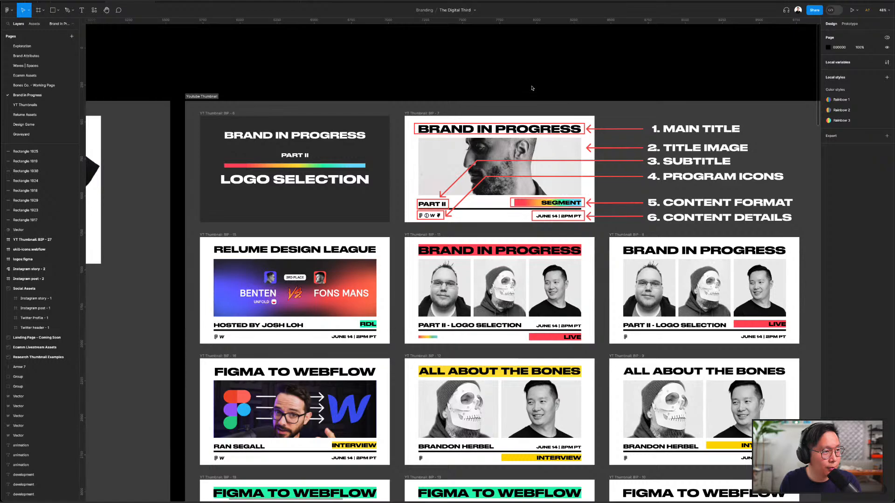
pyautogui.scroll(2, 525, 85)
pyautogui.hscroll(1, 525, 85)
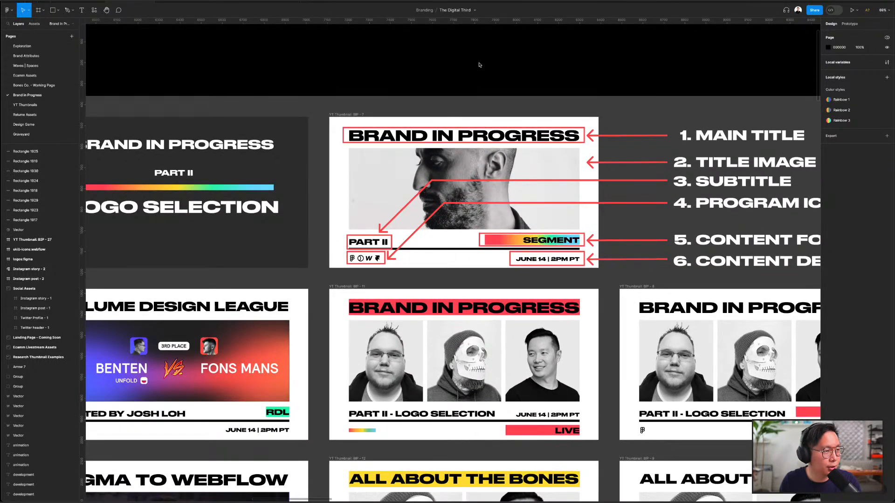
pyautogui.hscroll(-1, 522, 63)
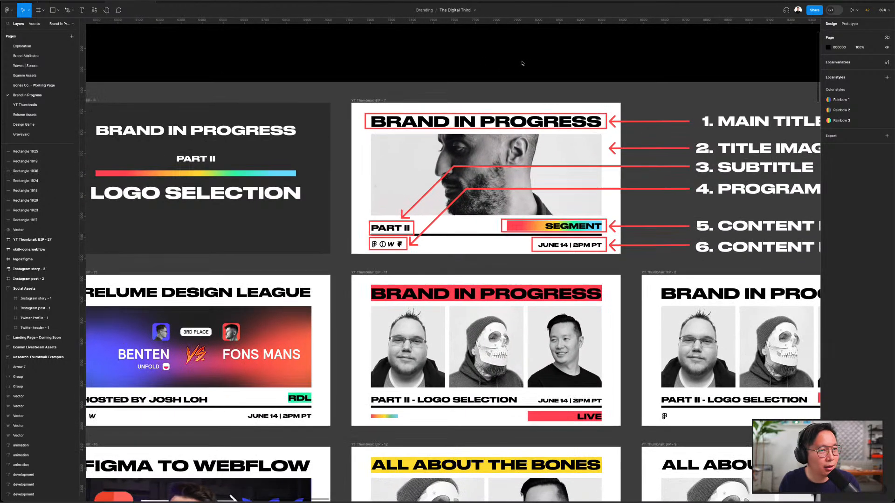
# - Match the annotated thumbnail template's program icons and other marked elements with their six numbered labels
pyautogui.hscroll(4, 523, 64)
pyautogui.hscroll(2, 432, 84)
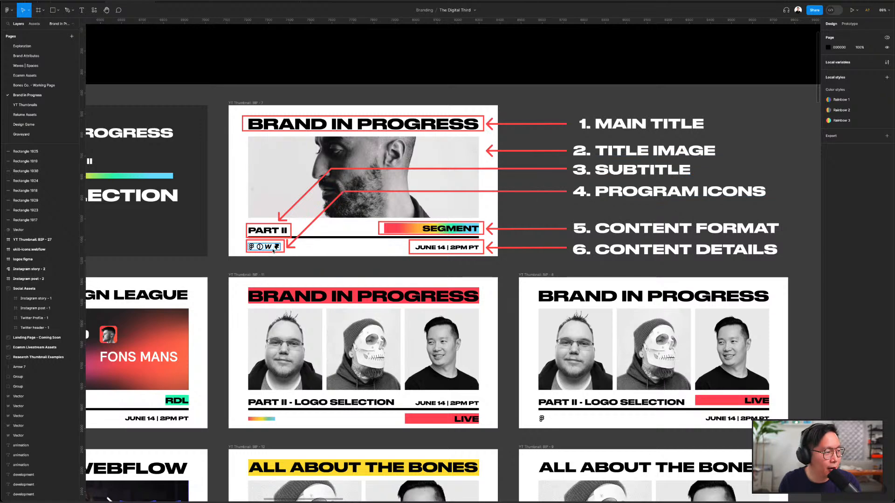
pyautogui.scroll(3, 274, 251)
pyautogui.hscroll(-2, 294, 270)
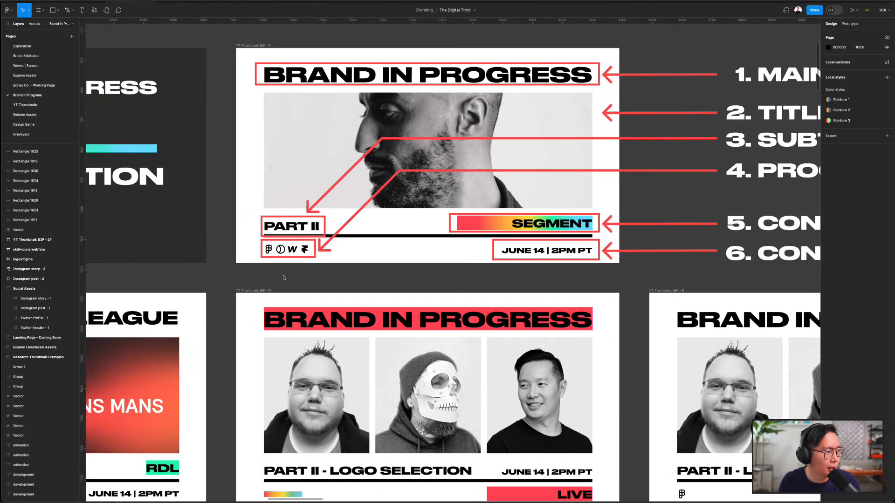
pyautogui.hscroll(-1, 326, 275)
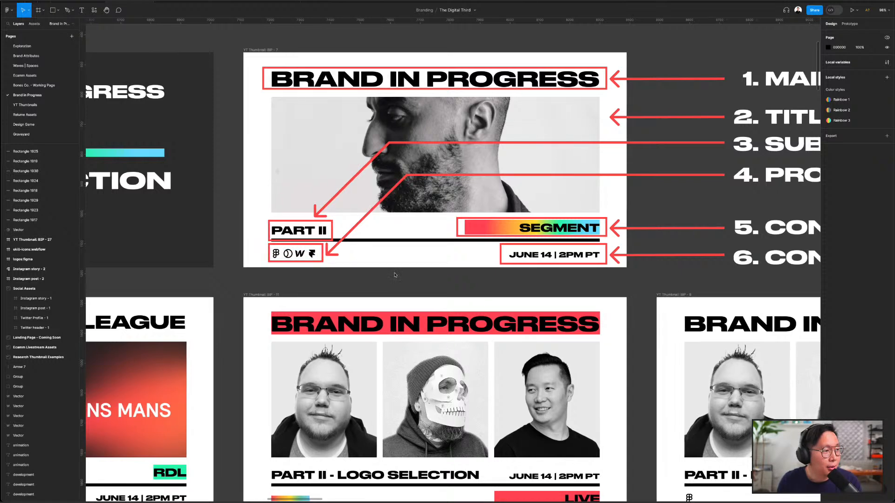
pyautogui.hscroll(3, 394, 275)
pyautogui.hscroll(4, 349, 287)
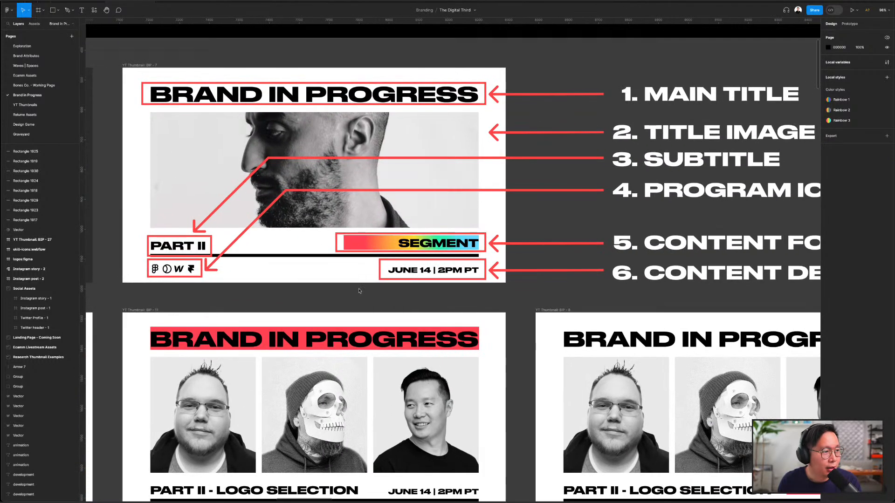
pyautogui.scroll(-5, 421, 279)
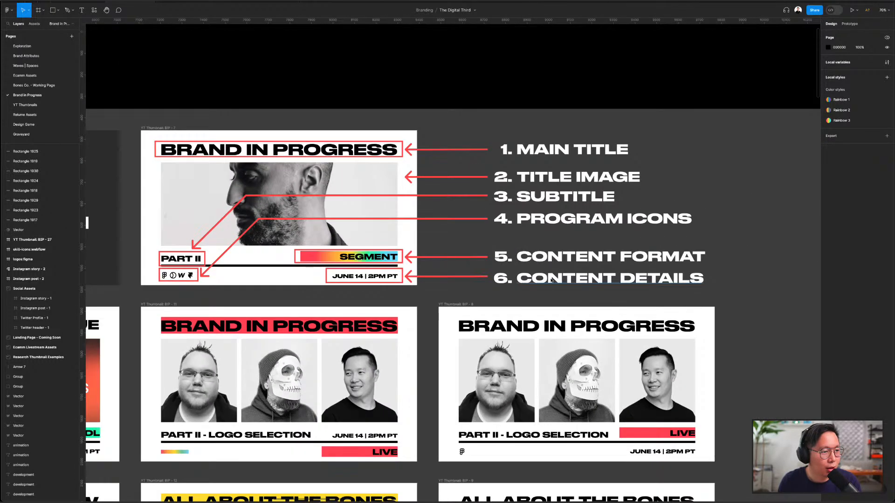
# - Examine the template's "SEGMENT" content format bar and the content details beneath it, leaving nothing selected
pyautogui.click(365, 302)
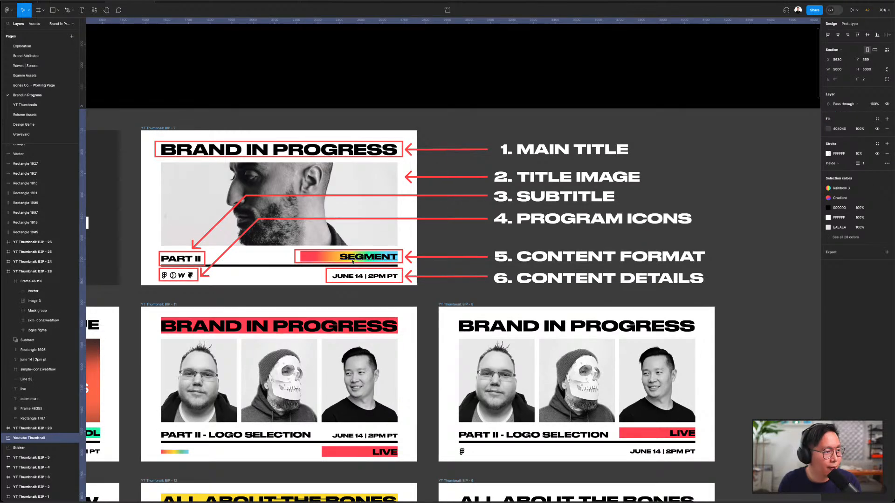
pyautogui.press('Escape')
pyautogui.hscroll(-3, 350, 261)
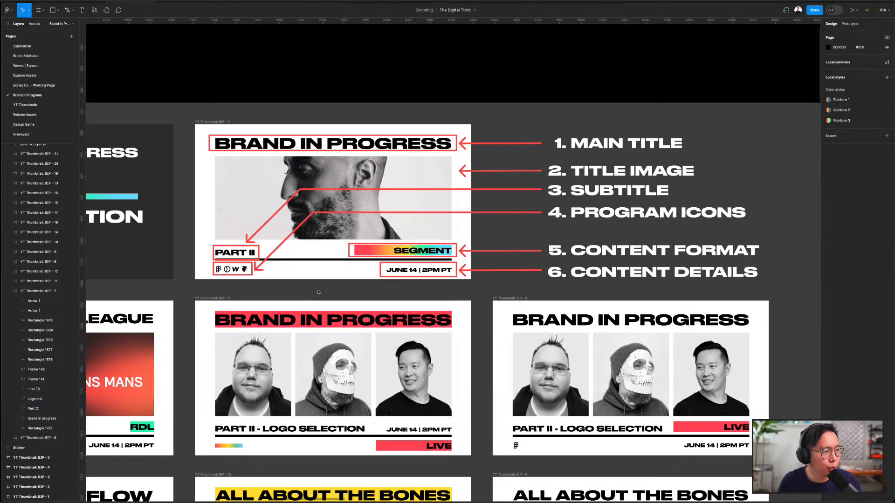
pyautogui.scroll(5, 309, 295)
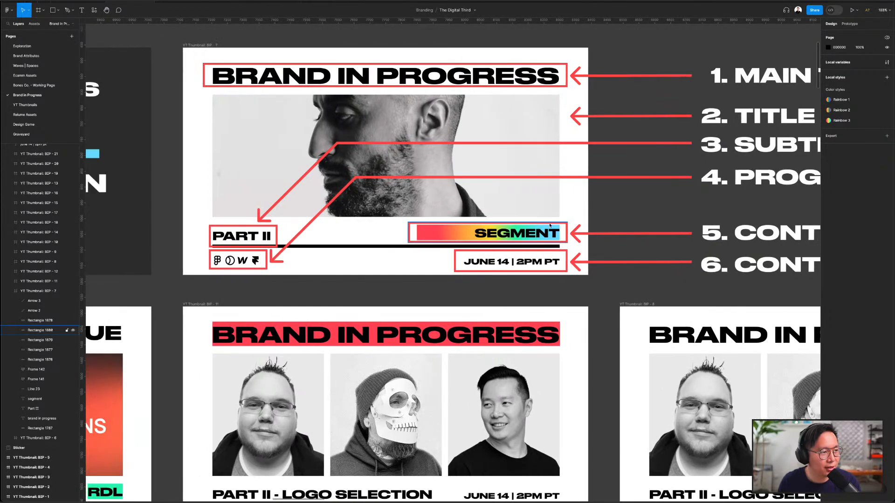
pyautogui.scroll(-3, 745, 211)
pyautogui.scroll(-4, 605, 319)
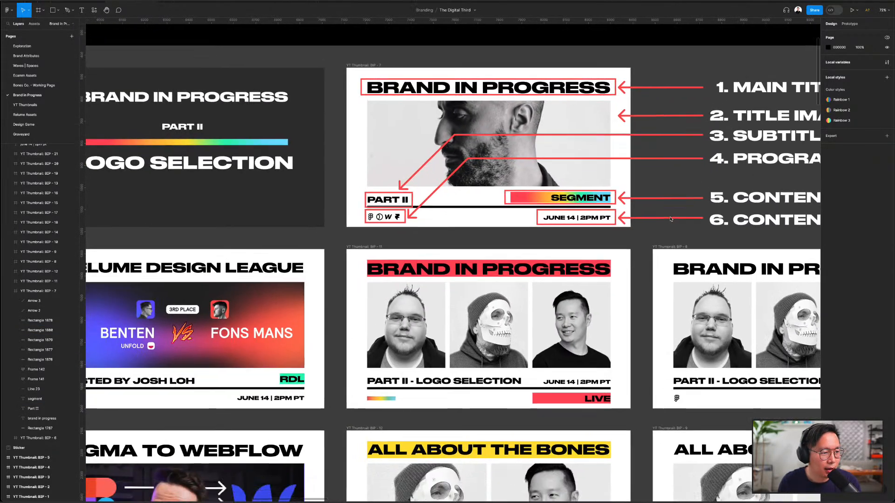
# - Review the color-coded content formats on the highlighted thumbnails, from the green "SPEED BUILD" to the blue "DEMO" variation
pyautogui.scroll(-4, 606, 320)
pyautogui.scroll(3, 577, 287)
pyautogui.scroll(-4, 577, 288)
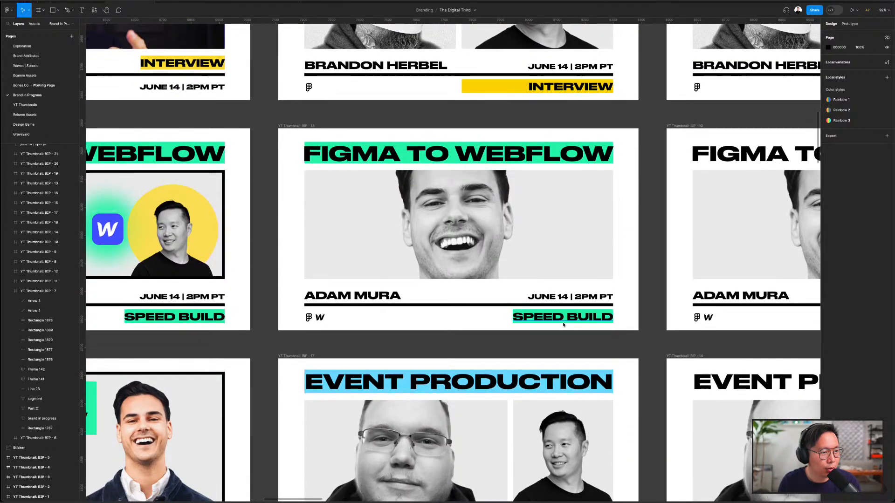
pyautogui.scroll(-3, 576, 291)
pyautogui.scroll(-1, 576, 294)
pyautogui.scroll(3, 576, 294)
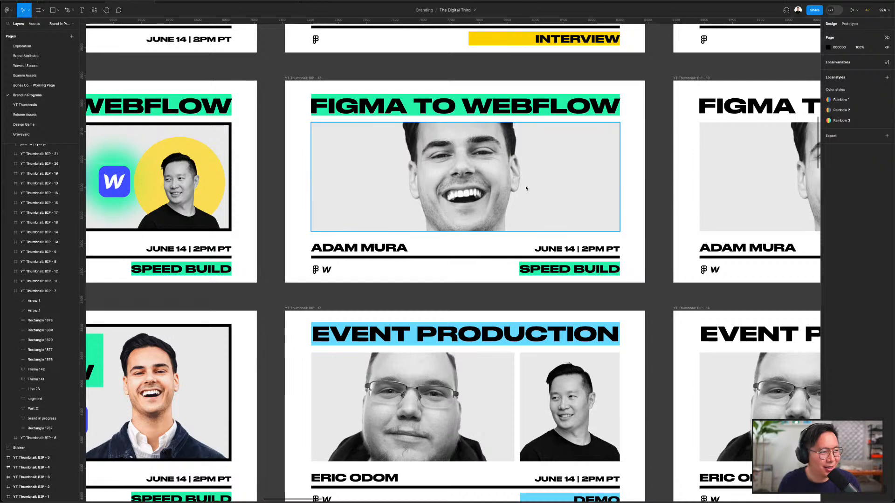
pyautogui.scroll(-3, 636, 224)
pyautogui.scroll(-1, 642, 255)
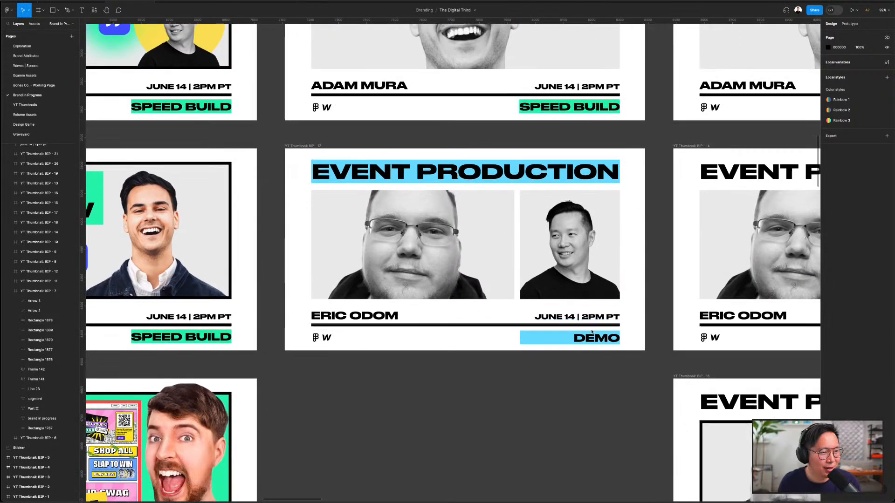
pyautogui.scroll(-5, 525, 418)
pyautogui.scroll(3, 519, 331)
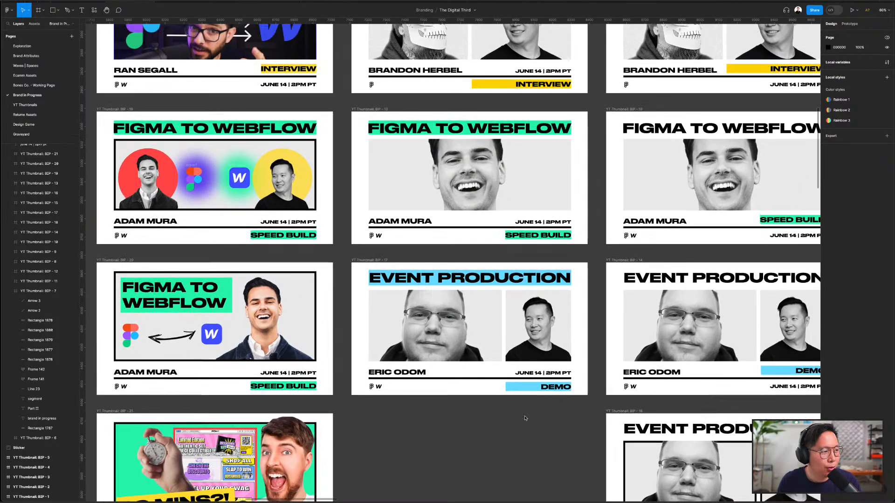
# - Compare the highlighted-title thumbnails with their plain-title counterparts, from "Figma to Webflow" back up to "Brand In Progress"
pyautogui.hscroll(1, 518, 332)
pyautogui.scroll(5, 518, 331)
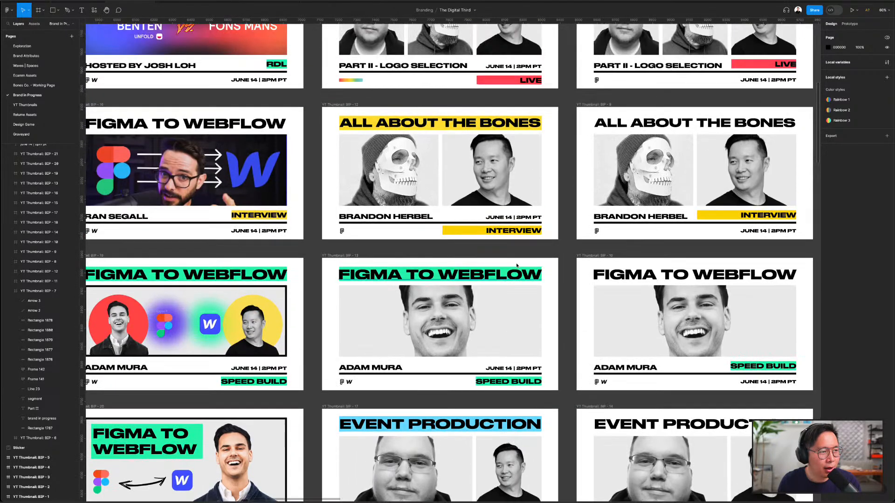
pyautogui.scroll(1, 513, 247)
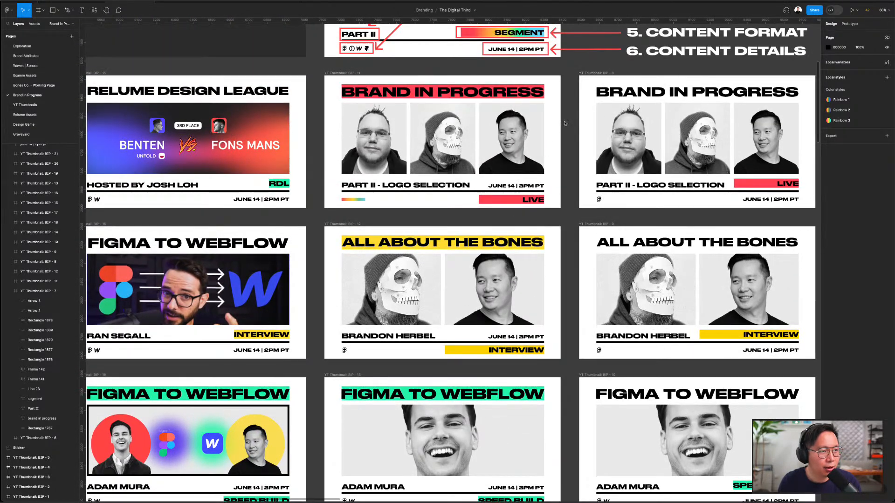
pyautogui.scroll(3, 562, 125)
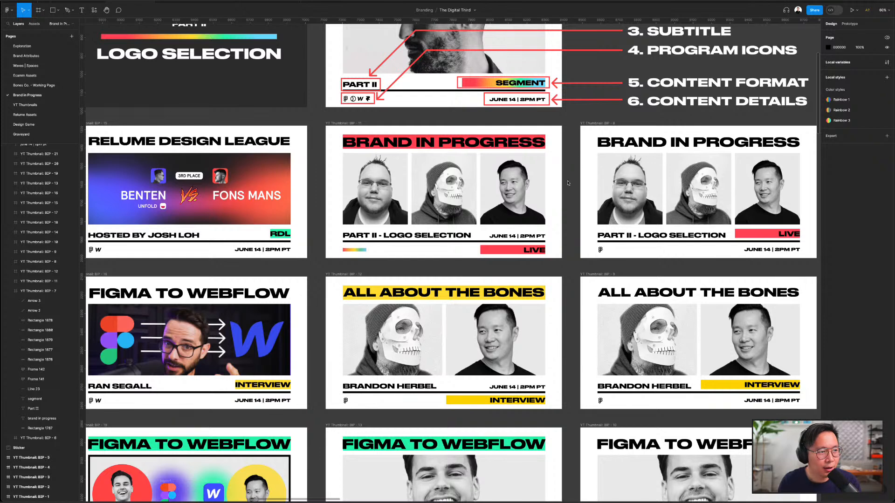
pyautogui.hscroll(-2, 568, 185)
pyautogui.scroll(-1, 568, 184)
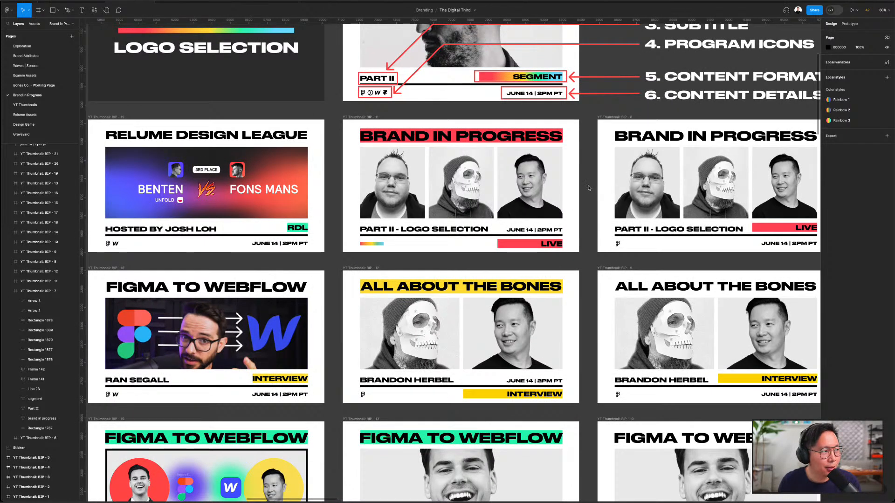
pyautogui.hscroll(-3, 589, 188)
pyautogui.scroll(-1, 589, 188)
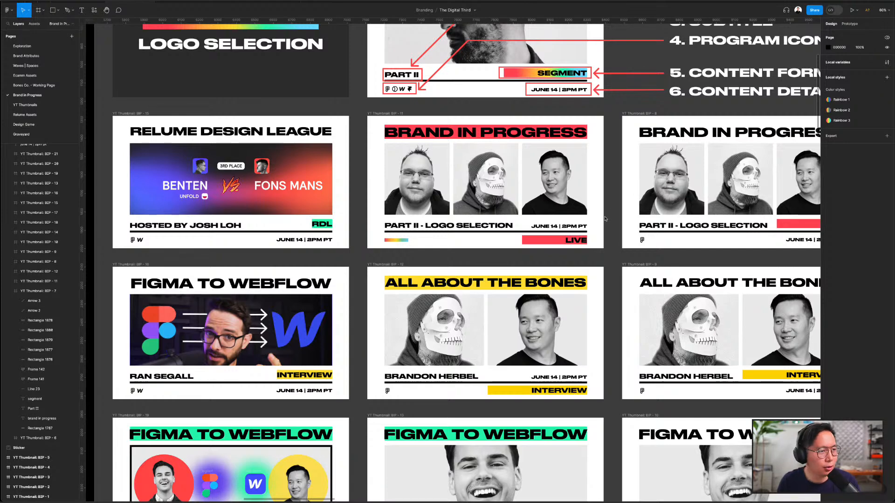
pyautogui.hscroll(3, 610, 256)
pyautogui.scroll(1, 610, 256)
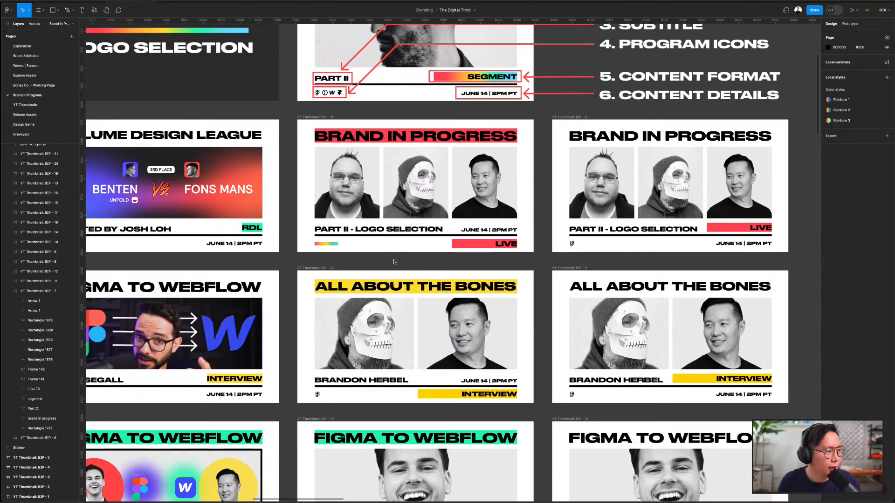
# - Inspect the red "Brand In Progress" thumbnail's subtitle, "LIVE" label and small rainbow gradient bar, leaving nothing selected
pyautogui.scroll(5, 325, 243)
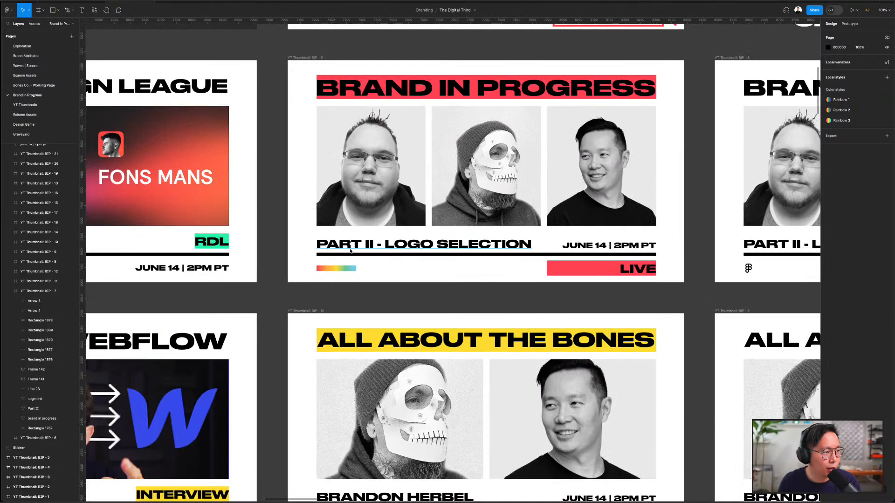
pyautogui.scroll(-4, 506, 98)
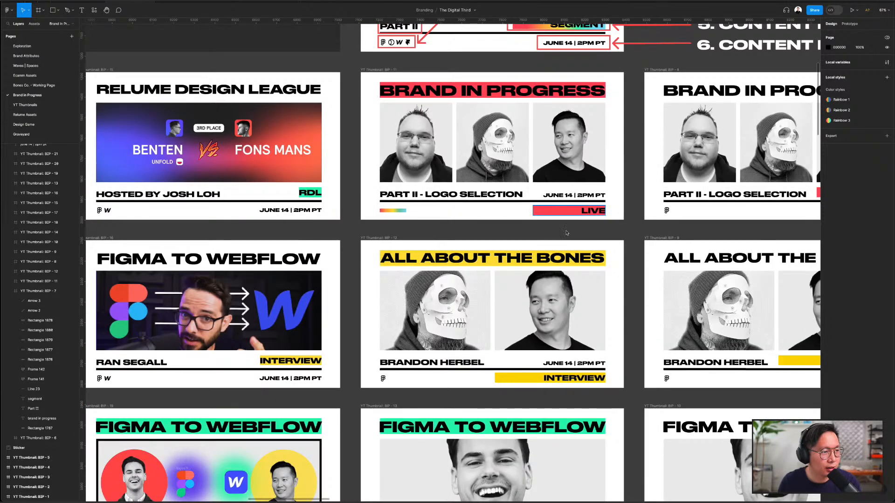
pyautogui.scroll(-4, 568, 287)
pyautogui.scroll(3, 568, 287)
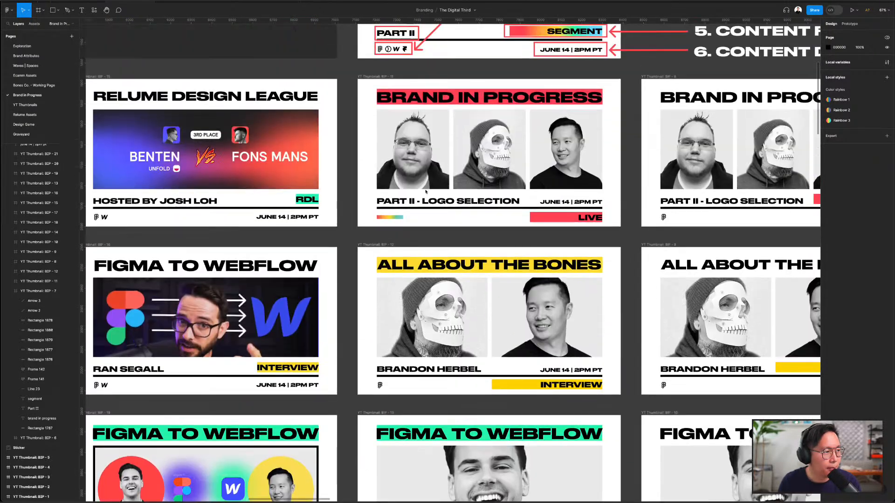
pyautogui.click(394, 219)
pyautogui.scroll(4, 371, 218)
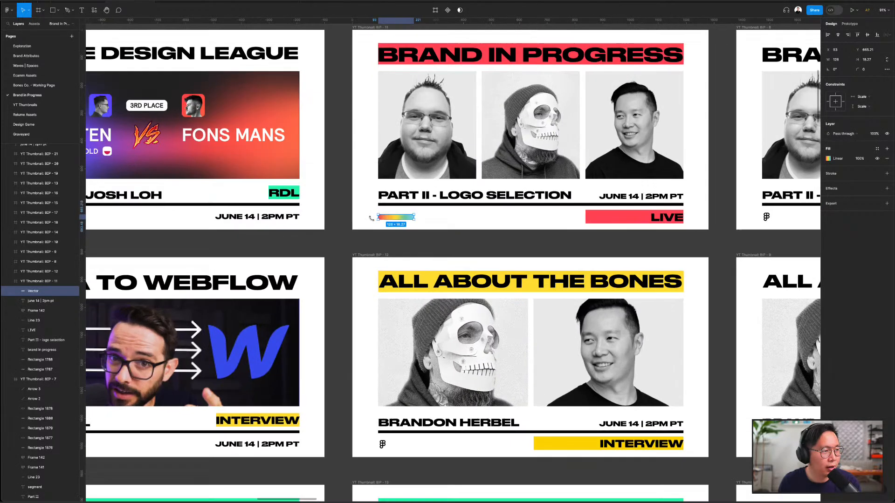
pyautogui.press('Escape')
pyautogui.scroll(-4, 328, 277)
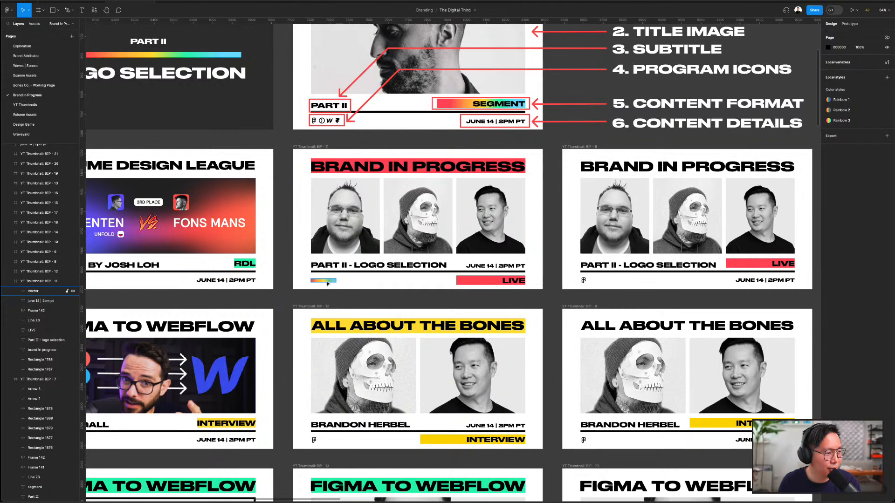
pyautogui.hscroll(-2, 327, 283)
pyautogui.scroll(-3, 328, 284)
pyautogui.scroll(3, 328, 284)
pyautogui.scroll(3, 327, 284)
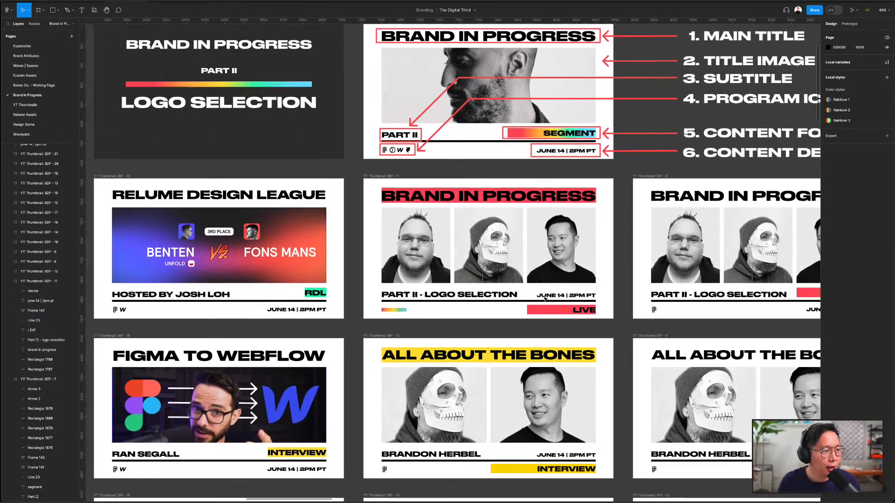
# - Examine the "Relume Design League" thumbnail and the "Figma to Webflow" interview thumbnail with full-color title images
pyautogui.hscroll(-4, 545, 299)
pyautogui.scroll(-1, 540, 298)
pyautogui.scroll(-5, 531, 295)
pyautogui.scroll(-3, 532, 294)
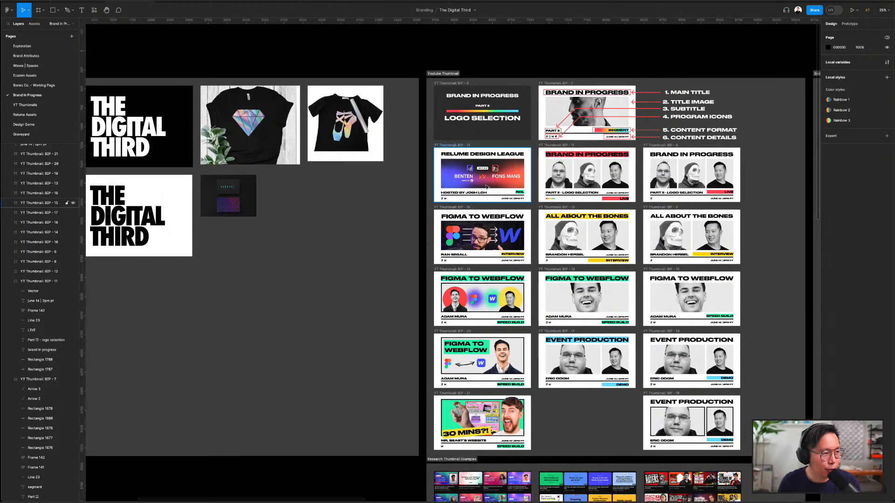
pyautogui.scroll(5, 486, 187)
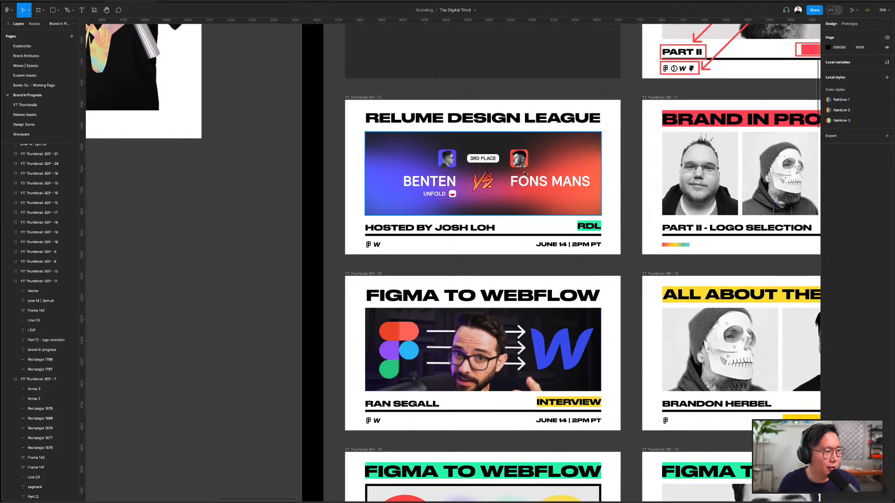
pyautogui.scroll(-4, 624, 201)
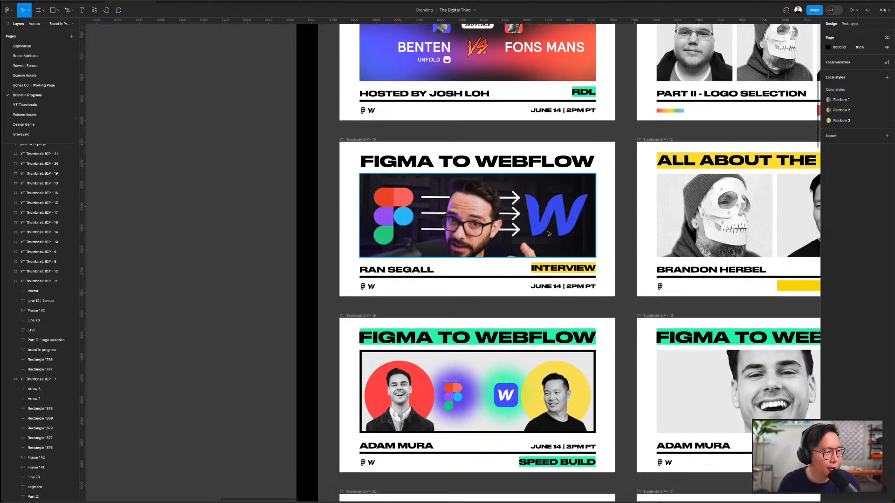
pyautogui.scroll(3, 580, 234)
pyautogui.scroll(-3, 579, 234)
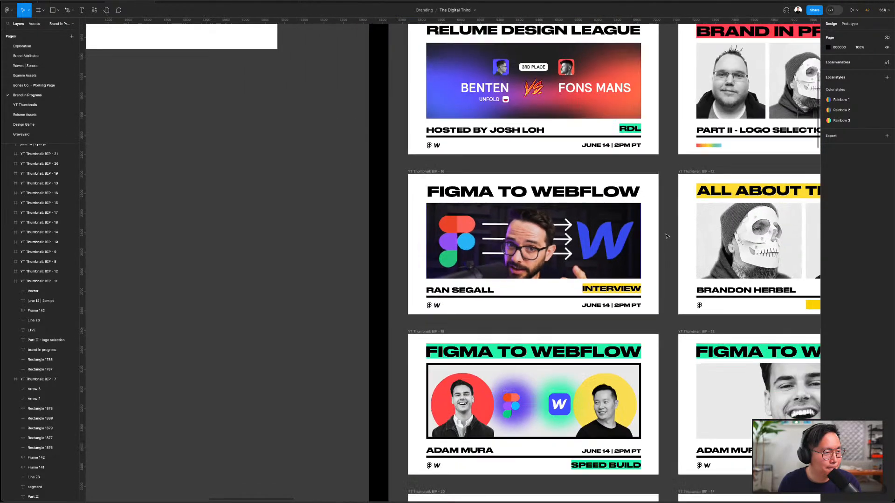
# - Review the illustrated "SPEED BUILD" thumbnails, from the "Figma to Webflow" versions to "Mr. Beast's Website", above the Research Thumbnail Examples section
pyautogui.scroll(-3, 659, 237)
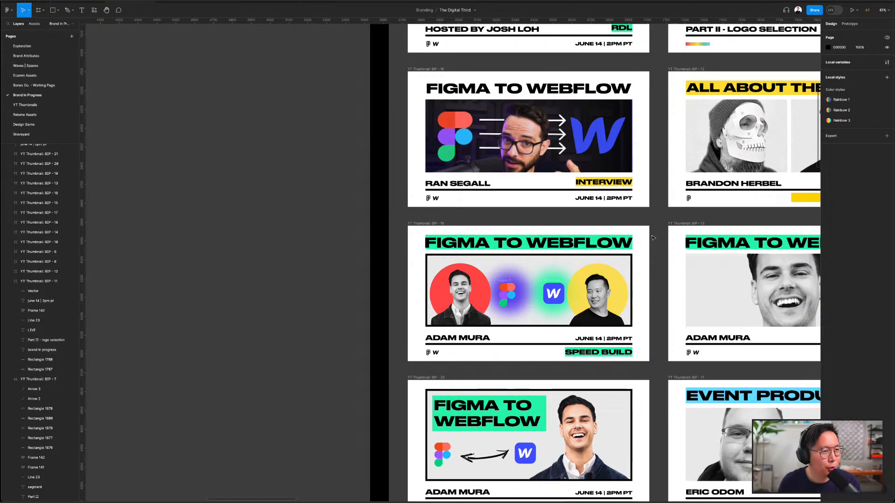
pyautogui.scroll(-3, 653, 238)
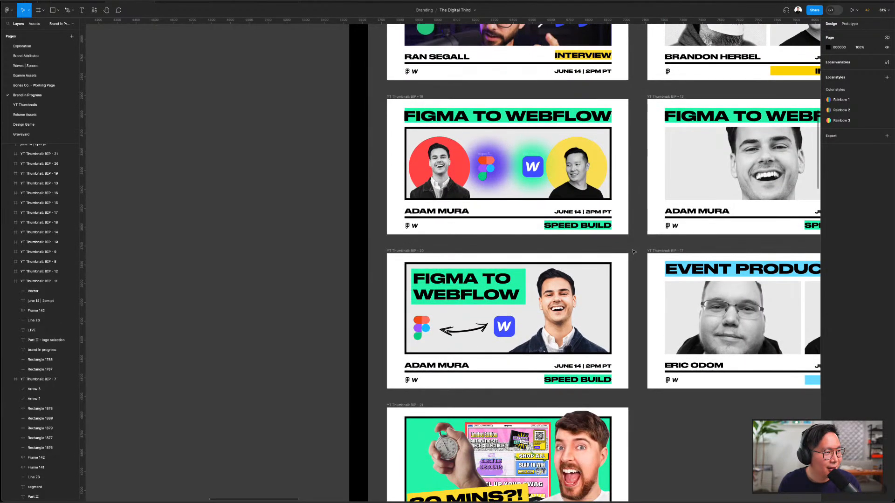
pyautogui.scroll(-5, 634, 252)
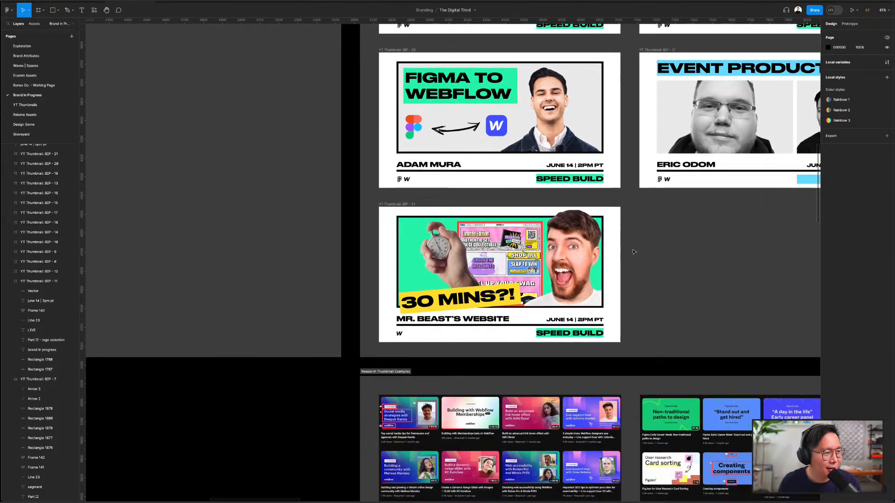
pyautogui.scroll(5, 523, 294)
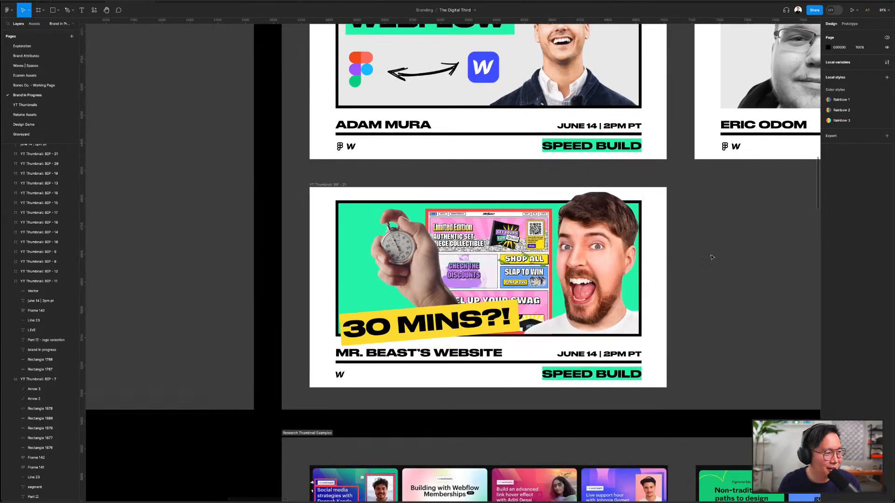
pyautogui.scroll(-5, 693, 260)
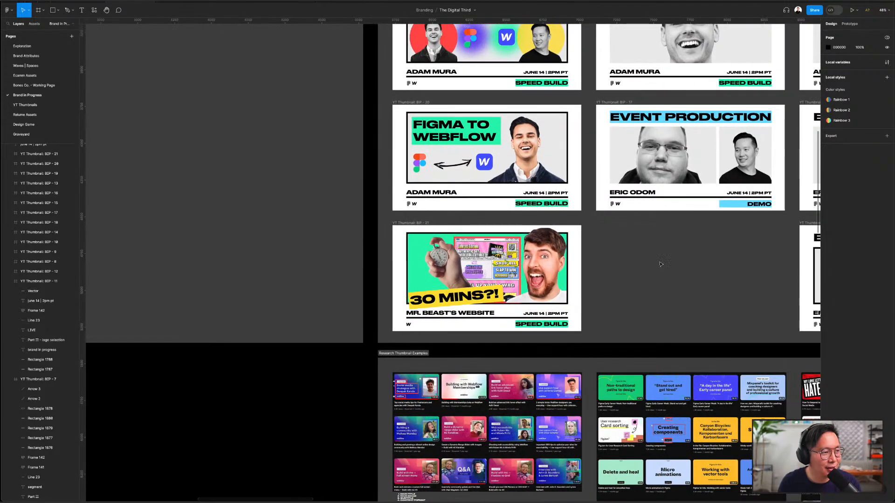
pyautogui.hscroll(3, 621, 273)
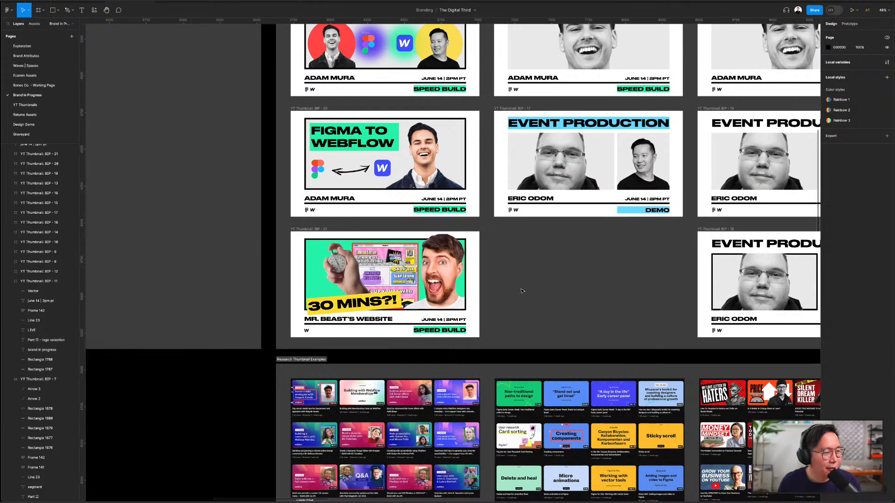
# - Review the thumbnail grid from the "Event Production" designs up to the annotated layout listing main title, title image, subtitle and program icons
pyautogui.hscroll(5, 522, 292)
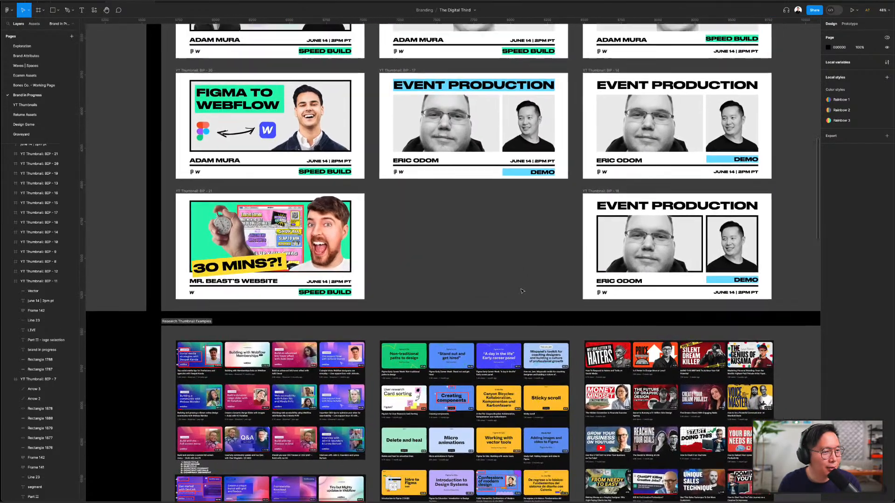
pyautogui.scroll(10, 522, 291)
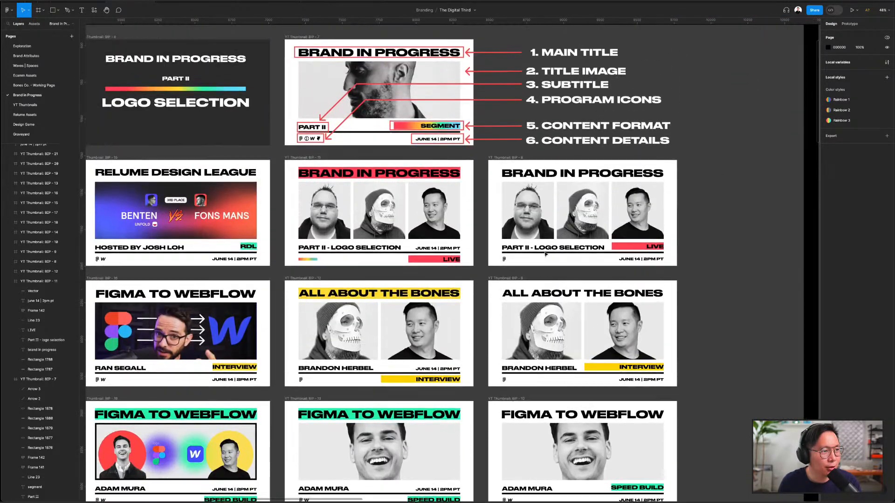
pyautogui.scroll(-3, 547, 218)
pyautogui.scroll(-1, 513, 290)
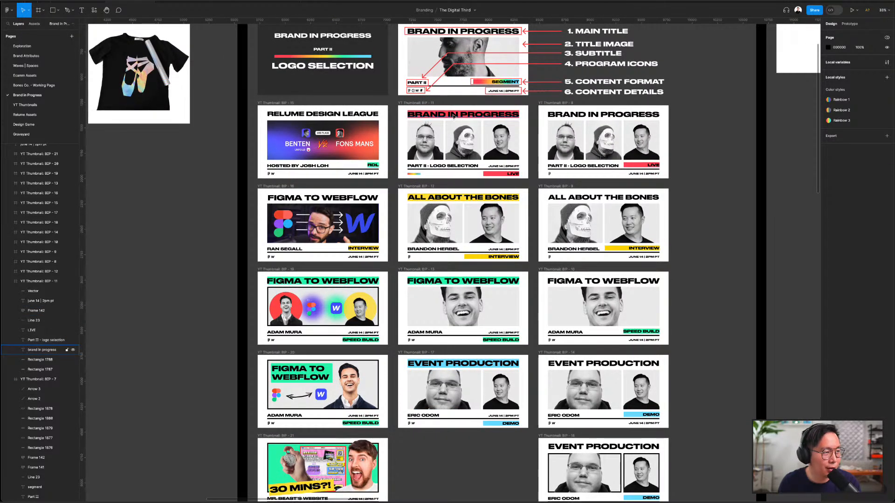
# - Inspect the red "Brand In Progress" thumbnail's title, three-portrait image row, "Part II - Logo Selection" subtitle and "LIVE" label, leaving nothing selected
pyautogui.scroll(5, 453, 117)
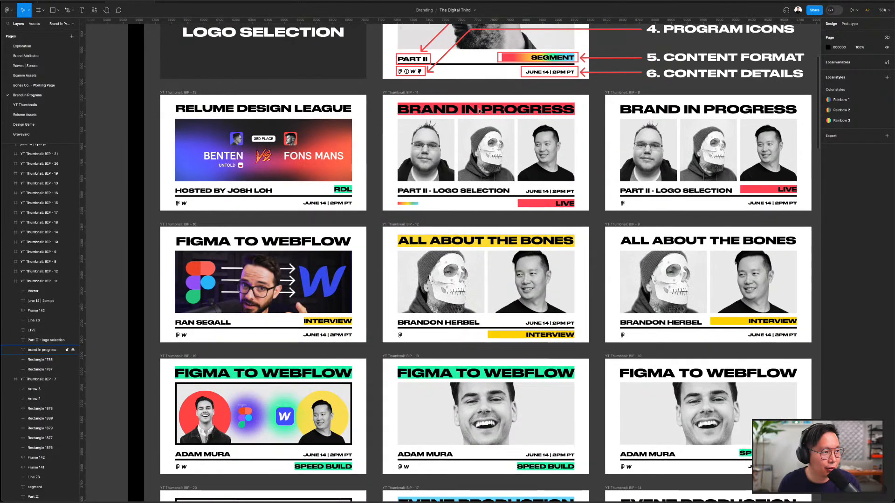
pyautogui.scroll(2, 478, 110)
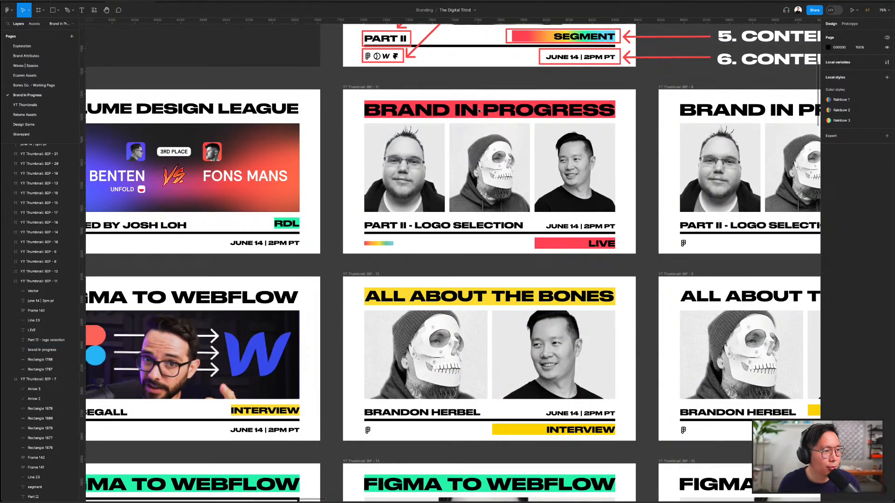
pyautogui.scroll(2, 478, 111)
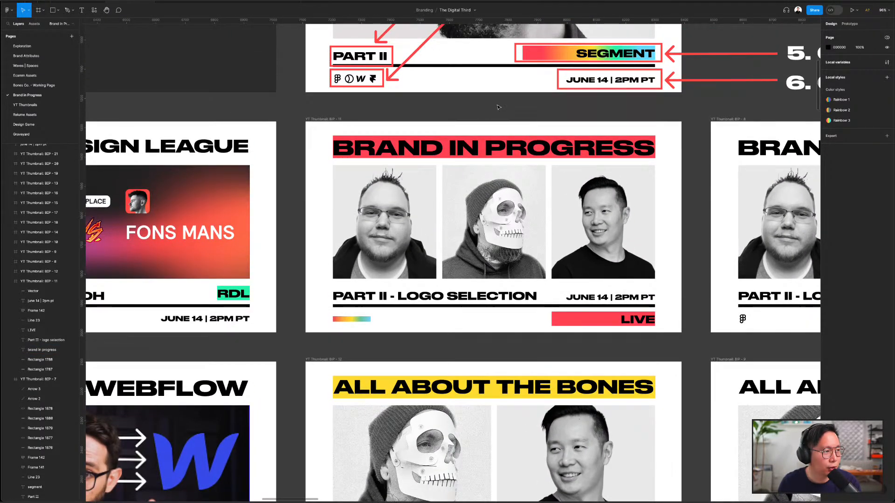
pyautogui.click(550, 150)
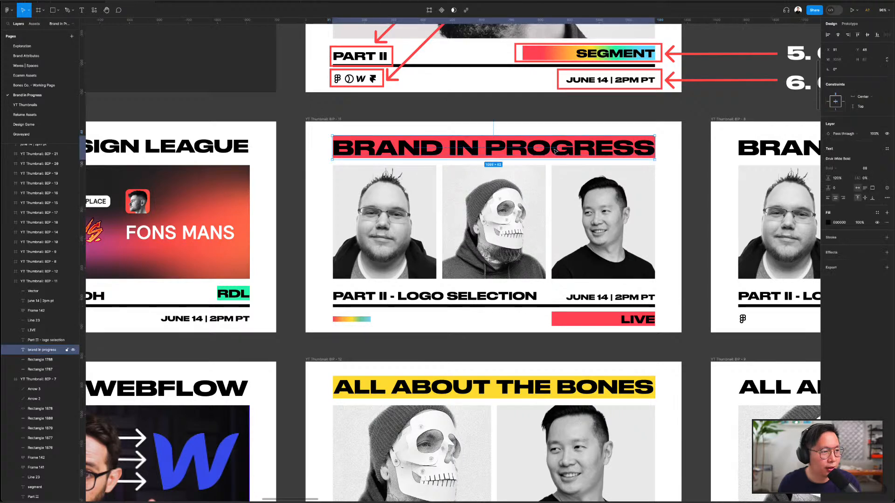
pyautogui.click(479, 217)
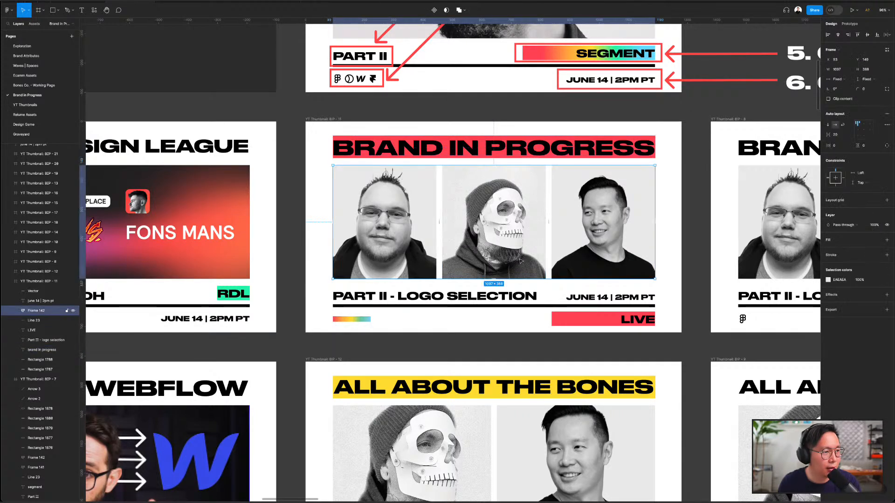
pyautogui.click(638, 320)
pyautogui.click(599, 326)
pyautogui.click(704, 318)
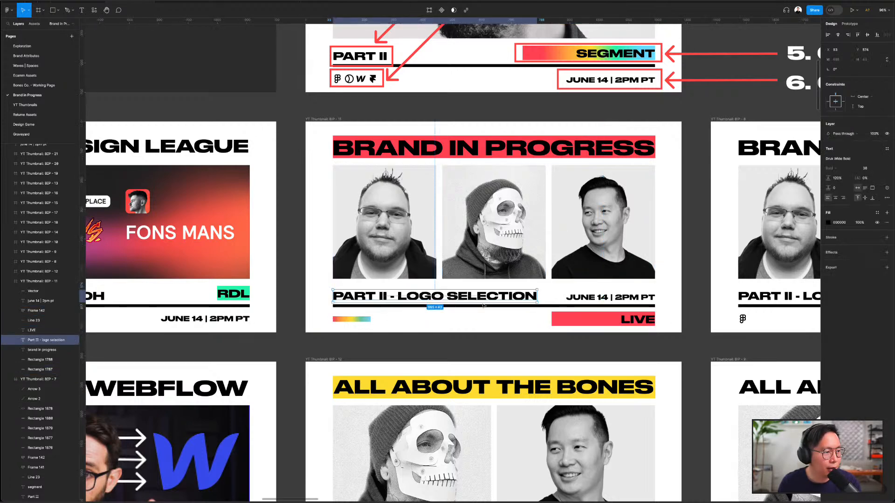
pyautogui.hscroll(2, 410, 326)
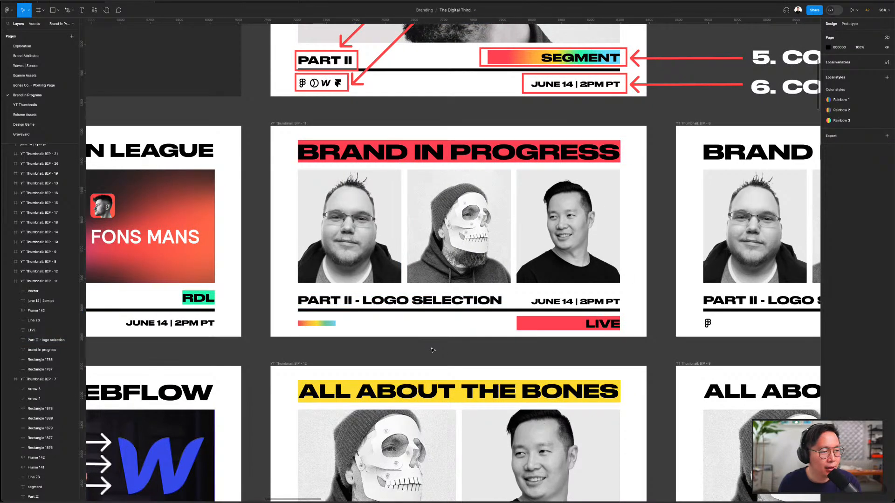
pyautogui.click(568, 303)
pyautogui.click(472, 343)
# - Compare the color-highlighted "All About The Bones", "Figma To Webflow" and "Event Production" thumbnails across the grid's rows
pyautogui.scroll(-5, 449, 349)
pyautogui.scroll(-2, 446, 349)
pyautogui.scroll(-5, 445, 348)
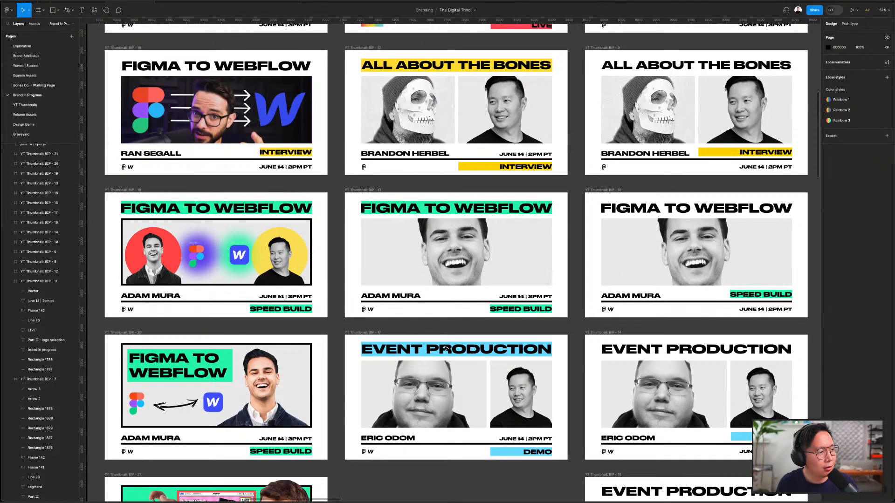
pyautogui.scroll(-4, 576, 258)
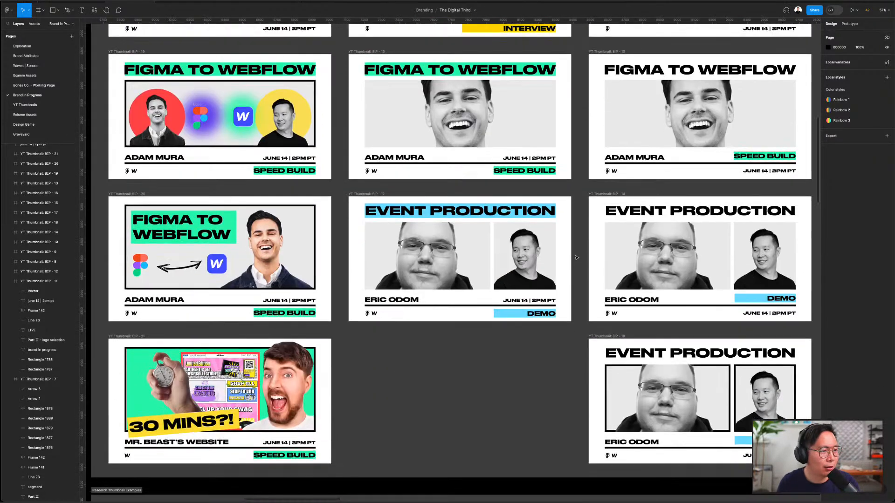
pyautogui.scroll(-1, 576, 257)
pyautogui.scroll(-3, 576, 257)
pyautogui.scroll(2, 576, 258)
pyautogui.scroll(-3, 577, 258)
pyautogui.scroll(3, 576, 258)
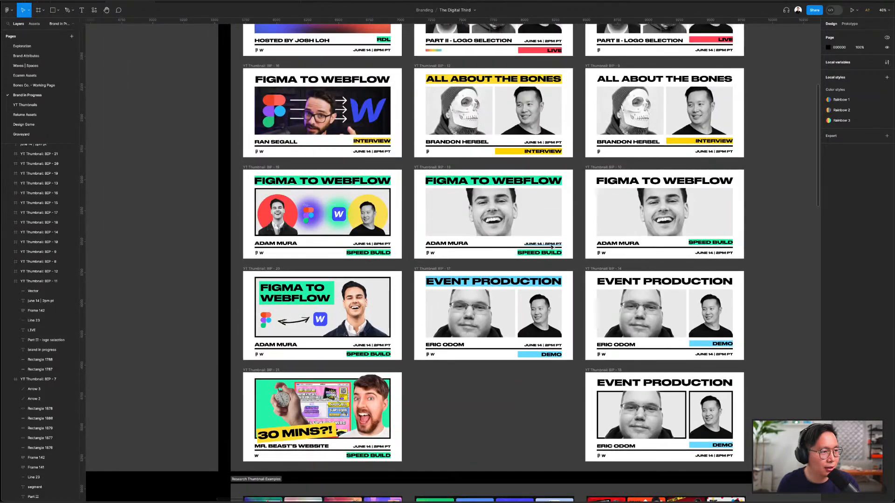
pyautogui.scroll(3, 577, 257)
pyautogui.scroll(-3, 533, 300)
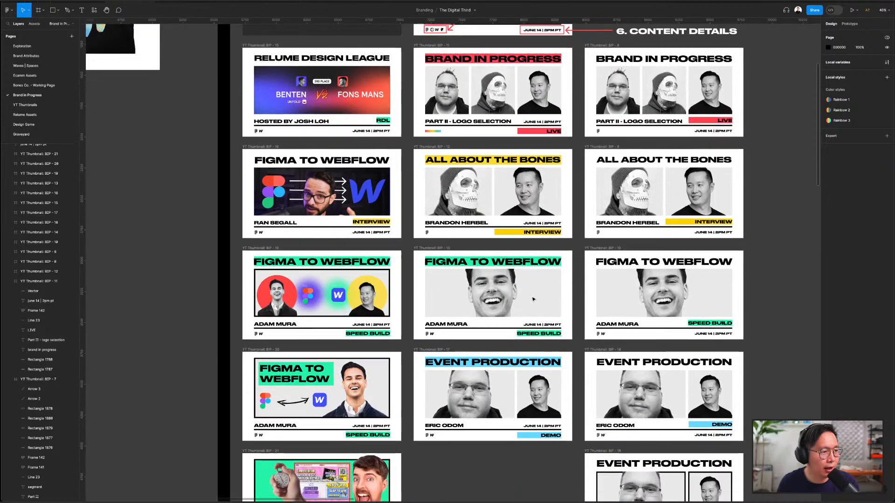
# - Survey the thumbnail collections in the Research Thumbnail Examples section, from the Figma set to the Webflow set
pyautogui.scroll(-20, 578, 285)
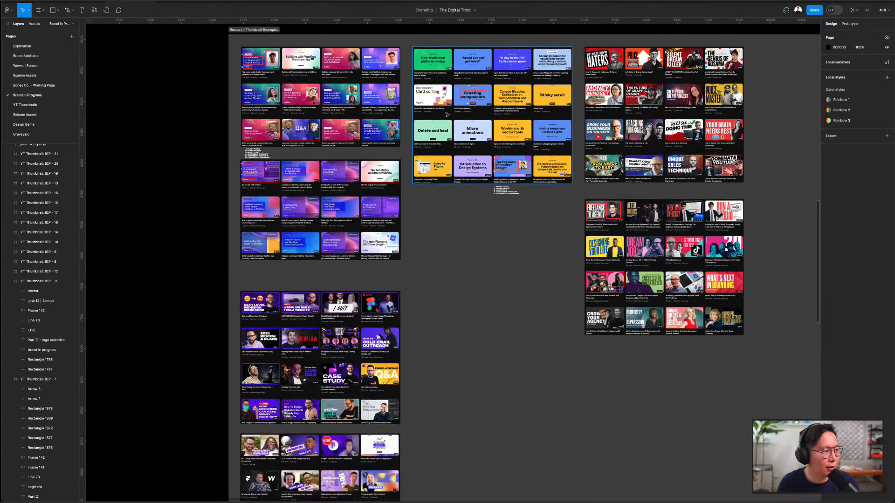
pyautogui.scroll(5, 447, 114)
pyautogui.hscroll(3, 447, 261)
pyautogui.scroll(-1, 448, 261)
pyautogui.scroll(-3, 621, 185)
pyautogui.hscroll(-2, 621, 185)
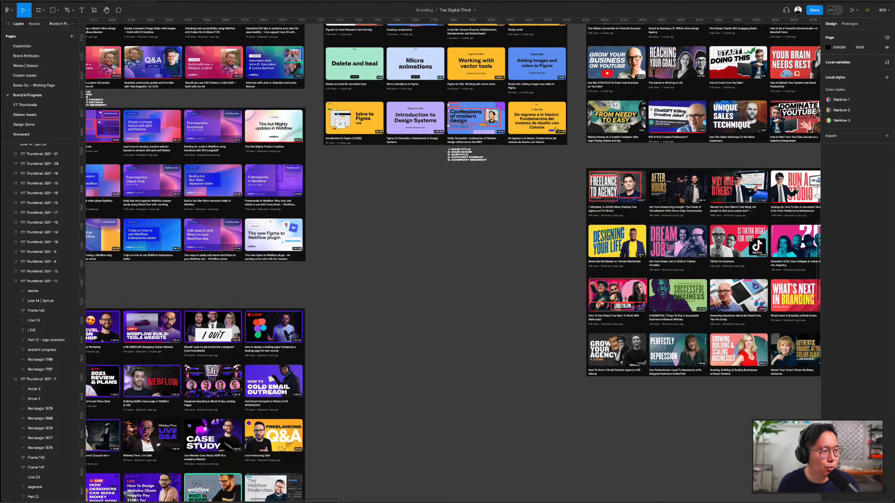
pyautogui.hscroll(-5, 622, 185)
pyautogui.scroll(-3, 355, 288)
pyautogui.scroll(-1, 354, 287)
pyautogui.scroll(6, 355, 287)
pyautogui.scroll(1, 354, 288)
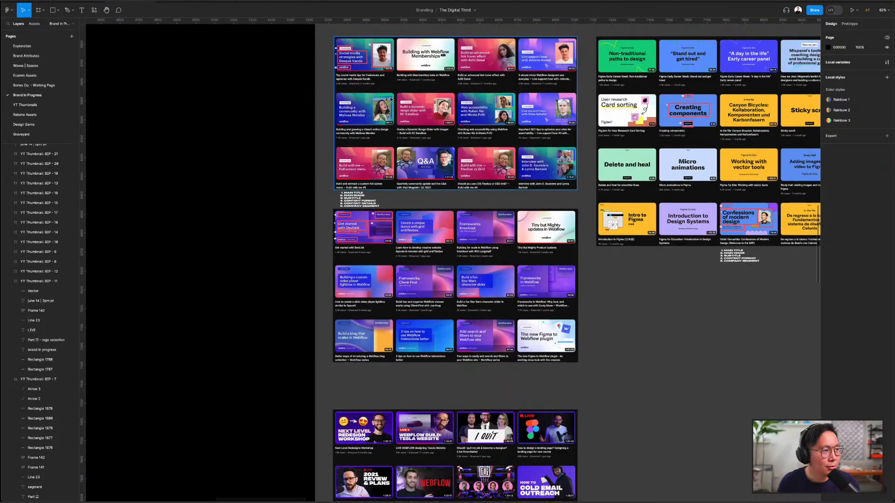
# - Examine the numbered annotations on the first Webflow "Livestream" thumbnail, covering title, image, content format and company segment, against the surrounding thumbnails
pyautogui.scroll(3, 468, 106)
pyautogui.scroll(5, 462, 95)
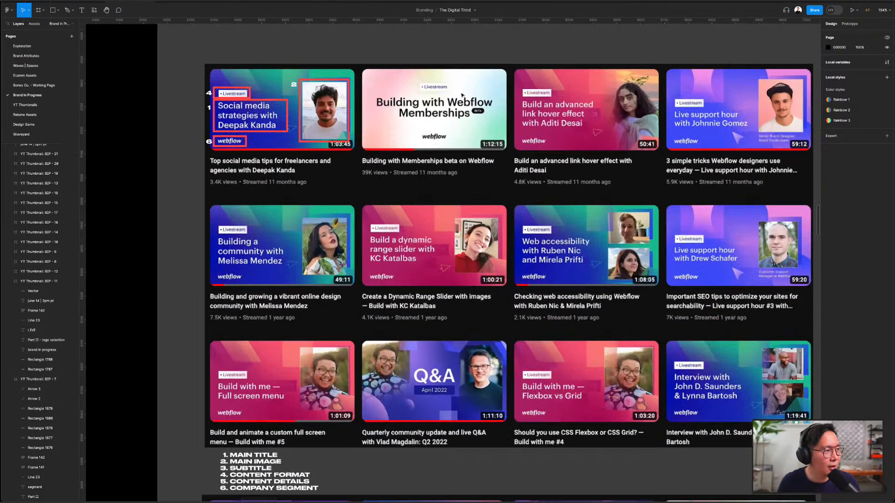
pyautogui.hscroll(1, 462, 95)
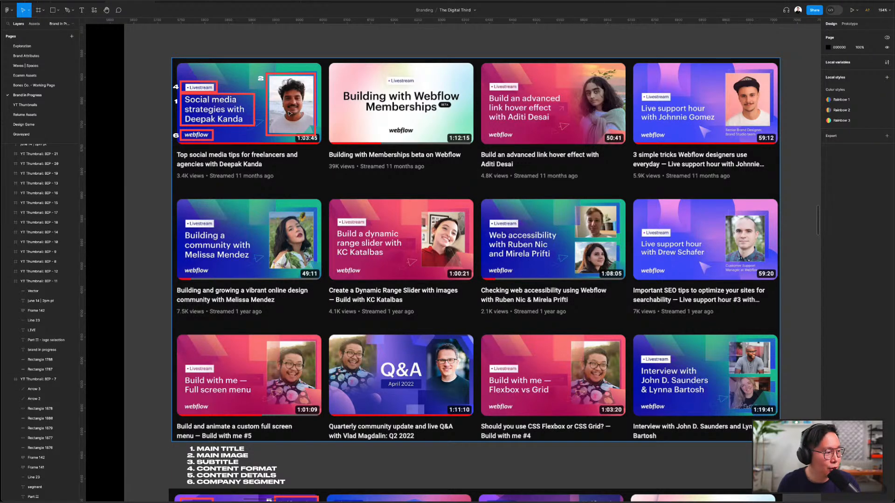
pyautogui.scroll(4, 187, 87)
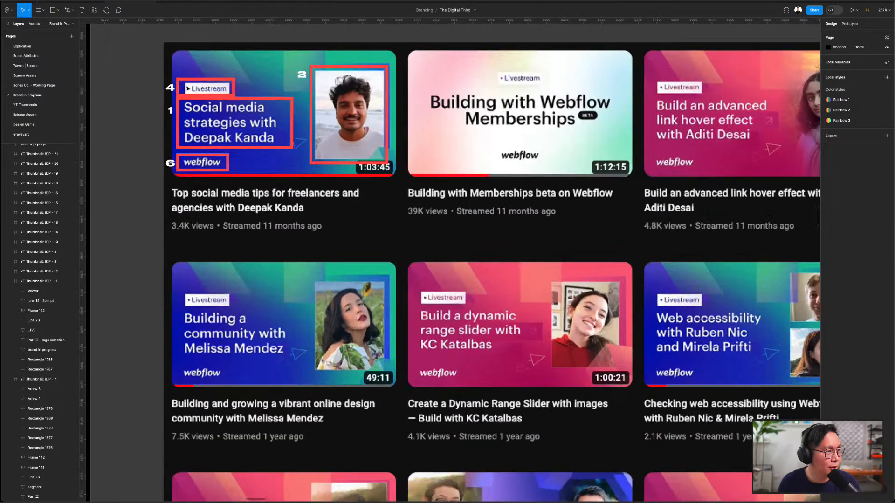
pyautogui.scroll(1, 187, 87)
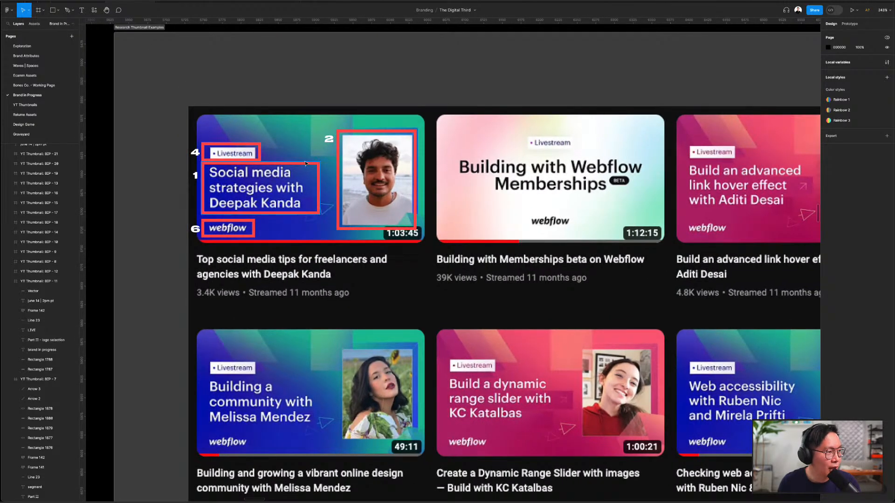
pyautogui.scroll(-3, 292, 159)
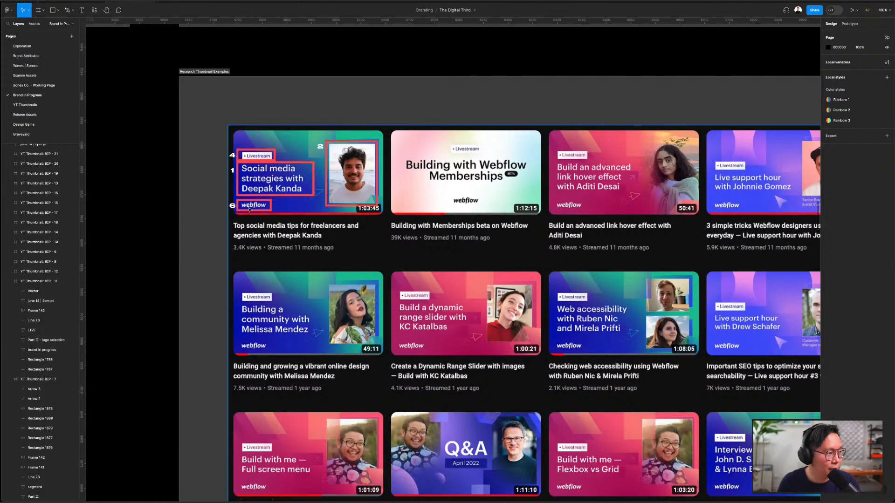
pyautogui.moveTo(269, 210); pyautogui.dragTo(234, 194)
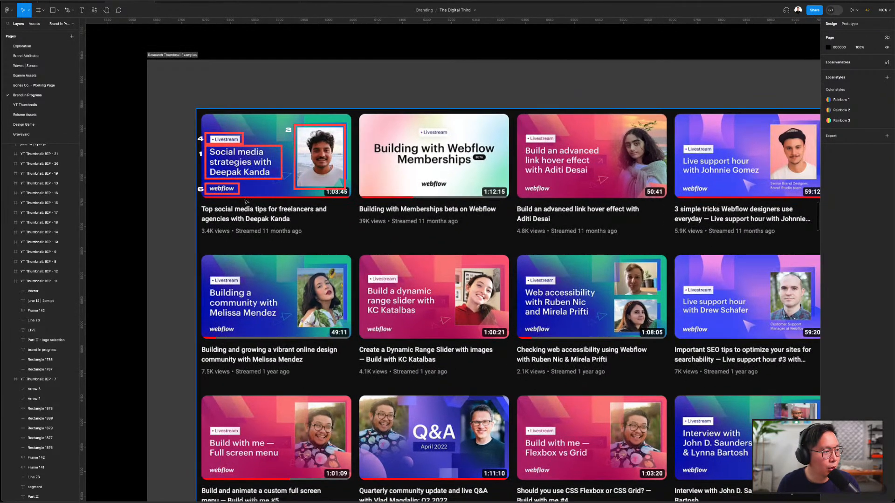
pyautogui.scroll(-3, 376, 198)
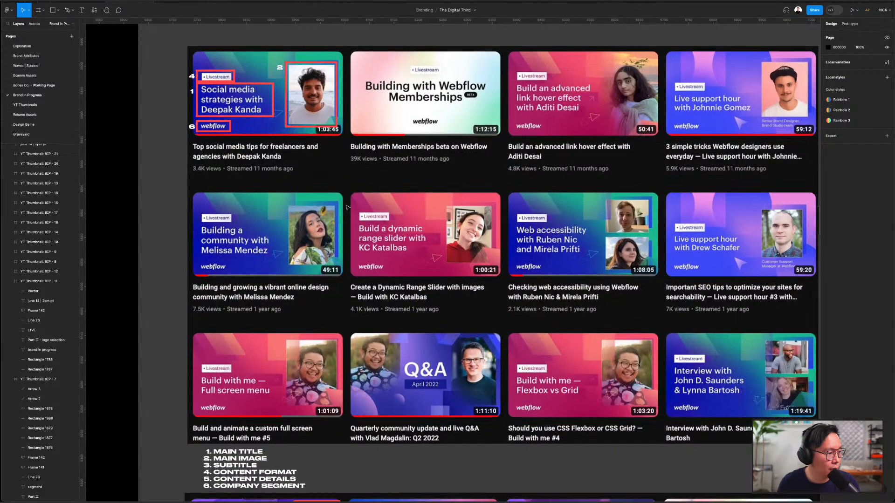
pyautogui.scroll(4, 231, 188)
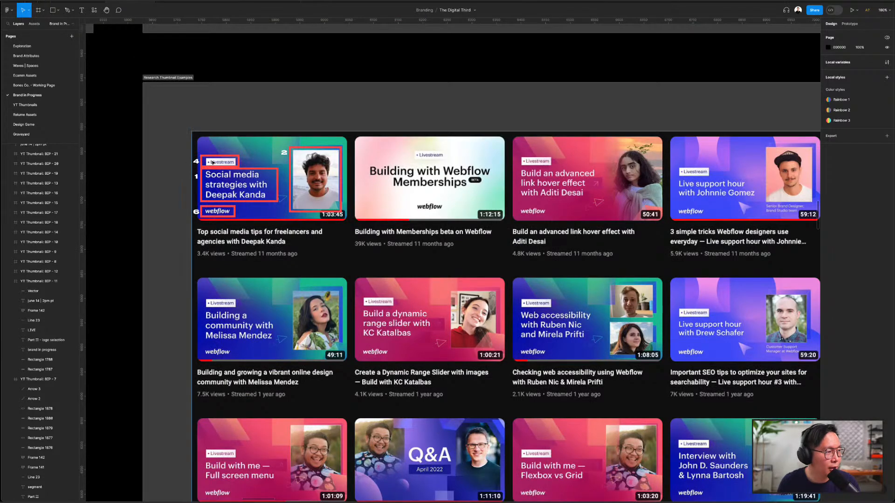
pyautogui.scroll(1, 219, 164)
pyautogui.scroll(-4, 219, 164)
pyautogui.scroll(-1, 320, 171)
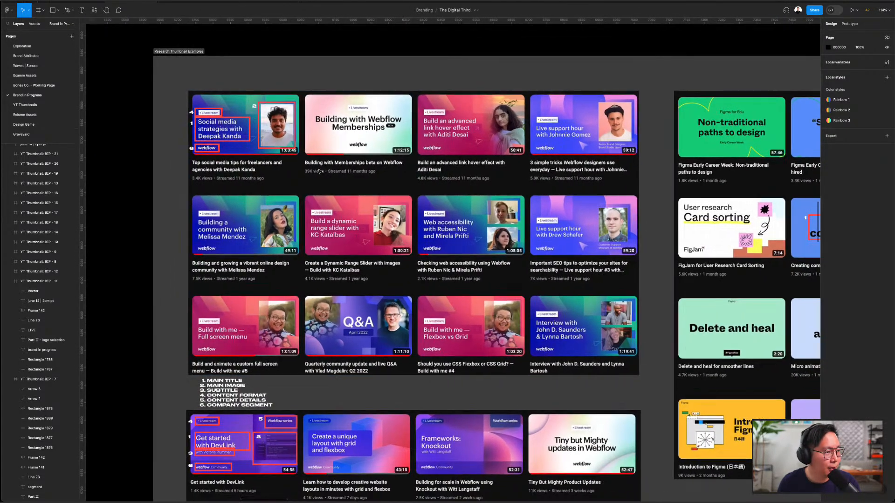
# - Examine the annotated "Get started with DevLink" thumbnail and its "Workflow series" label alongside the other Webflow Community thumbnails
pyautogui.scroll(-5, 310, 246)
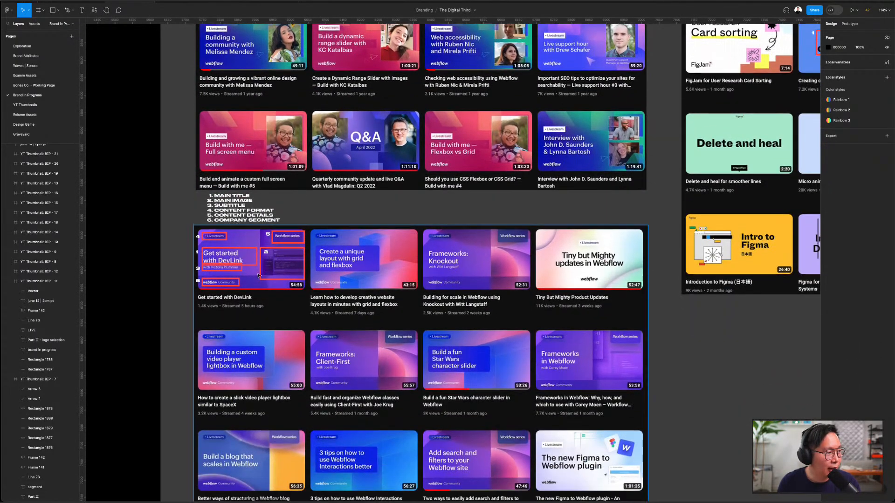
pyautogui.scroll(3, 250, 280)
pyautogui.scroll(-3, 251, 279)
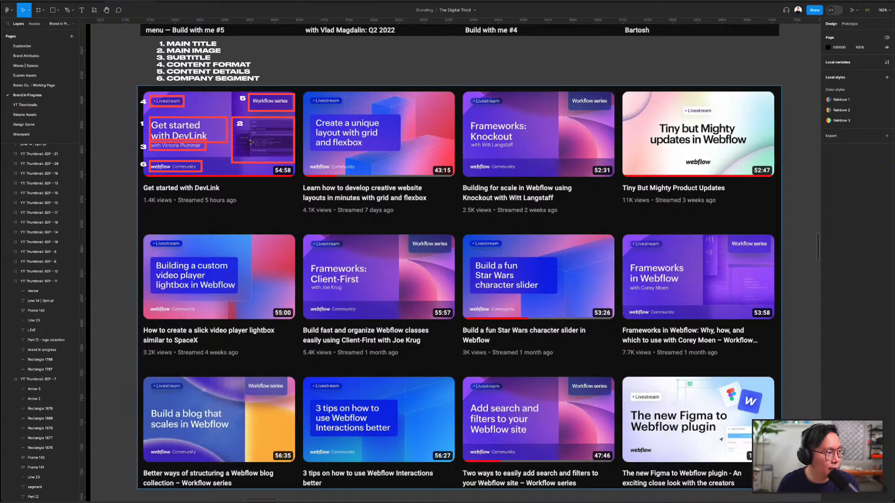
pyautogui.scroll(5, 250, 141)
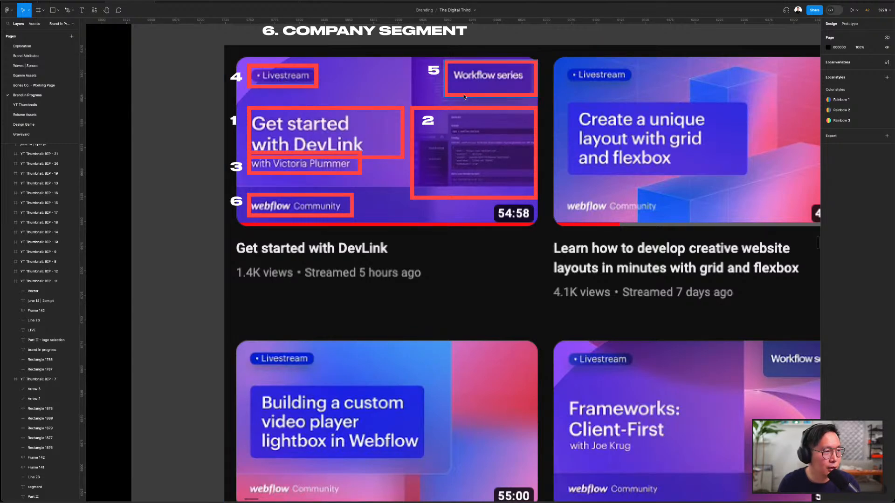
pyautogui.scroll(-10, 484, 97)
pyautogui.scroll(3, 551, 102)
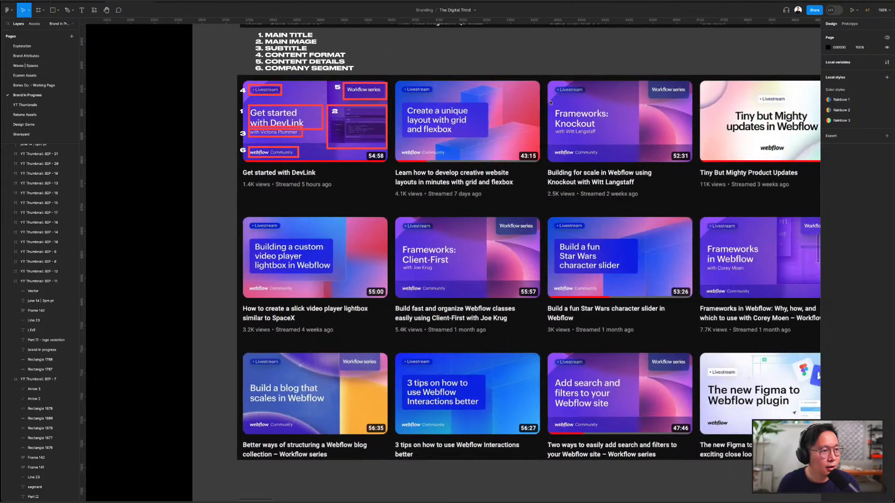
# - Review the purple live-video thumbnail collection, from "Next Level Redesign Workshop" down to "The Webflow Masterclass" and the collection below it
pyautogui.scroll(-10, 551, 103)
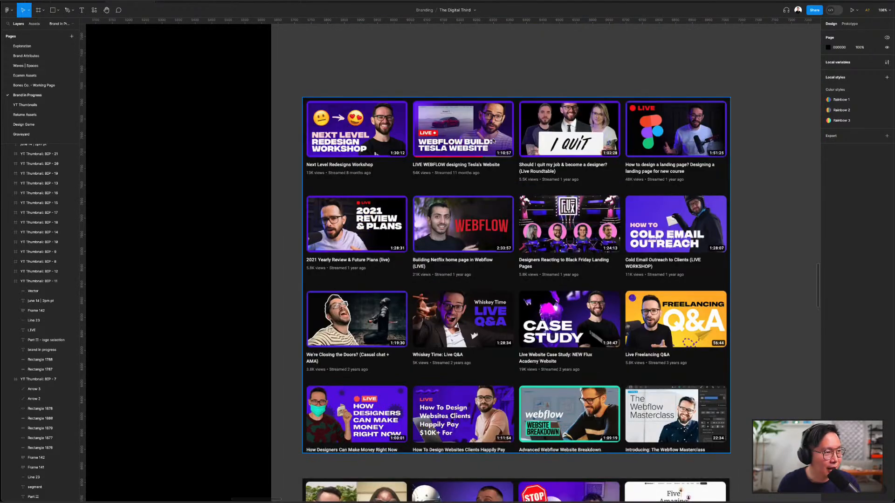
pyautogui.scroll(5, 493, 141)
pyautogui.hscroll(3, 493, 141)
pyautogui.scroll(-1, 493, 141)
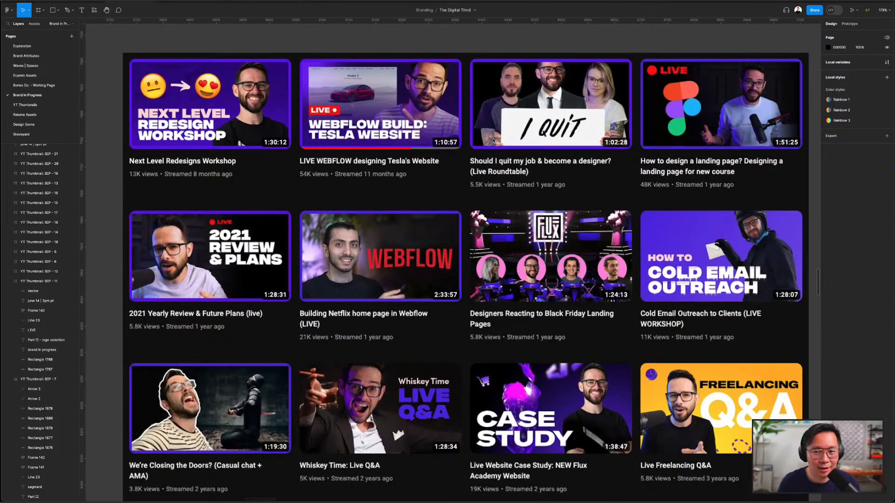
pyautogui.scroll(-2, 493, 141)
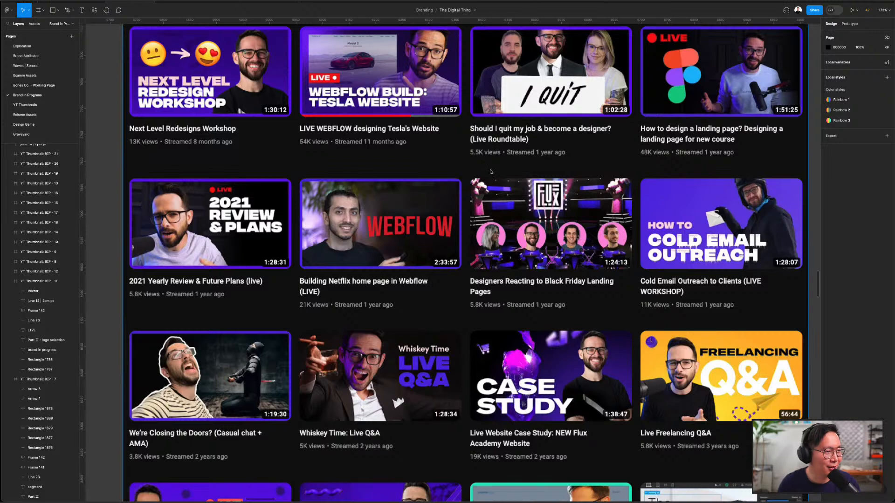
pyautogui.scroll(-4, 494, 140)
pyautogui.scroll(-10, 490, 172)
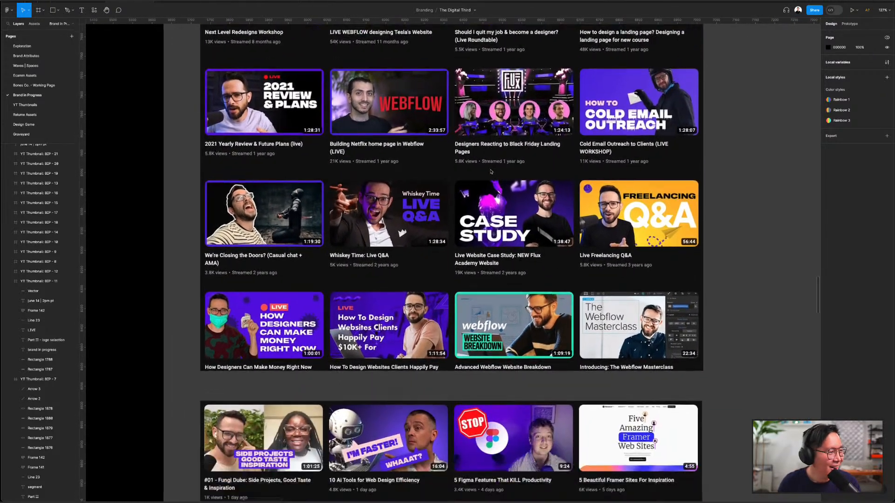
pyautogui.scroll(11, 492, 172)
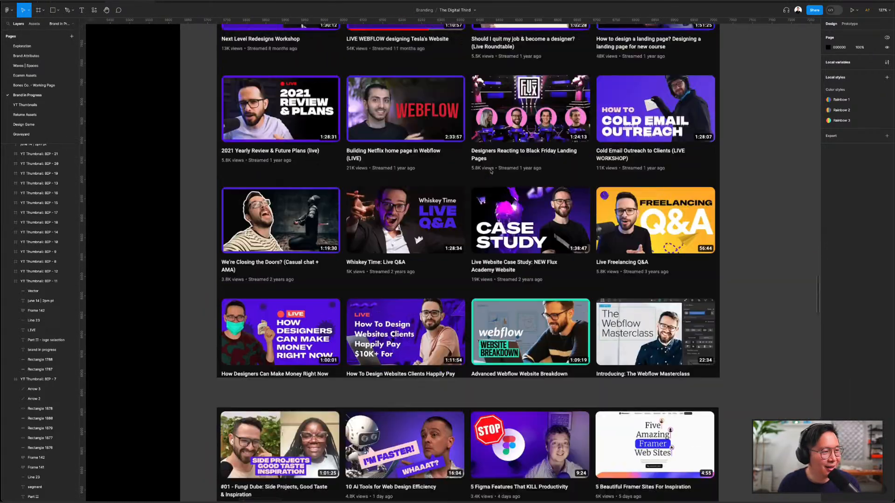
# - Examine the purple live-video thumbnails up close, from "Next Level Redesign Workshop" through the "Webflow" and "Website Breakdown" designs
pyautogui.scroll(4, 504, 136)
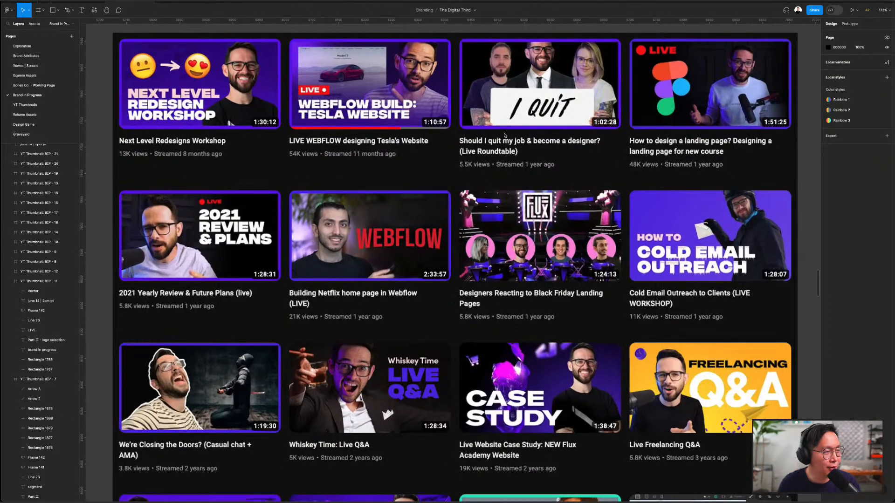
pyautogui.hscroll(-3, 460, 204)
pyautogui.scroll(3, 442, 206)
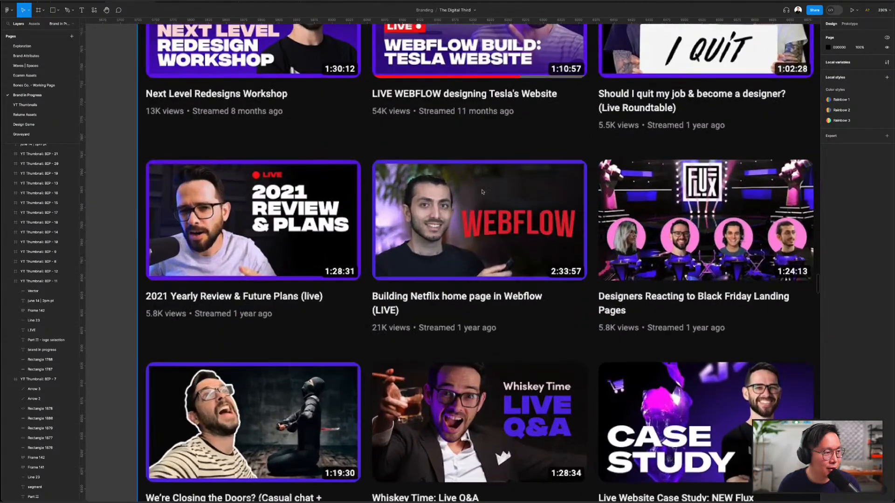
pyautogui.scroll(2, 470, 190)
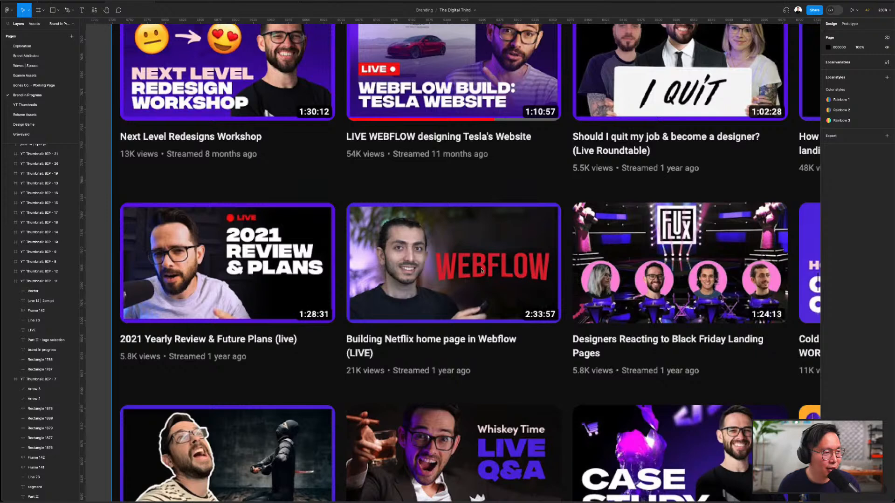
pyautogui.scroll(-2, 476, 236)
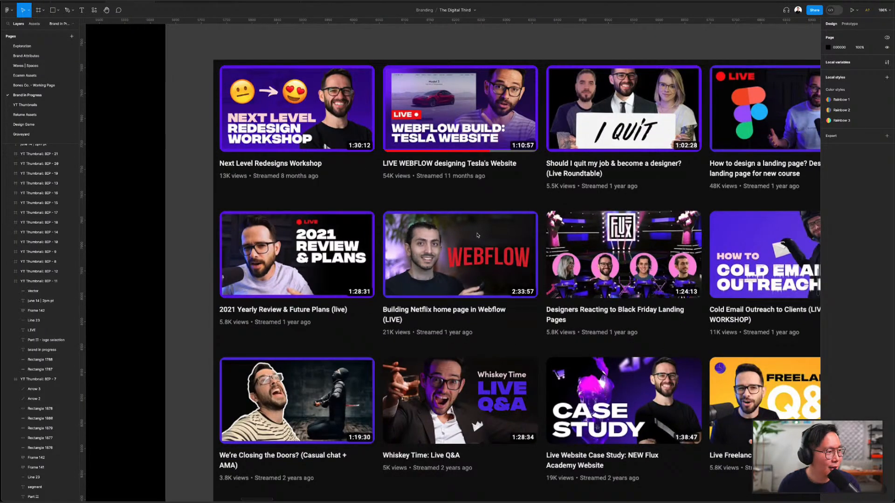
pyautogui.hscroll(-1, 330, 262)
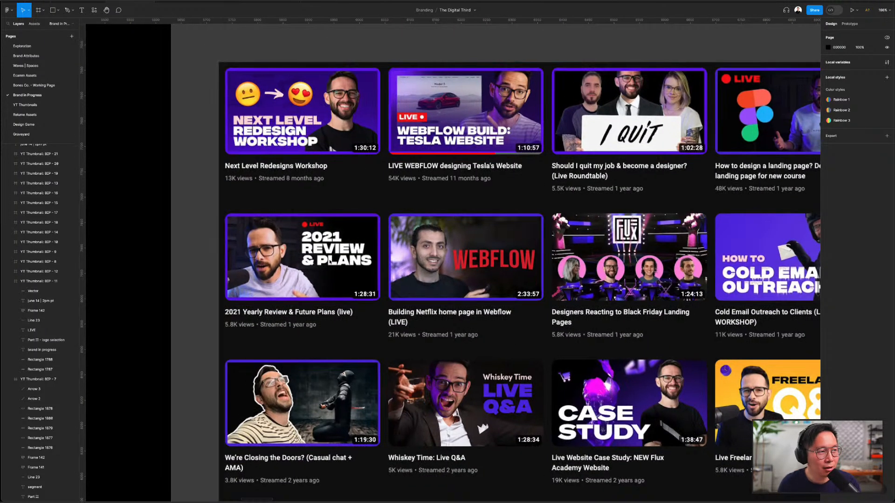
pyautogui.scroll(-5, 329, 262)
pyautogui.hscroll(3, 330, 262)
pyautogui.scroll(-8, 535, 285)
pyautogui.hscroll(2, 535, 286)
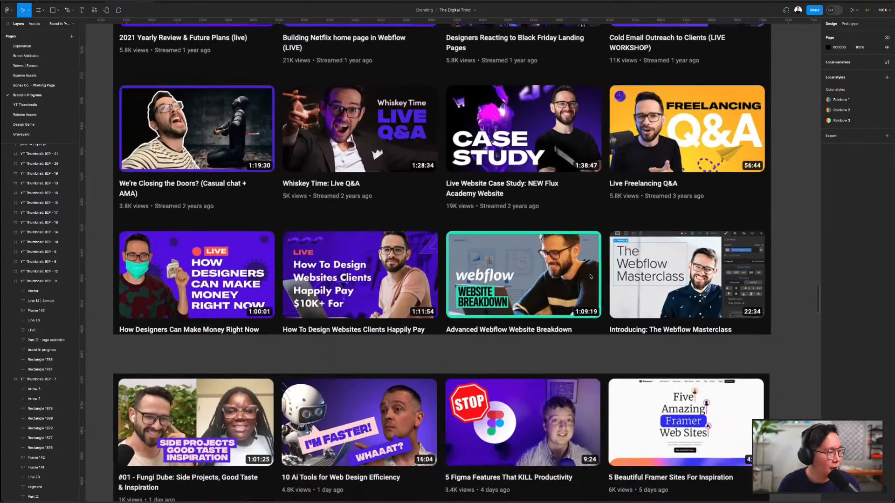
pyautogui.scroll(3, 590, 277)
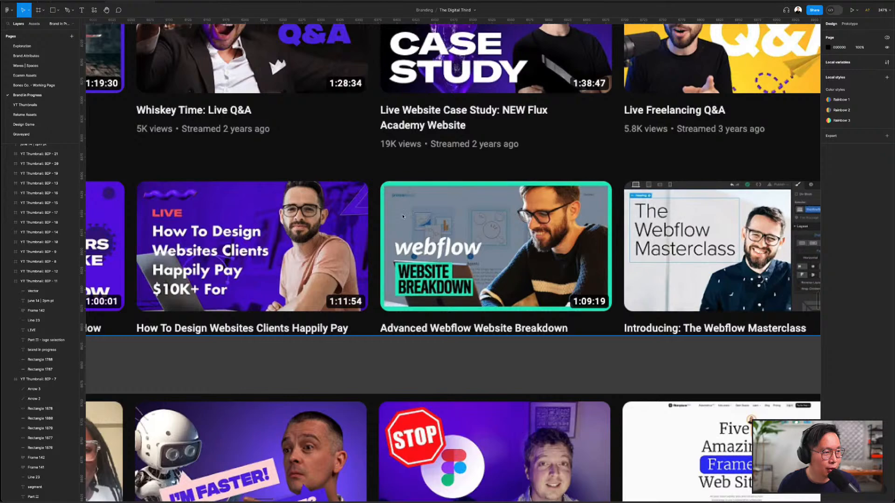
# - Review the thumbnail collection below the live videos, from "I'm Faster!" and the Figma "Stop" design down to the "Testimonials" row
pyautogui.scroll(-5, 614, 227)
pyautogui.scroll(-3, 615, 215)
pyautogui.scroll(-2, 616, 208)
pyautogui.scroll(5, 606, 219)
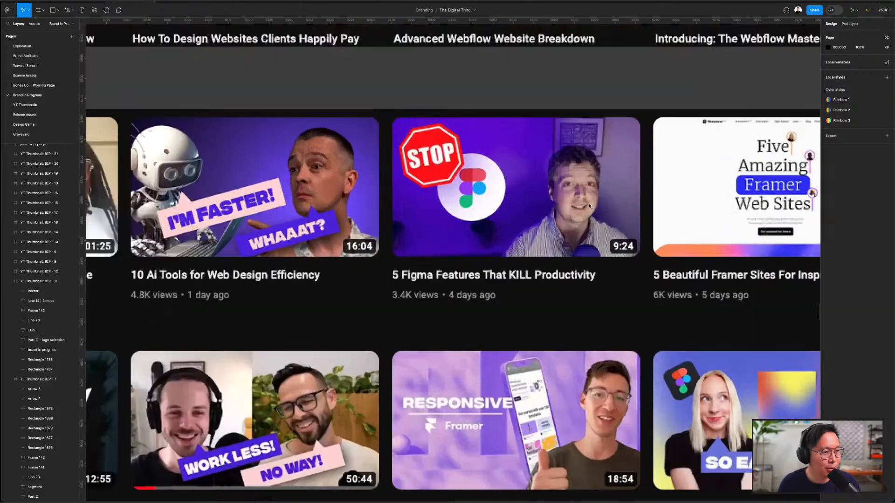
pyautogui.scroll(-3, 593, 228)
pyautogui.scroll(-2, 593, 229)
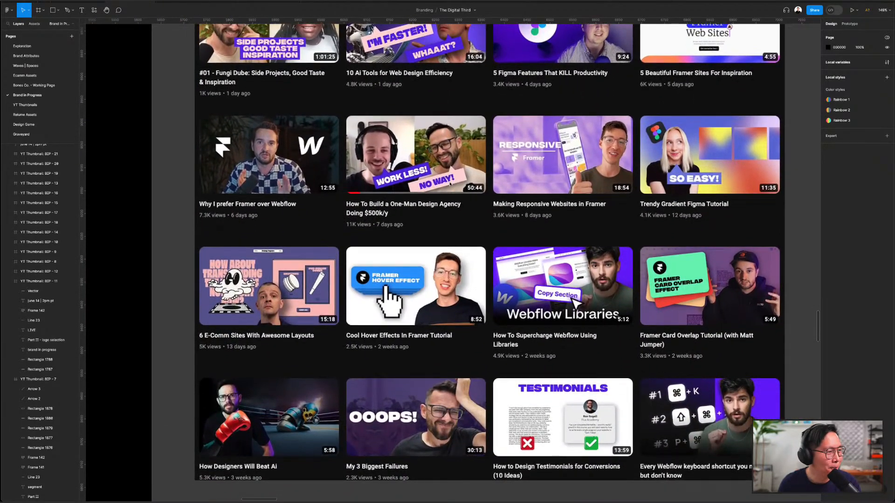
pyautogui.scroll(-1, 411, 164)
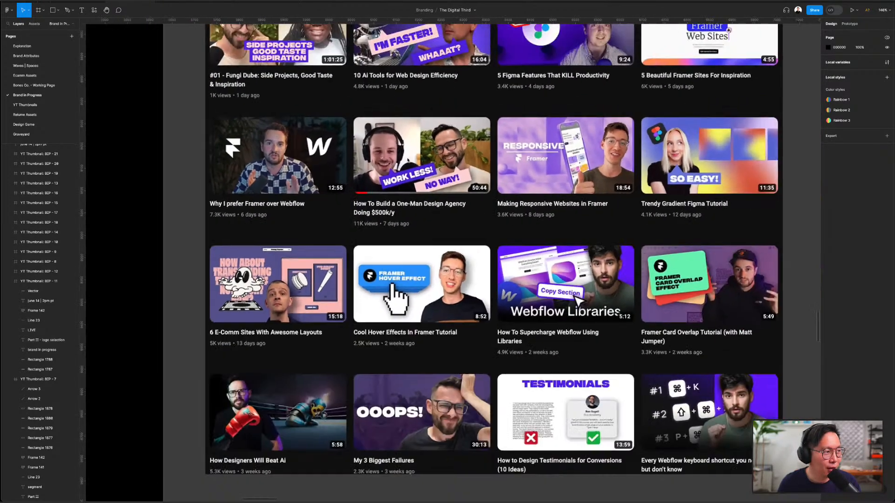
pyautogui.hscroll(-3, 408, 161)
pyautogui.scroll(-8, 461, 219)
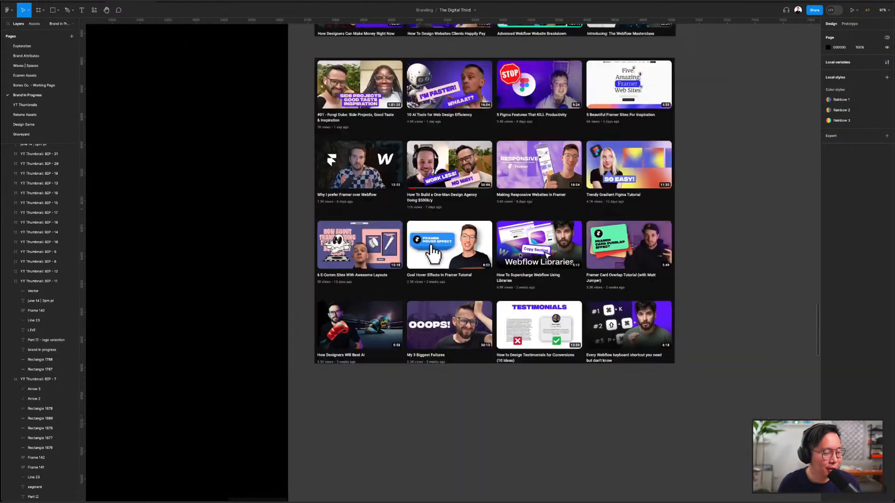
# - Examine the Figma collection's annotated "Creating components" thumbnail, covering its main title, #FigmaTips content format and company segment
pyautogui.scroll(10, 520, 255)
pyautogui.hscroll(5, 520, 255)
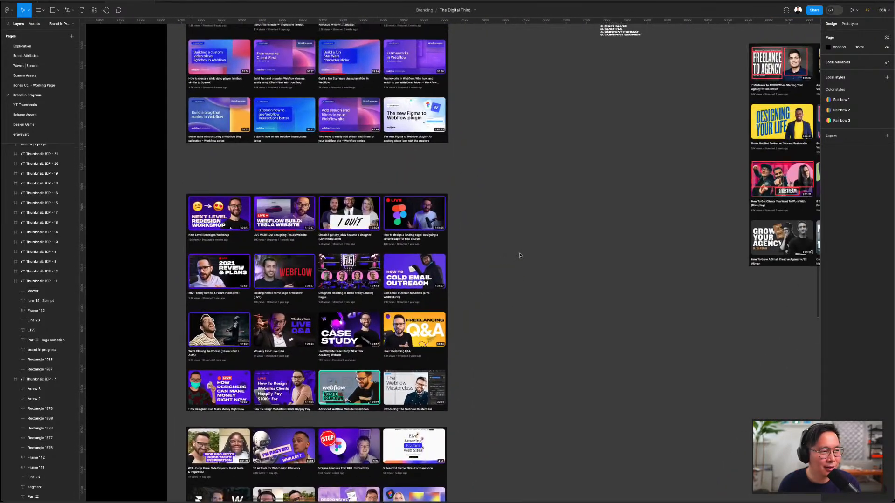
pyautogui.scroll(8, 520, 255)
pyautogui.hscroll(2, 520, 255)
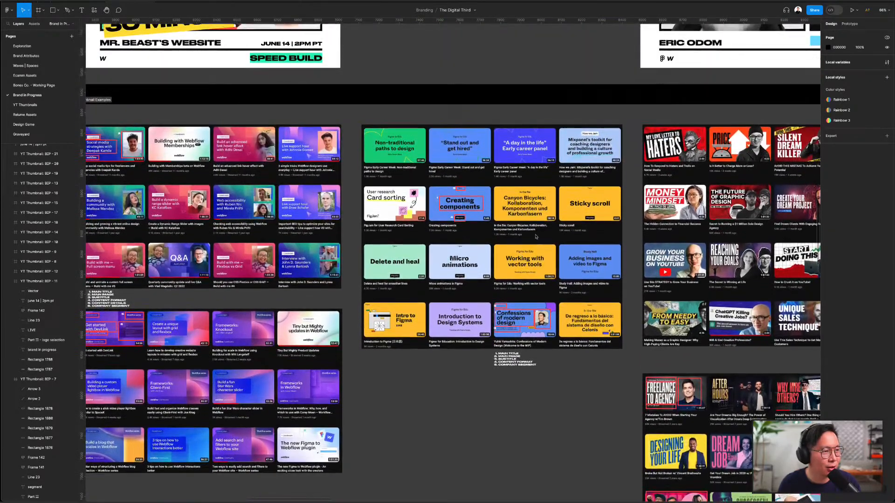
pyautogui.scroll(5, 495, 169)
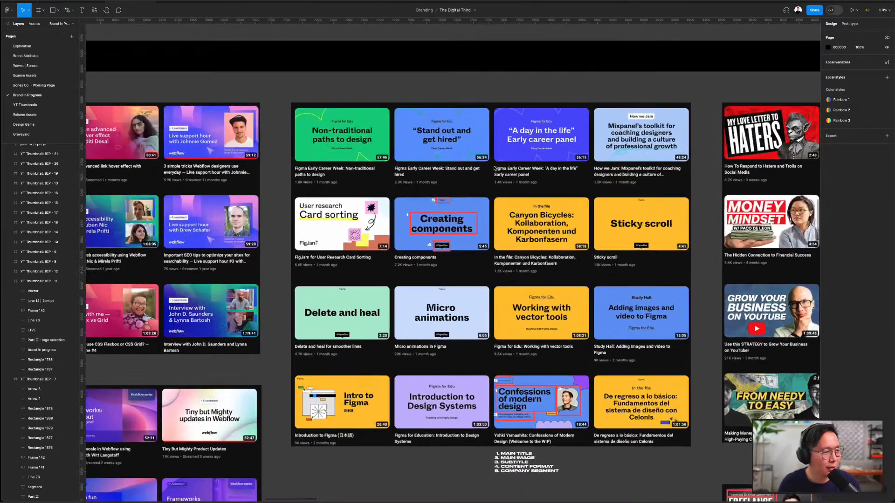
pyautogui.scroll(3, 495, 169)
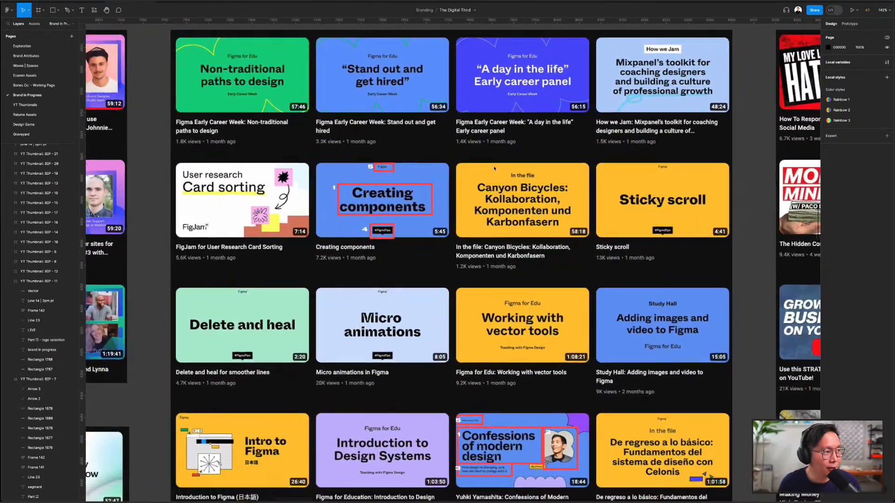
pyautogui.scroll(1, 495, 168)
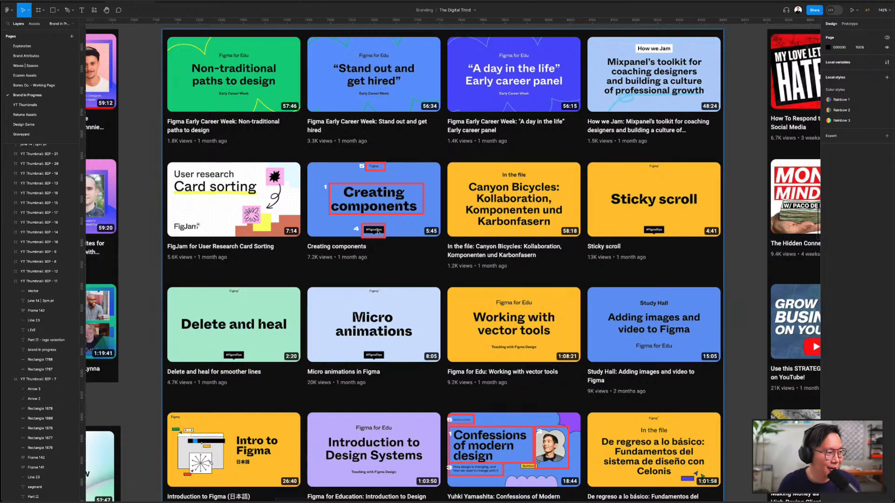
pyautogui.scroll(5, 361, 227)
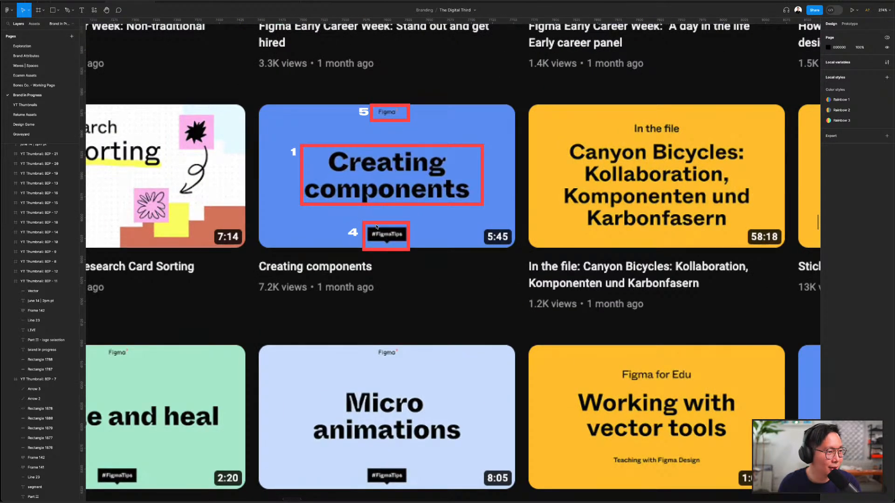
pyautogui.click(376, 226)
pyautogui.hscroll(-3, 548, 292)
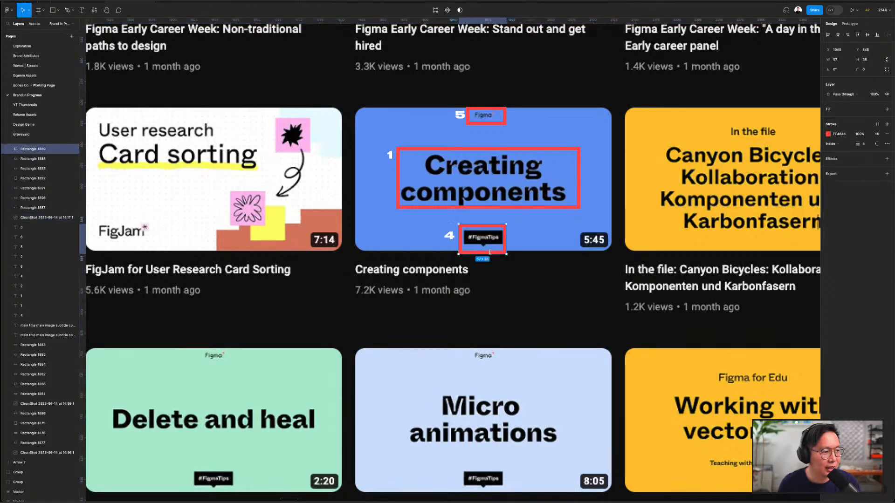
pyautogui.hscroll(1, 485, 268)
pyautogui.scroll(1, 485, 269)
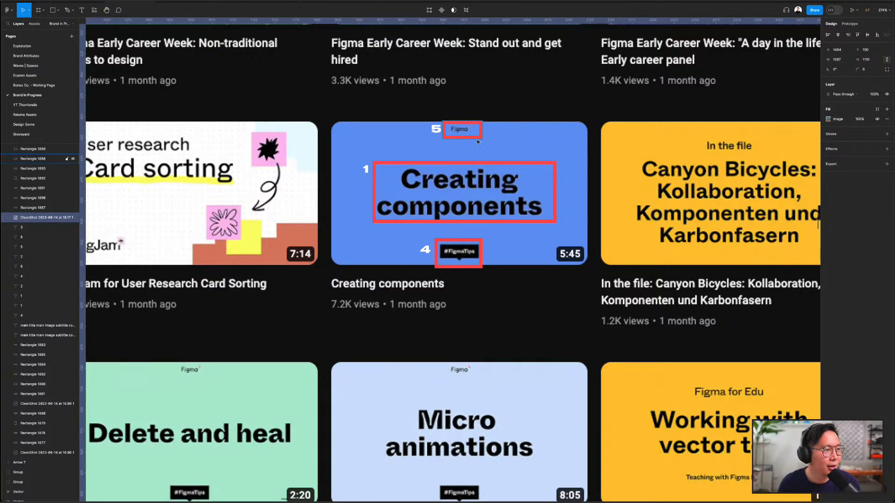
# - Compare the "Creating components" thumbnail with the rest of the Figma collection and clear the selection on the collection image
pyautogui.scroll(-8, 477, 140)
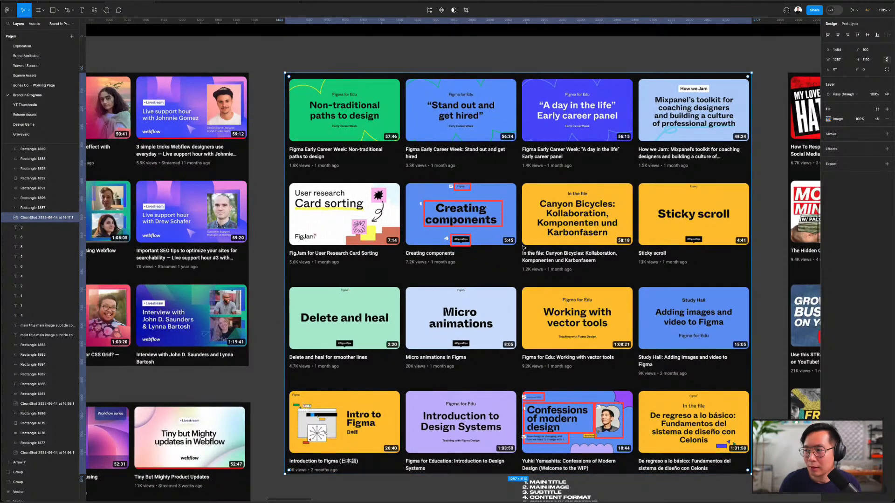
pyautogui.hscroll(1, 566, 252)
pyautogui.scroll(1, 567, 252)
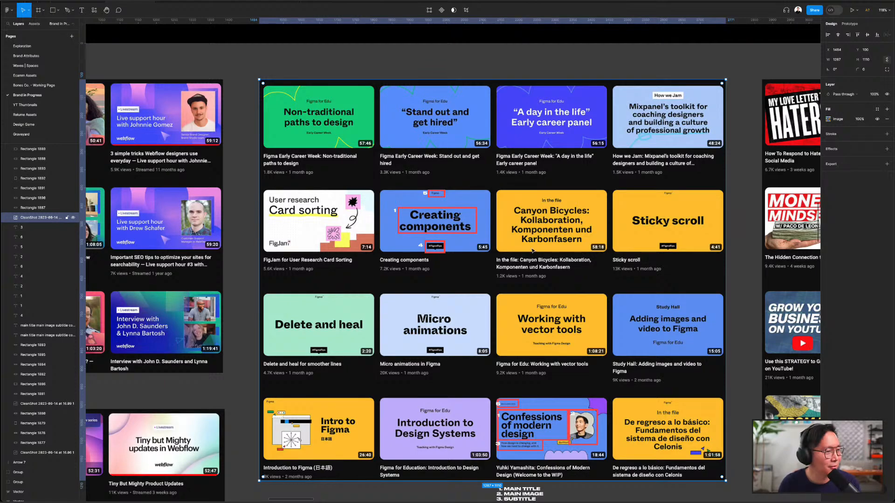
pyautogui.hscroll(3, 451, 263)
pyautogui.scroll(-2, 452, 263)
pyautogui.click(649, 246)
pyautogui.hscroll(-1, 650, 247)
pyautogui.scroll(-1, 650, 247)
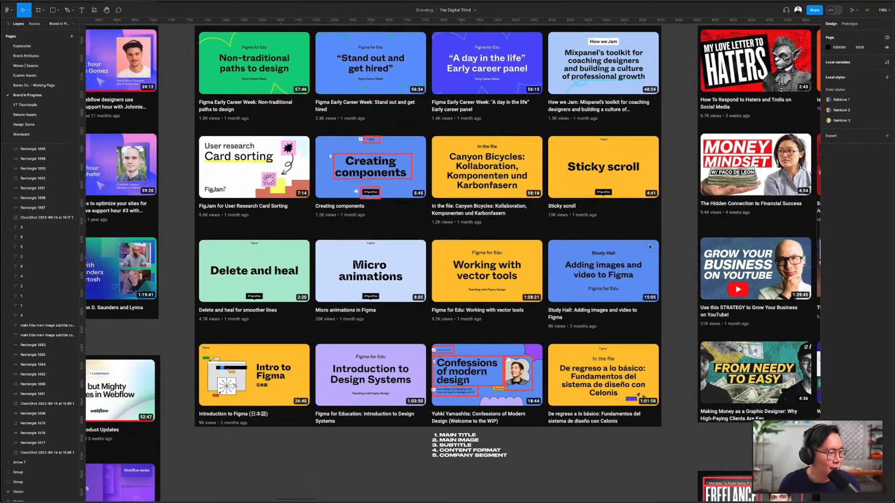
# - Examine the annotated "Confessions of modern design" thumbnail against the numbered list of title, image, subtitle, content format and company segment
pyautogui.scroll(7, 493, 377)
pyautogui.scroll(-2, 494, 377)
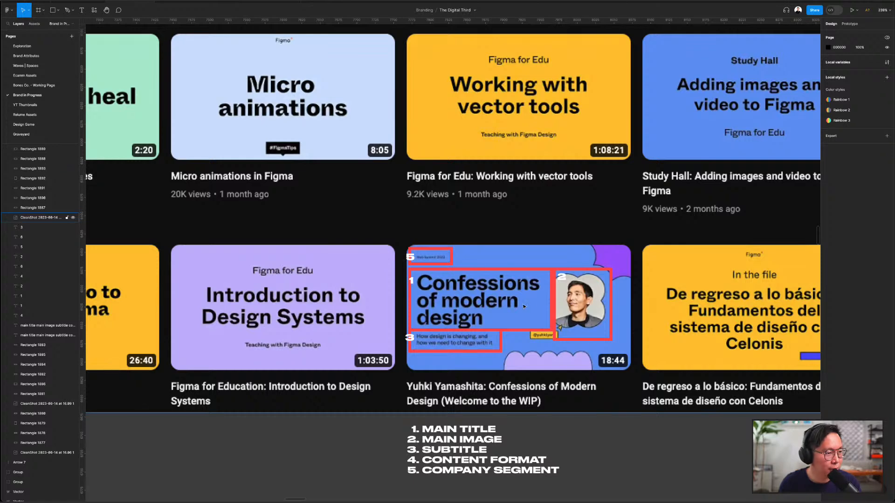
pyautogui.scroll(-1, 559, 313)
pyautogui.scroll(-2, 559, 313)
pyautogui.hscroll(2, 559, 313)
pyautogui.scroll(3, 523, 272)
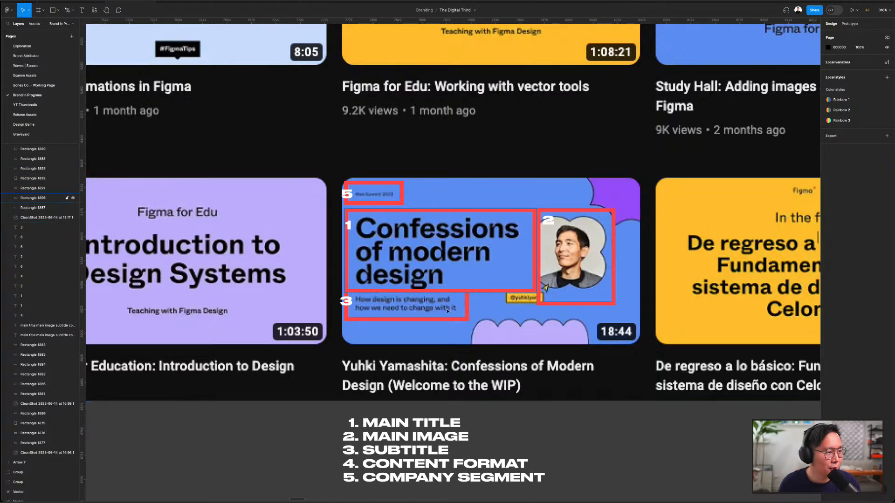
pyautogui.scroll(-5, 402, 321)
pyautogui.scroll(-5, 401, 320)
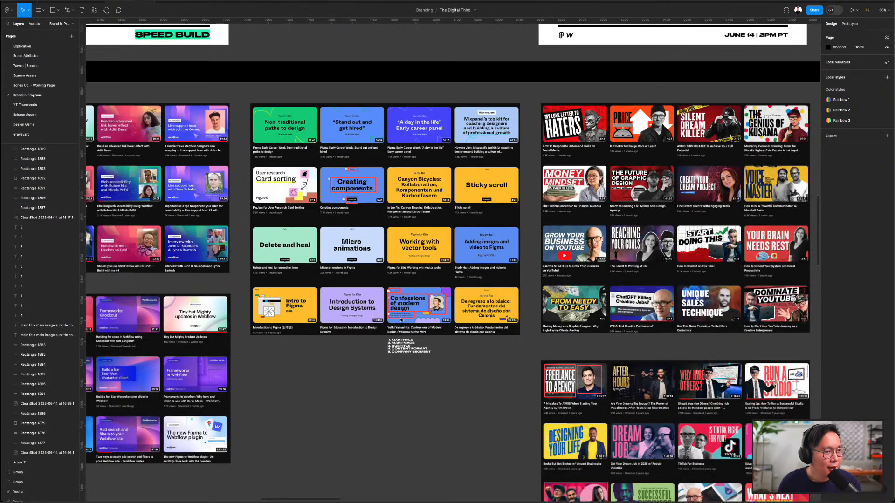
# - Review the thumbnail collection beside the Figma set, from "My Love Letter to Haters" down to "Dominate YouTube"
pyautogui.hscroll(3, 646, 134)
pyautogui.scroll(5, 645, 133)
pyautogui.scroll(2, 646, 134)
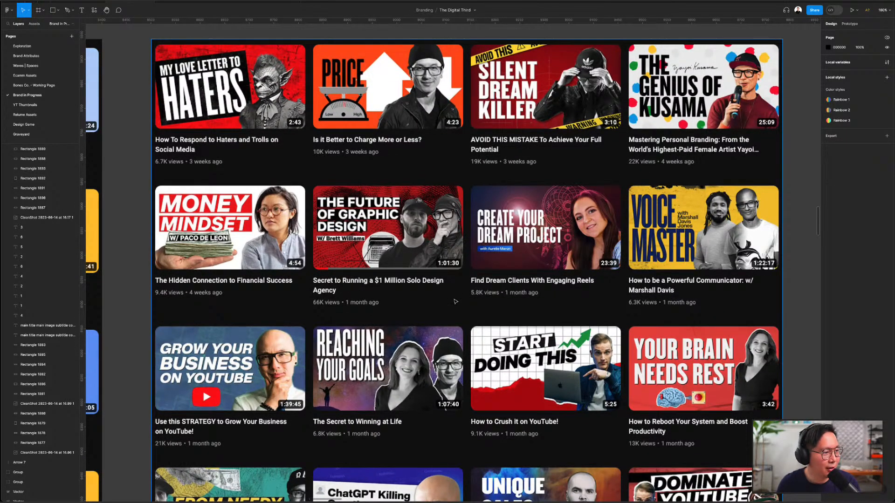
pyautogui.scroll(-5, 807, 254)
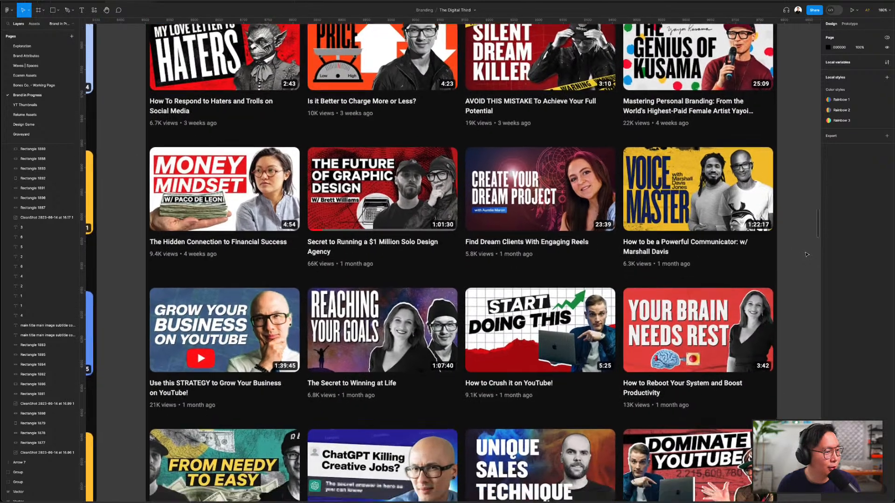
pyautogui.scroll(-1, 807, 254)
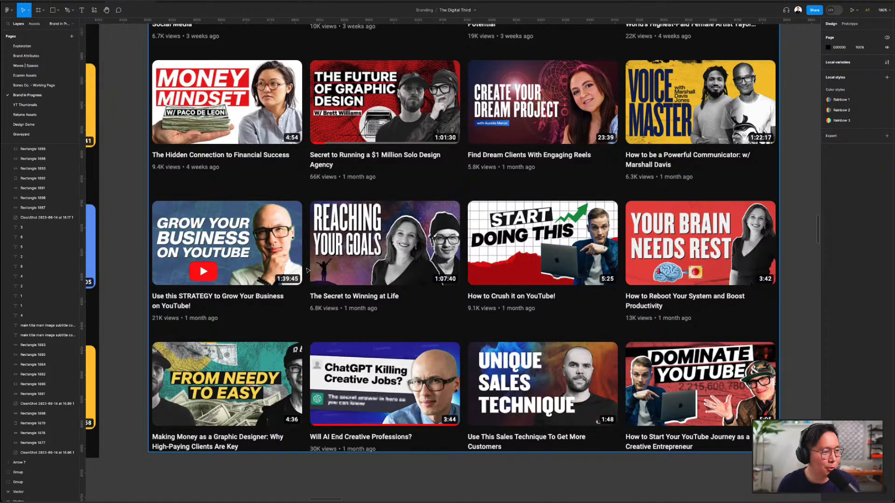
pyautogui.scroll(-10, 526, 323)
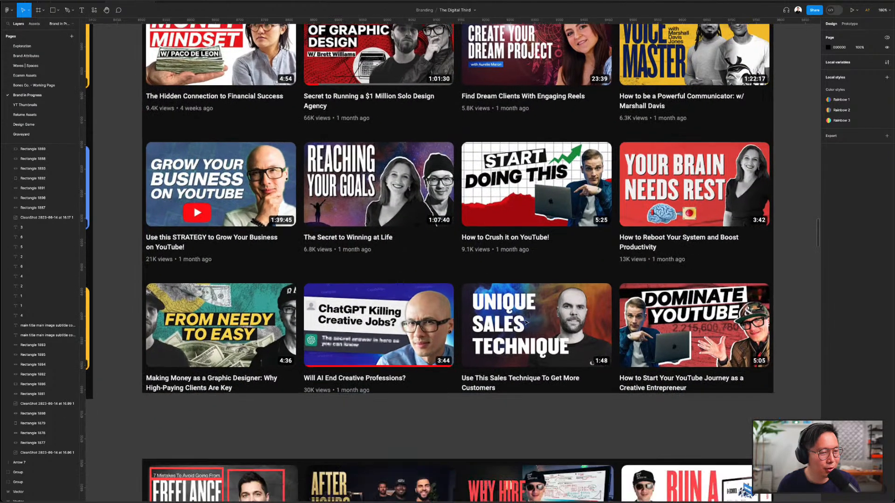
# - Review the streamed-video collection from "Freelance to Agency" to "Authentic Brands Attract Dream Clients", including the annotated "Livestream" thumbnail
pyautogui.scroll(-3, 766, 216)
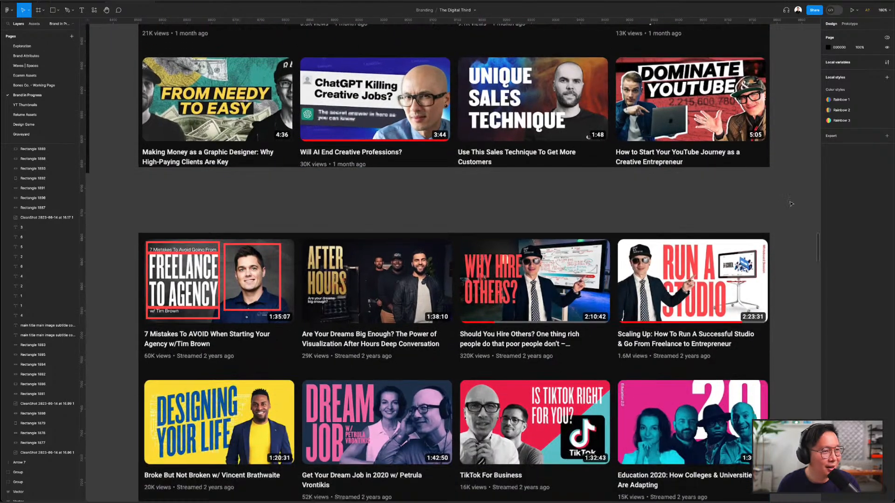
pyautogui.scroll(-1, 791, 204)
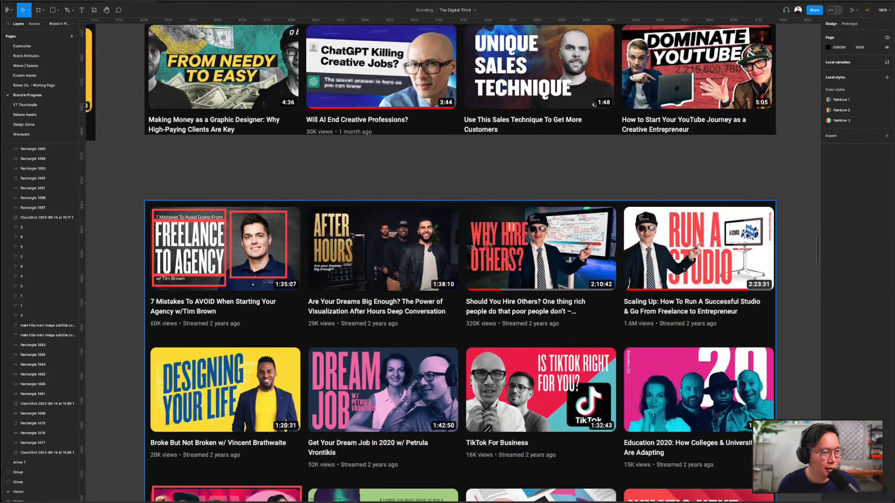
pyautogui.scroll(5, 379, 373)
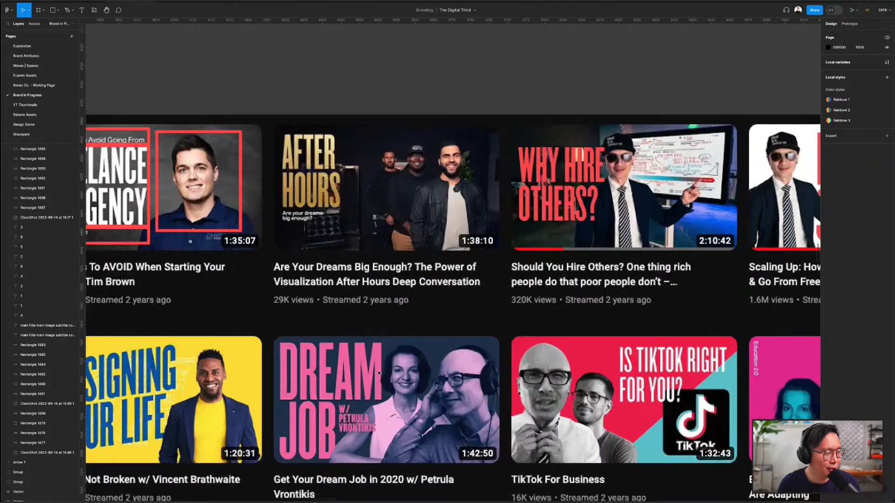
pyautogui.scroll(-5, 421, 241)
pyautogui.scroll(-3, 464, 199)
pyautogui.hscroll(2, 786, 180)
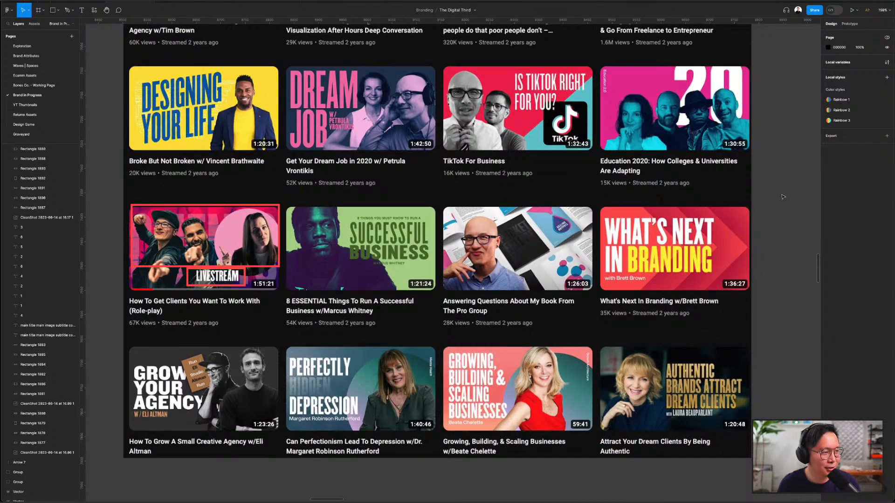
pyautogui.scroll(-5, 783, 197)
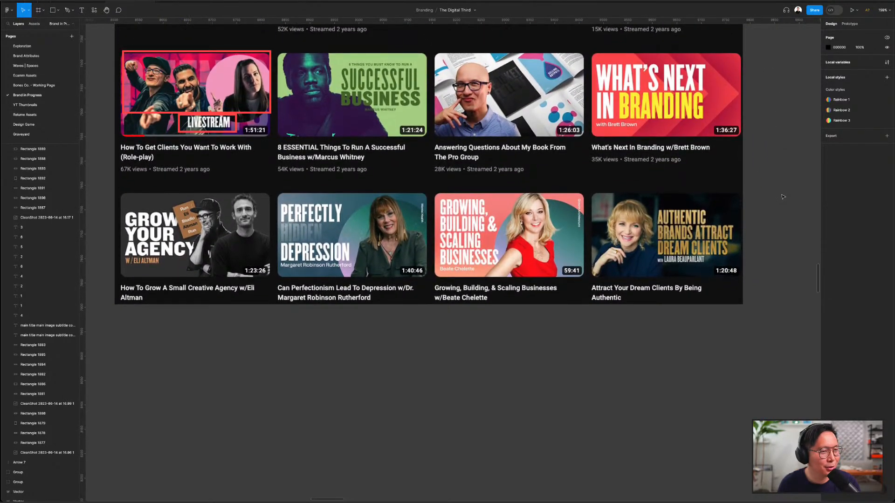
pyautogui.hscroll(-2, 609, 344)
pyautogui.scroll(4, 525, 436)
pyautogui.hscroll(2, 493, 449)
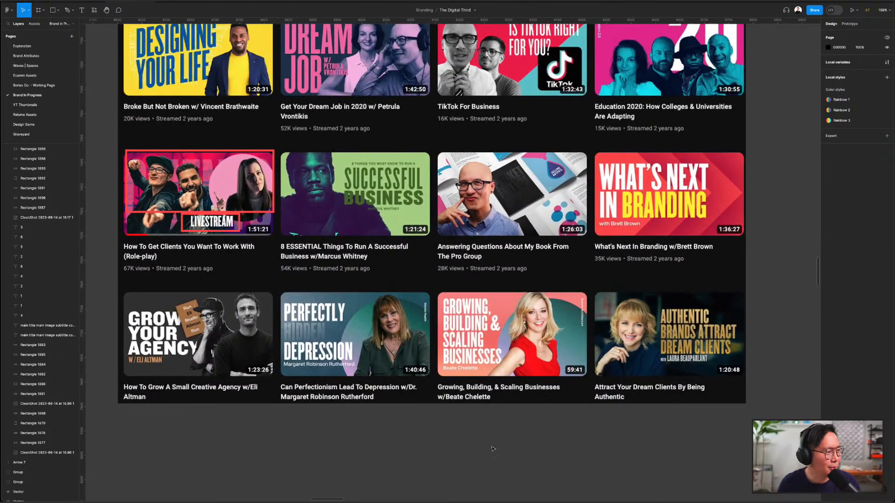
# - Review the research thumbnail collections together, then the YouTube thumbnail variations from "Relume Design League" to "Event Production"
pyautogui.scroll(-3, 481, 425)
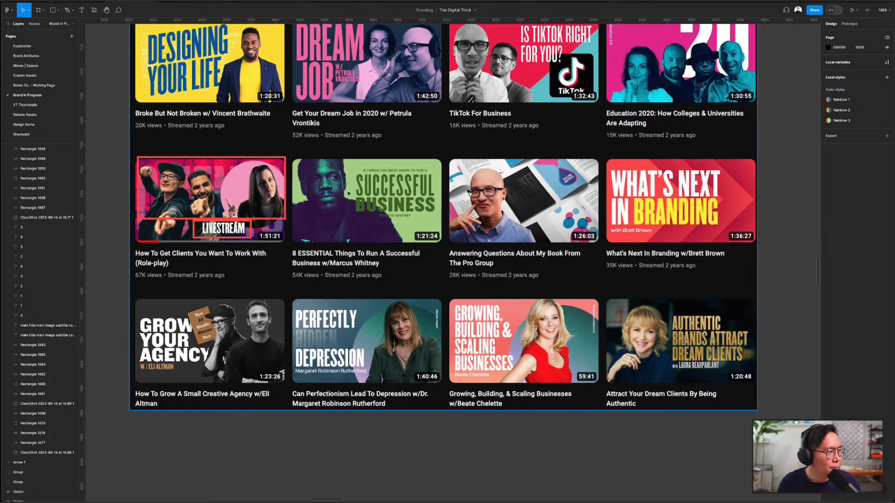
pyautogui.scroll(-3, 348, 193)
pyautogui.scroll(5, 348, 193)
pyautogui.scroll(-3, 355, 200)
pyautogui.scroll(4, 361, 206)
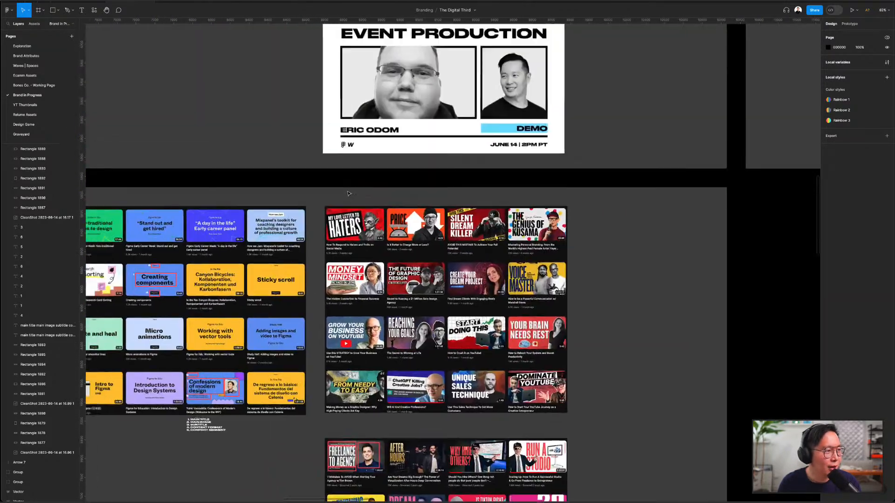
pyautogui.scroll(-3, 361, 206)
pyautogui.hscroll(-1, 396, 224)
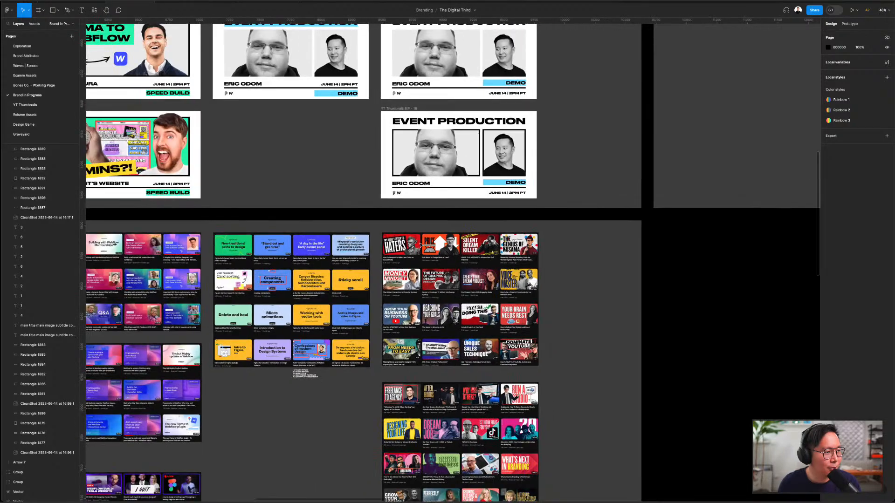
pyautogui.scroll(2, 420, 245)
pyautogui.scroll(5, 419, 245)
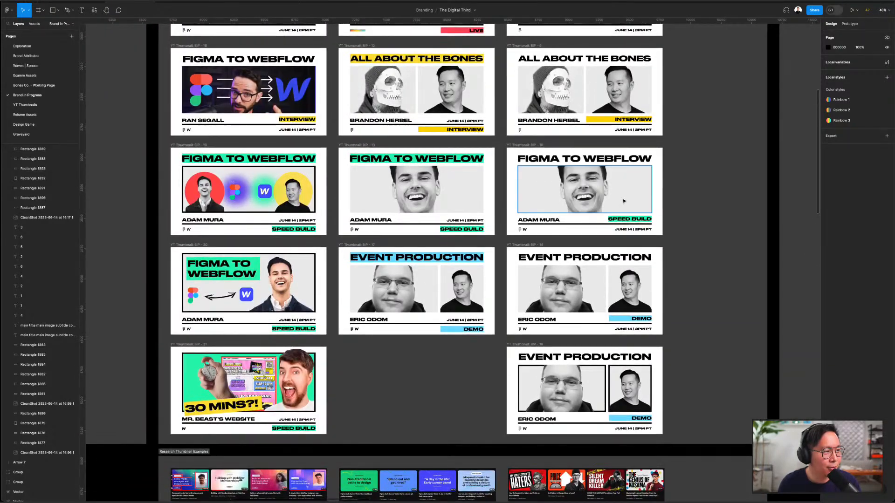
pyautogui.scroll(3, 718, 227)
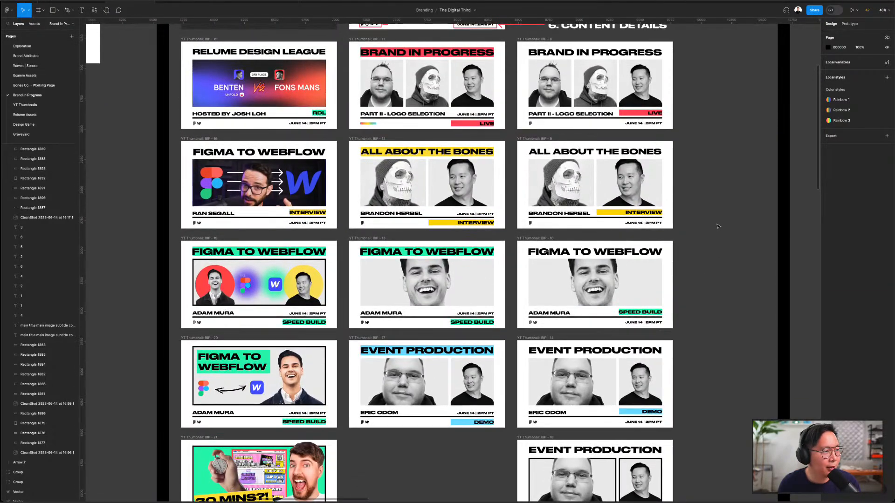
pyautogui.scroll(2, 712, 206)
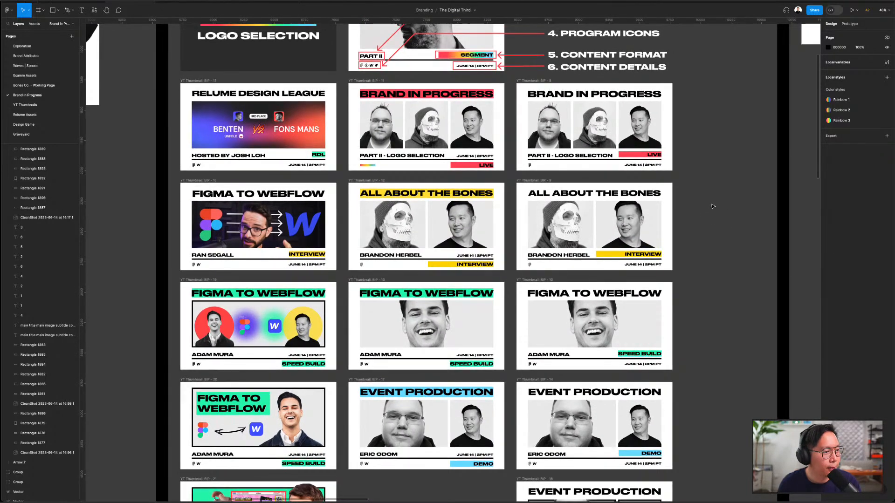
# - Inspect the title and portrait row of the highlighted "Brand in Progress" and "All About the Bones" thumbnails, and clear the selection
pyautogui.click(455, 197)
pyautogui.scroll(1, 456, 198)
pyautogui.click(454, 98)
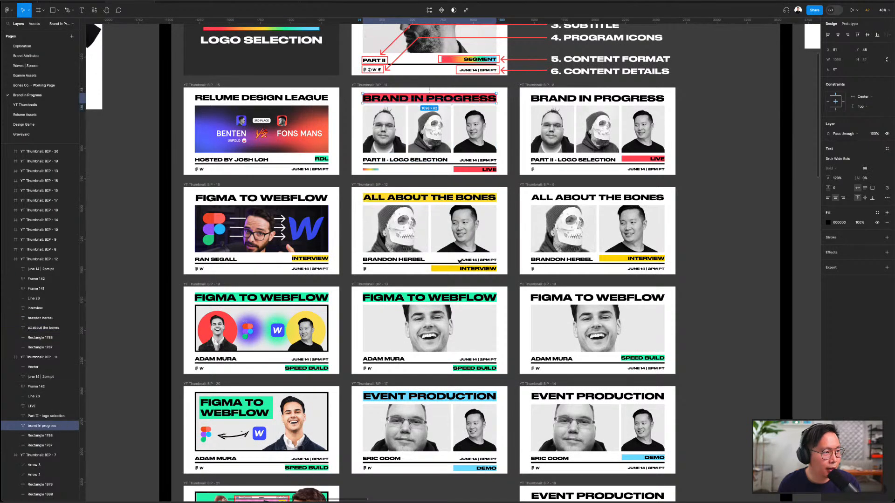
pyautogui.keyDown('ctrl'); pyautogui.scroll(3, 430, 261); pyautogui.keyUp('ctrl')
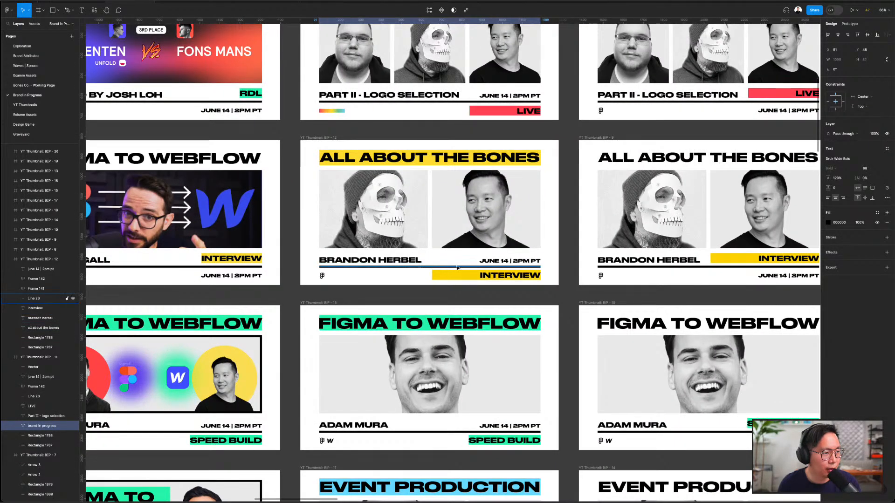
pyautogui.scroll(1, 485, 256)
pyautogui.keyDown('ctrl'); pyautogui.scroll(-3, 485, 255); pyautogui.keyUp('ctrl')
pyautogui.click(475, 252)
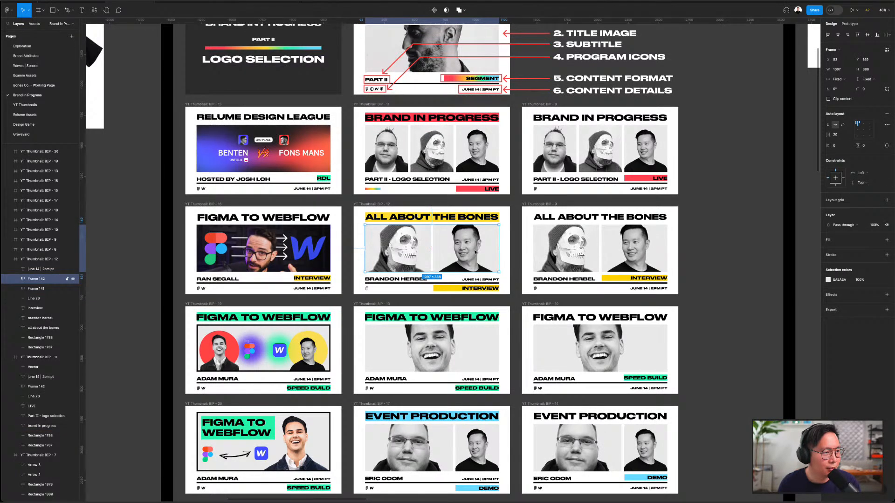
pyautogui.click(466, 148)
pyautogui.keyDown('ctrl'); pyautogui.scroll(4, 412, 133); pyautogui.keyUp('ctrl')
pyautogui.press('Escape')
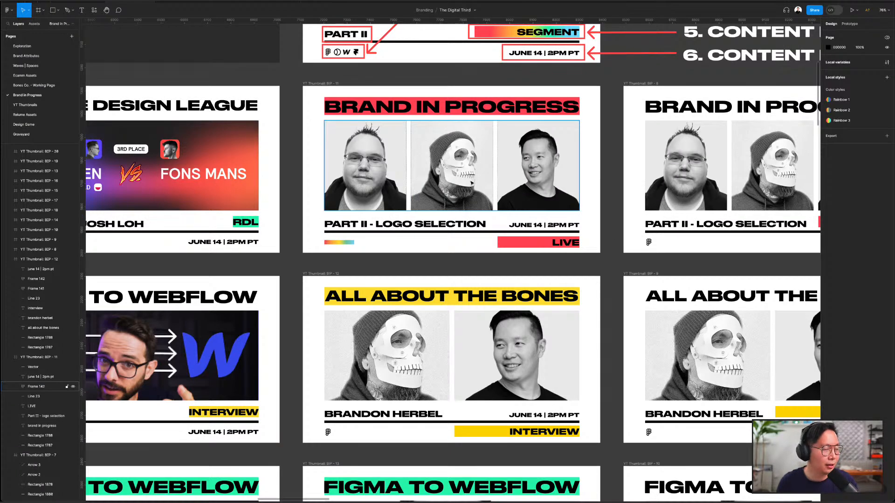
# - Try duplicating the middle portrait frame in the red-titled "Brand in Progress" thumbnail and undo the duplication
pyautogui.doubleClick(472, 183)
pyautogui.scroll(-4, 526, 184)
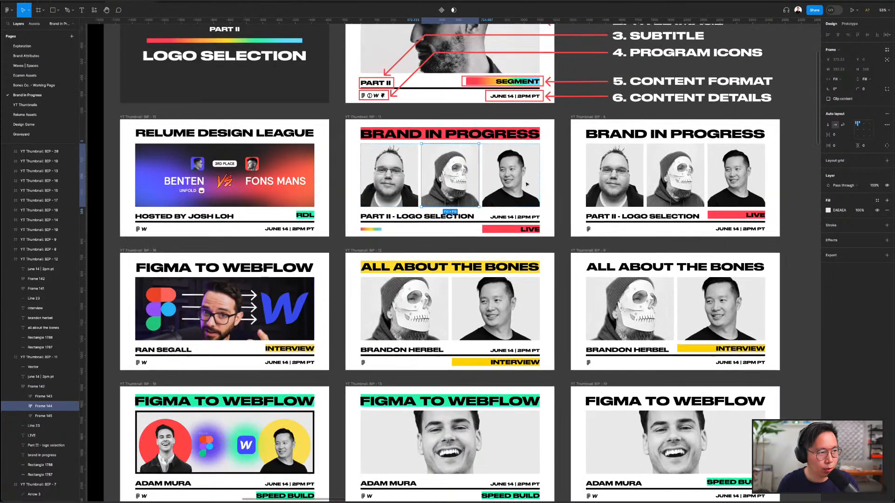
pyautogui.hotkey('ctrl', 'd')
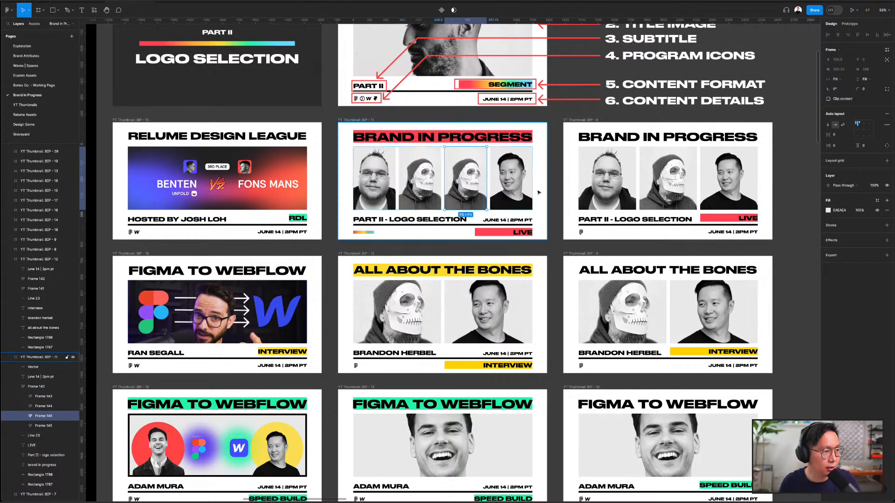
pyautogui.hotkey('ctrl', 'z')
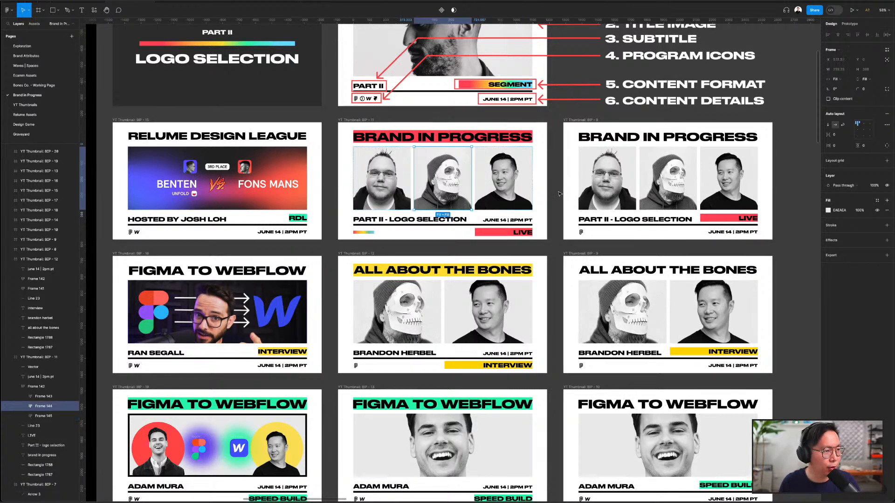
# - Try removing the middle and last portraits from the red-titled "Brand in Progress" thumbnail, and undo both deletions
pyautogui.press('Delete')
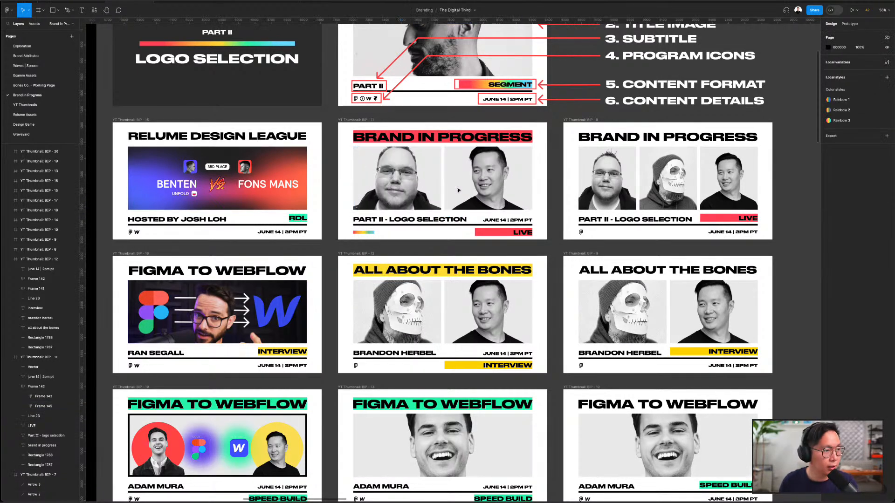
pyautogui.doubleClick(492, 199)
pyautogui.press('Delete')
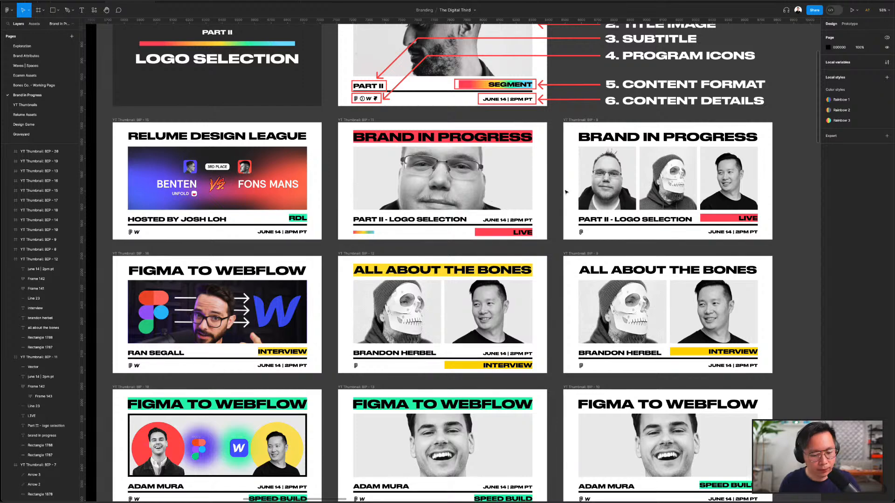
pyautogui.hotkey('ctrl', 'z')
pyautogui.hotkey('ctrl', 'z')
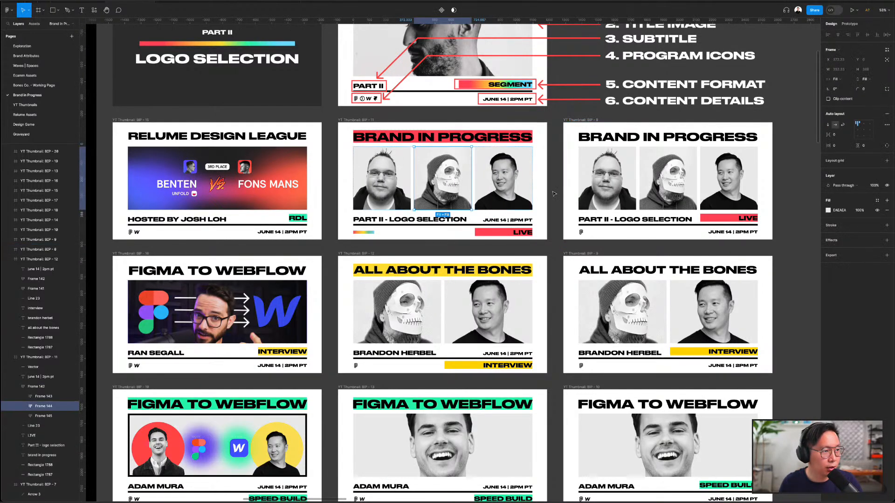
# - Compare the highlighted-title, plain-title and framed-image versions of the YouTube thumbnails, from "Brand in Progress" down to "Event Production"
pyautogui.scroll(-2, 550, 195)
pyautogui.scroll(-3, 550, 195)
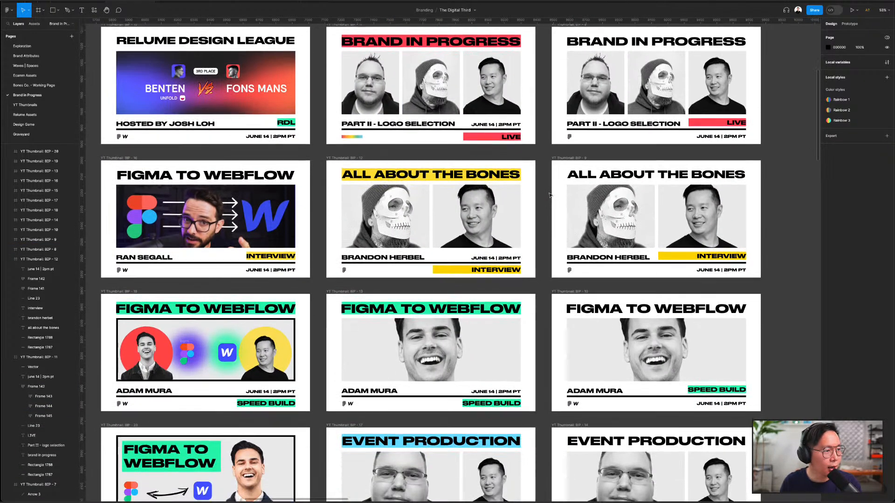
pyautogui.scroll(-3, 440, 228)
pyautogui.scroll(3, 462, 278)
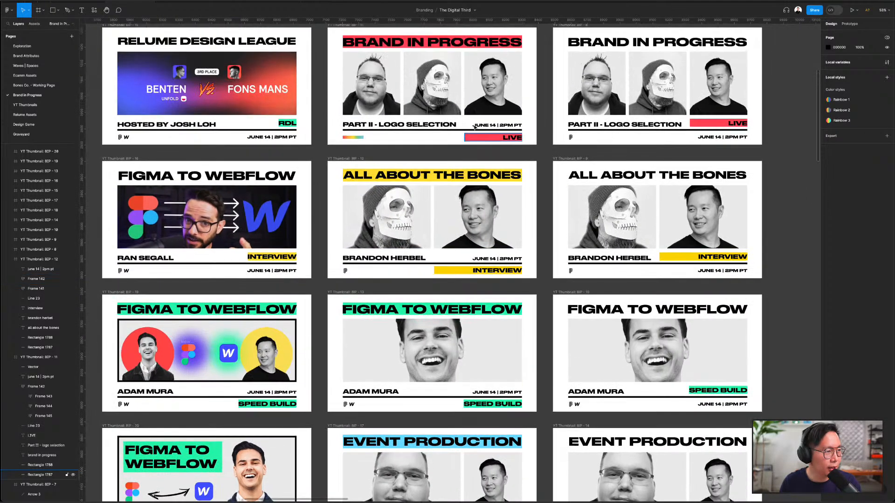
pyautogui.scroll(-5, 488, 213)
pyautogui.hscroll(-6, 343, 219)
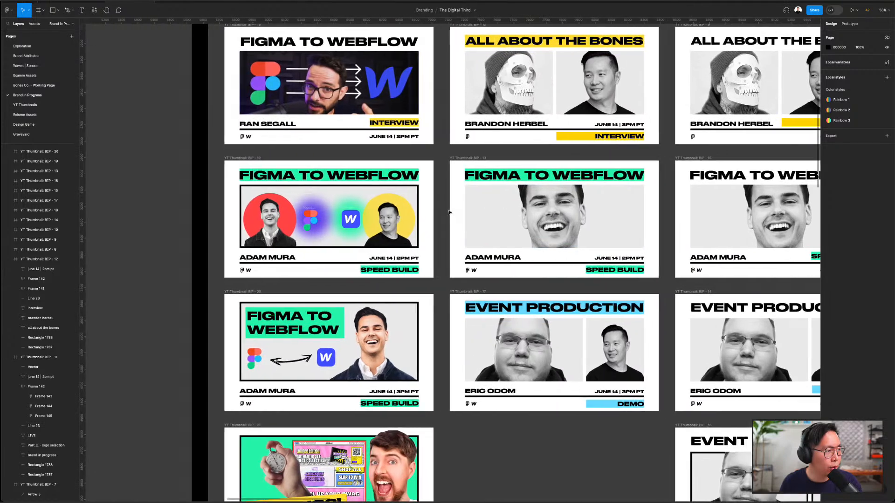
pyautogui.scroll(1, 343, 219)
pyautogui.hscroll(4, 405, 204)
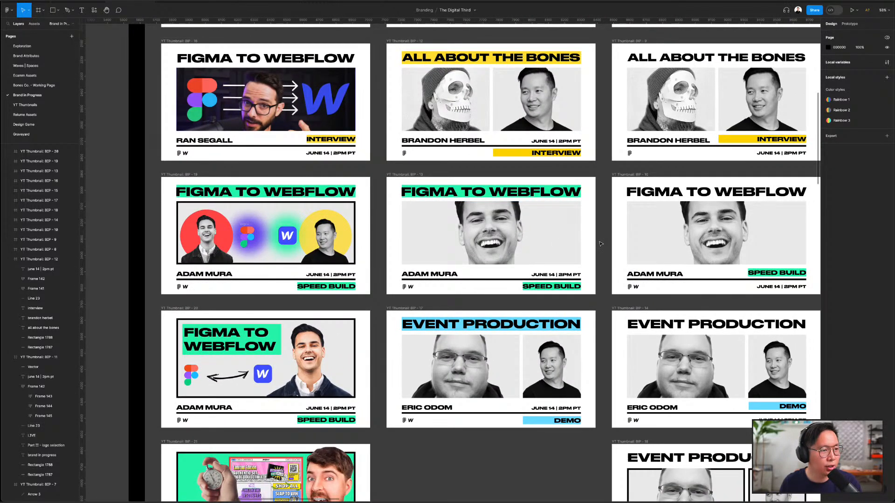
pyautogui.hscroll(6, 600, 244)
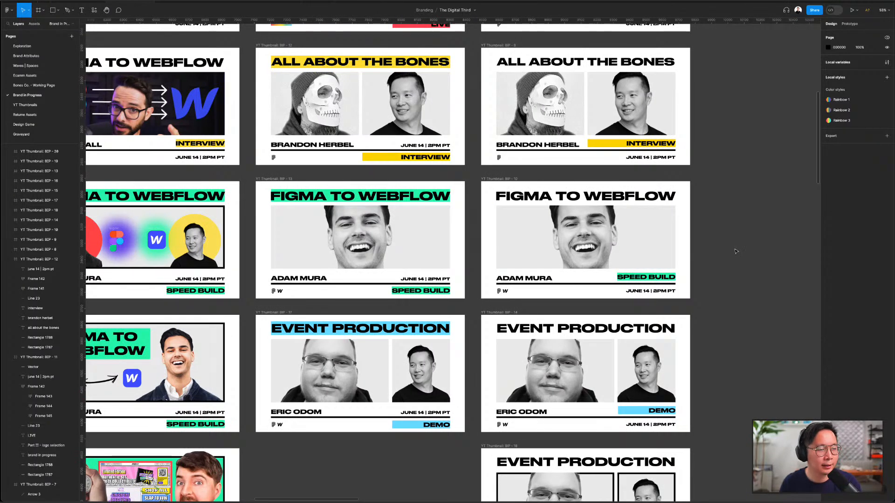
pyautogui.scroll(-4, 739, 250)
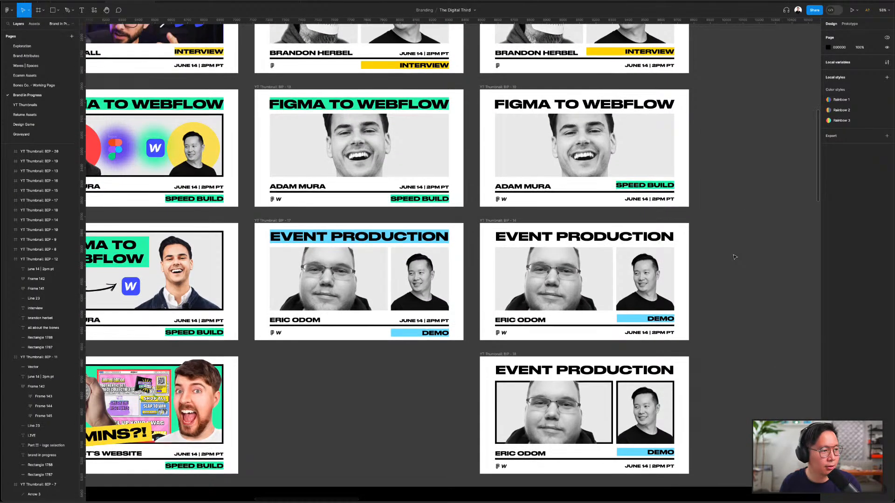
# - Survey the page's asset sections from Youtube Thumbnail across Social Assets and Ecamm Livestream Assets to the Landing Page section
pyautogui.scroll(-5, 734, 257)
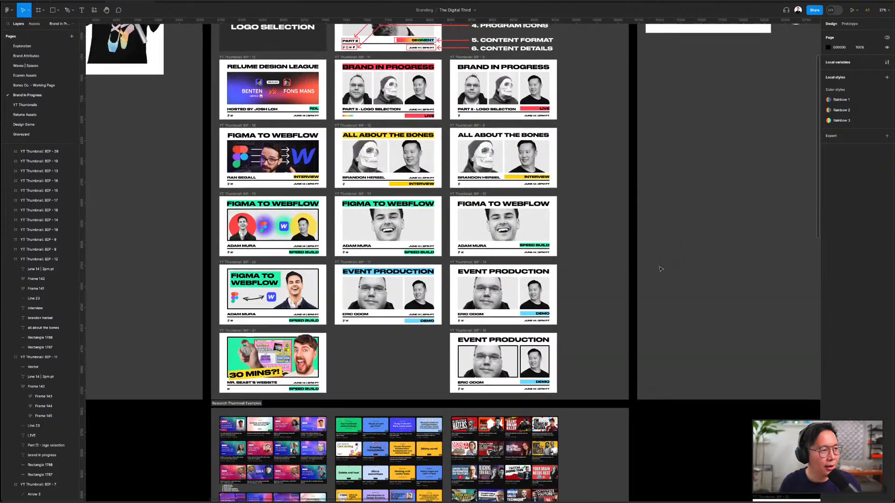
pyautogui.hscroll(5, 660, 269)
pyautogui.scroll(6, 660, 269)
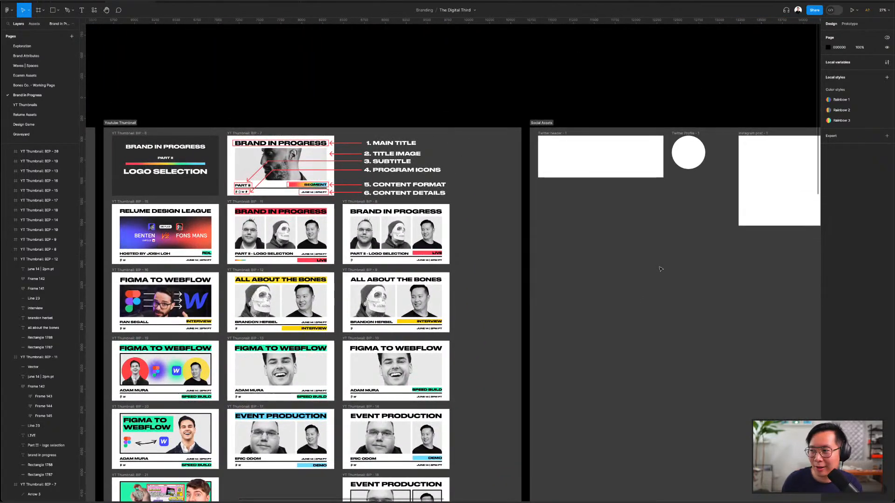
pyautogui.scroll(-3, 603, 320)
pyautogui.hscroll(8, 600, 320)
pyautogui.scroll(-2, 599, 320)
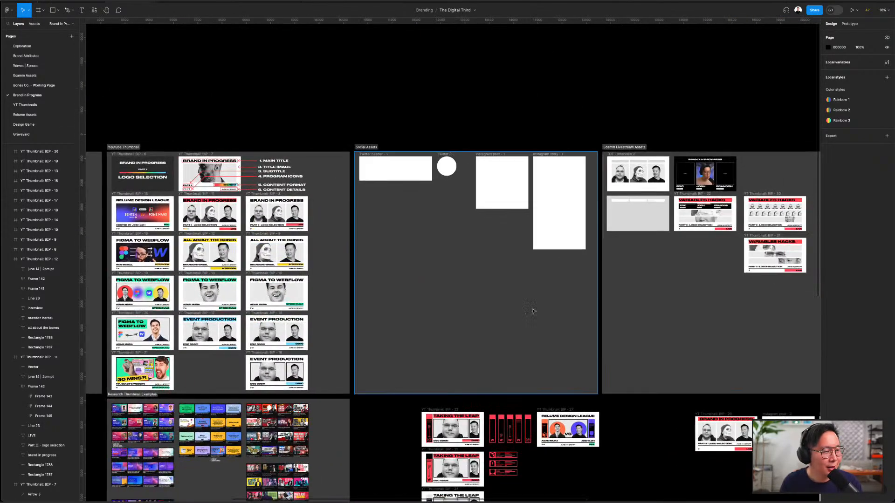
pyautogui.hscroll(4, 583, 314)
pyautogui.scroll(-2, 584, 314)
pyautogui.hscroll(5, 506, 310)
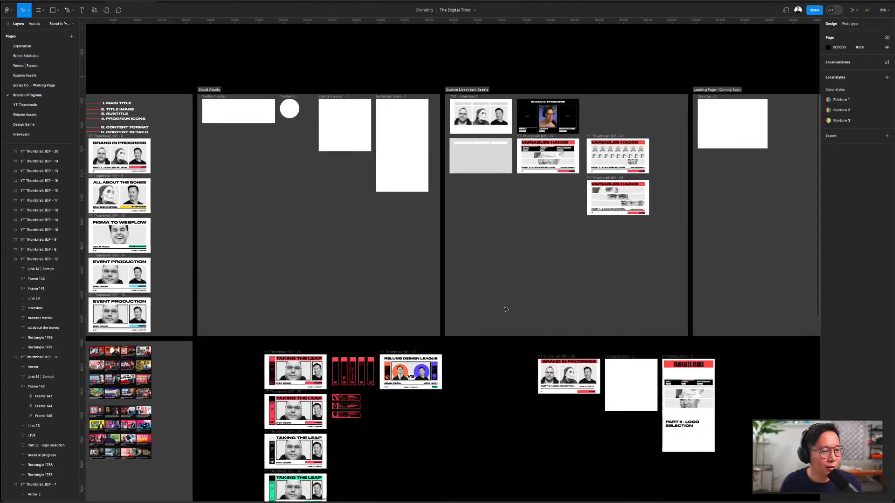
# - Examine the Social Template component and its copies in the Youtube Thumbnail, IG Post, IG Story and Dark Mode frames
pyautogui.scroll(-6, 506, 309)
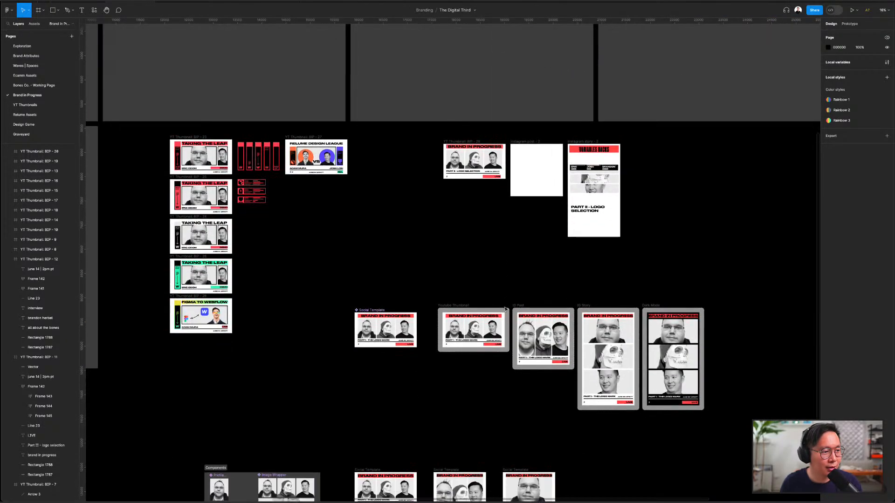
pyautogui.scroll(3, 506, 309)
pyautogui.hscroll(4, 474, 299)
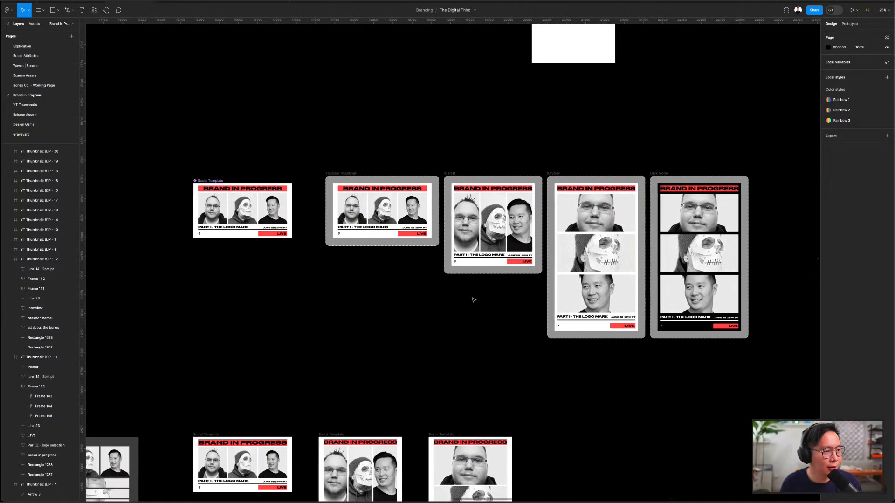
pyautogui.scroll(2, 473, 299)
pyautogui.hscroll(1, 474, 300)
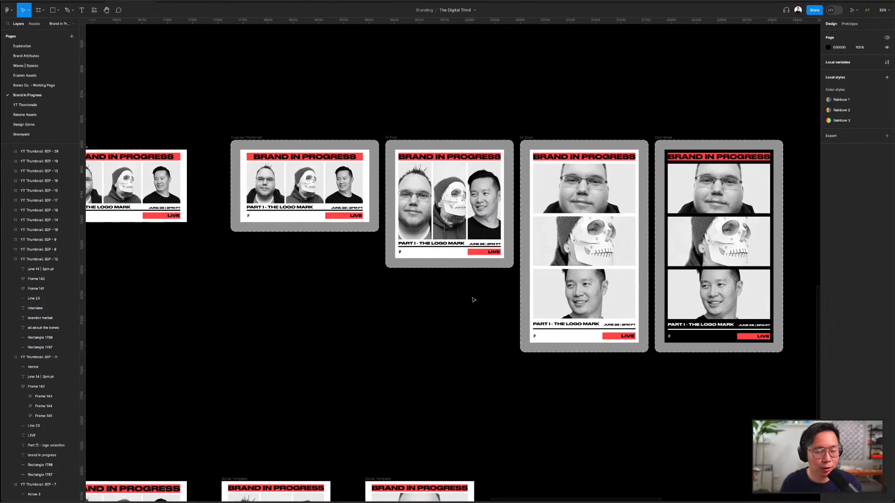
pyautogui.hscroll(1, 473, 300)
pyautogui.hscroll(1, 474, 300)
pyautogui.hscroll(-1, 425, 298)
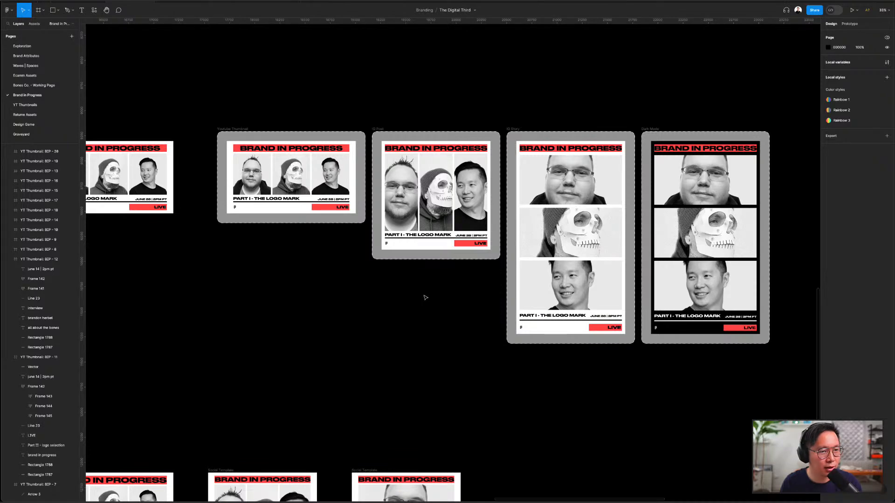
pyautogui.hscroll(1, 433, 305)
pyautogui.scroll(-5, 435, 306)
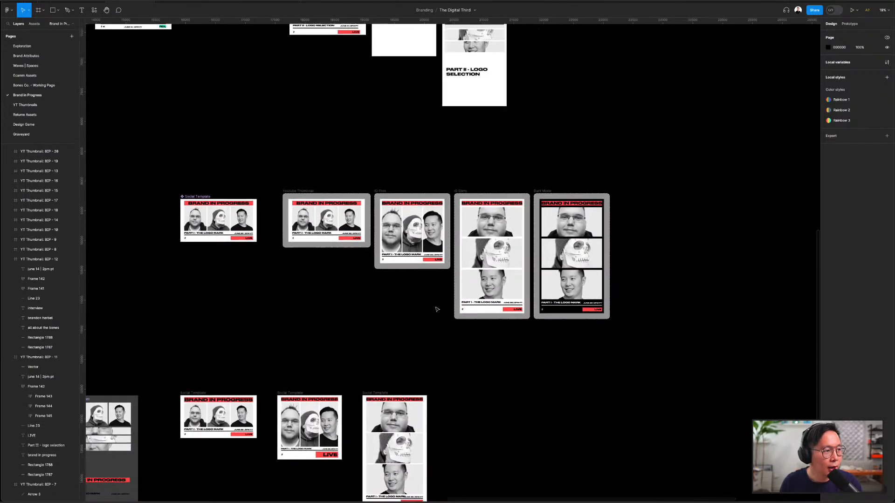
# - Move the Social Template instances out of the IG Post, IG Story and Dark Mode frames onto the empty canvas above
pyautogui.moveTo(407, 217); pyautogui.dragTo(406, 134)
pyautogui.moveTo(486, 232); pyautogui.dragTo(499, 158)
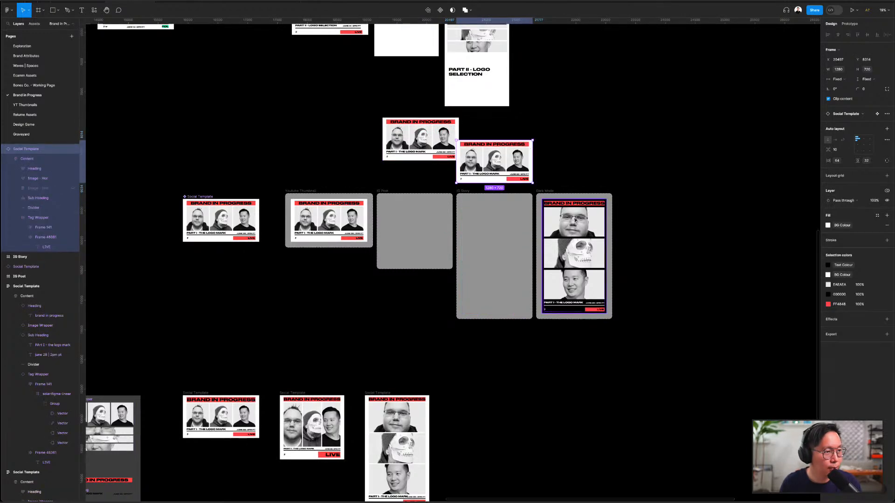
pyautogui.moveTo(602, 234); pyautogui.dragTo(622, 136)
pyautogui.click(646, 186)
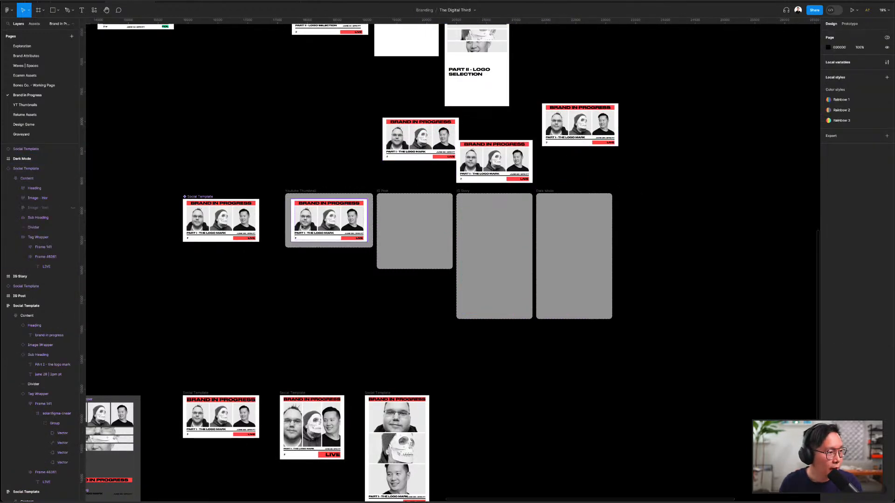
# - Inspect the properties of the Youtube Thumbnail, IG Post, IG Story and Dark Mode frames one after another
pyautogui.scroll(5, 301, 226)
pyautogui.moveTo(301, 226); pyautogui.dragTo(356, 231)
pyautogui.click(357, 170)
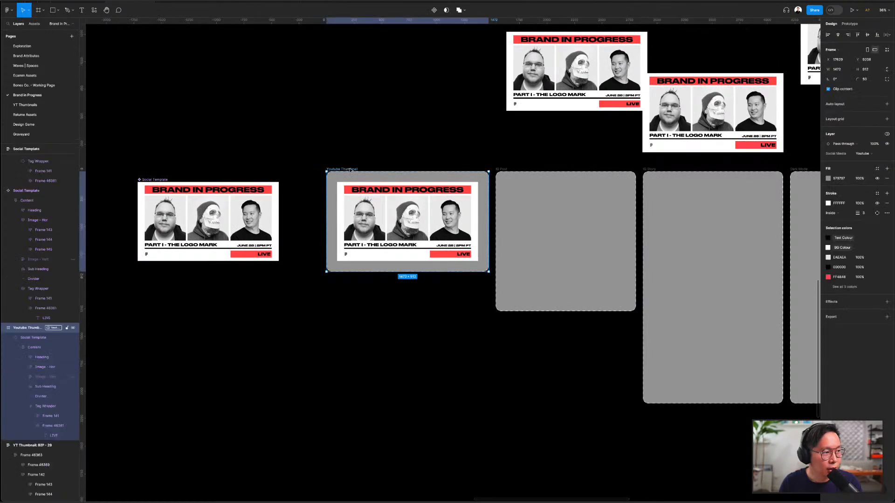
pyautogui.moveTo(360, 174); pyautogui.dragTo(243, 178)
pyautogui.click(450, 210)
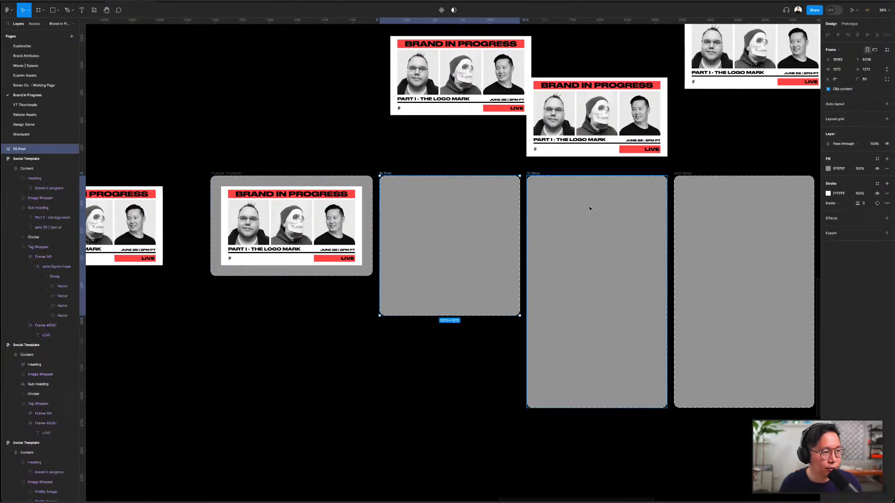
pyautogui.click(607, 213)
pyautogui.click(721, 222)
pyautogui.hscroll(2, 721, 221)
pyautogui.scroll(-1, 722, 222)
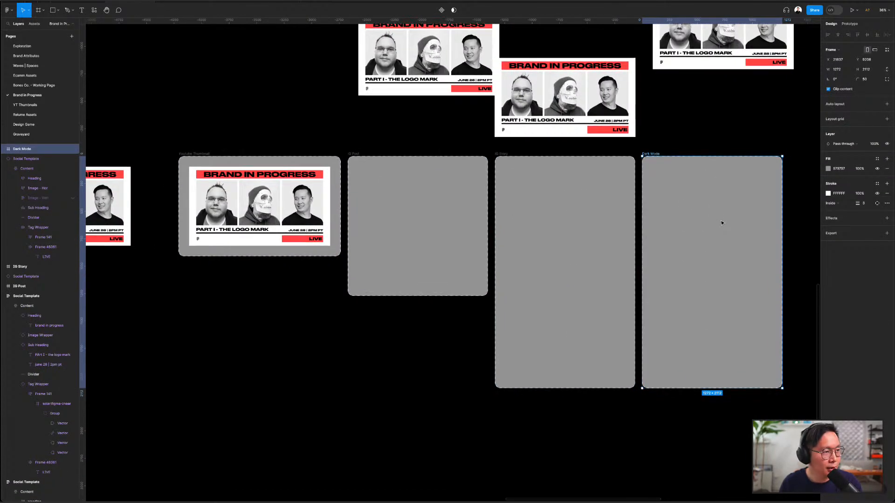
pyautogui.click(387, 340)
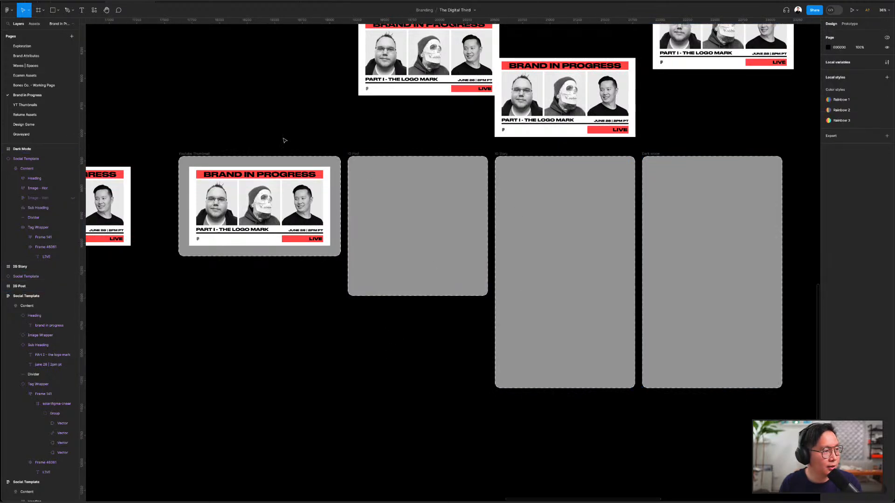
# - Compare the layer and variable mode settings of the Youtube Thumbnail frame with those of the empty IG Post frame
pyautogui.hscroll(1, 285, 140)
pyautogui.scroll(-1, 285, 140)
pyautogui.click(213, 148)
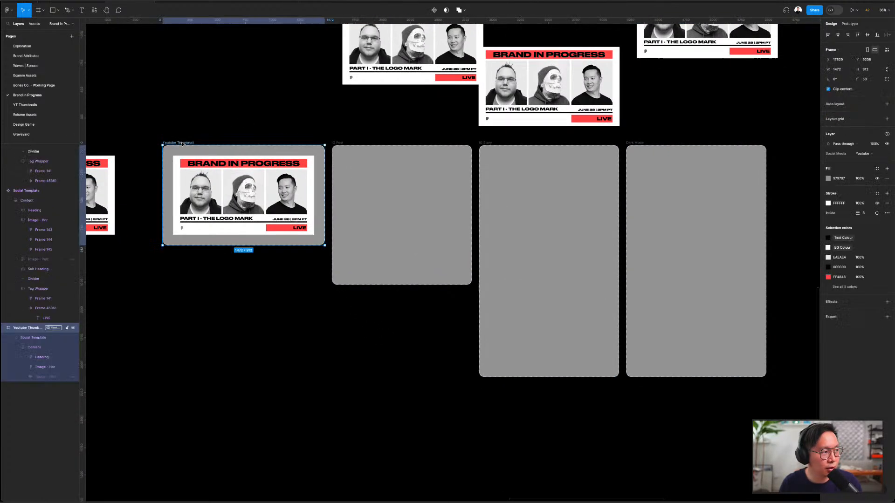
pyautogui.click(338, 151)
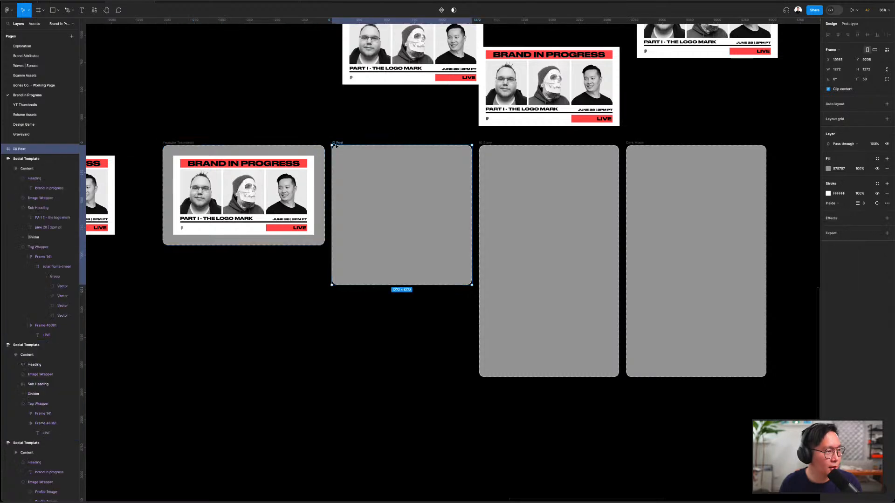
pyautogui.click(253, 112)
pyautogui.click(185, 146)
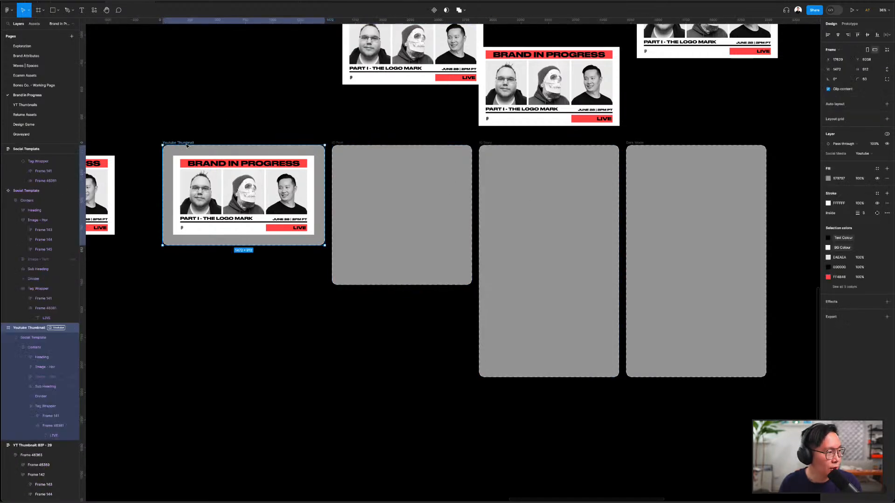
pyautogui.click(381, 163)
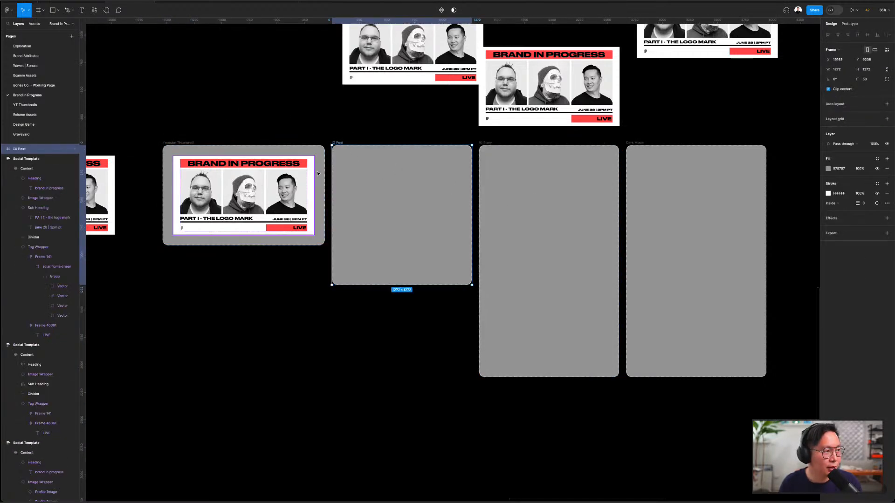
pyautogui.scroll(2, 339, 143)
pyautogui.hscroll(-1, 339, 143)
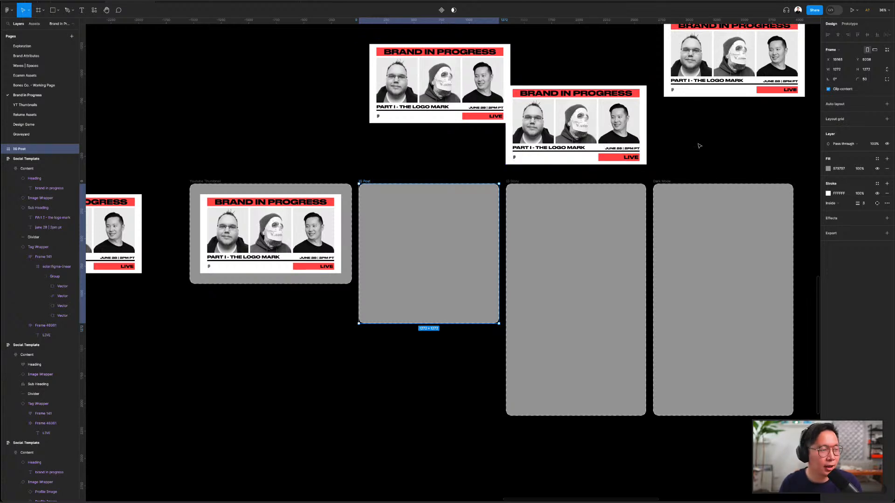
pyautogui.click(700, 146)
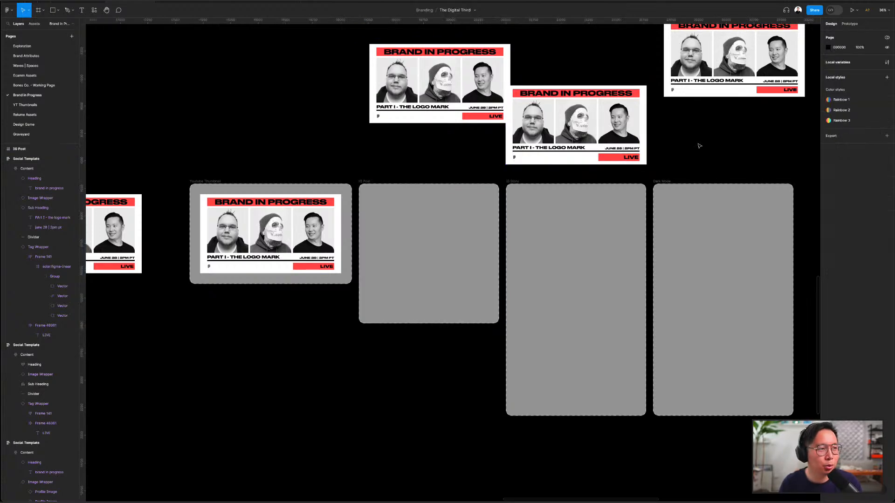
# - Place the three loose Social Template instances centred inside the IG Post, IG Story and Dark Mode frames, one in each
pyautogui.moveTo(275, 244); pyautogui.dragTo(304, 256)
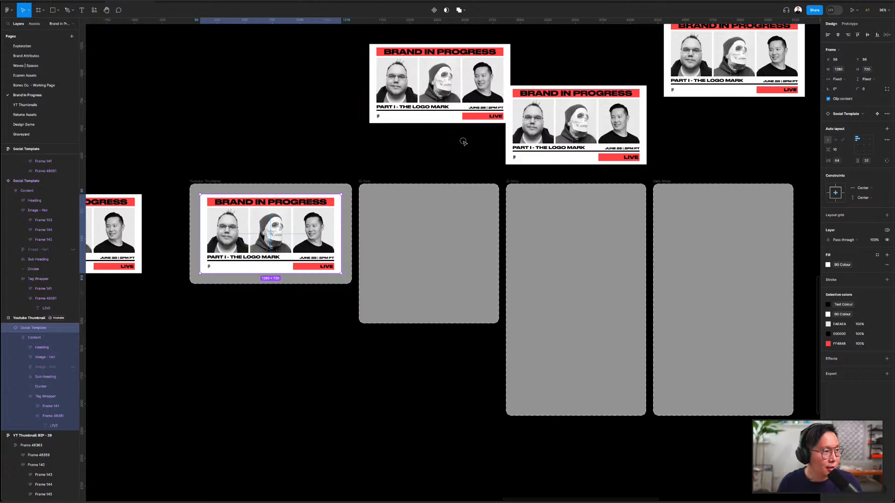
pyautogui.click(466, 139)
pyautogui.moveTo(427, 82); pyautogui.dragTo(439, 234)
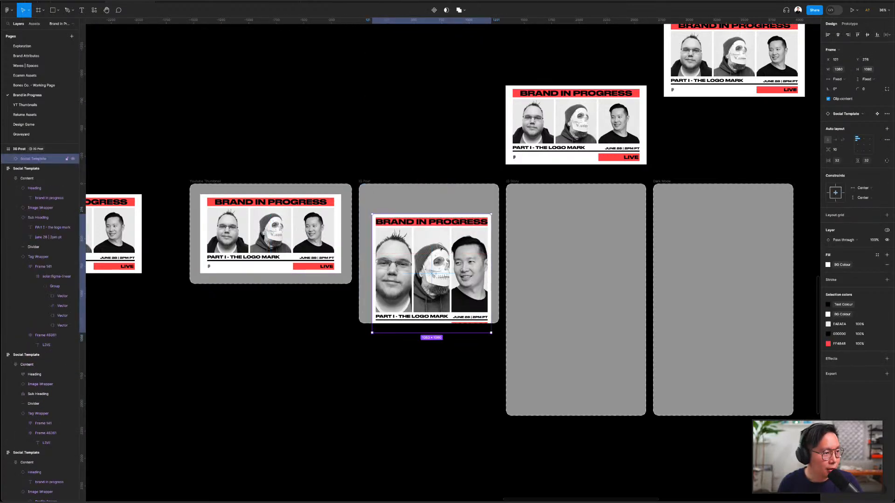
pyautogui.moveTo(599, 125); pyautogui.dragTo(604, 277)
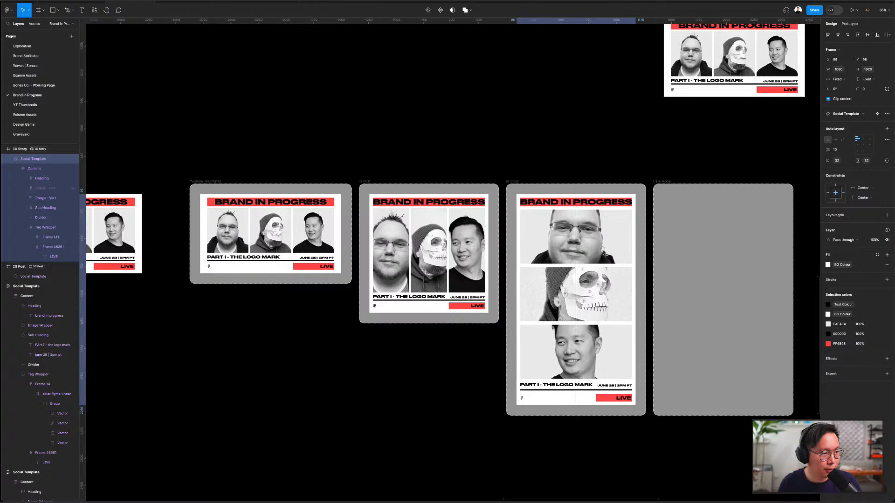
pyautogui.click(667, 143)
pyautogui.moveTo(741, 48); pyautogui.dragTo(741, 220)
# - Change the heading text of the main Social Template component to "new title" and check it in the instances
pyautogui.hscroll(-6, 348, 225)
pyautogui.click(348, 225)
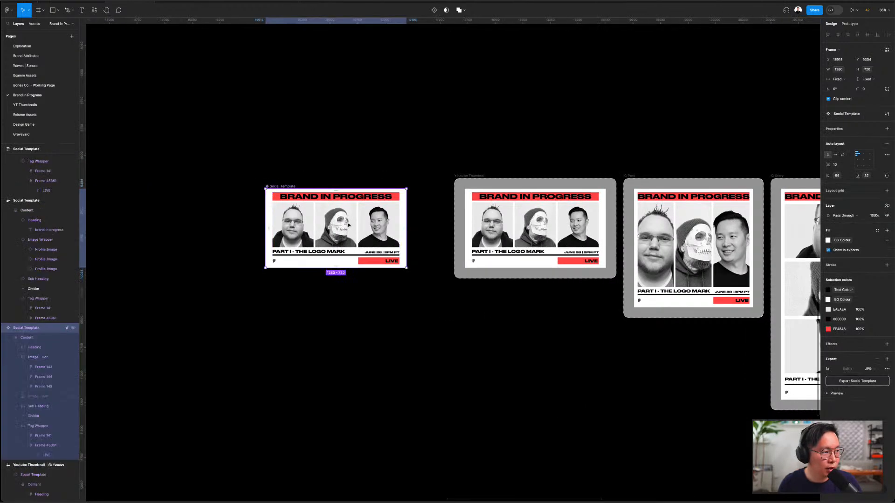
pyautogui.scroll(-2, 349, 226)
pyautogui.hscroll(3, 237, 208)
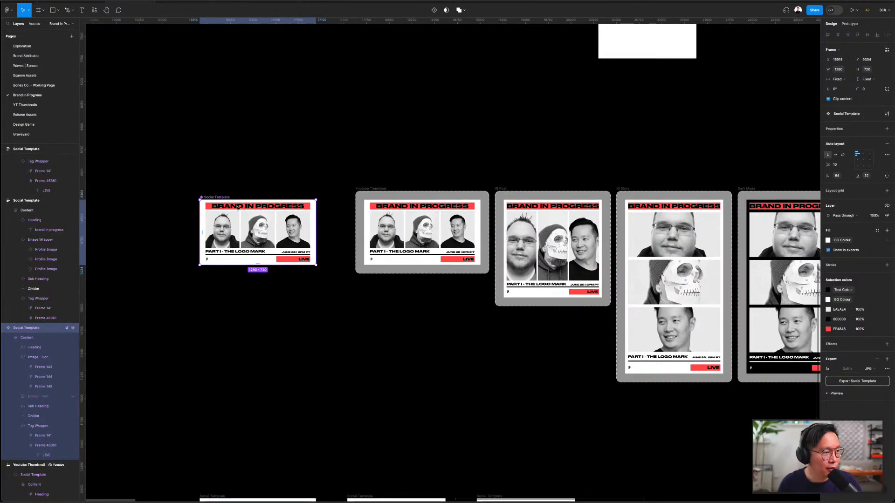
pyautogui.hscroll(2, 237, 209)
pyautogui.scroll(5, 228, 204)
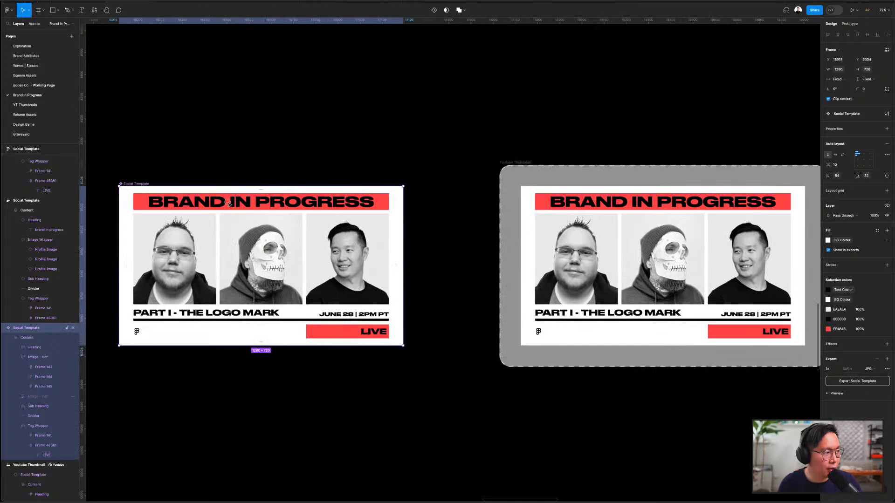
pyautogui.keyDown('ctrl'); pyautogui.click(229, 204); pyautogui.keyUp('ctrl')
pyautogui.doubleClick(229, 203)
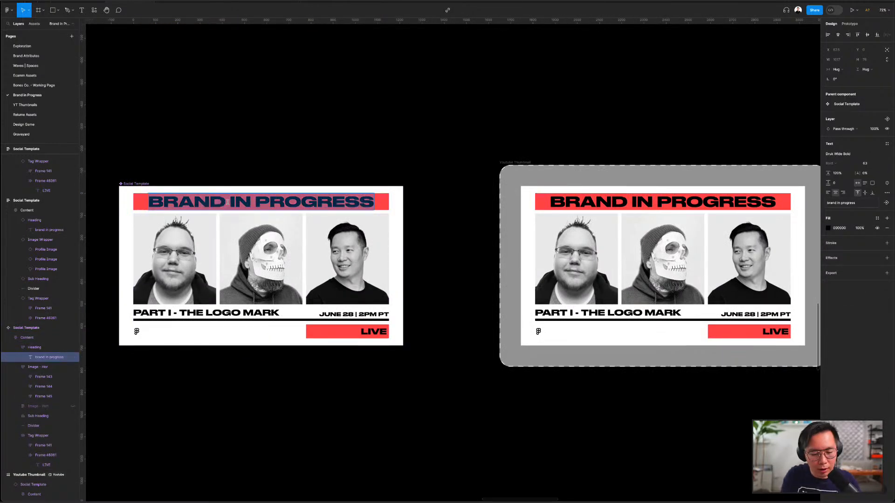
pyautogui.write('new title')
pyautogui.scroll(-4, 293, 214)
pyautogui.hscroll(6, 293, 215)
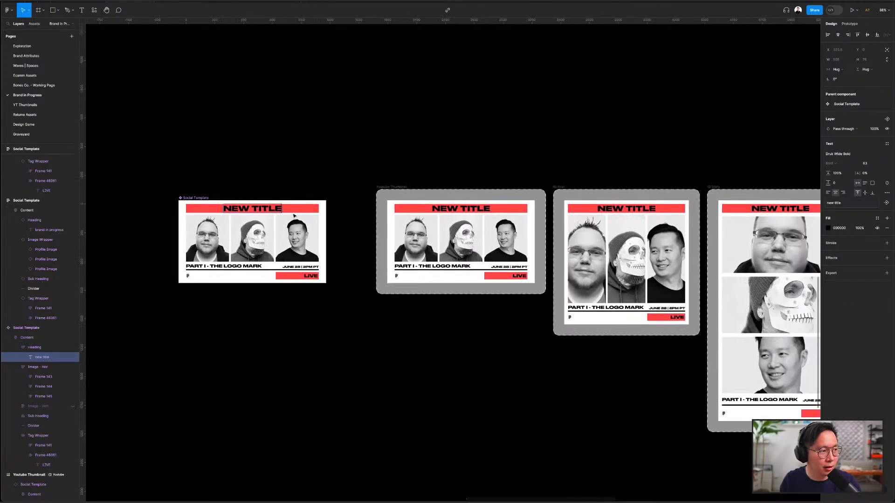
pyautogui.hscroll(-1, 657, 226)
pyautogui.hscroll(-10, 657, 226)
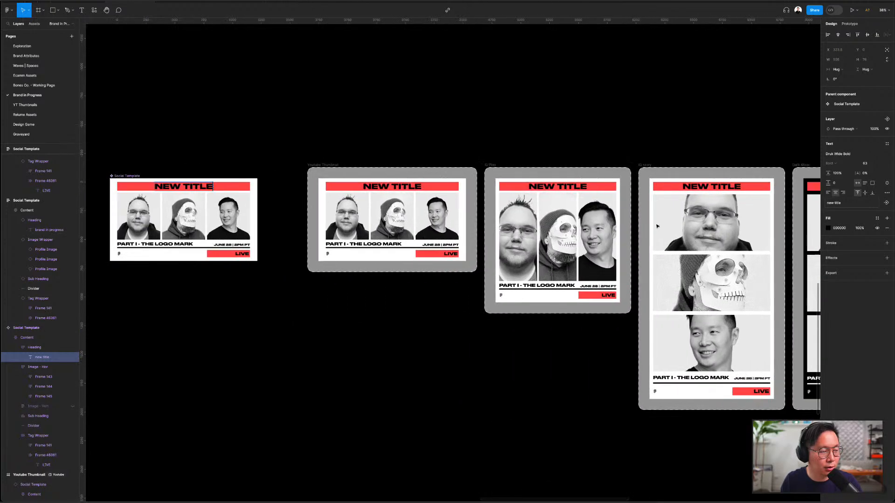
pyautogui.scroll(4, 330, 193)
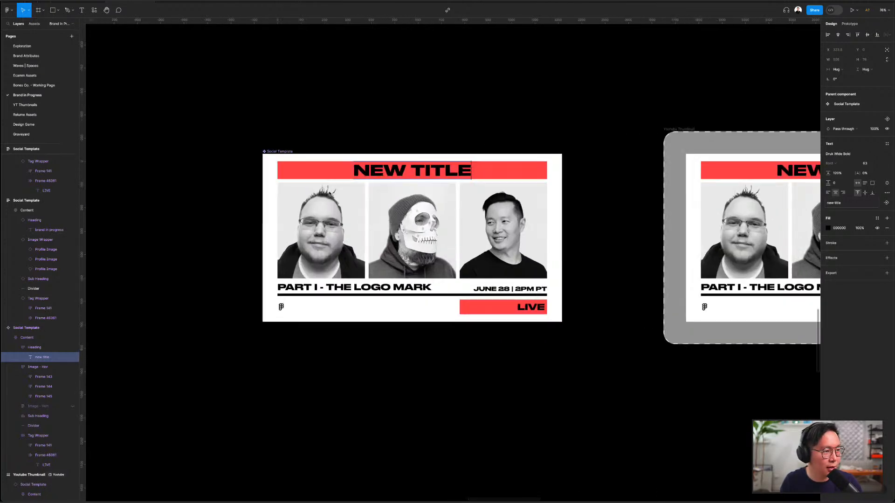
# - Change the subheading text of the main Social Template component to "sub title" and check it in the instances
pyautogui.scroll(-5, 512, 224)
pyautogui.hscroll(4, 424, 232)
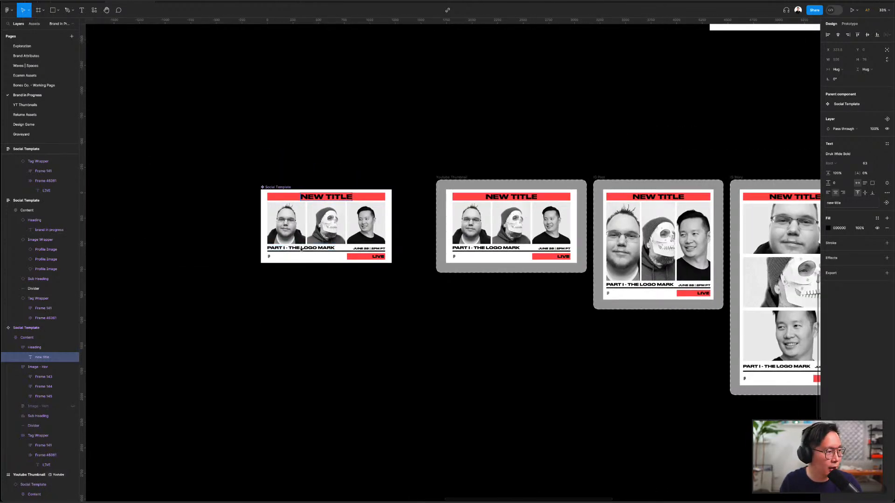
pyautogui.doubleClick(315, 249)
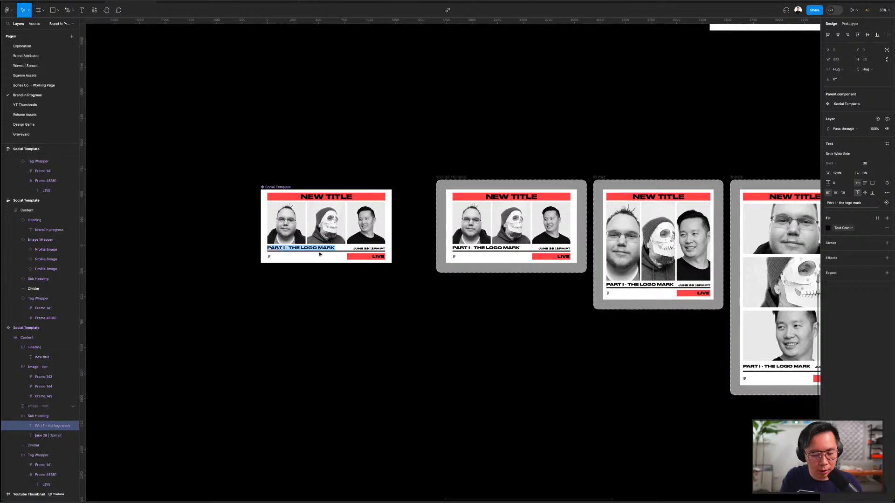
pyautogui.write('sub title')
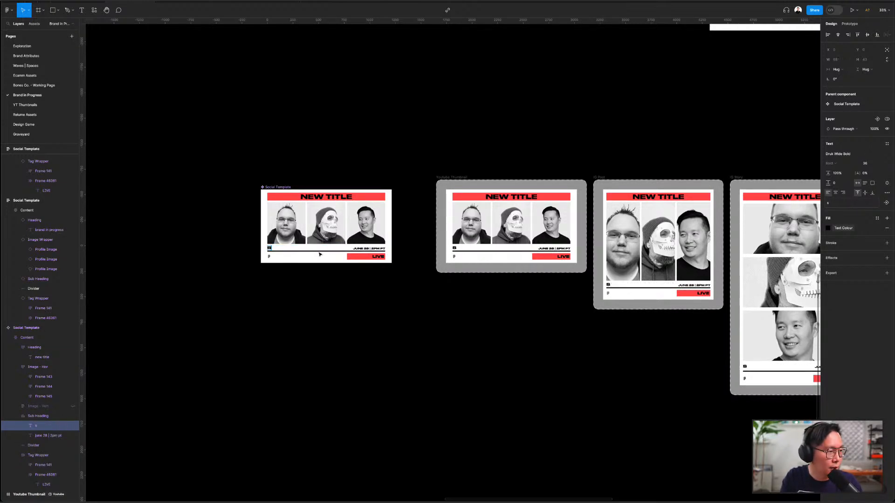
pyautogui.hscroll(3, 320, 254)
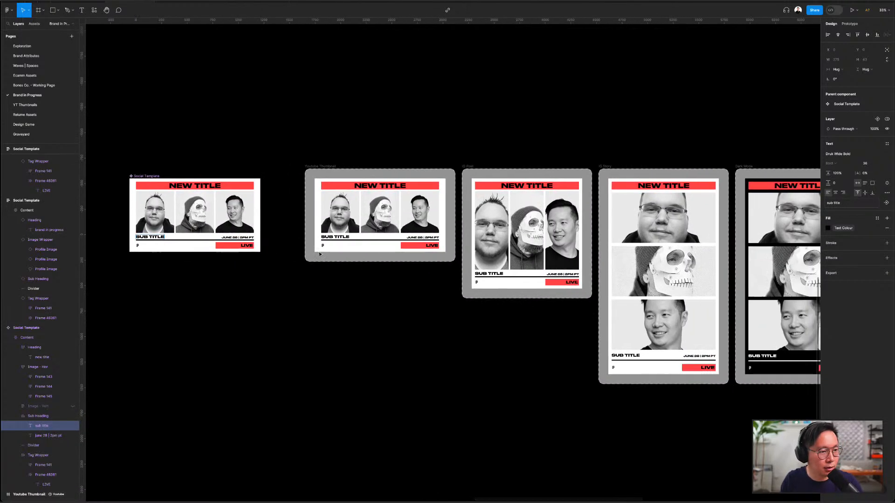
pyautogui.hscroll(3, 320, 254)
pyautogui.hscroll(-3, 320, 254)
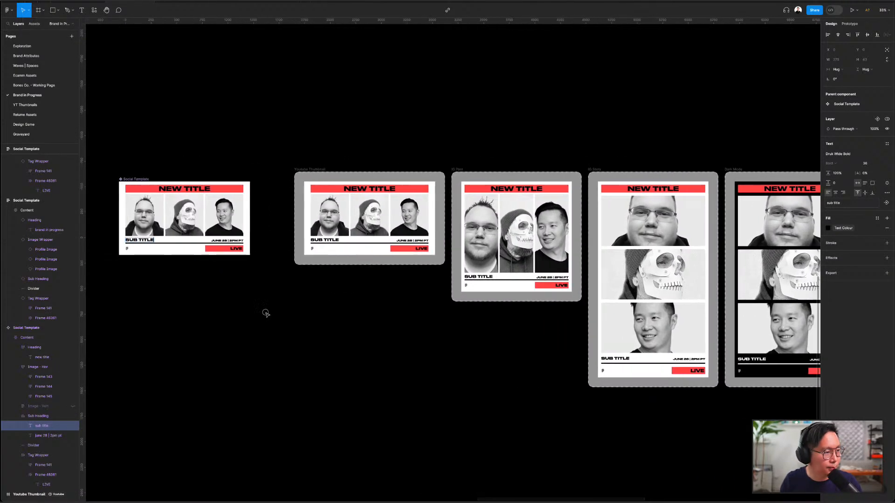
pyautogui.click(267, 315)
pyautogui.hscroll(2, 334, 315)
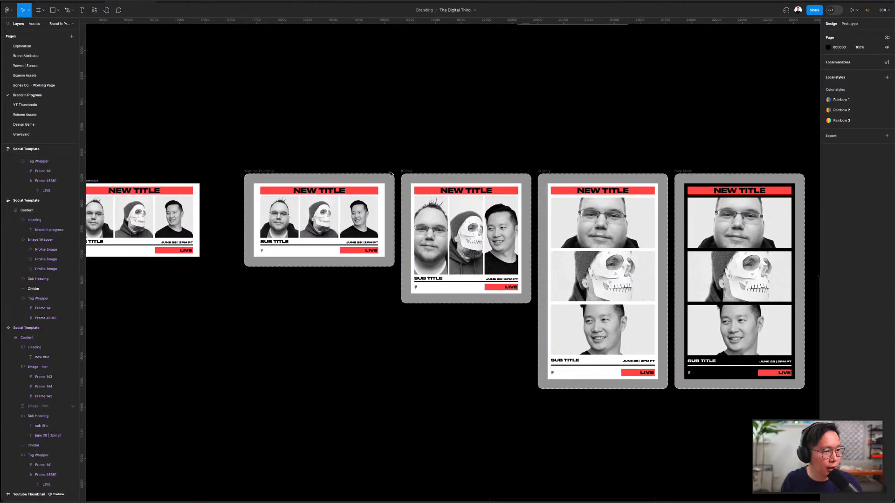
pyautogui.scroll(2, 390, 174)
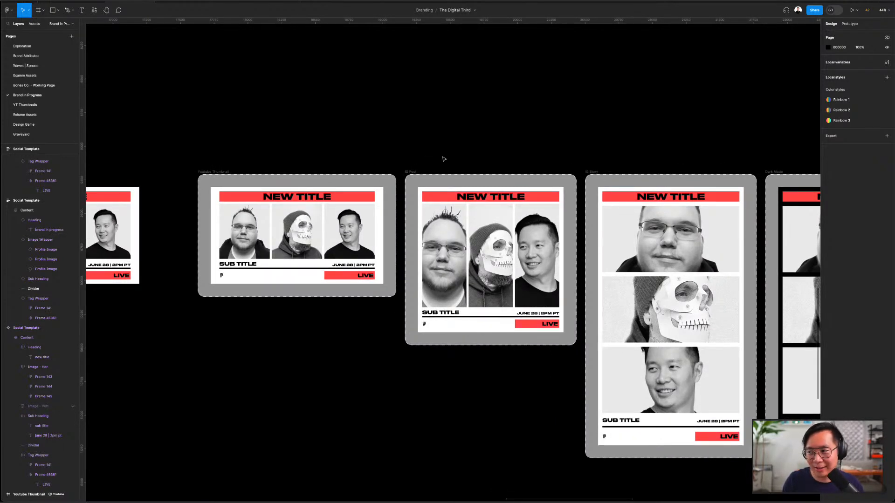
pyautogui.scroll(-3, 401, 145)
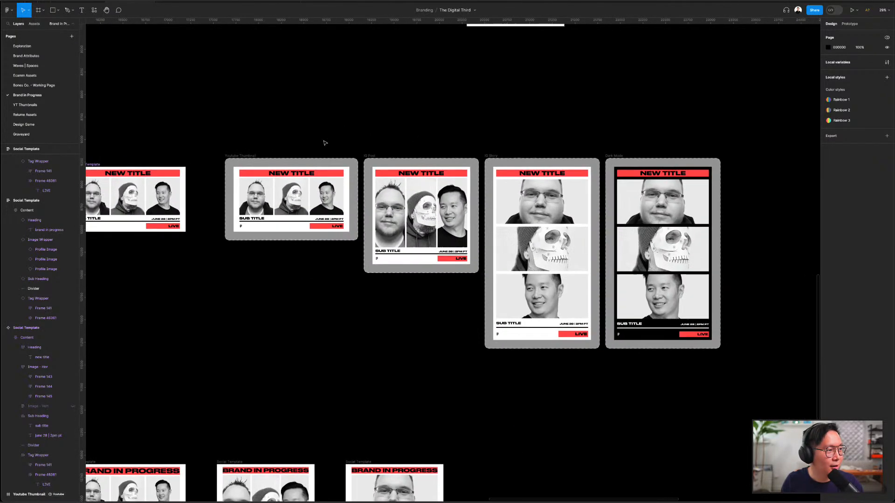
# - Open the local variables and show the Social Media collection
pyautogui.click(887, 63)
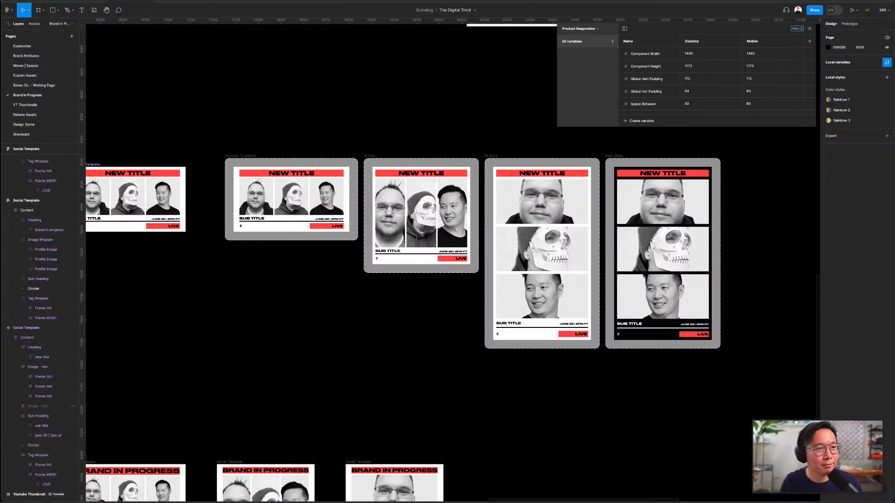
pyautogui.scroll(3, 749, 148)
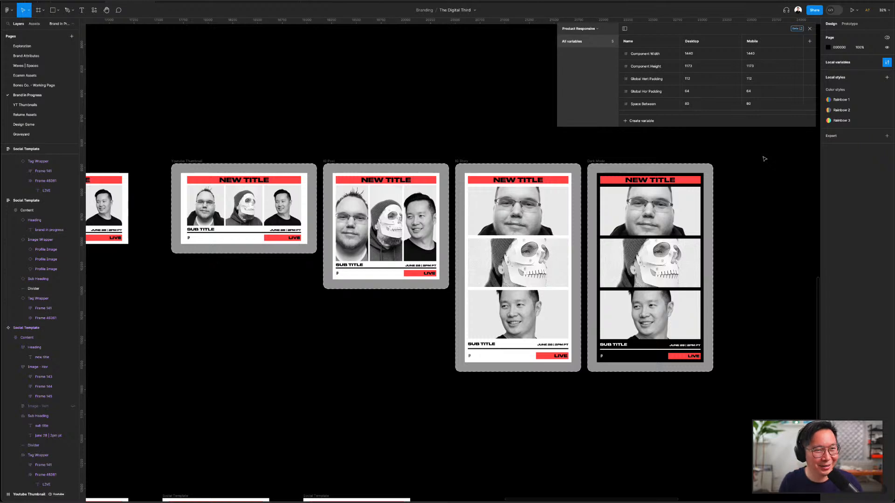
pyautogui.hscroll(1, 765, 159)
pyautogui.scroll(1, 764, 159)
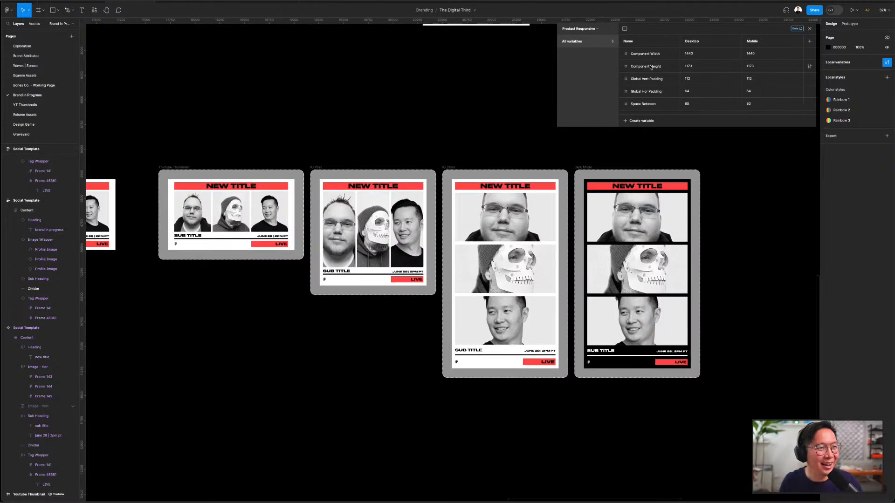
pyautogui.click(585, 30)
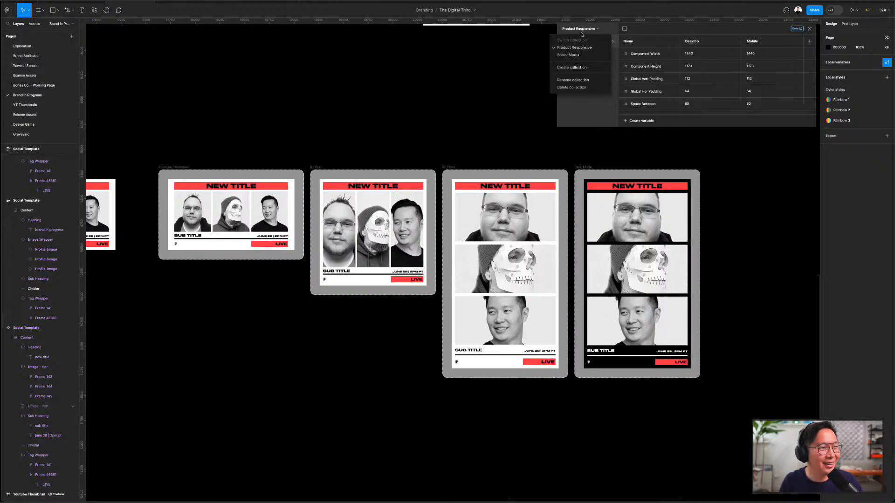
pyautogui.click(568, 54)
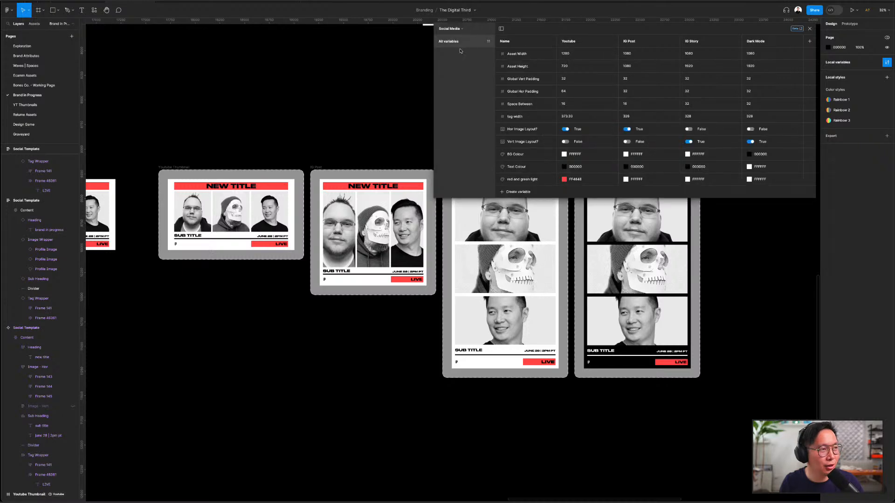
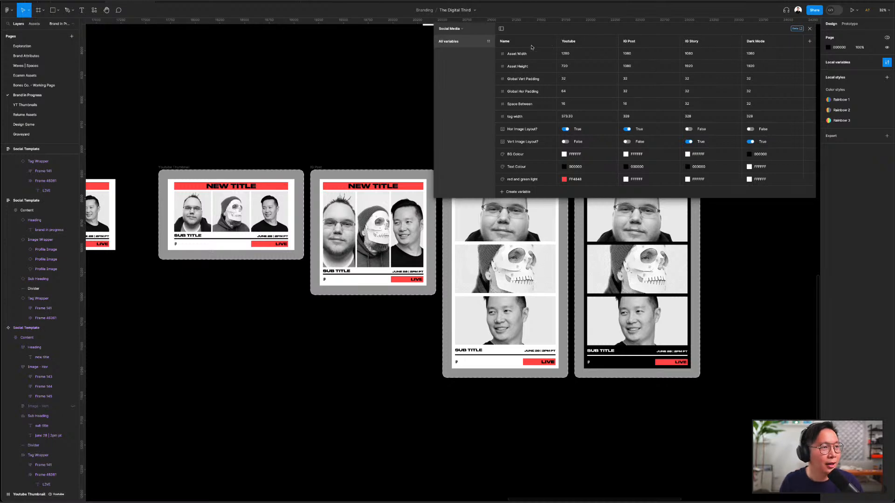
# - Examine the Asset Width, Asset Height and global padding variables against the main Social Template component
pyautogui.hscroll(-3, 417, 84)
pyautogui.scroll(-2, 408, 85)
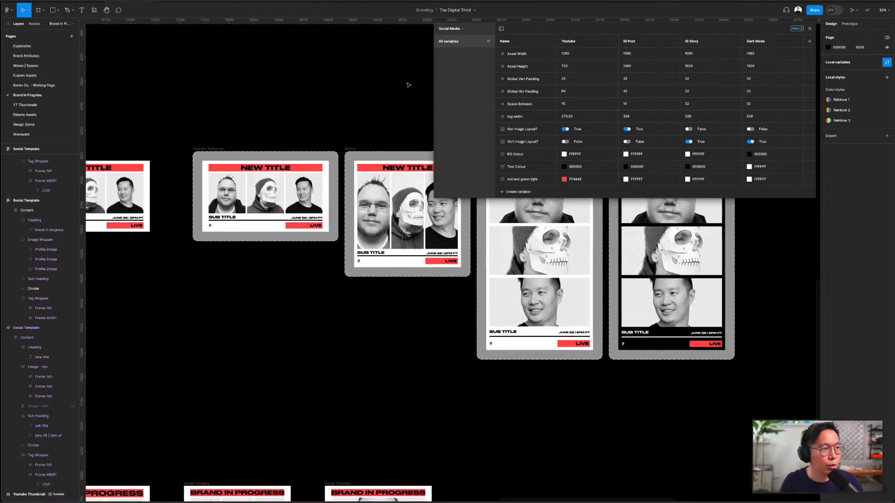
pyautogui.click(527, 59)
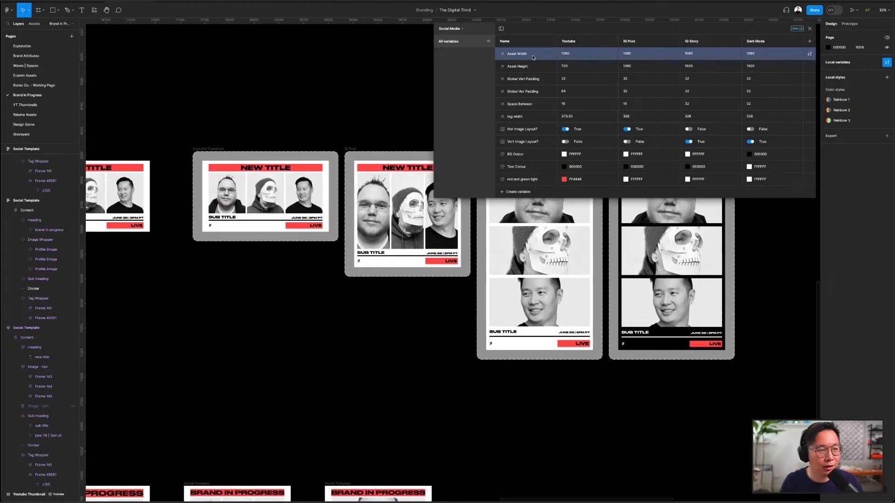
pyautogui.hscroll(-5, 285, 131)
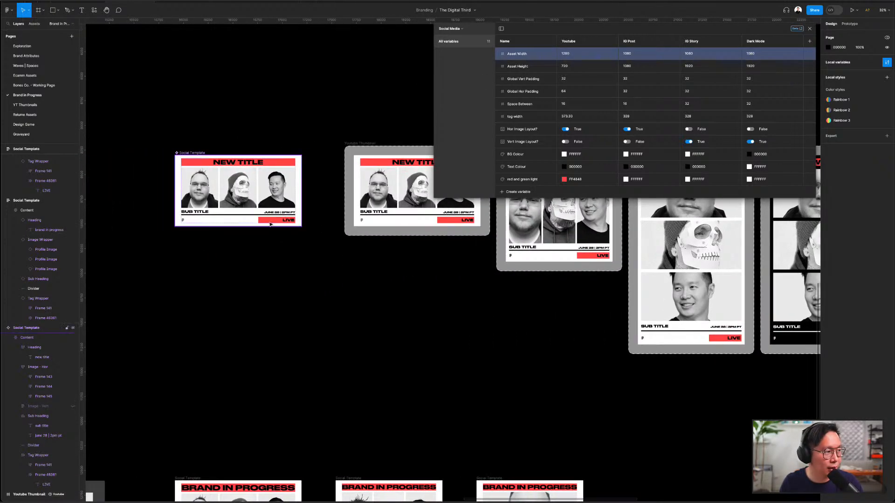
pyautogui.click(526, 67)
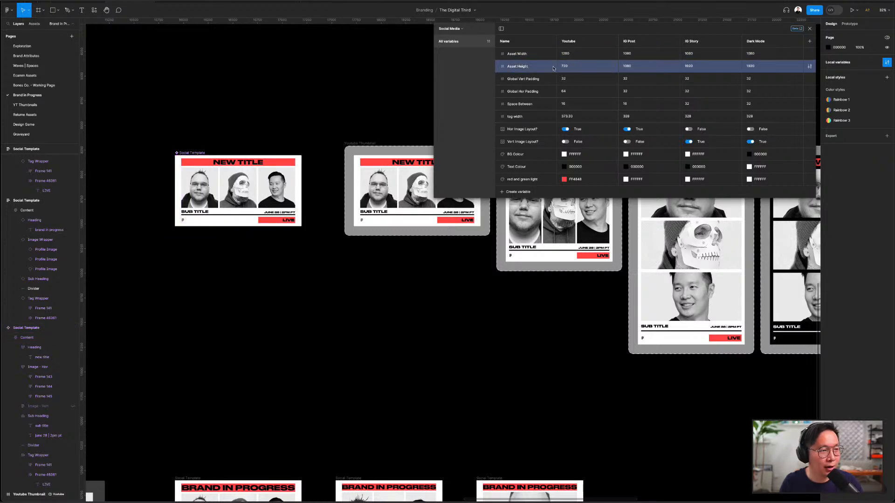
pyautogui.click(540, 81)
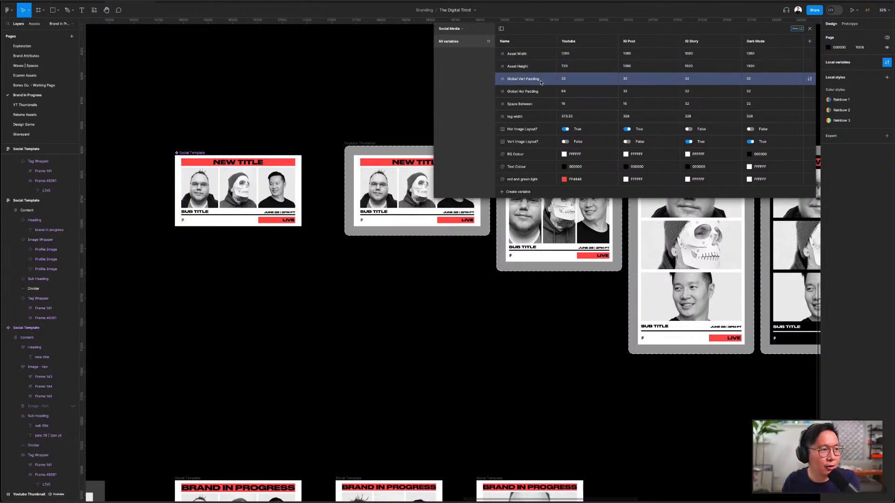
pyautogui.scroll(5, 239, 171)
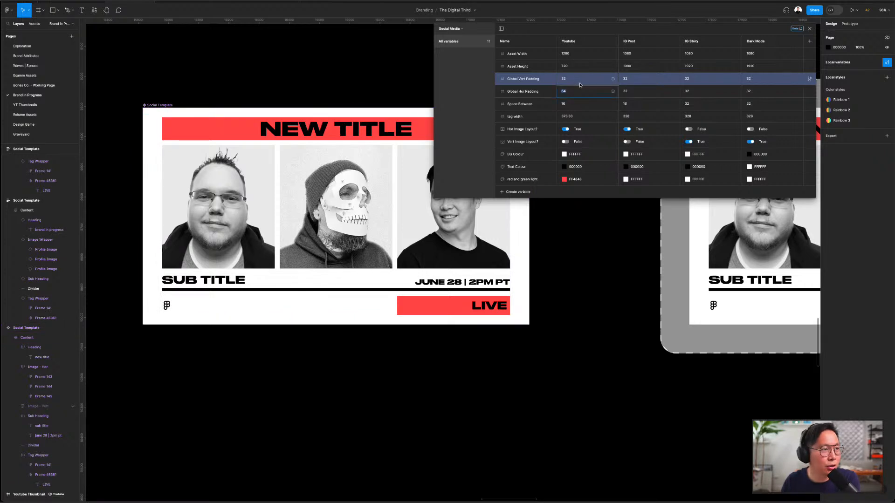
# - Test the Youtube mode's Space Between variable by raising it in large increments and returning it to 16
pyautogui.click(554, 104)
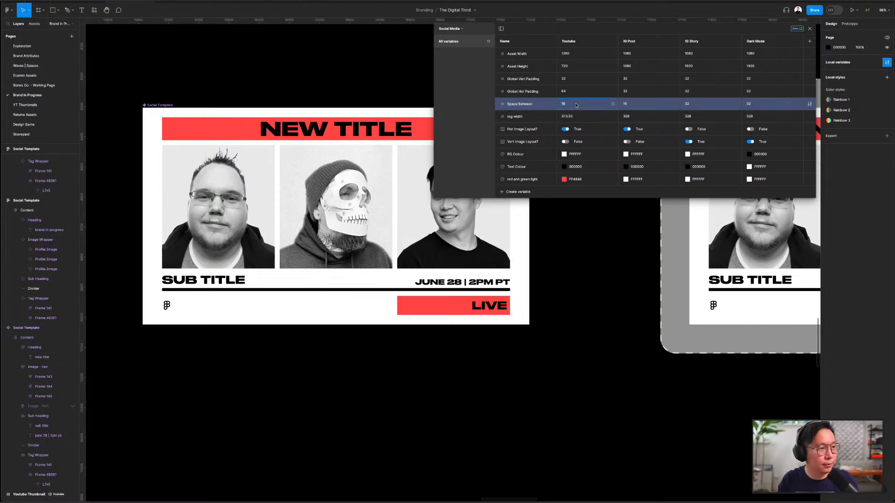
pyautogui.hotkey('shift', 'Up')
pyautogui.hotkey('shift', 'Up')
pyautogui.hotkey('shift', 'Up')
pyautogui.hotkey('shift', 'Up')
pyautogui.hotkey('shift', 'Down')
pyautogui.hotkey('shift', 'Down')
pyautogui.hotkey('shift', 'Down')
pyautogui.hotkey('shift', 'Down')
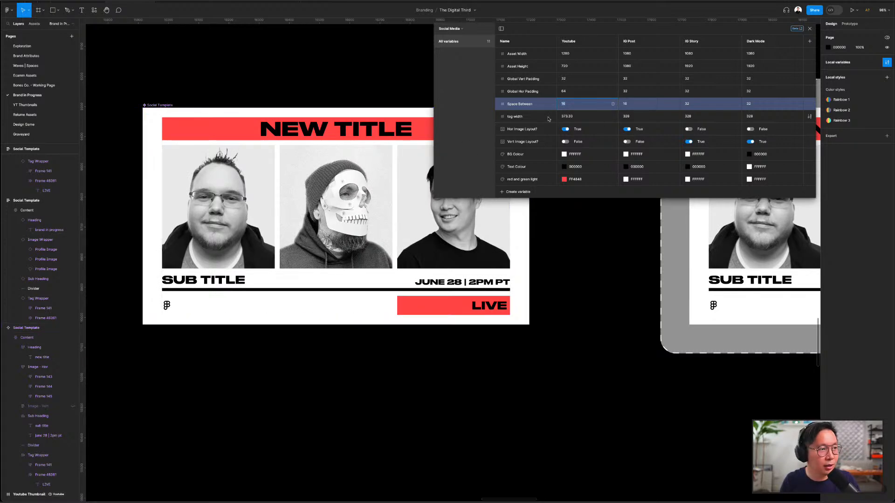
# - Compare the tag width variable with the width of the red LIVE tag frame in the main Social Template component
pyautogui.click(519, 120)
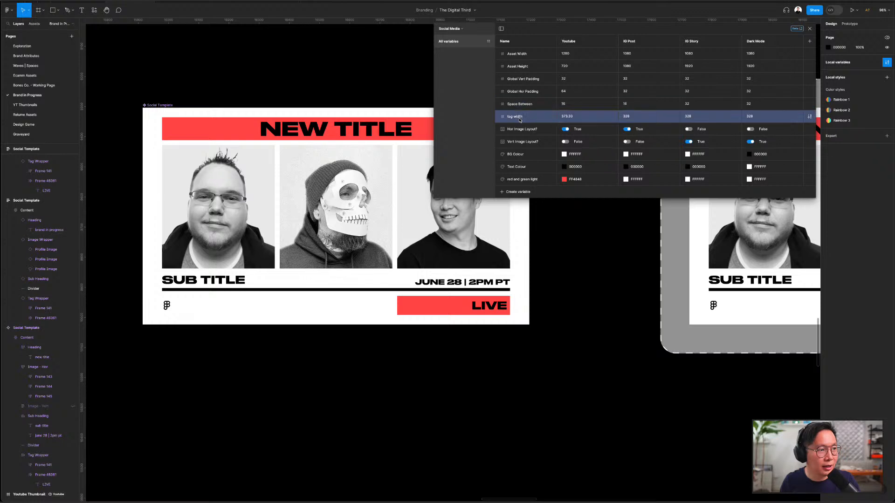
pyautogui.click(447, 315)
pyautogui.click(446, 315)
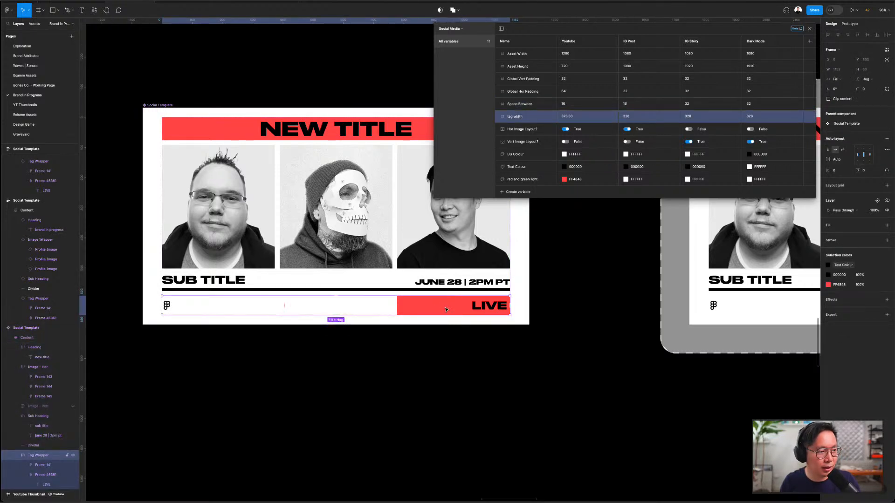
pyautogui.click(446, 309)
# - Review the number variables of the Social Media collection from Asset Width down to tag width
pyautogui.click(604, 78)
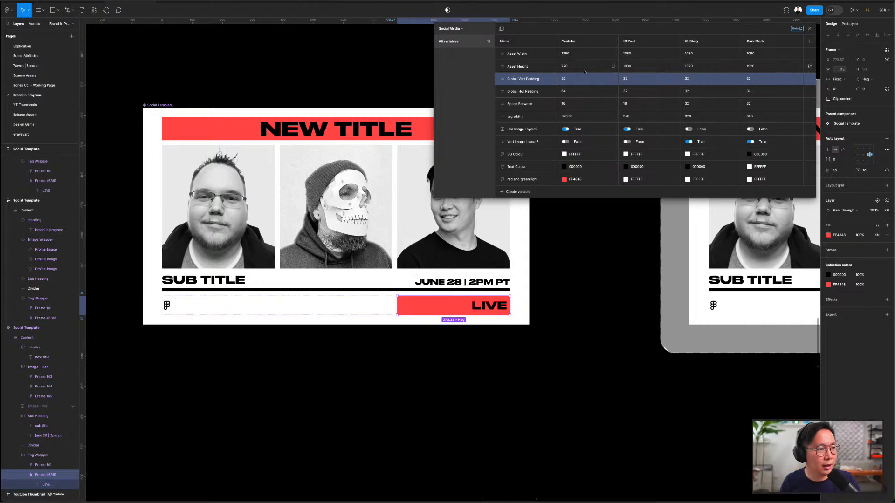
pyautogui.click(537, 55)
pyautogui.click(537, 68)
pyautogui.click(538, 79)
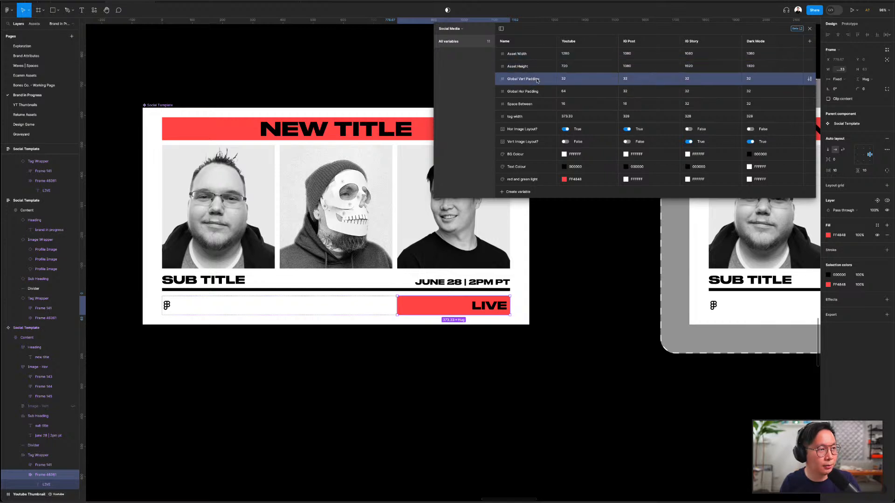
pyautogui.click(546, 92)
pyautogui.click(545, 104)
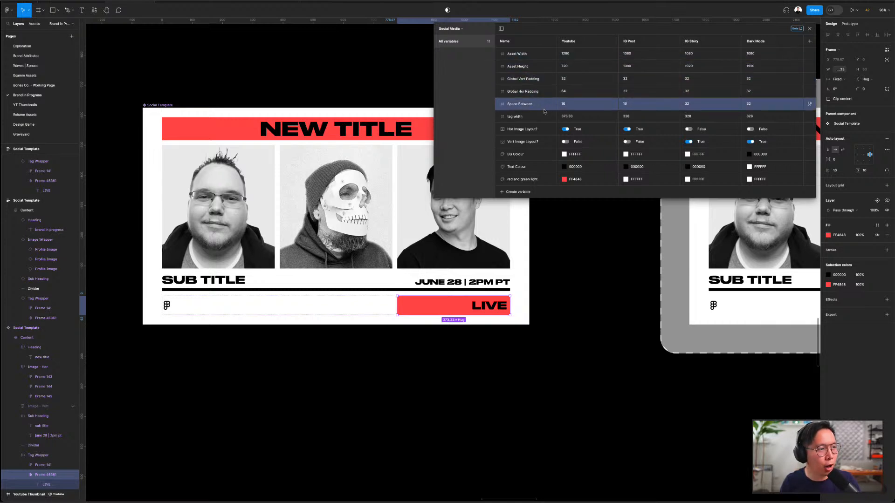
pyautogui.click(542, 119)
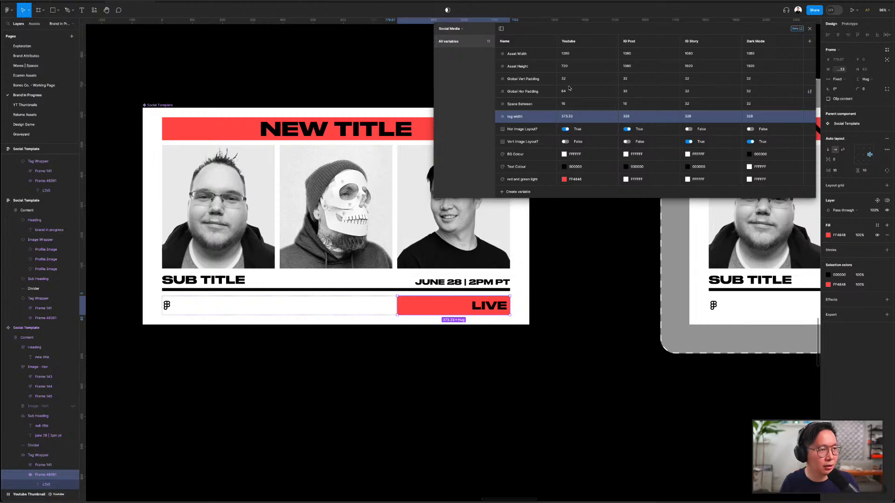
pyautogui.click(535, 57)
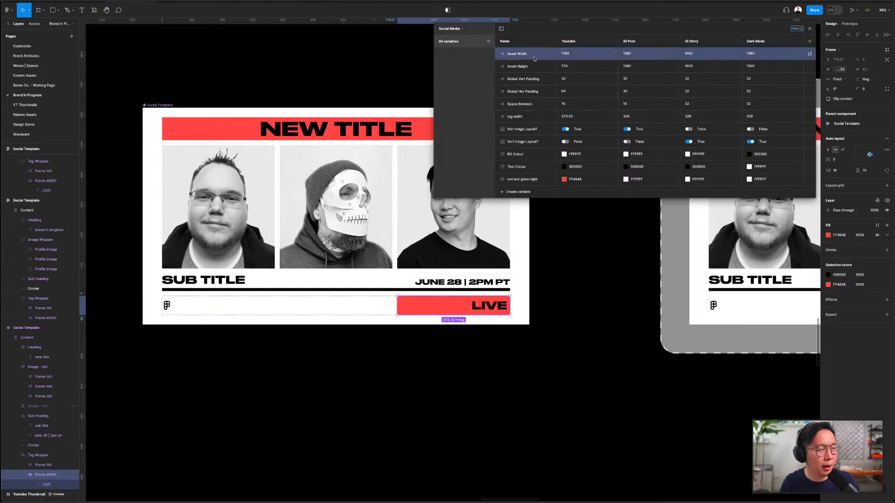
# - Apply the Asset Width variable to the main Social Template component's width and check the variable option for its height
pyautogui.moveTo(578, 213); pyautogui.dragTo(487, 237)
pyautogui.click(487, 236)
pyautogui.hscroll(-3, 487, 237)
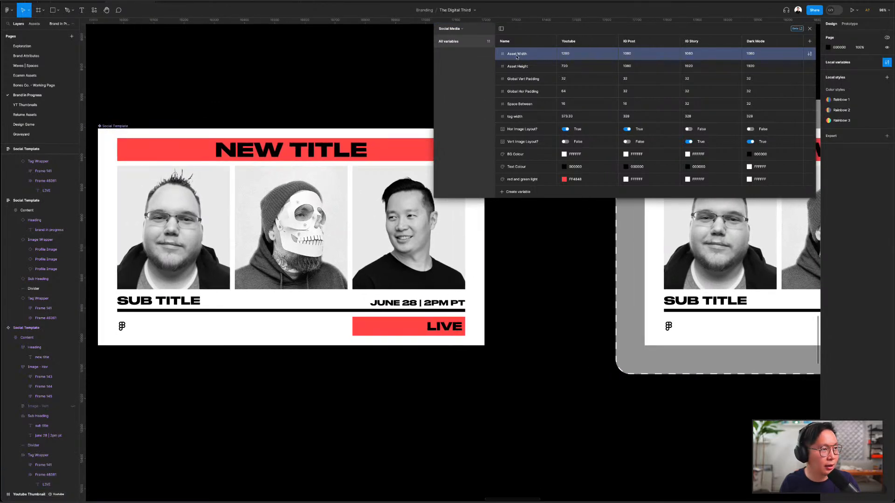
pyautogui.click(114, 126)
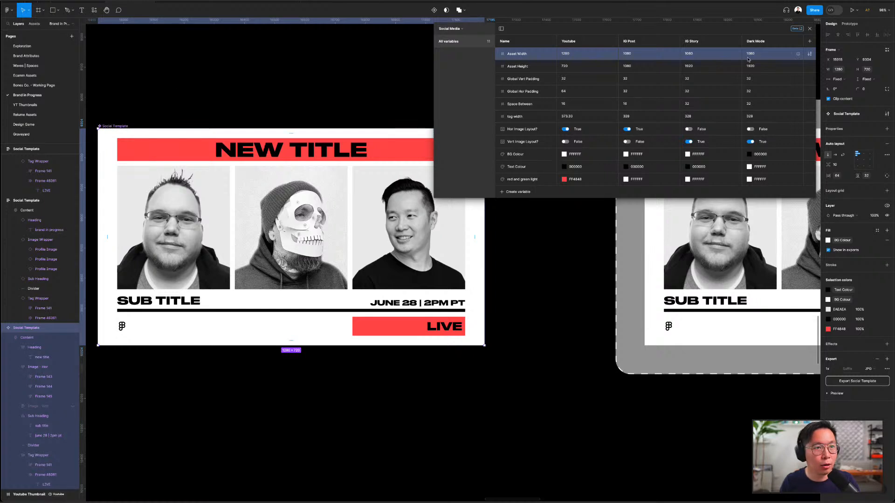
pyautogui.click(849, 70)
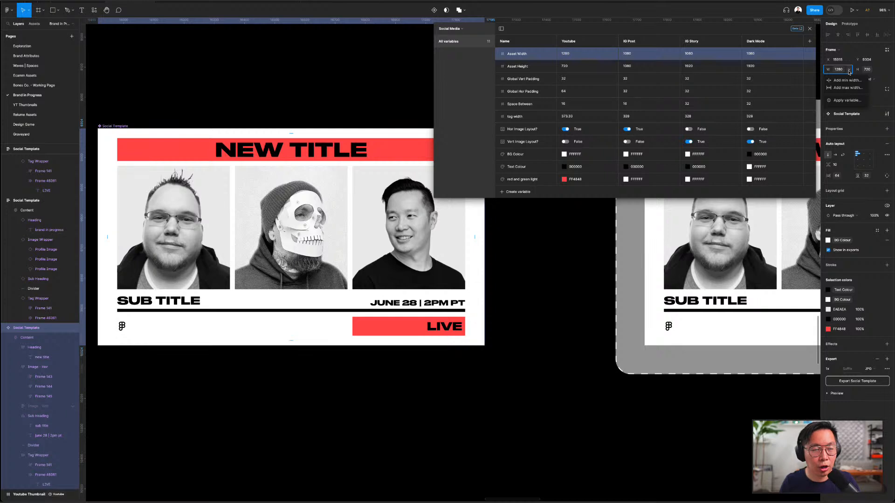
pyautogui.click(851, 100)
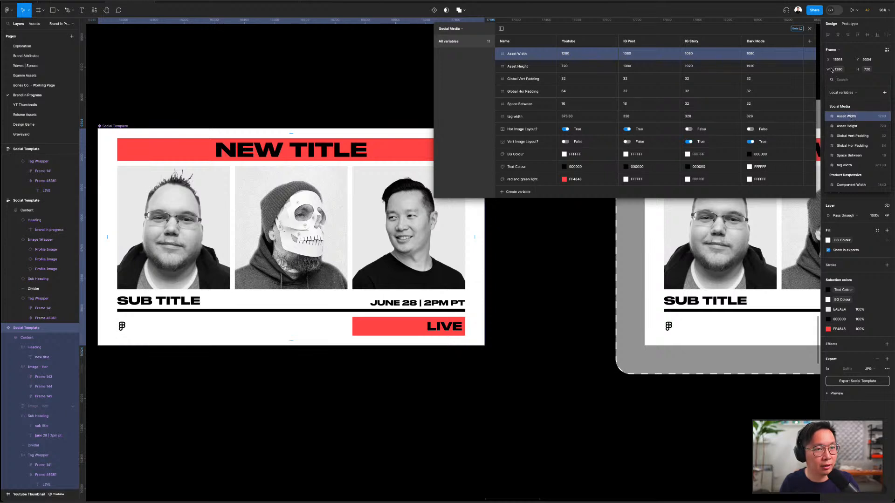
pyautogui.click(877, 117)
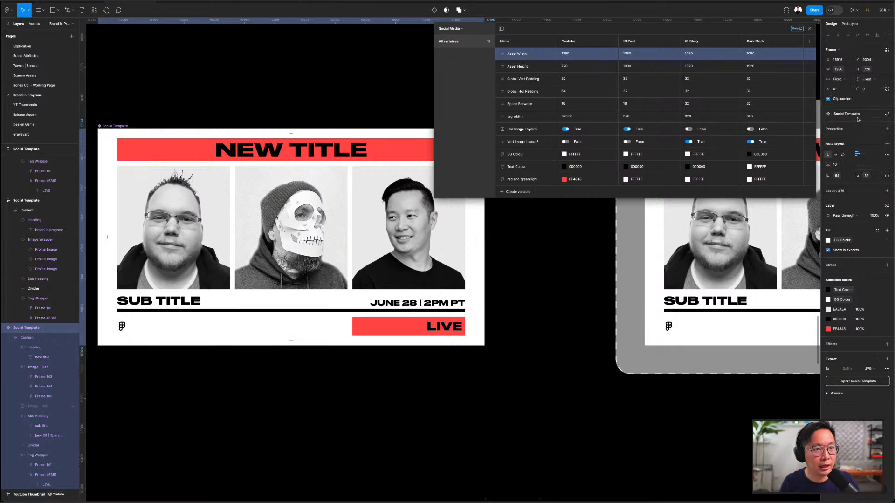
pyautogui.click(879, 70)
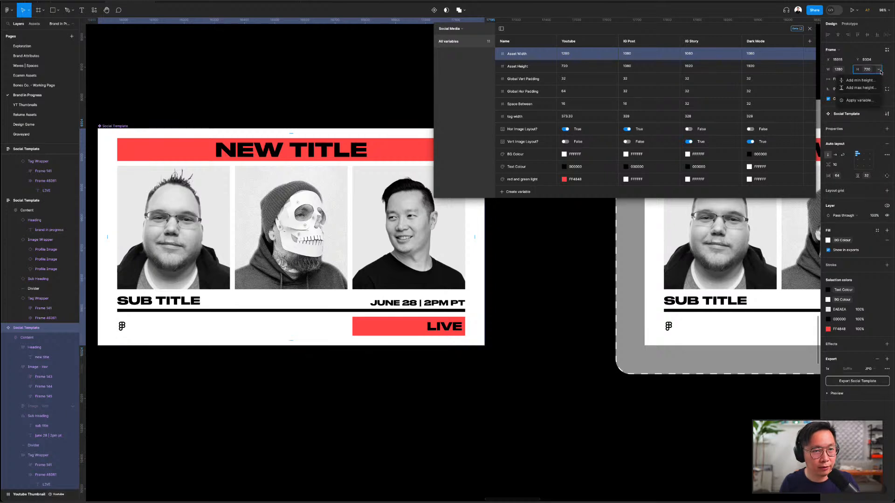
pyautogui.click(880, 71)
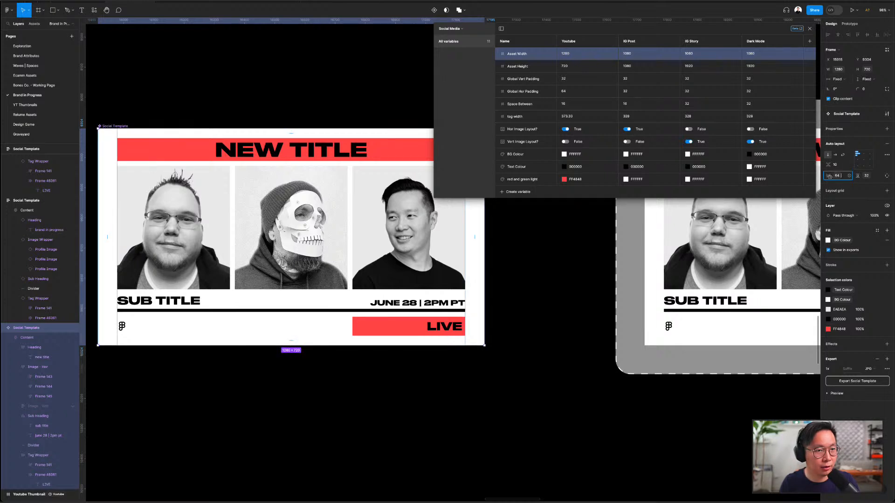
# - Link the horizontal padding of the main Social Template component to the Global Hor Padding variable
pyautogui.moveTo(829, 176); pyautogui.dragTo(829, 176)
pyautogui.click(850, 176)
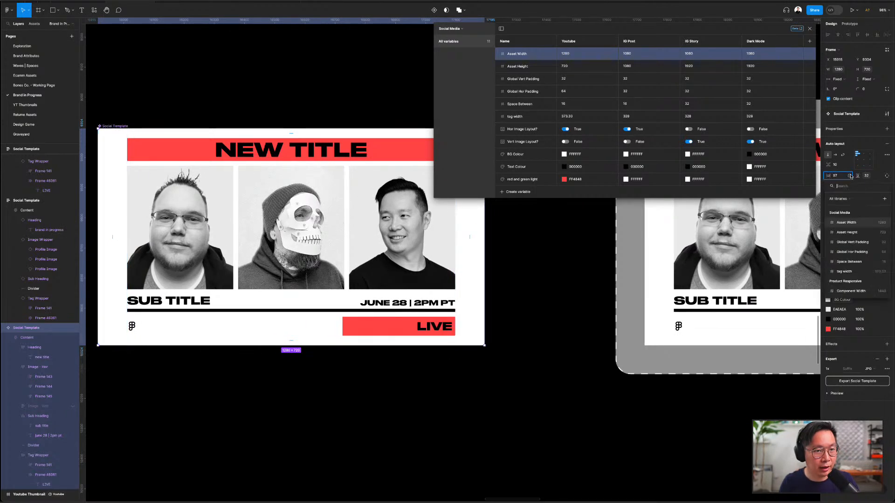
pyautogui.click(853, 252)
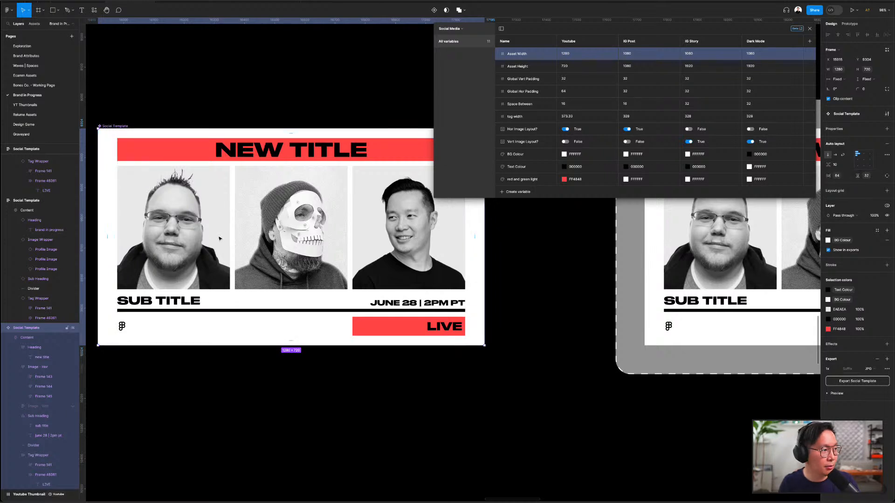
# - Inspect the item spacing options of the main component's Content frame alongside the Space Between variable
pyautogui.click(281, 228)
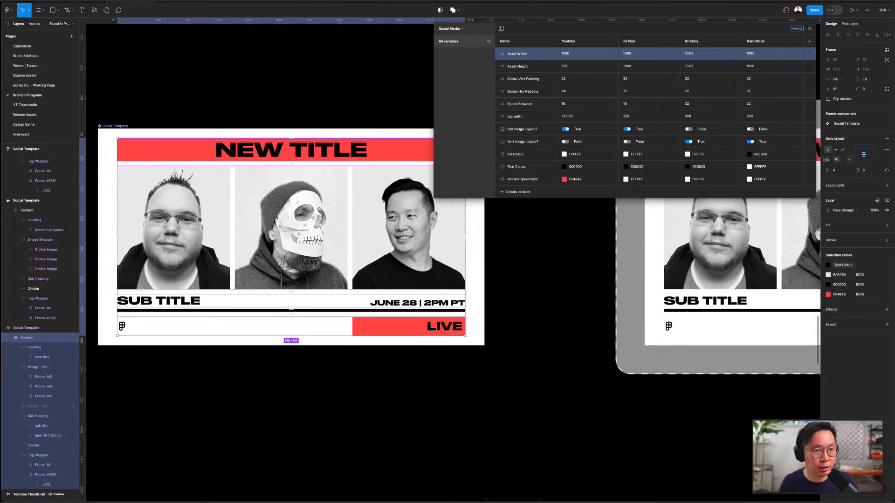
pyautogui.moveTo(826, 159)
pyautogui.mouseDown()
pyautogui.moveTo(848, 157)
pyautogui.moveTo(837, 158)
pyautogui.mouseUp()
pyautogui.click(849, 159)
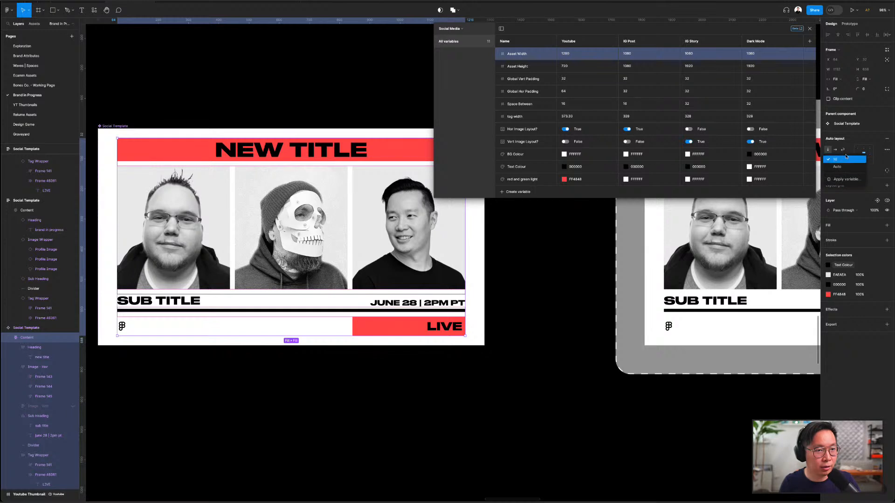
pyautogui.click(571, 106)
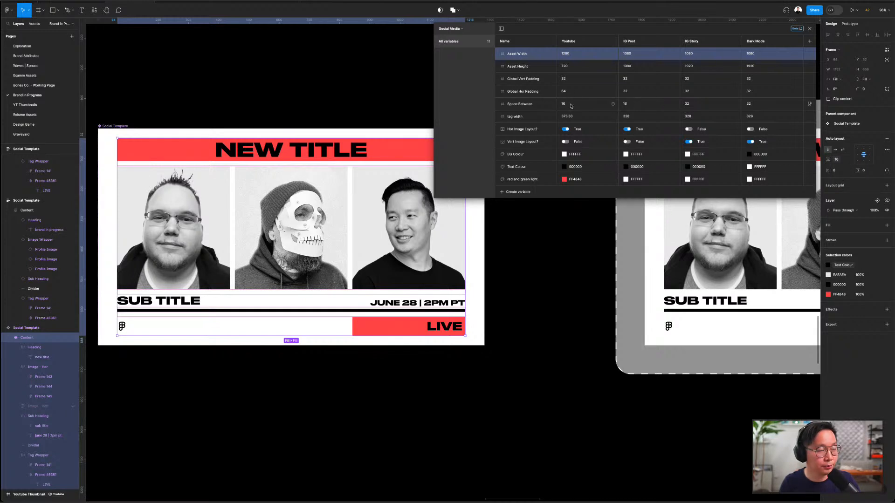
pyautogui.click(517, 252)
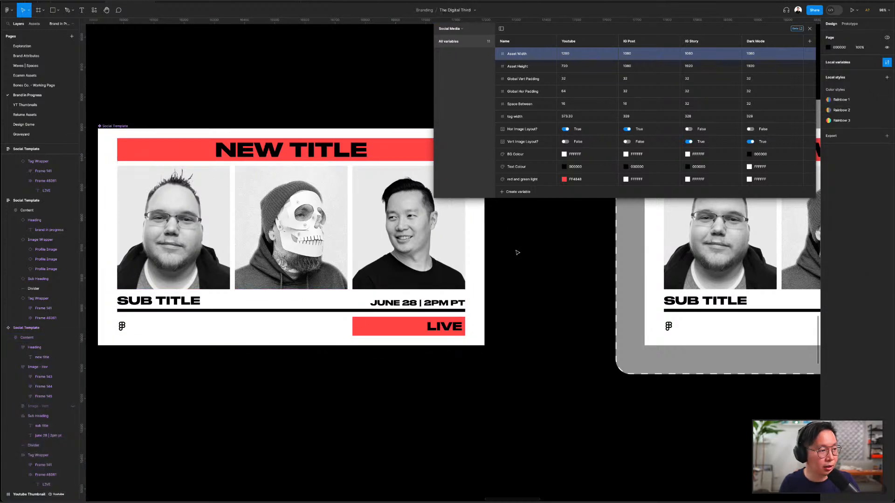
pyautogui.scroll(2, 518, 252)
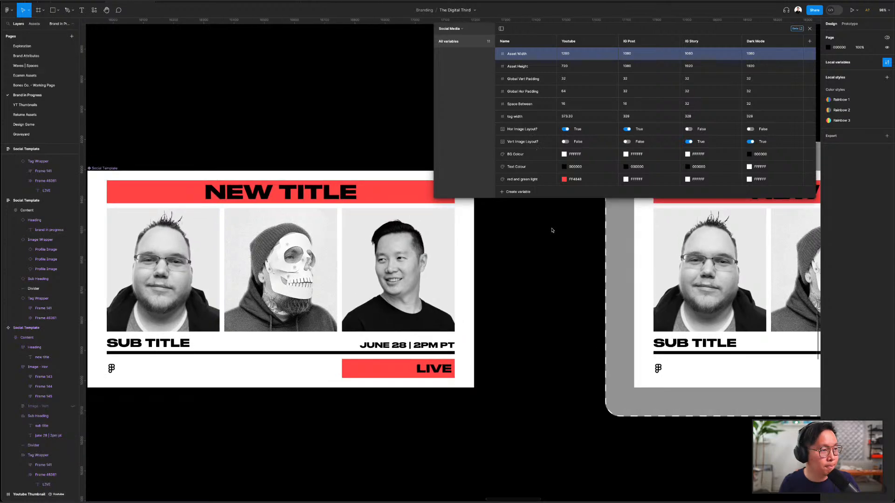
# - Select the Youtube Thumbnail frame and inspect its Social Media variable mode
pyautogui.keyDown('ctrl'); pyautogui.scroll(-3, 552, 231); pyautogui.keyUp('ctrl')
pyautogui.hscroll(5, 490, 256)
pyautogui.keyDown('ctrl'); pyautogui.scroll(-3, 466, 317); pyautogui.keyUp('ctrl')
pyautogui.hscroll(3, 419, 289)
pyautogui.click(360, 252)
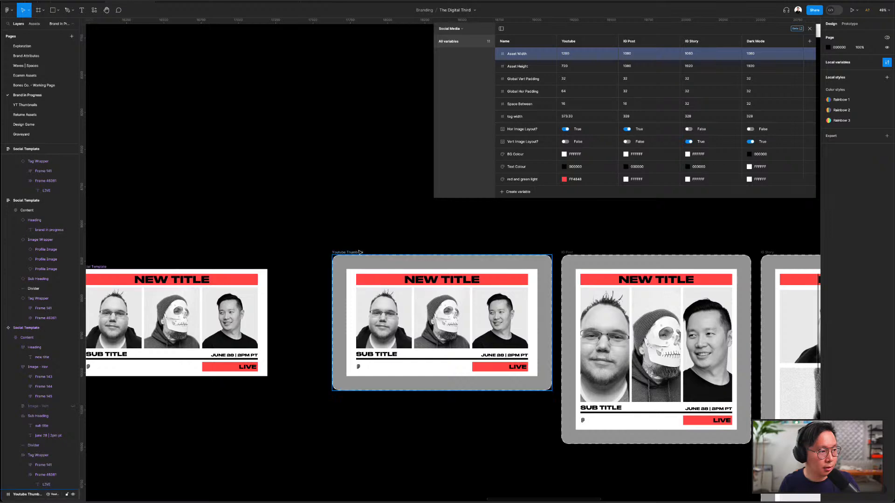
pyautogui.hotkey('shift', '2')
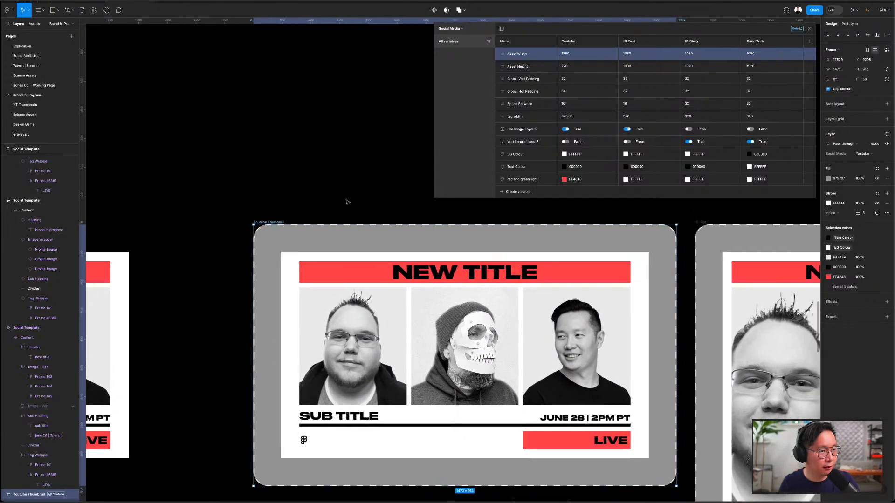
pyautogui.keyDown('ctrl'); pyautogui.scroll(-2, 335, 204); pyautogui.keyUp('ctrl')
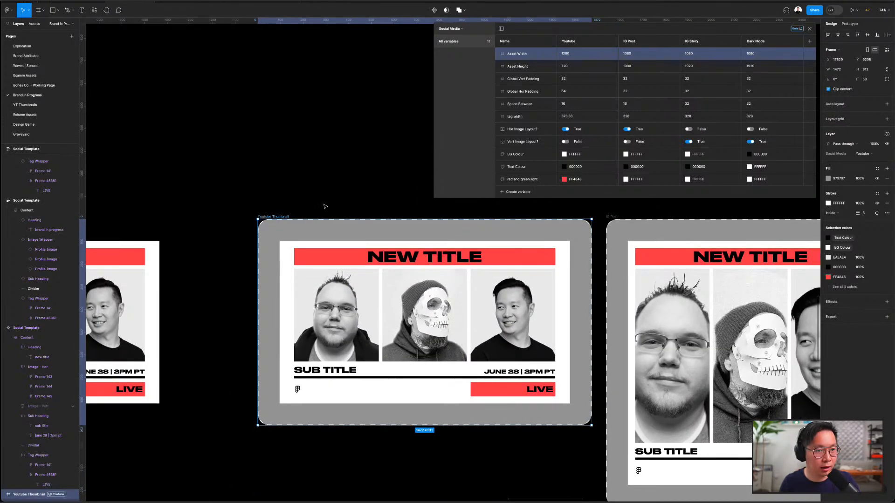
pyautogui.keyDown('ctrl'); pyautogui.scroll(-2, 346, 200); pyautogui.keyUp('ctrl')
pyautogui.click(346, 200)
# - Draw an empty frame about 1342 by 1100 px on the canvas below the Youtube Thumbnail frame
pyautogui.scroll(-3, 347, 262)
pyautogui.press('f')
pyautogui.moveTo(309, 267)
pyautogui.mouseDown()
pyautogui.moveTo(470, 378)
pyautogui.moveTo(514, 425)
pyautogui.moveTo(501, 425)
pyautogui.mouseUp()
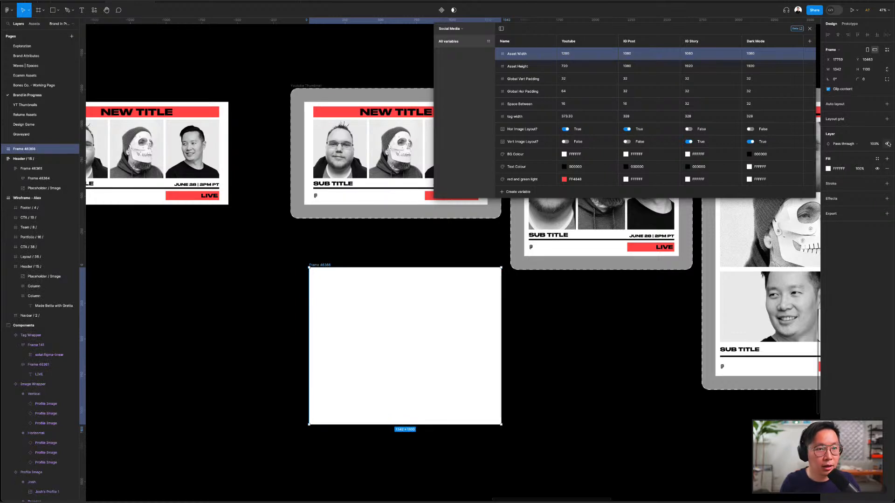
pyautogui.click(423, 244)
pyautogui.moveTo(328, 265); pyautogui.dragTo(314, 258)
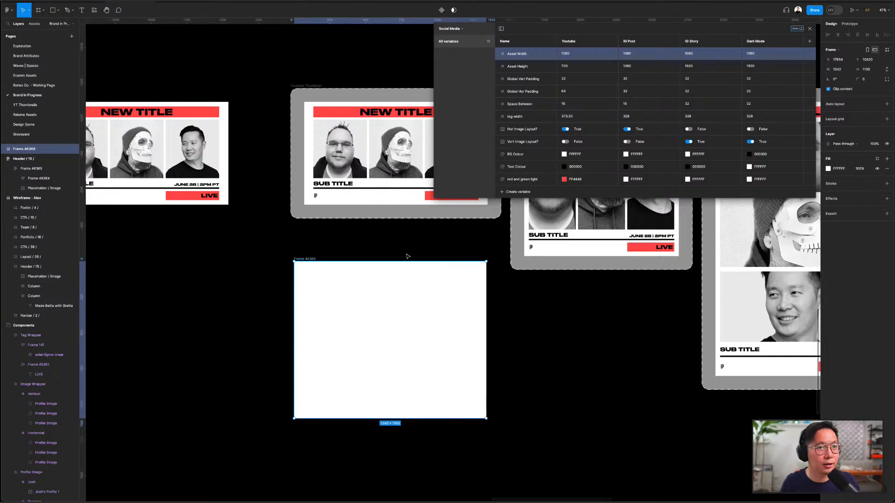
pyautogui.scroll(2, 408, 256)
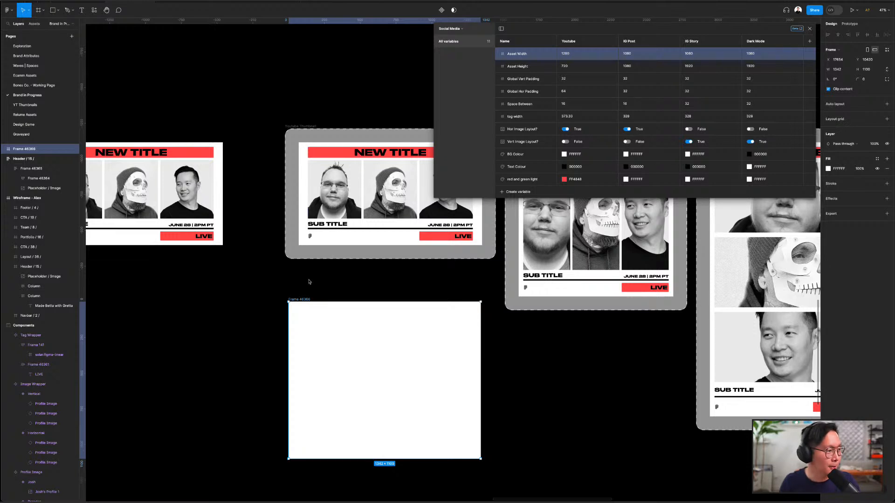
# - Copy the Social Template instance from the Youtube Thumbnail frame into the new empty frame and centre it horizontally
pyautogui.click(332, 283)
pyautogui.click(302, 300)
pyautogui.click(367, 292)
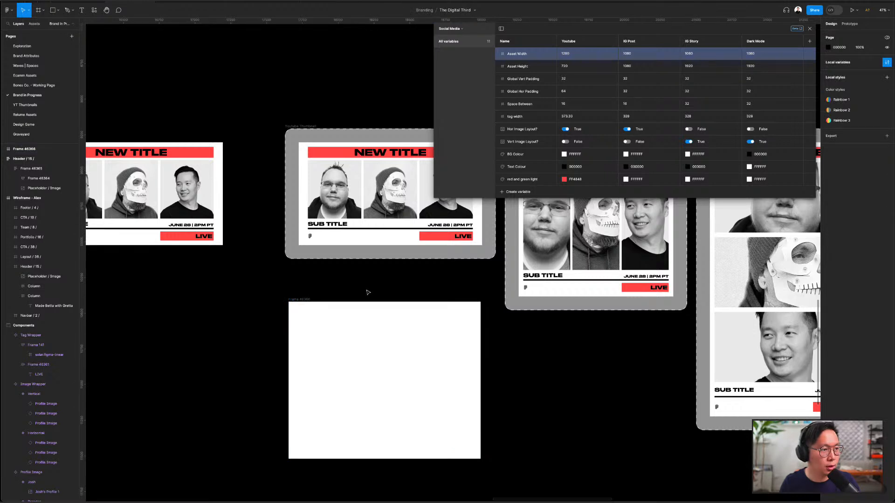
pyautogui.moveTo(341, 204); pyautogui.dragTo(339, 391)
pyautogui.click(386, 281)
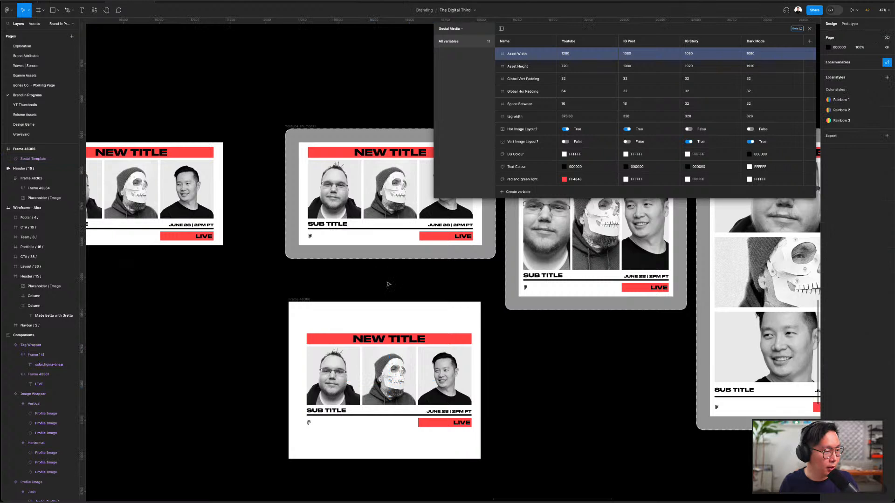
pyautogui.moveTo(382, 366)
pyautogui.mouseDown()
pyautogui.moveTo(373, 364)
pyautogui.moveTo(396, 363)
pyautogui.mouseUp()
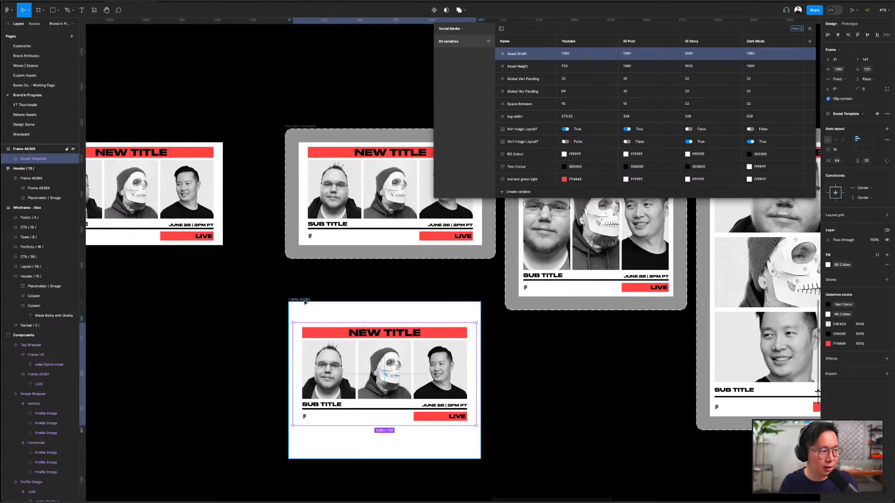
# - Set the Social Media variable mode of the new frame to IG Story
pyautogui.click(304, 299)
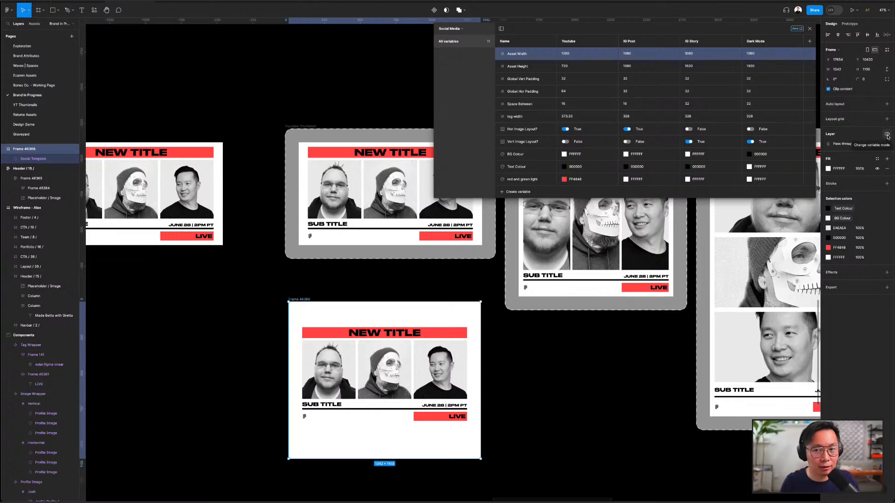
pyautogui.click(887, 135)
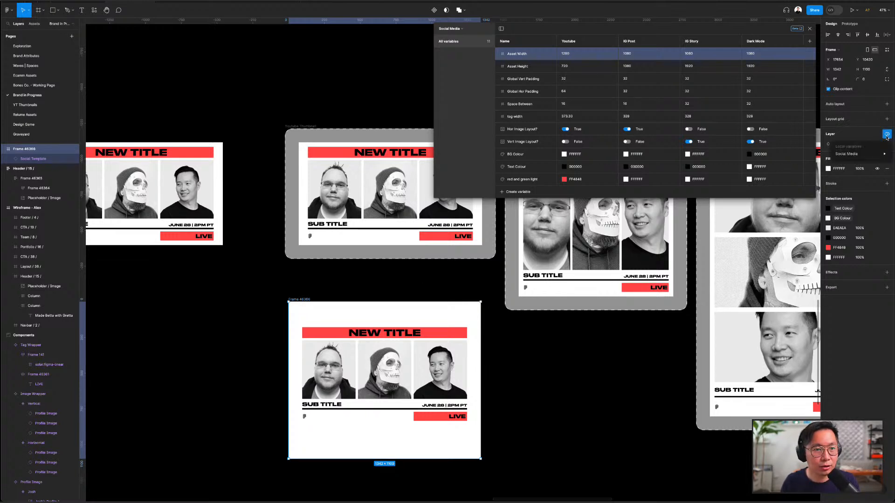
pyautogui.moveTo(856, 158)
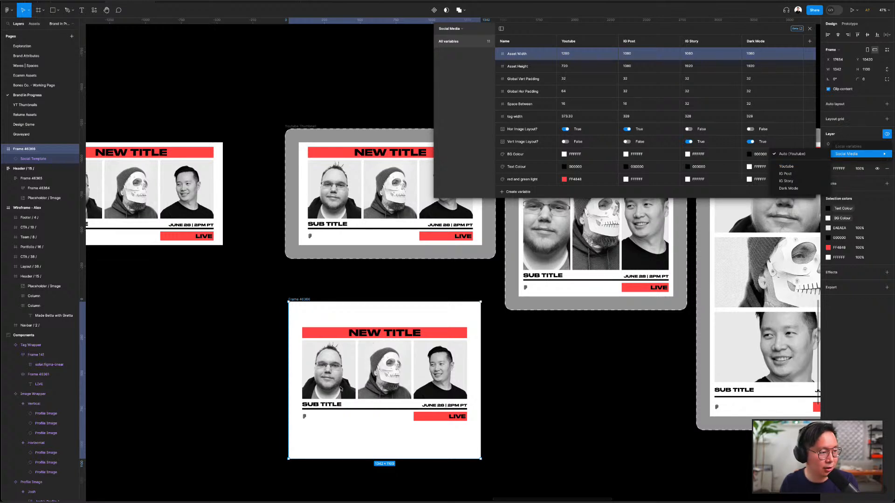
pyautogui.click(798, 183)
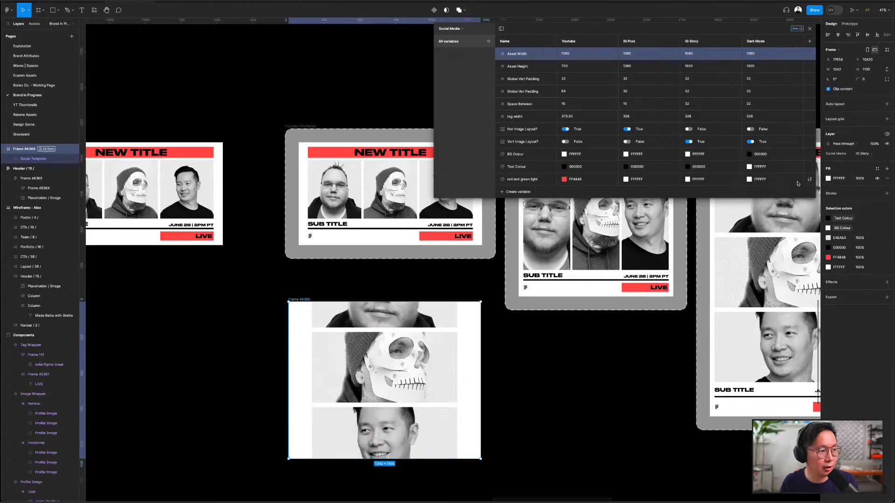
# - Extend the new frame downward to about 2140 px high to fit the tall Social Template instance
pyautogui.click(510, 456)
pyautogui.scroll(-2, 510, 456)
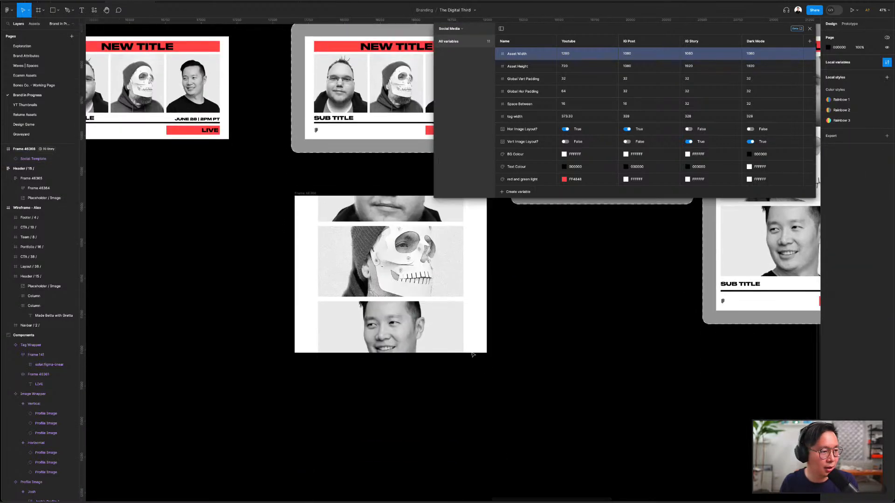
pyautogui.click(411, 329)
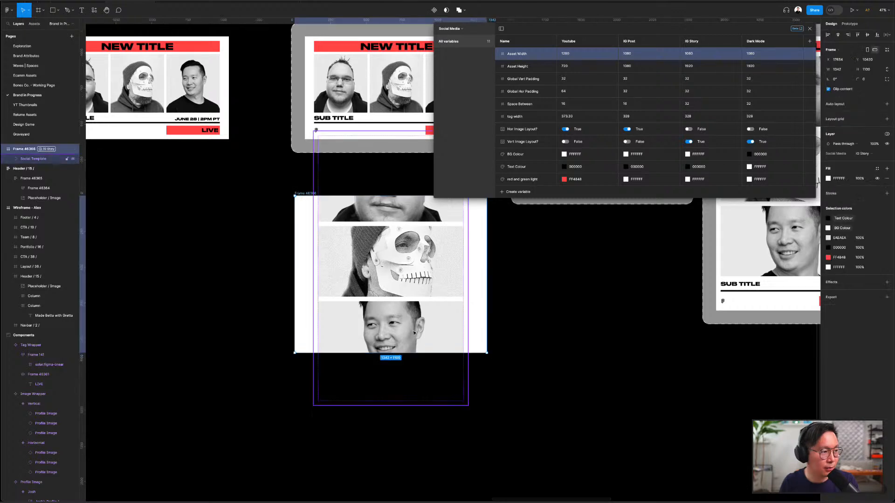
pyautogui.moveTo(454, 354); pyautogui.dragTo(454, 434)
pyautogui.scroll(1, 516, 353)
pyautogui.scroll(-5, 517, 352)
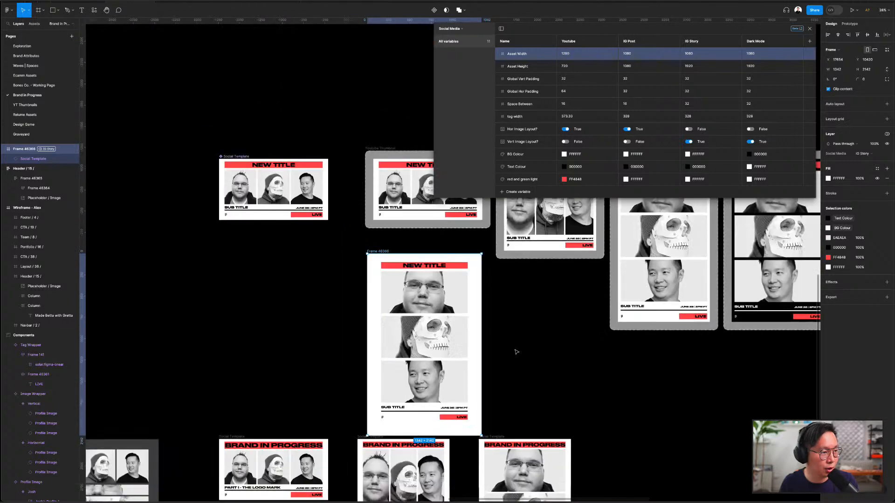
# - Switch the new frame's Social Media variable mode to IG Post and finally to Dark Mode
pyautogui.click(421, 334)
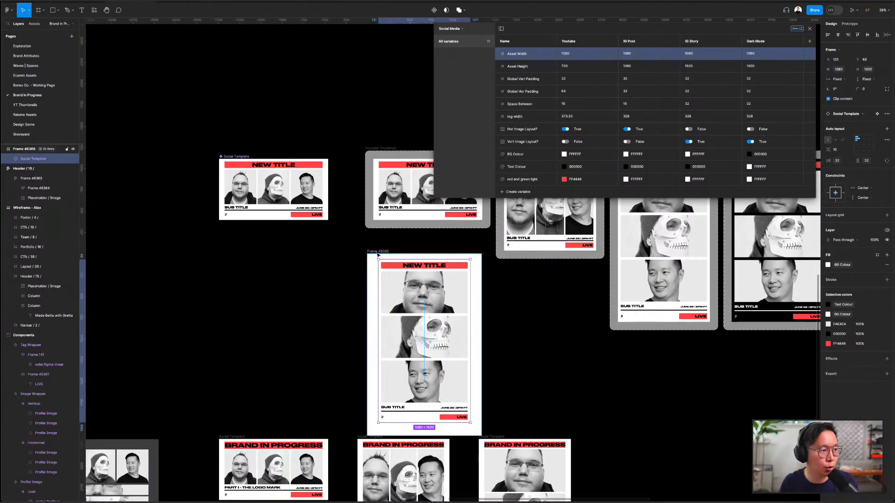
pyautogui.click(383, 252)
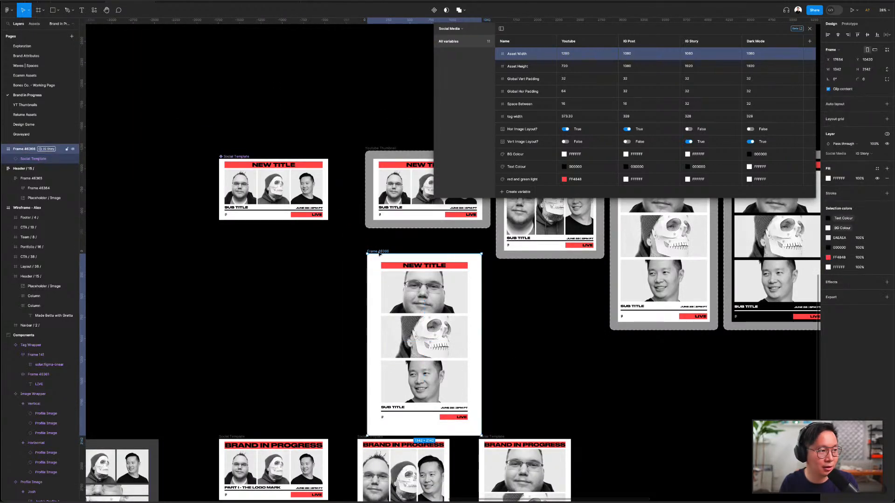
pyautogui.click(869, 154)
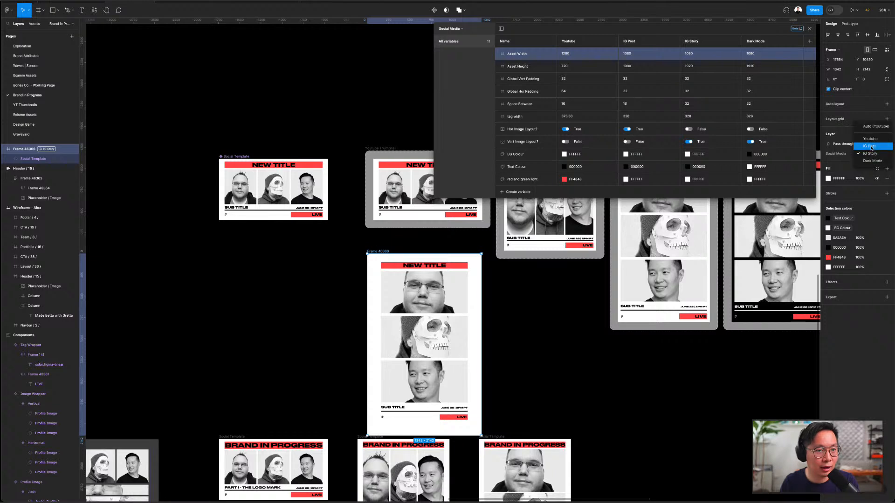
pyautogui.click(870, 146)
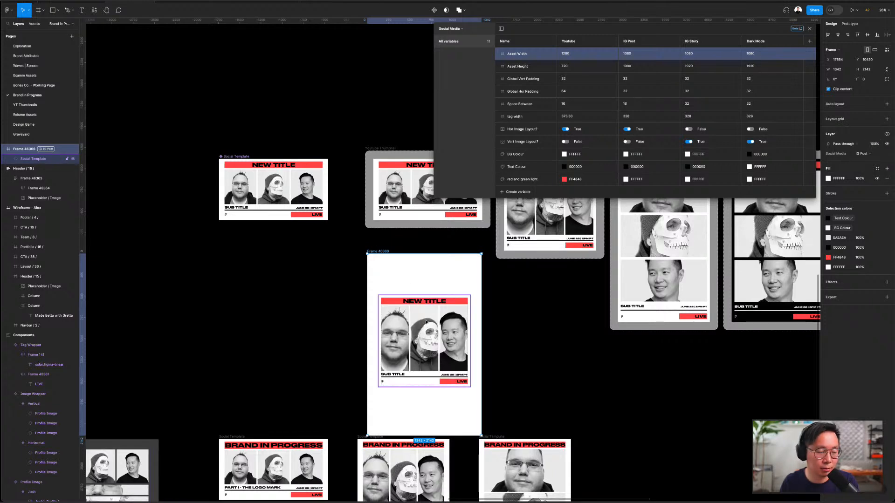
pyautogui.click(864, 154)
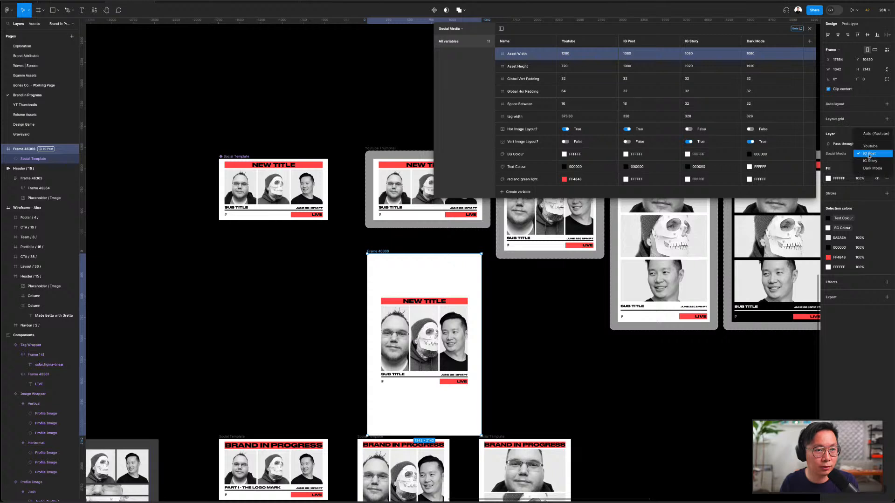
pyautogui.click(872, 168)
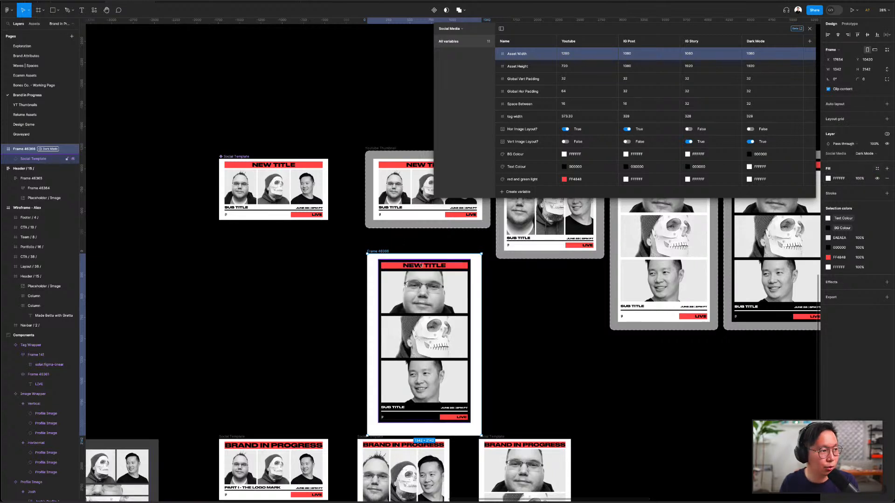
# - Check the Social Media variable mode of the existing IG Story frame
pyautogui.click(530, 289)
pyautogui.scroll(4, 530, 289)
pyautogui.hscroll(3, 530, 290)
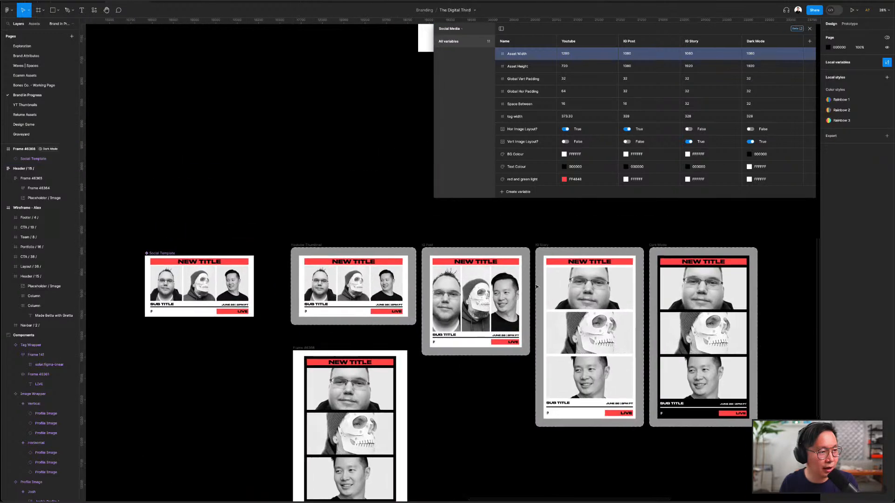
pyautogui.click(541, 248)
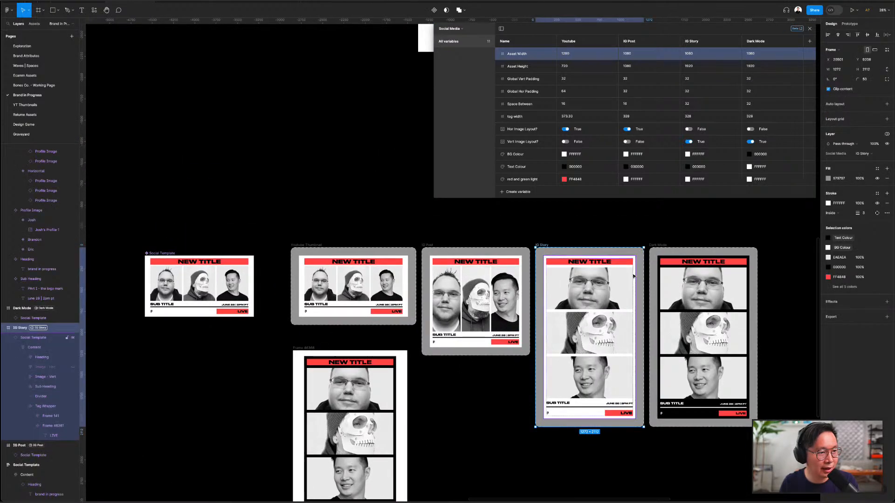
pyautogui.click(632, 233)
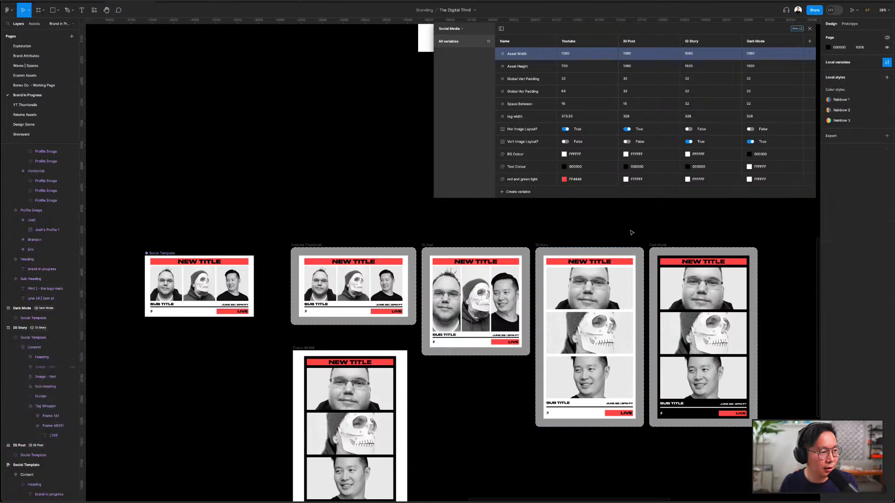
pyautogui.scroll(-2, 662, 240)
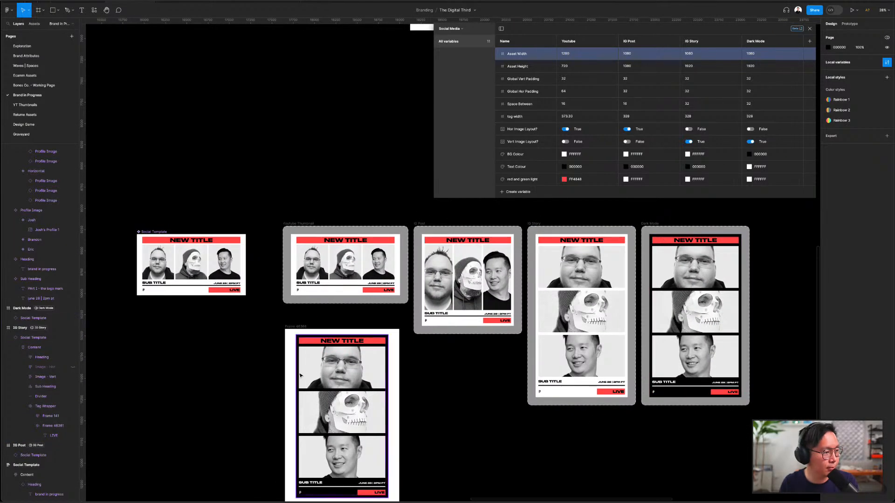
# - Move the Social Template instance out of the new frame onto the canvas and set its own Social Media mode to IG Story
pyautogui.moveTo(354, 363); pyautogui.dragTo(211, 351)
pyautogui.hscroll(-3, 211, 352)
pyautogui.scroll(5, 230, 330)
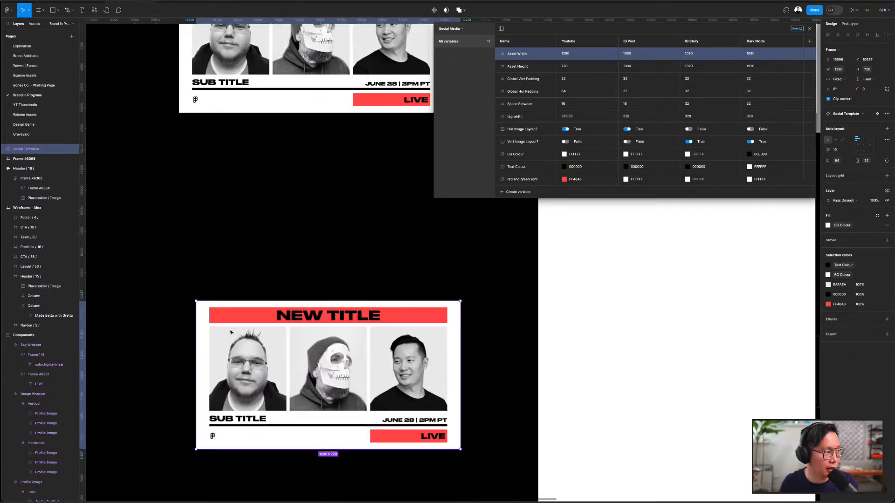
pyautogui.scroll(-3, 230, 332)
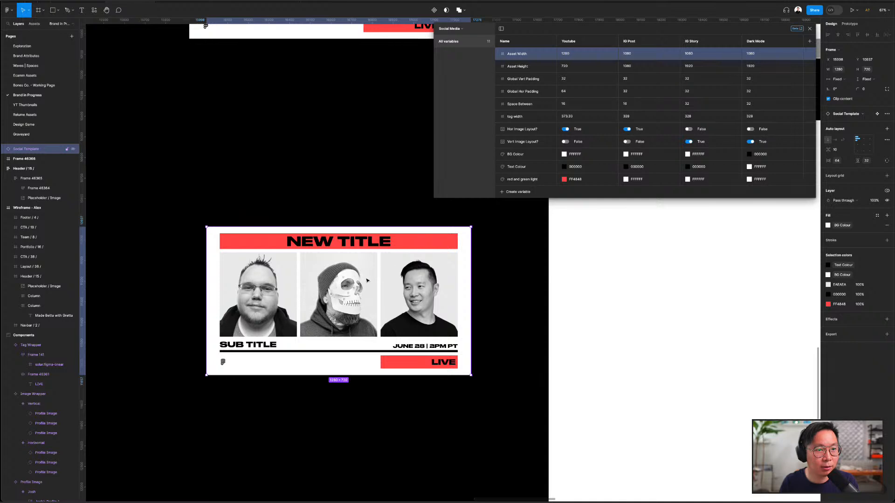
pyautogui.click(888, 191)
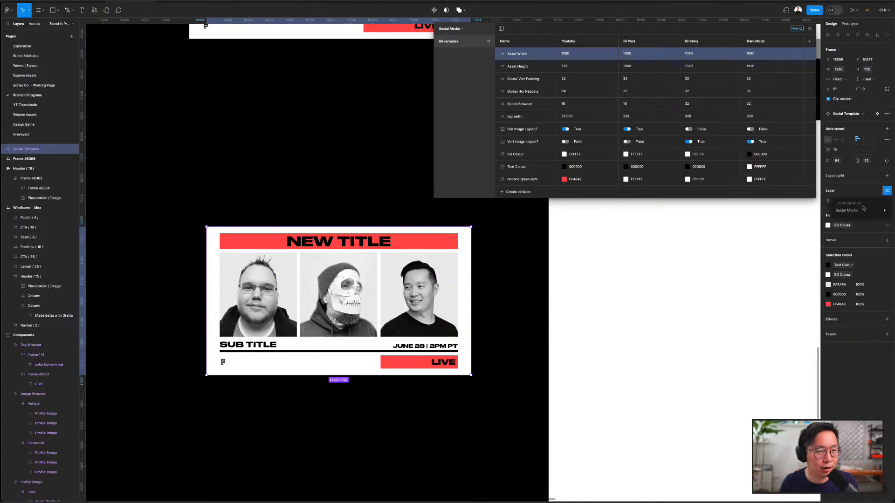
pyautogui.moveTo(858, 214)
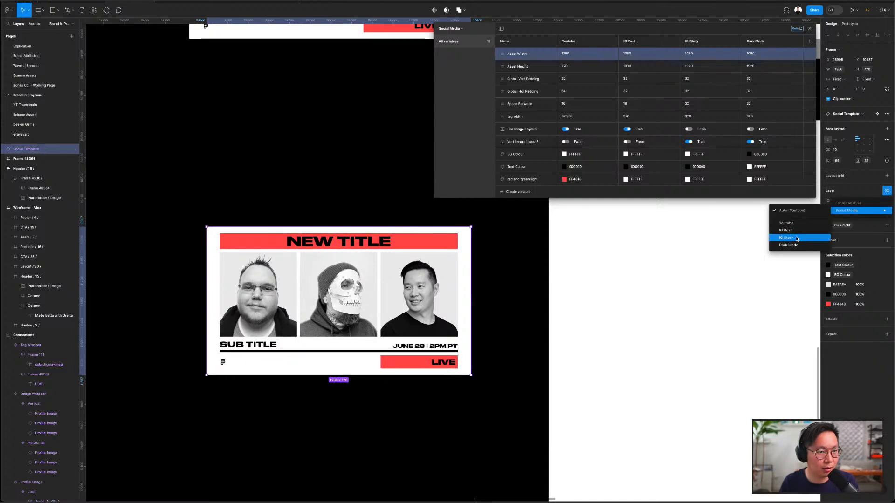
pyautogui.click(797, 239)
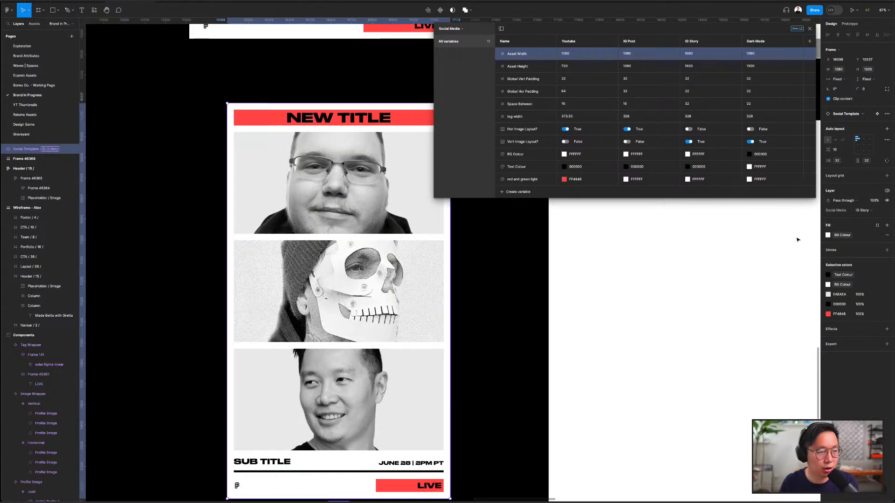
# - Delete the empty white frame beside the loose Social Template instance
pyautogui.scroll(-5, 680, 250)
pyautogui.click(566, 261)
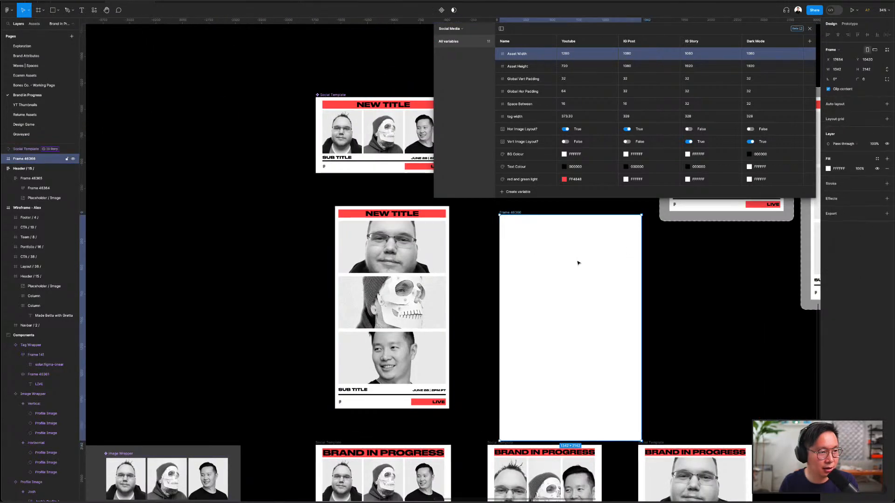
pyautogui.press('Delete')
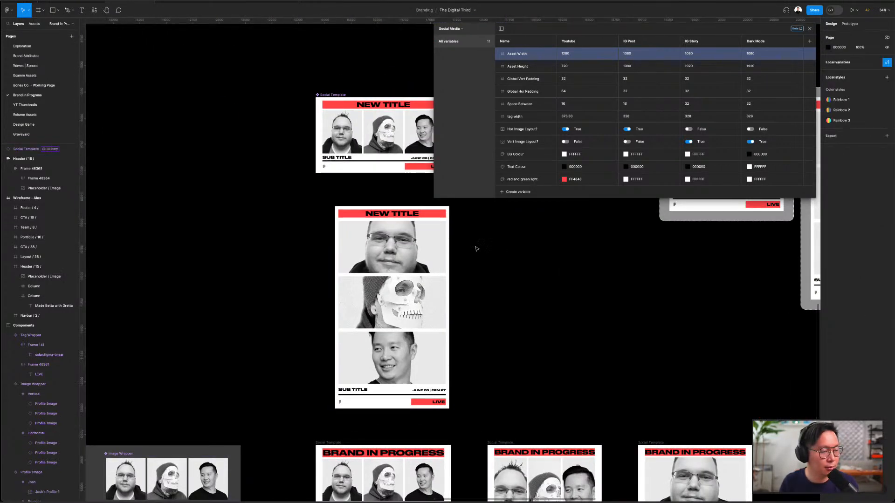
# - Set the loose Social Template instance's Social Media mode to Dark Mode and move it below the Youtube Thumbnail and IG Post frames
pyautogui.scroll(2, 476, 248)
pyautogui.click(340, 247)
pyautogui.click(863, 210)
pyautogui.click(871, 221)
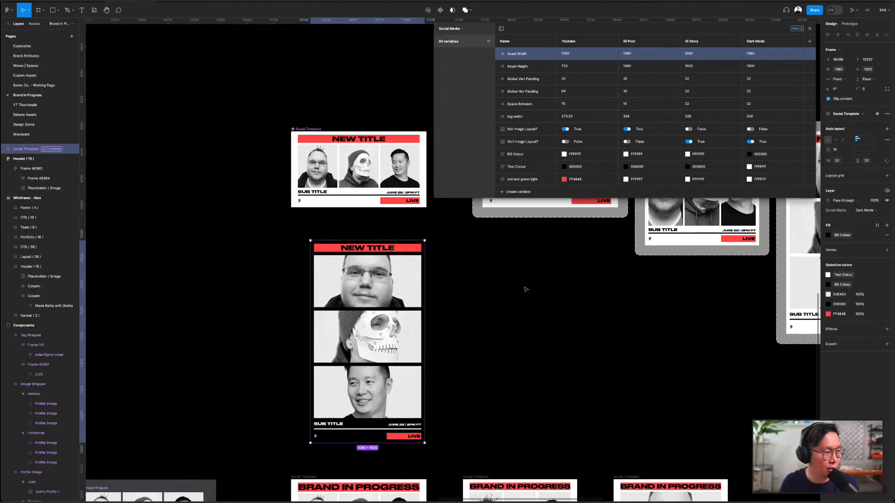
pyautogui.moveTo(349, 306); pyautogui.dragTo(647, 286)
pyautogui.scroll(-2, 644, 284)
pyautogui.hscroll(5, 636, 281)
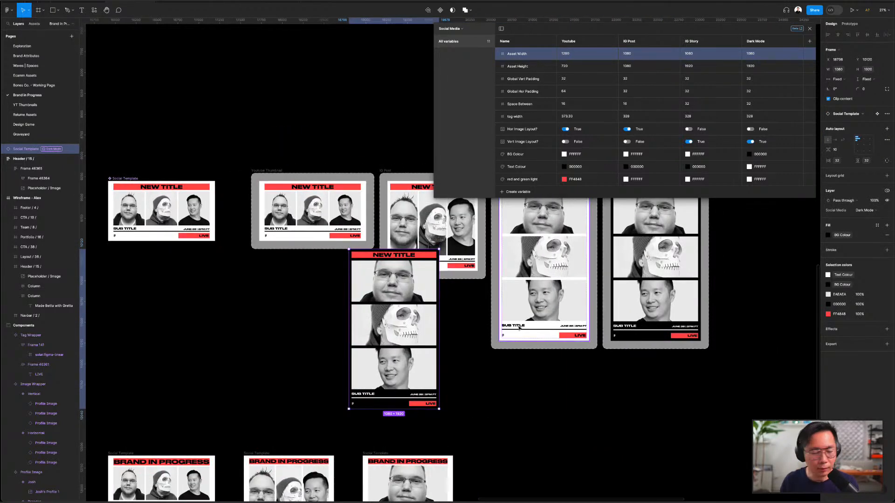
# - Delete the loose Dark Mode Social Template instance below the Youtube Thumbnail and IG Post frames
pyautogui.press('Delete')
pyautogui.scroll(1, 405, 319)
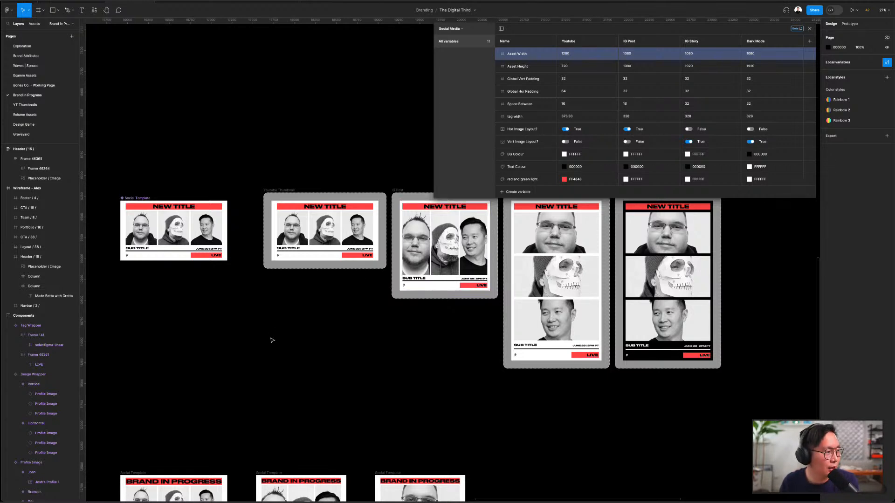
pyautogui.hscroll(-5, 272, 340)
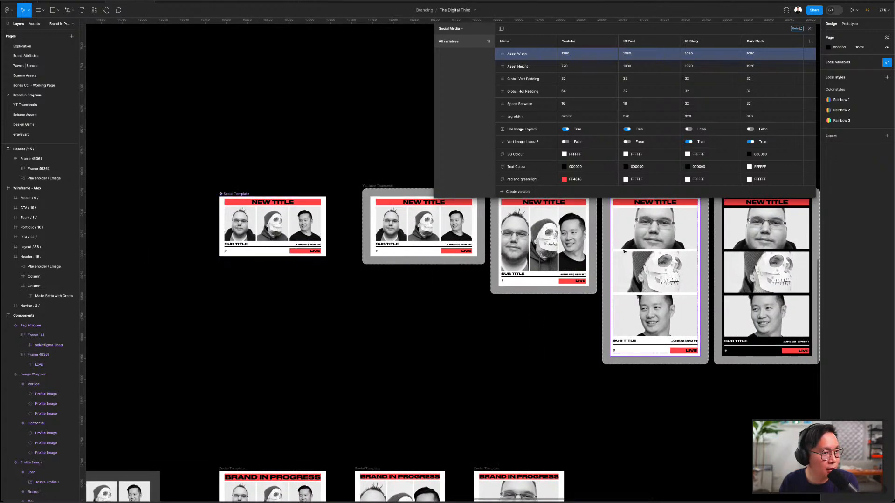
# - Examine the Social Template instance in the IG Post frame and compare its image layout with the neighbouring frames
pyautogui.hscroll(2, 499, 262)
pyautogui.scroll(2, 500, 262)
pyautogui.click(500, 263)
pyautogui.scroll(2, 480, 264)
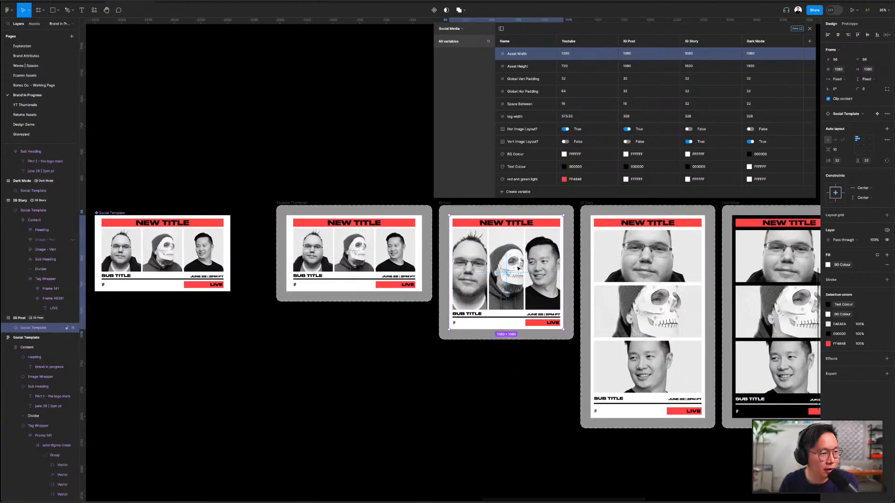
pyautogui.scroll(2, 480, 265)
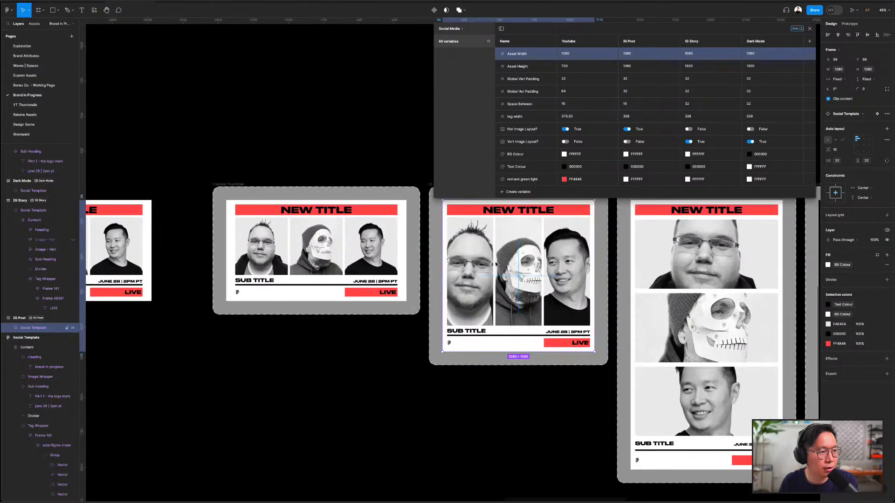
pyautogui.scroll(2, 479, 265)
pyautogui.hscroll(1, 478, 266)
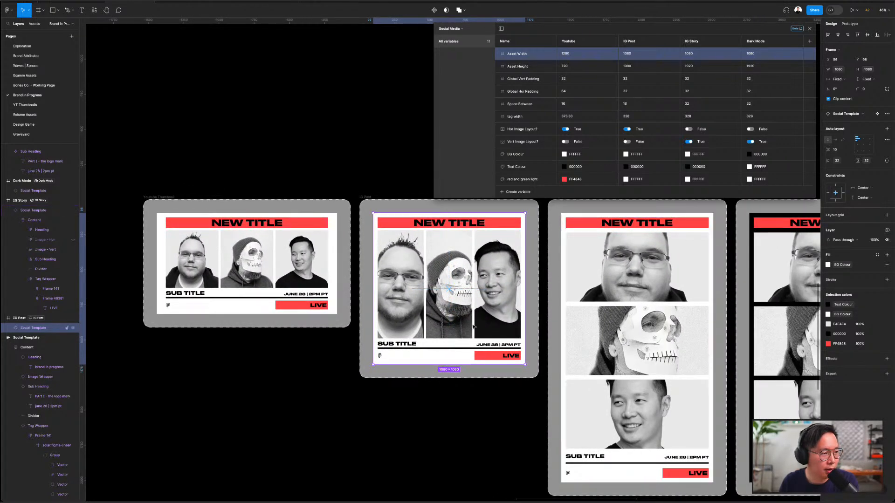
# - Make the hidden Image - Vert layer visible in the main Social Template component
pyautogui.scroll(-4, 480, 321)
pyautogui.hscroll(-5, 480, 322)
pyautogui.click(335, 229)
pyautogui.doubleClick(335, 230)
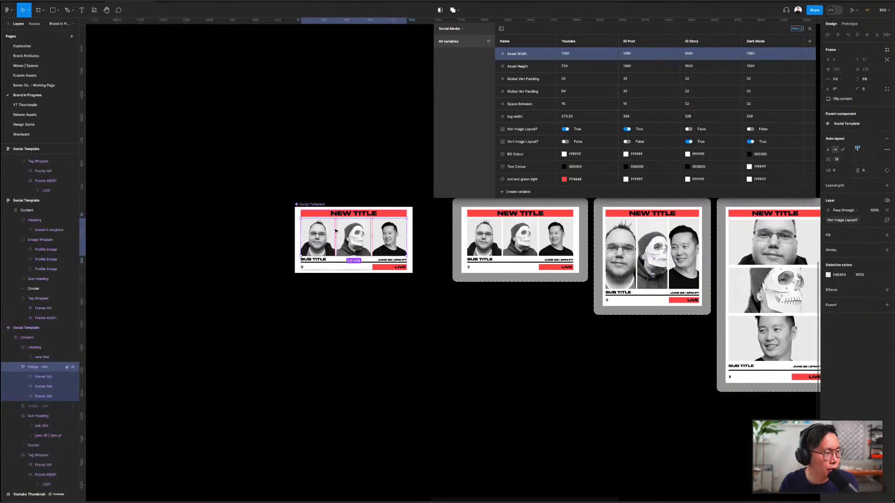
pyautogui.scroll(4, 334, 229)
pyautogui.scroll(-1, 42, 378)
pyautogui.scroll(-4, 42, 378)
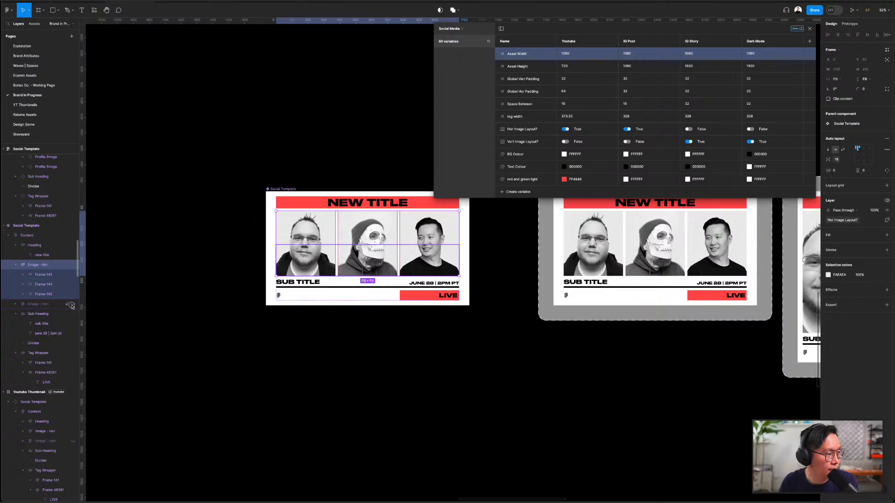
pyautogui.click(72, 305)
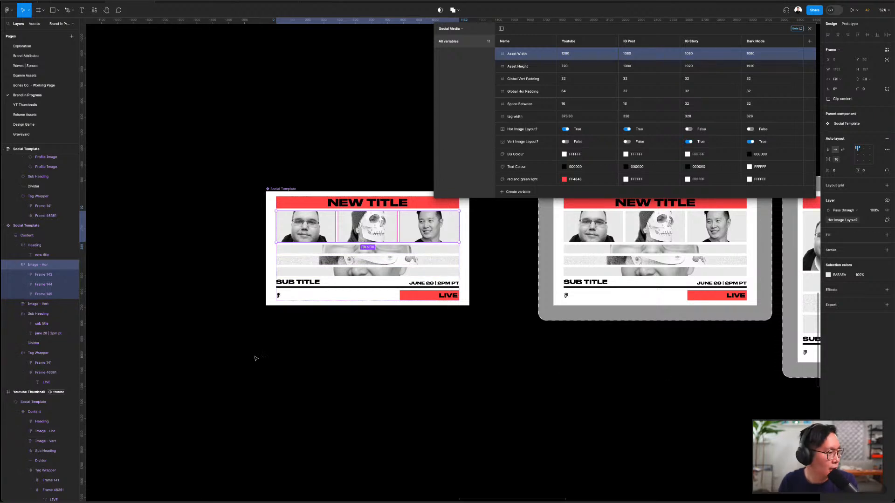
# - Detach the visibility variable from the main component's Image - Hor layer and bind its visibility to Hor Image Layout? again
pyautogui.click(314, 324)
pyautogui.click(330, 225)
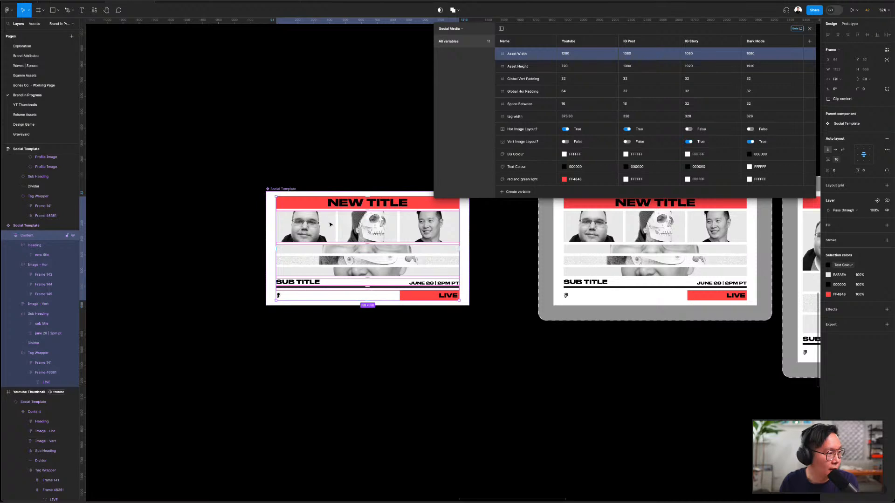
pyautogui.doubleClick(330, 224)
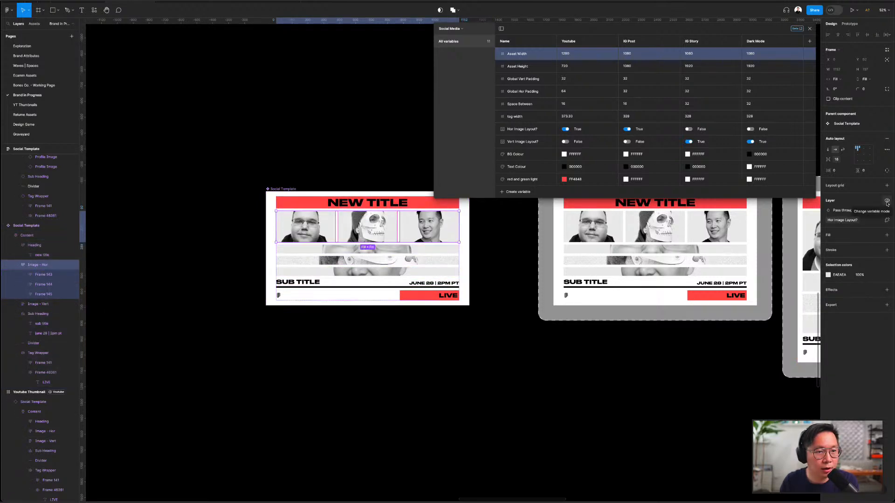
pyautogui.click(887, 221)
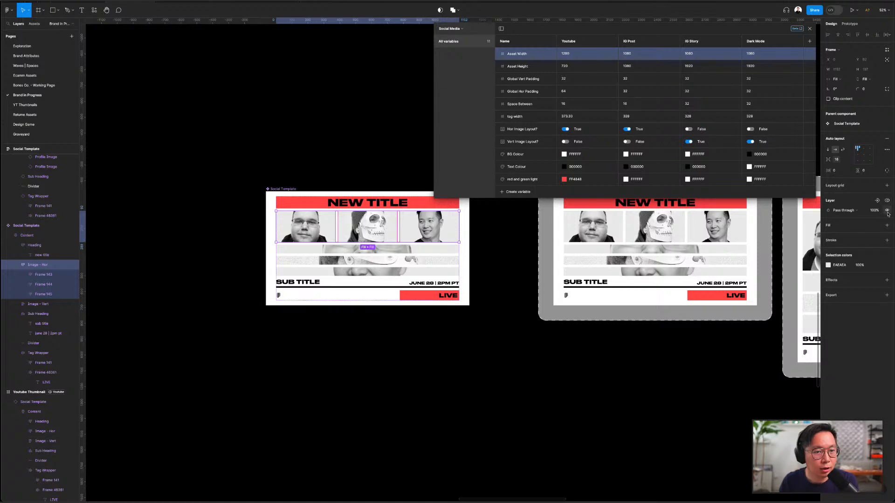
pyautogui.click(887, 211)
pyautogui.click(887, 211)
pyautogui.click(887, 211)
pyautogui.click(887, 211)
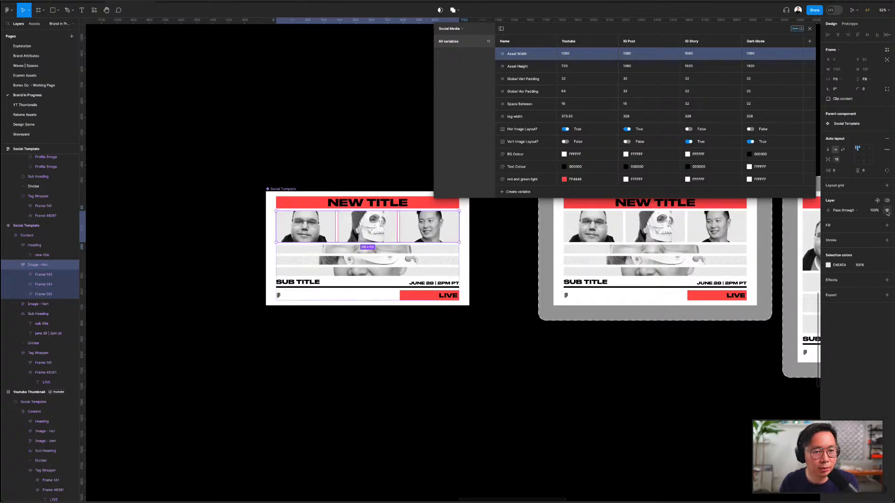
pyautogui.rightClick(887, 211)
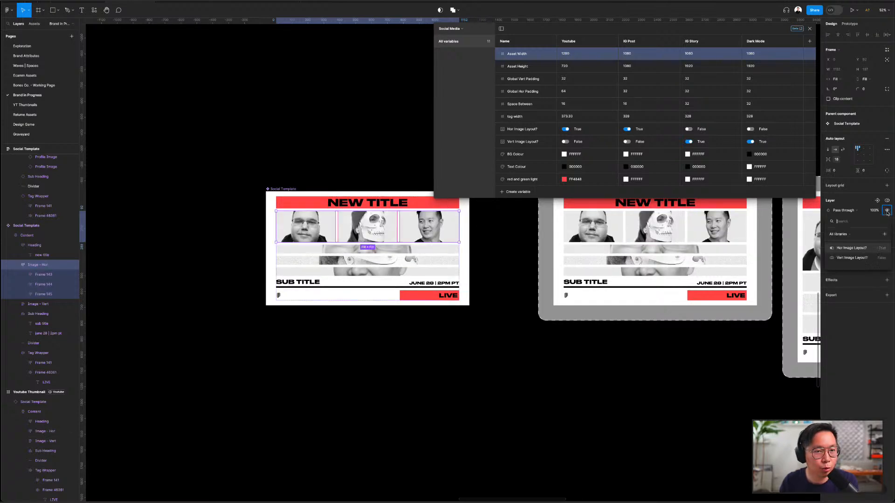
pyautogui.click(851, 249)
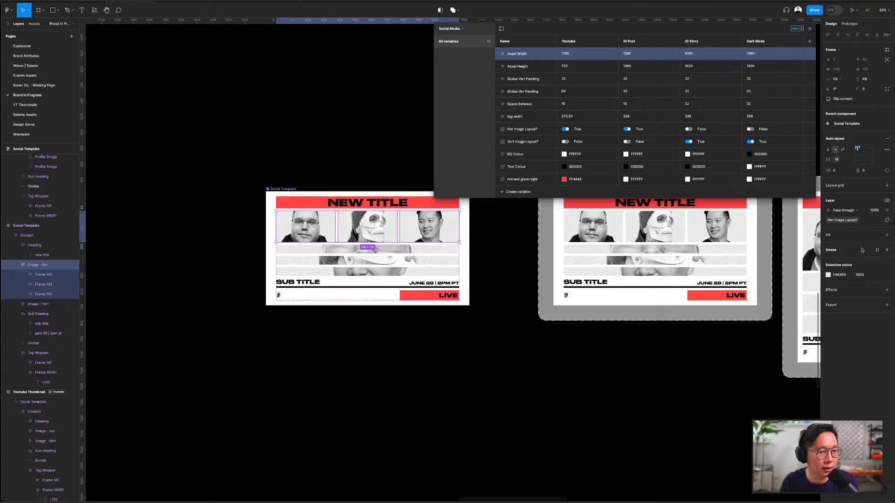
# - Bind the visibility of the Image - Vert layer to the Vert Image Layout? variable
pyautogui.click(348, 267)
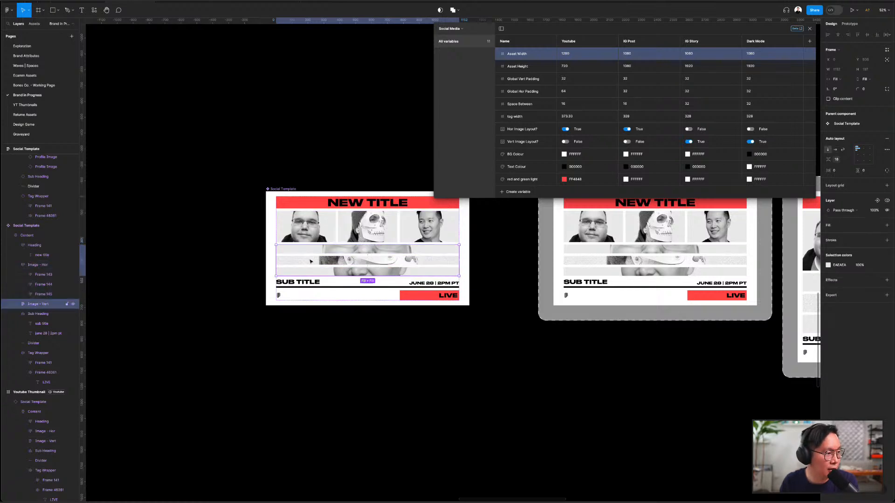
pyautogui.scroll(5, 345, 269)
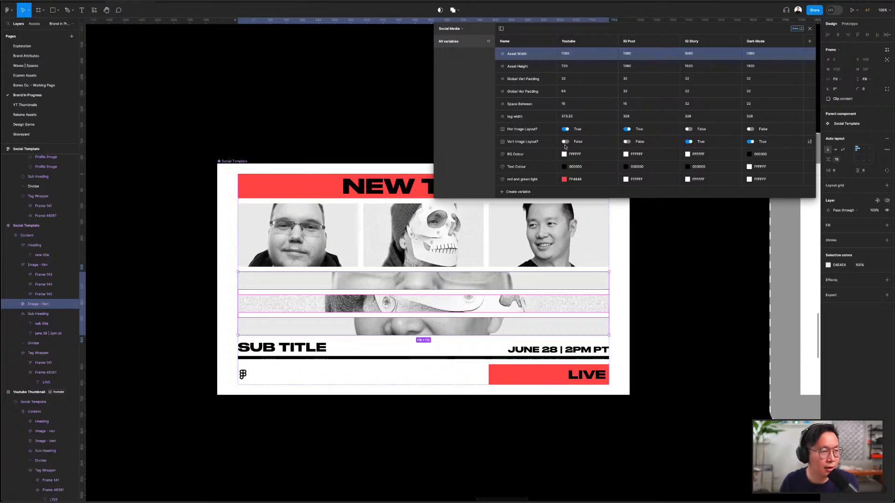
pyautogui.click(887, 210)
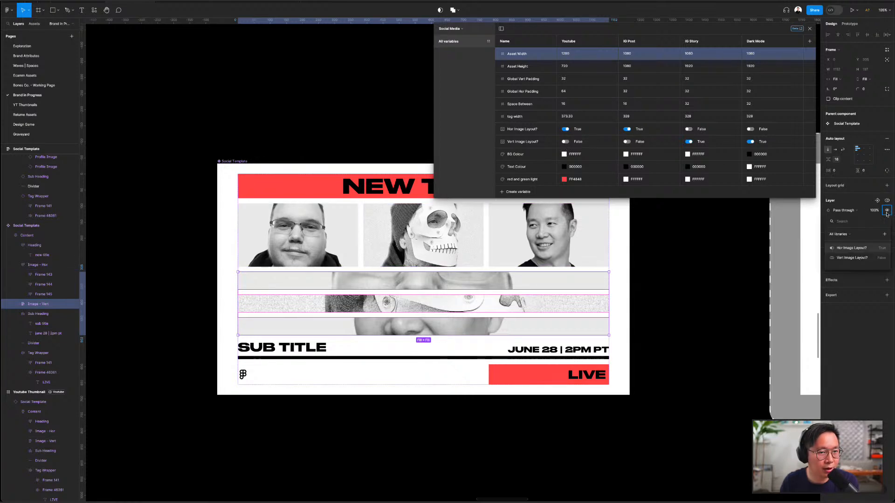
pyautogui.click(863, 260)
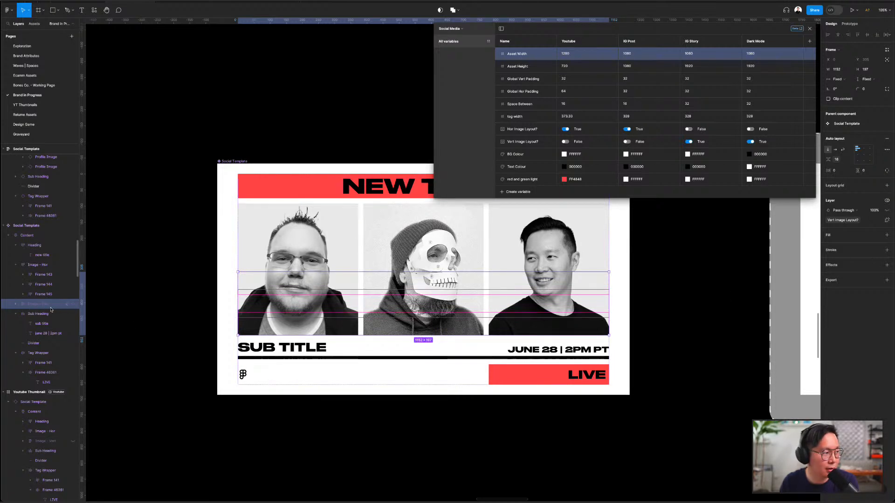
# - Compare the horizontal and vertical image layouts across the main component and the Youtube Thumbnail, IG Post, IG Story and Dark Mode frames
pyautogui.click(154, 301)
pyautogui.scroll(-6, 156, 301)
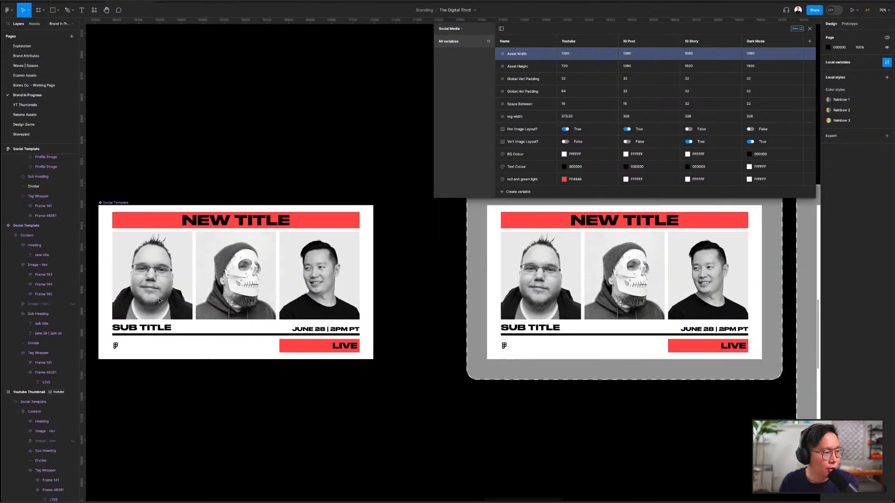
pyautogui.hscroll(3, 159, 301)
pyautogui.click(205, 276)
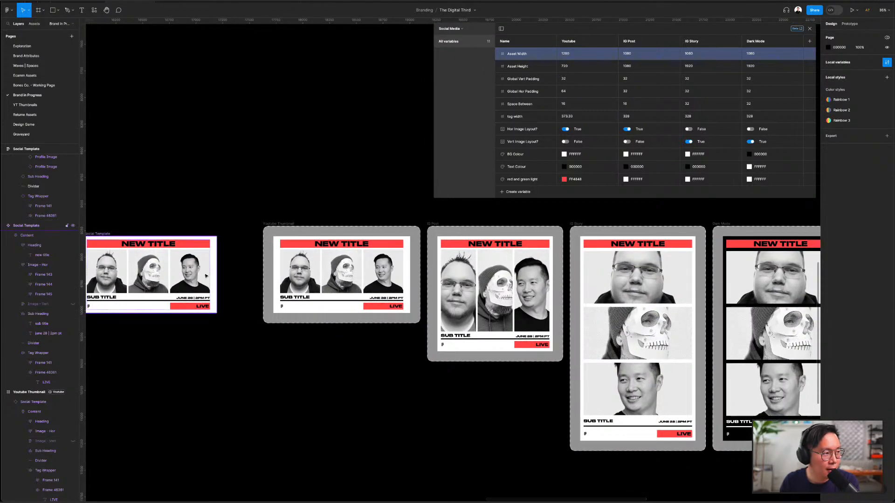
pyautogui.hscroll(2, 206, 276)
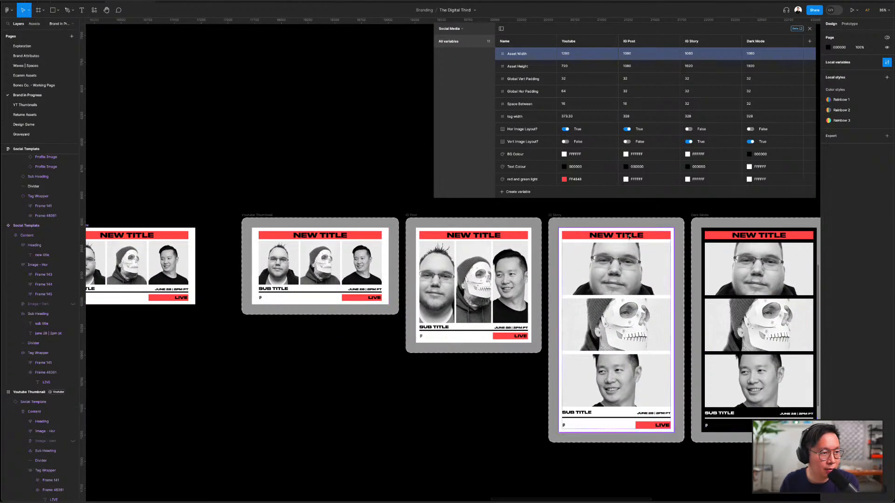
pyautogui.hscroll(2, 636, 255)
pyautogui.click(522, 228)
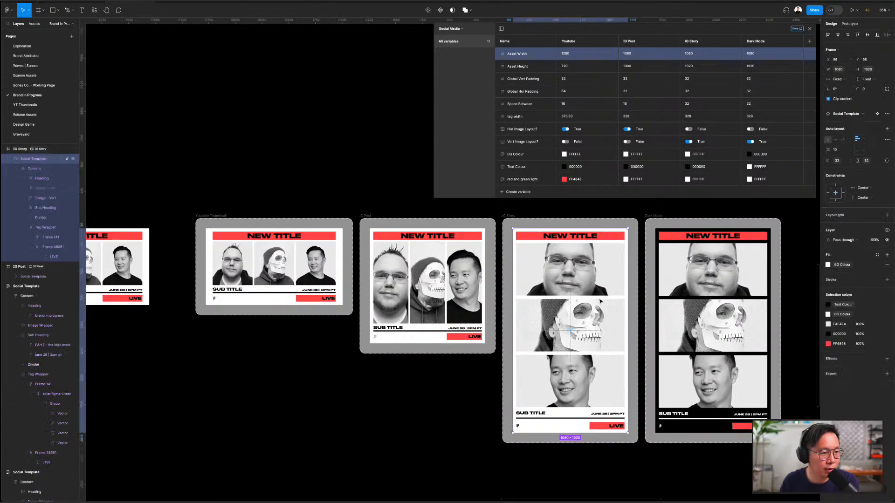
pyautogui.scroll(3, 569, 240)
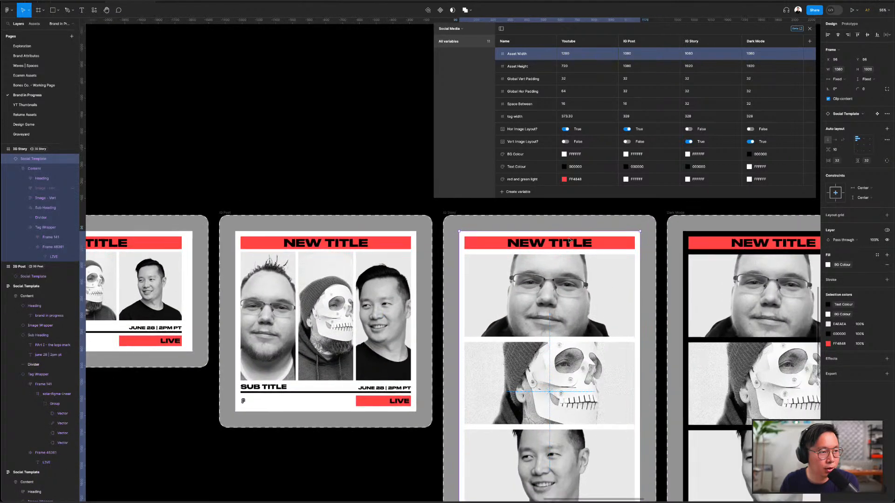
pyautogui.scroll(-3, 569, 240)
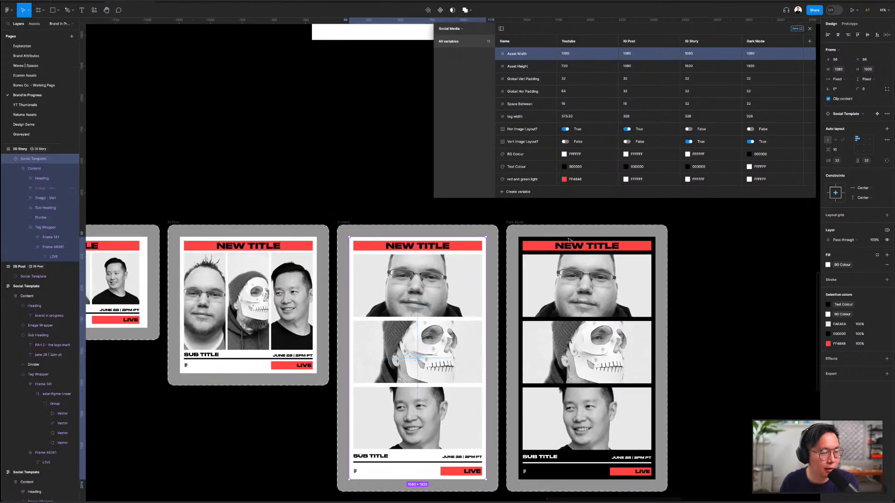
pyautogui.click(725, 274)
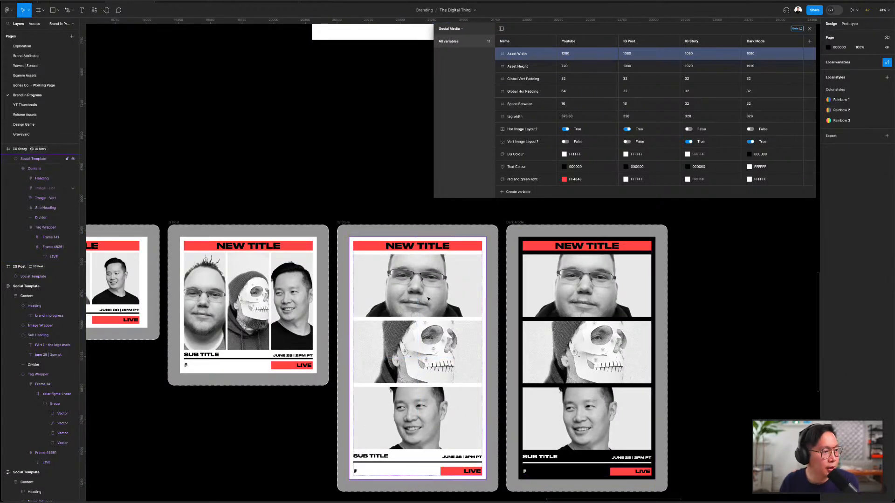
pyautogui.hscroll(-2, 487, 274)
pyautogui.scroll(-3, 484, 279)
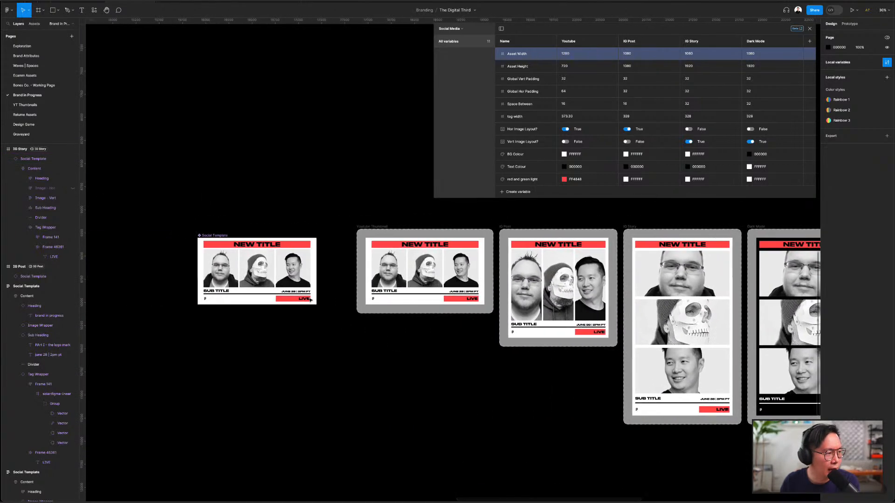
# - Examine the main Social Template component's properties and compare its colours with those of the IG Story and Dark Mode frames
pyautogui.click(246, 274)
pyautogui.scroll(5, 247, 273)
pyautogui.hscroll(-2, 279, 271)
pyautogui.scroll(3, 308, 269)
pyautogui.hscroll(-3, 308, 270)
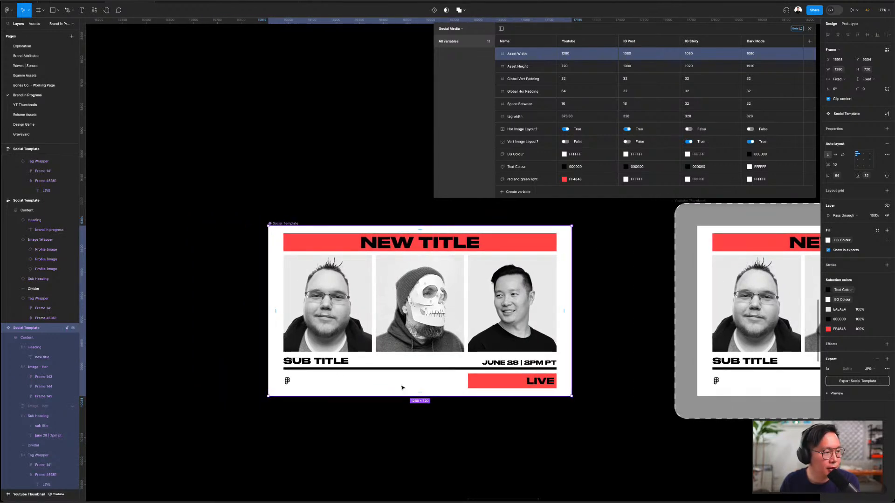
pyautogui.scroll(-2, 403, 387)
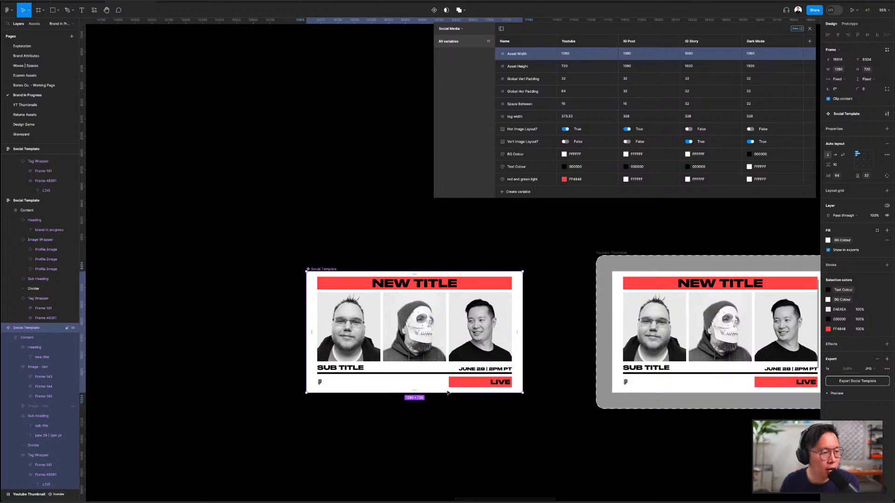
pyautogui.scroll(-3, 412, 432)
pyautogui.hscroll(4, 443, 363)
pyautogui.scroll(-2, 443, 364)
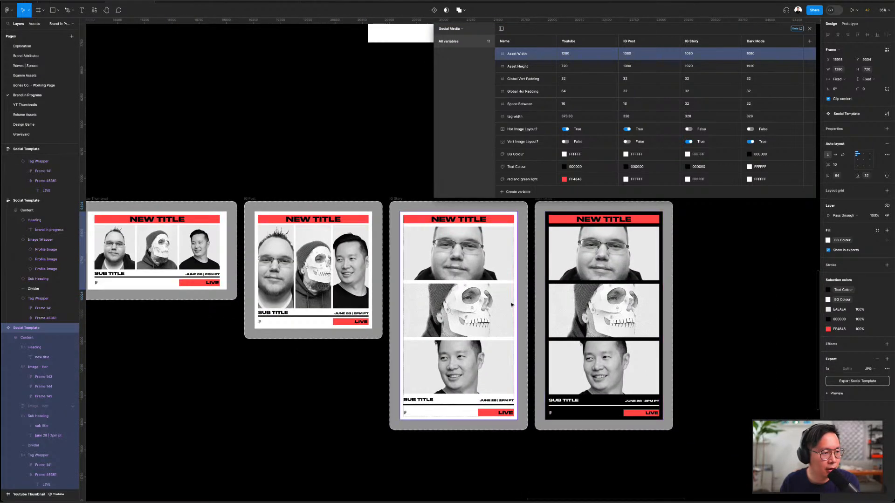
pyautogui.hscroll(-3, 466, 295)
pyautogui.scroll(1, 467, 295)
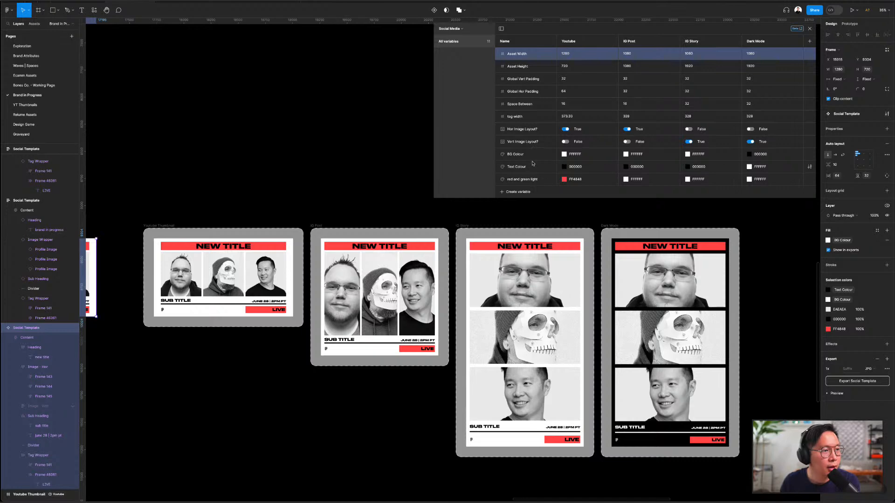
# - Review the Text Colour variable's mode values against the main Social Template component and the Youtube Thumbnail and IG Post frames
pyautogui.click(536, 159)
pyautogui.click(540, 168)
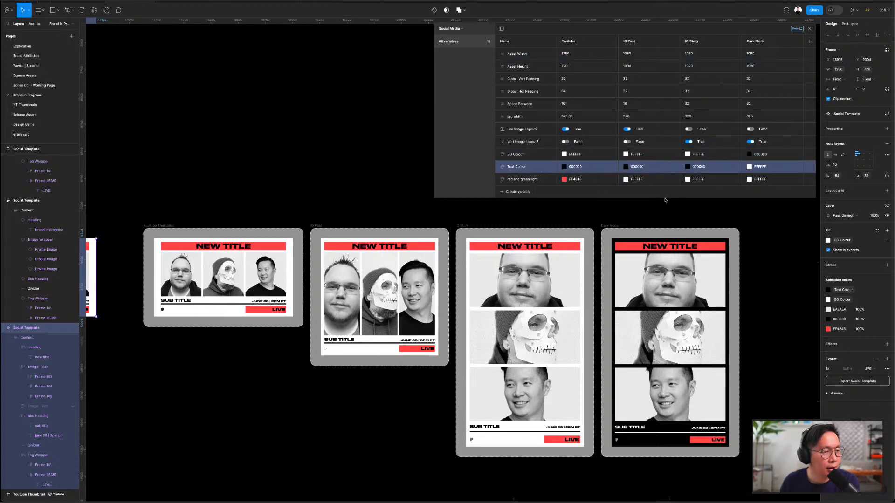
pyautogui.click(681, 199)
pyautogui.hscroll(-10, 466, 280)
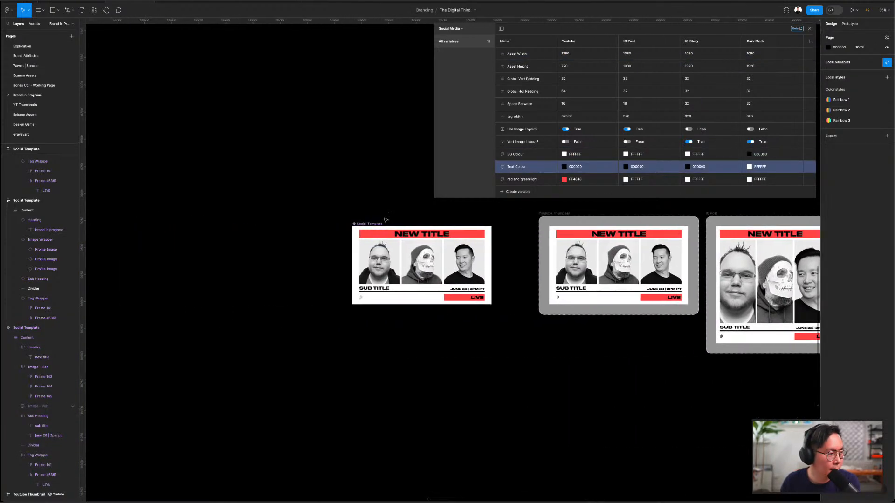
pyautogui.scroll(5, 385, 219)
pyautogui.click(333, 239)
pyautogui.hscroll(3, 334, 239)
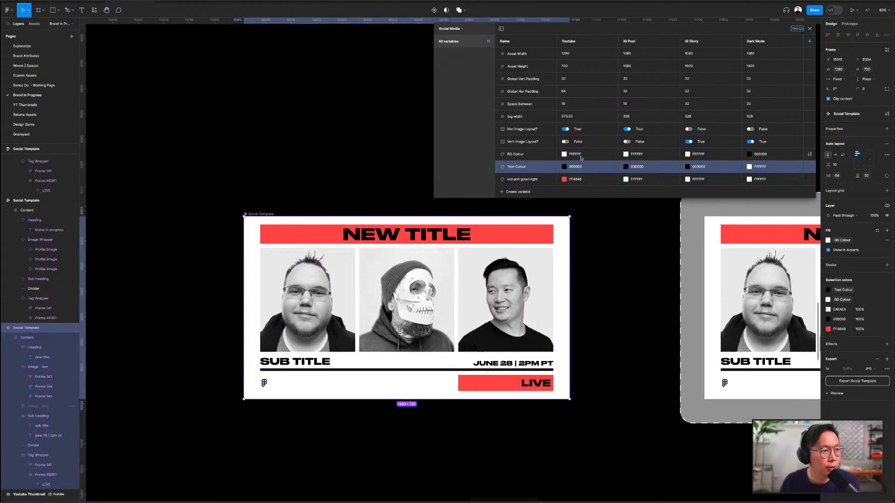
pyautogui.hscroll(10, 629, 212)
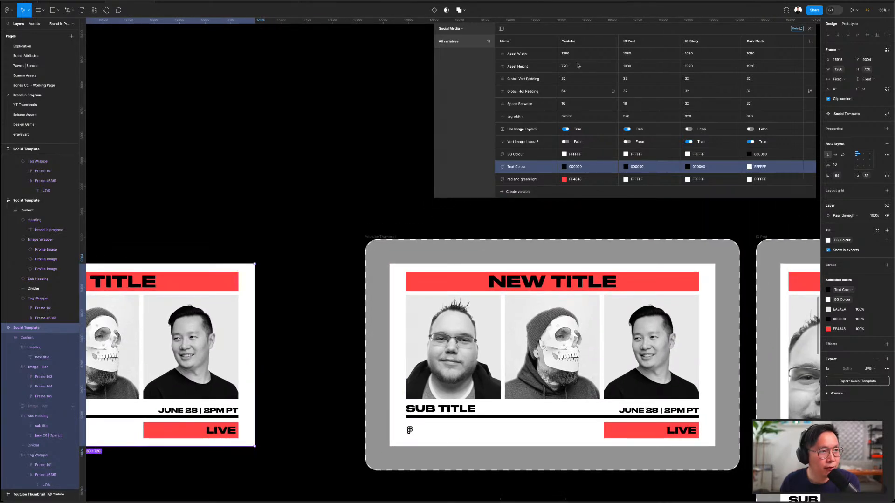
pyautogui.hscroll(10, 665, 279)
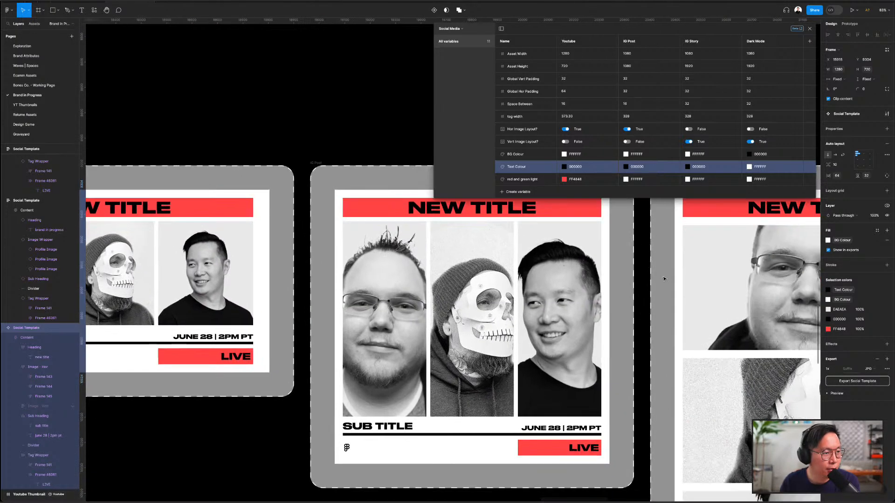
# - Compare the background colours of the Youtube Thumbnail, IG Post, IG Story and Dark Mode frames with the BG Colour variable's modes
pyautogui.scroll(-5, 664, 279)
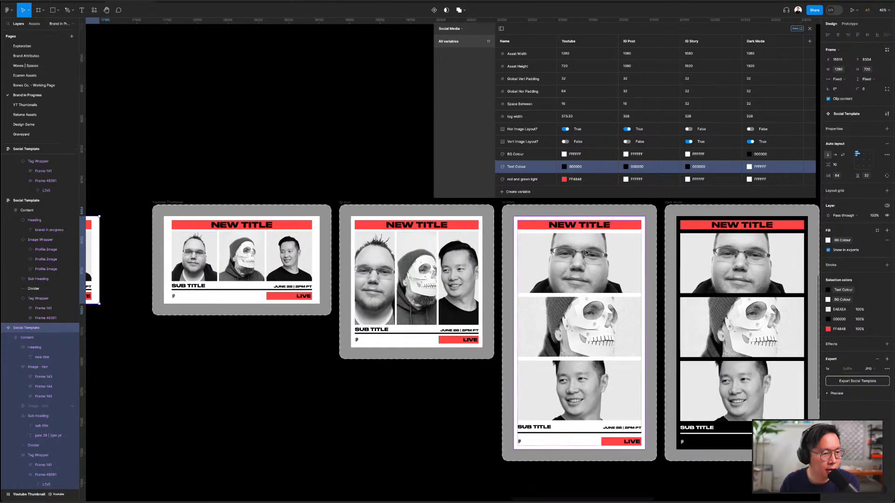
pyautogui.scroll(3, 602, 252)
pyautogui.hscroll(6, 600, 254)
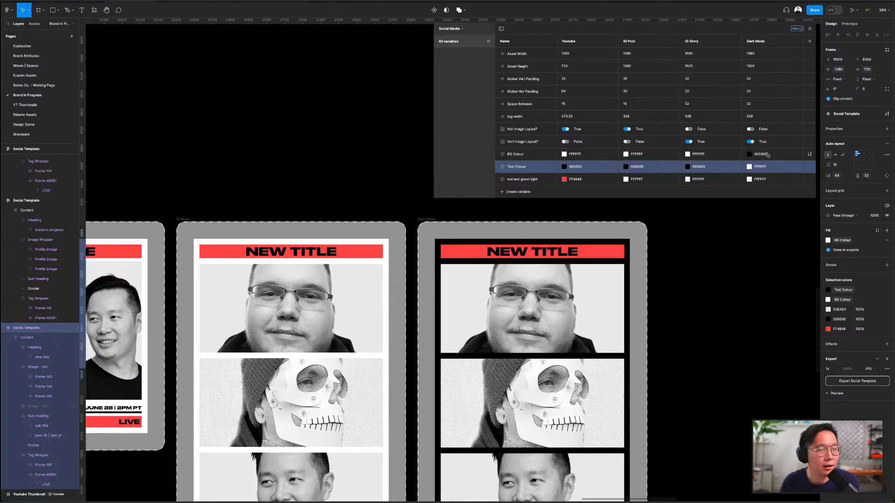
pyautogui.scroll(-5, 464, 259)
pyautogui.hscroll(-6, 464, 259)
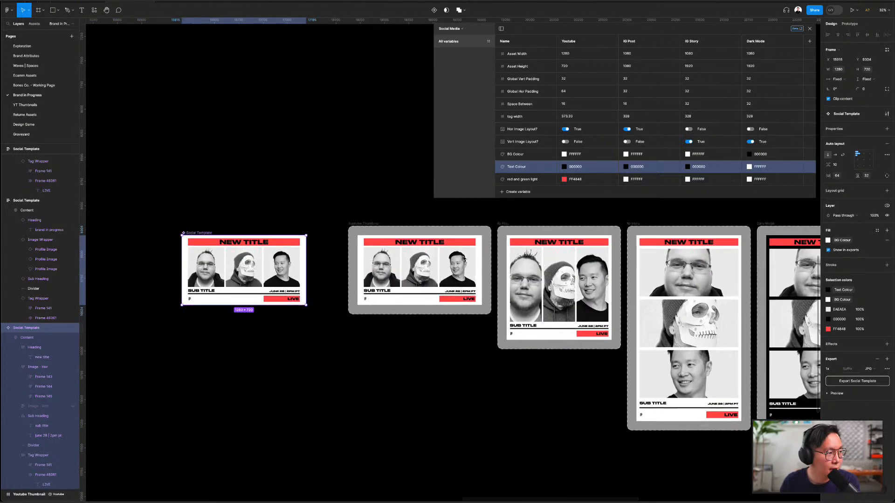
pyautogui.scroll(5, 290, 222)
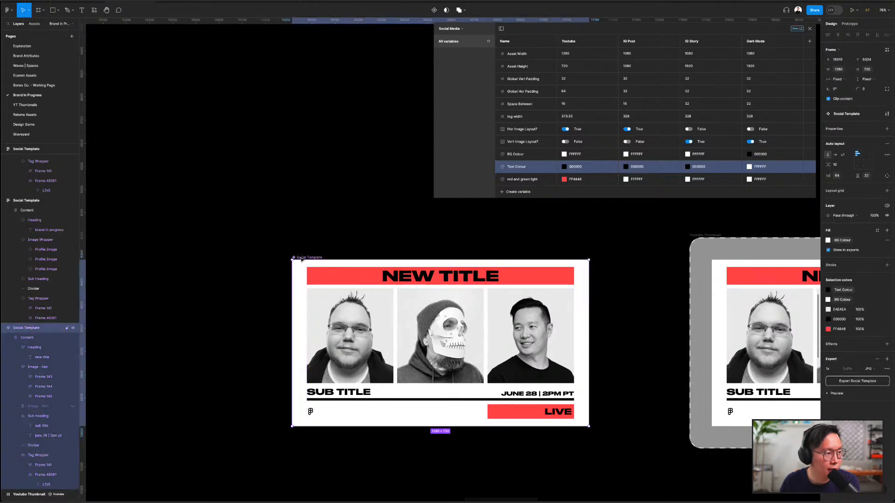
# - Detach the BG Colour variable from the main Social Template component's fill
pyautogui.click(878, 242)
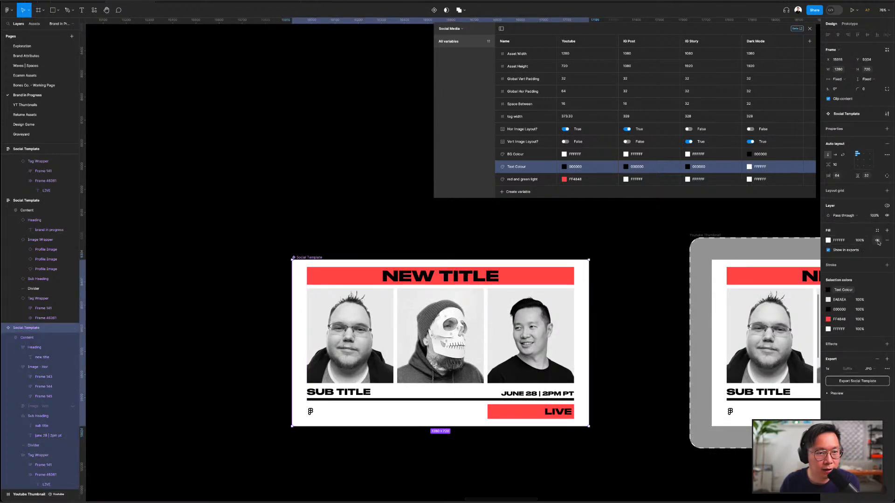
pyautogui.click(380, 243)
pyautogui.click(303, 257)
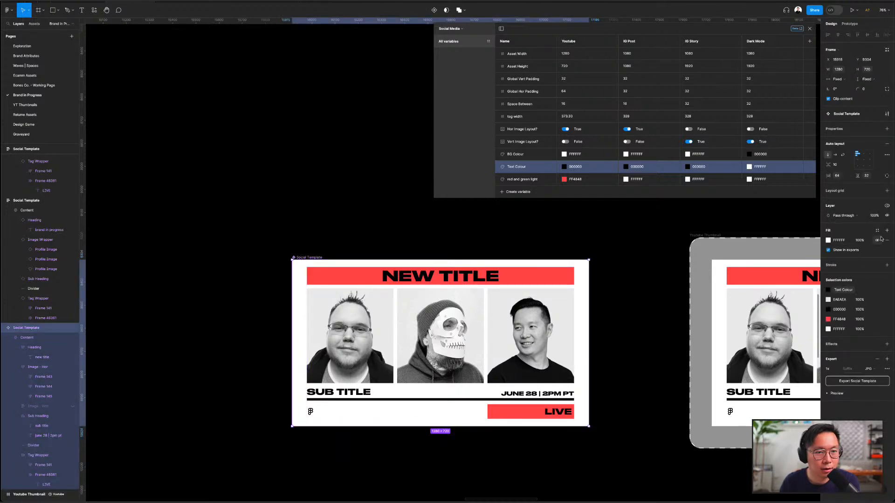
# - Bind the main Social Template component's fill to the BG Colour variable from the libraries
pyautogui.click(849, 241)
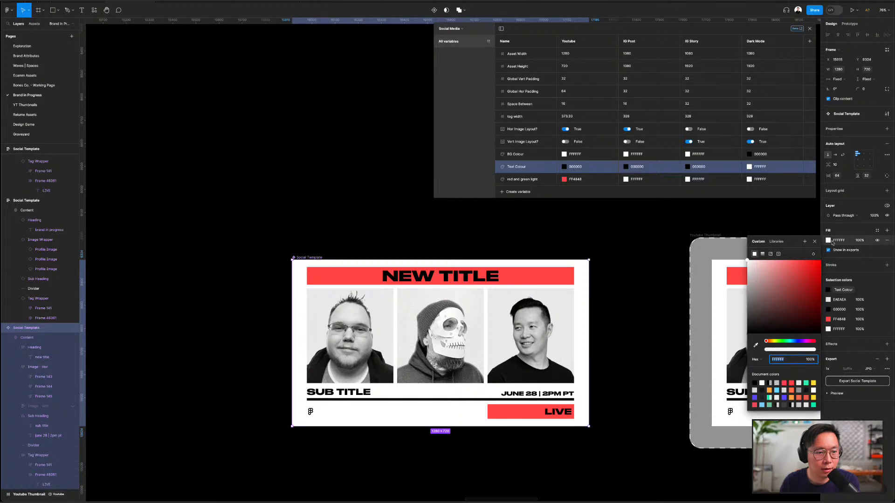
pyautogui.click(815, 242)
pyautogui.click(830, 242)
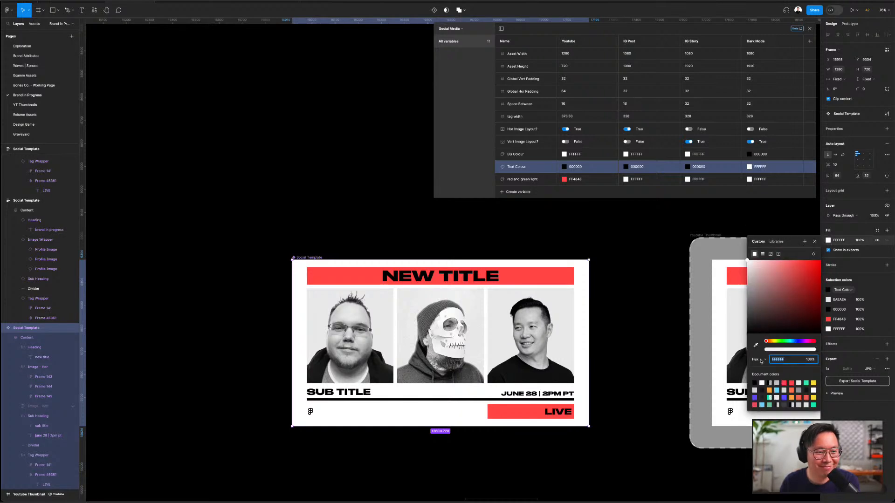
pyautogui.click(776, 242)
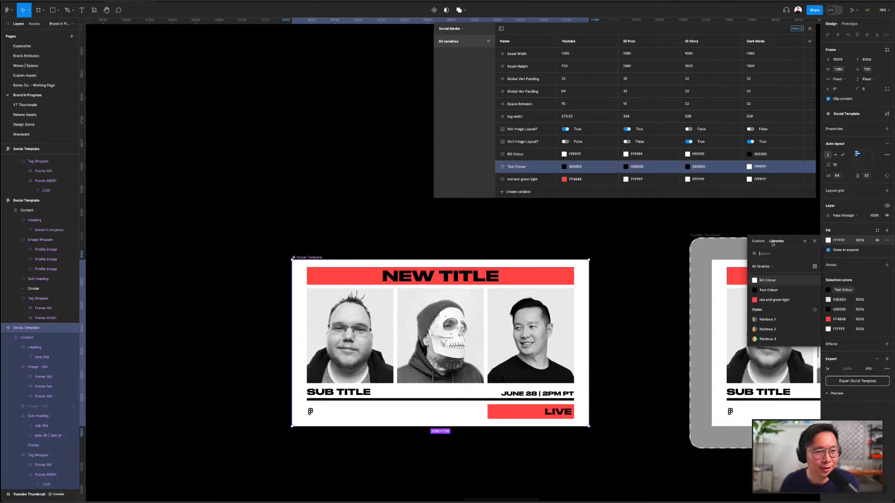
pyautogui.click(758, 241)
pyautogui.click(776, 242)
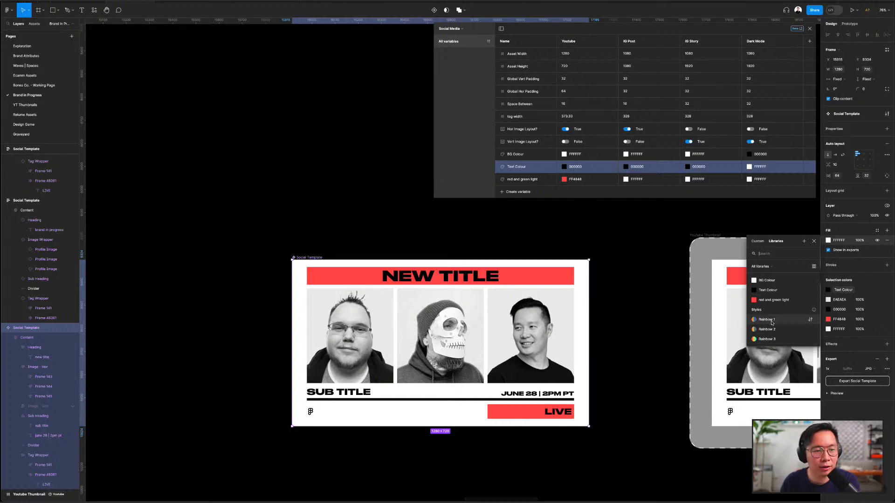
pyautogui.click(767, 281)
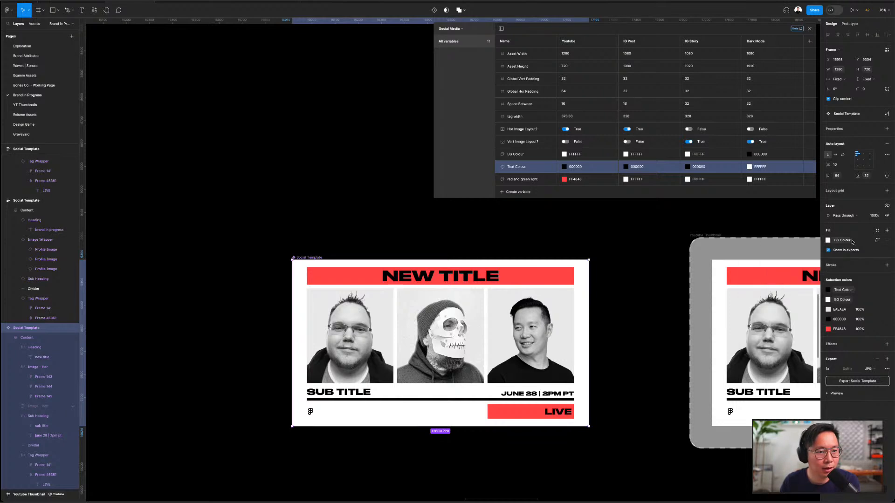
# - Try a green BG Colour value for the Youtube mode and restore it to white, FFFFFF
pyautogui.click(580, 157)
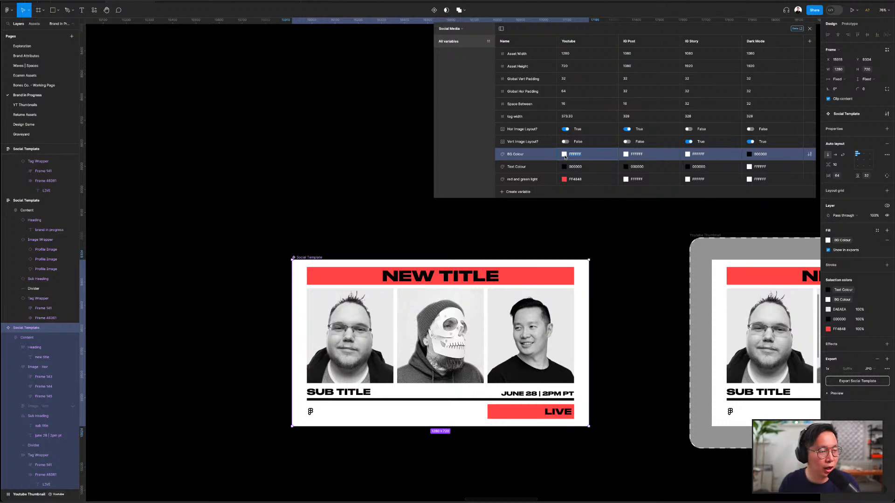
pyautogui.click(564, 154)
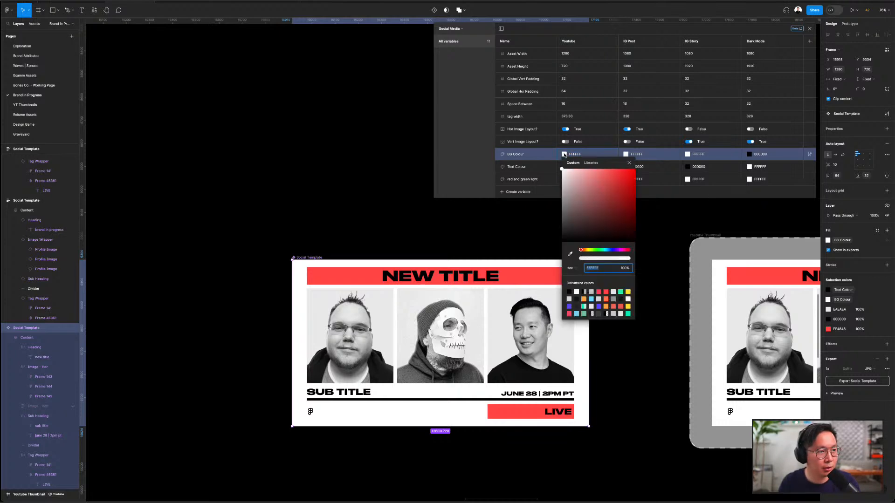
pyautogui.moveTo(582, 196); pyautogui.dragTo(632, 200)
pyautogui.click(601, 250)
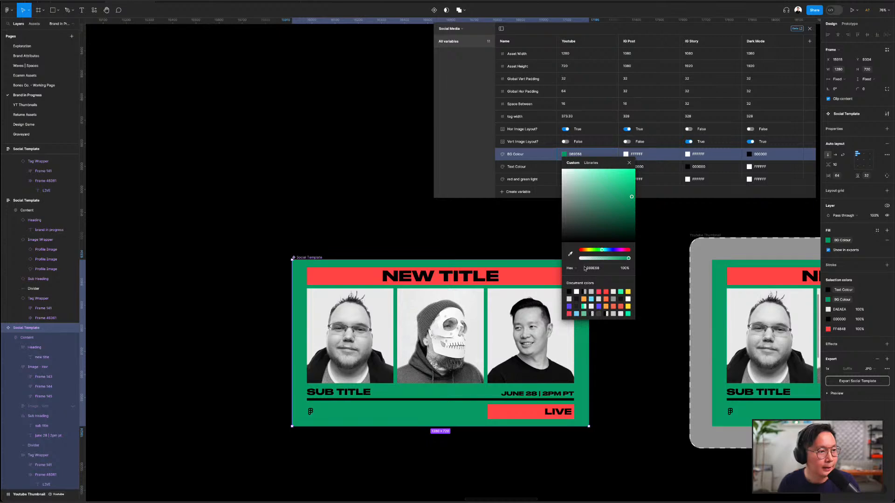
pyautogui.click(576, 292)
pyautogui.click(630, 163)
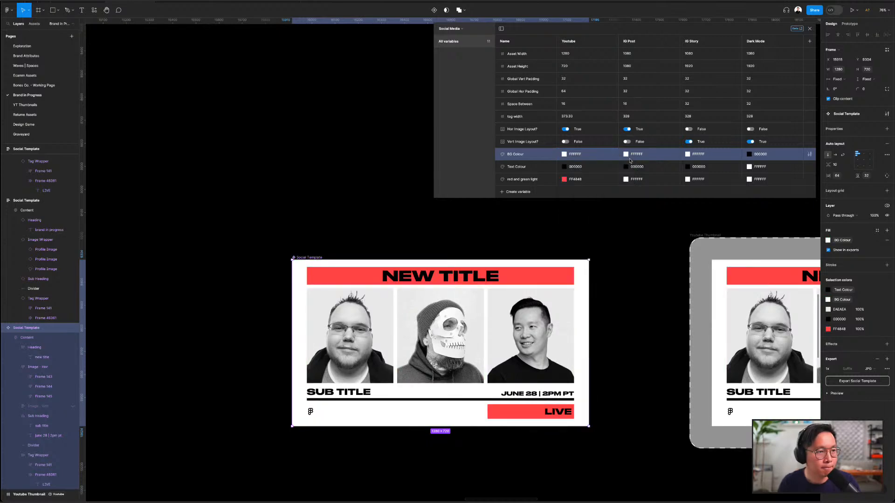
# - Try a bright green BG Colour value for the Dark Mode and restore it to black, 000000
pyautogui.scroll(-5, 642, 221)
pyautogui.hscroll(5, 642, 222)
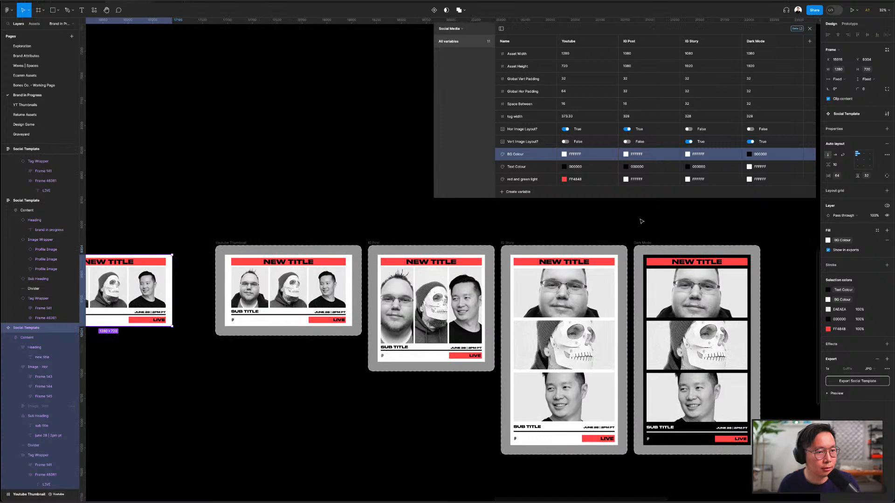
pyautogui.click(749, 154)
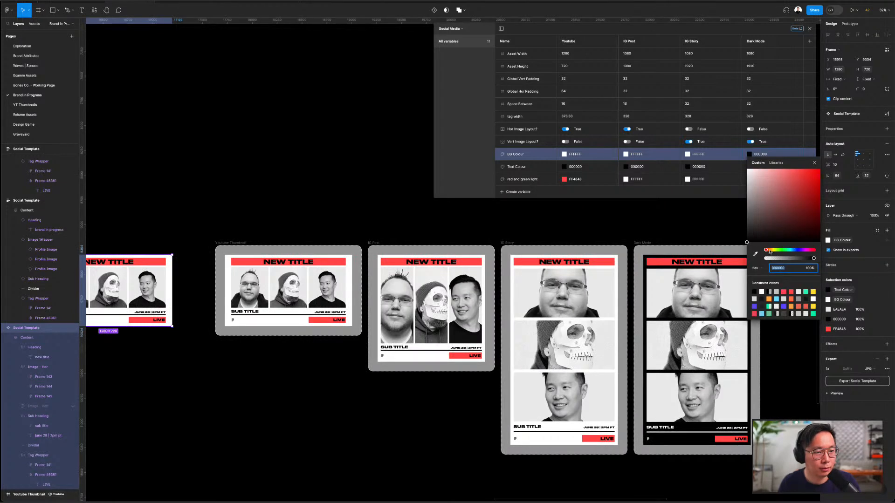
pyautogui.click(785, 290)
pyautogui.click(806, 291)
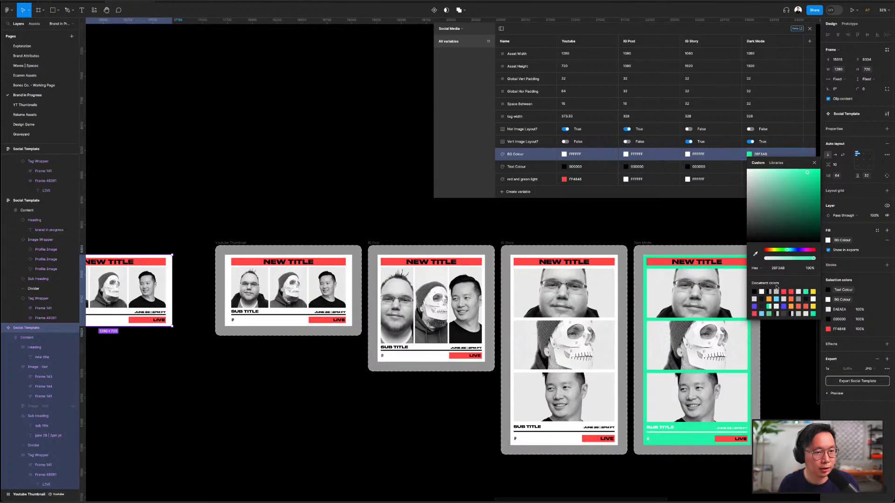
pyautogui.click(754, 293)
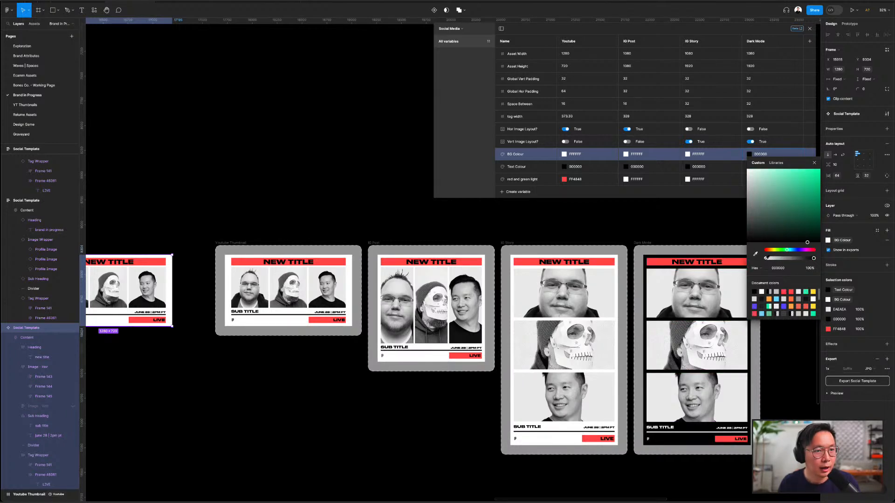
pyautogui.click(815, 162)
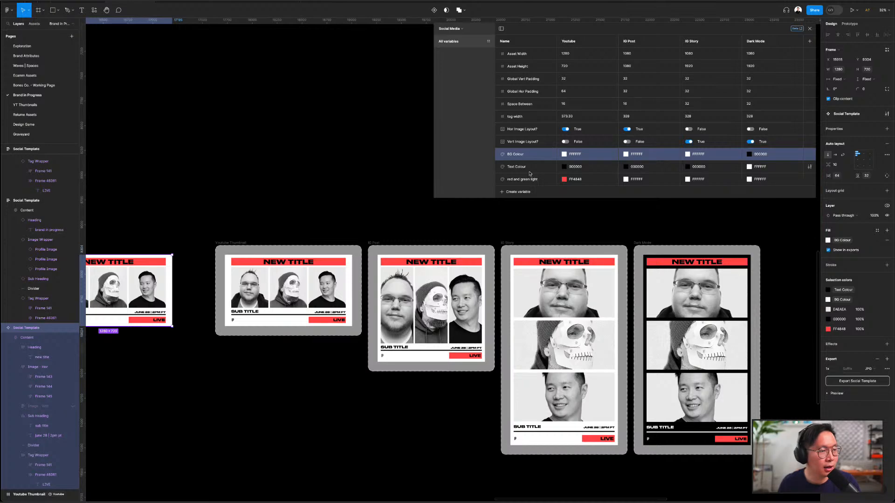
# - Inspect the text properties of the "new title" heading in the main Social Template component
pyautogui.hscroll(-7, 331, 239)
pyautogui.scroll(5, 398, 242)
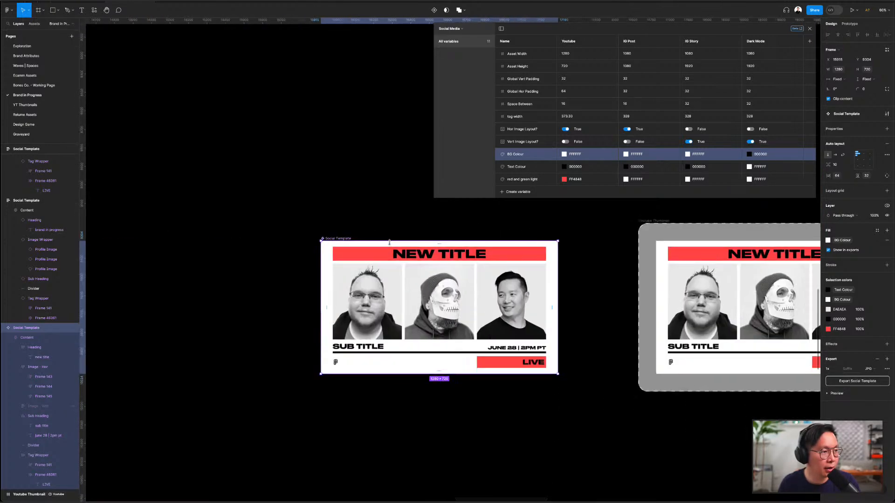
pyautogui.click(434, 261)
pyautogui.doubleClick(433, 257)
pyautogui.doubleClick(433, 255)
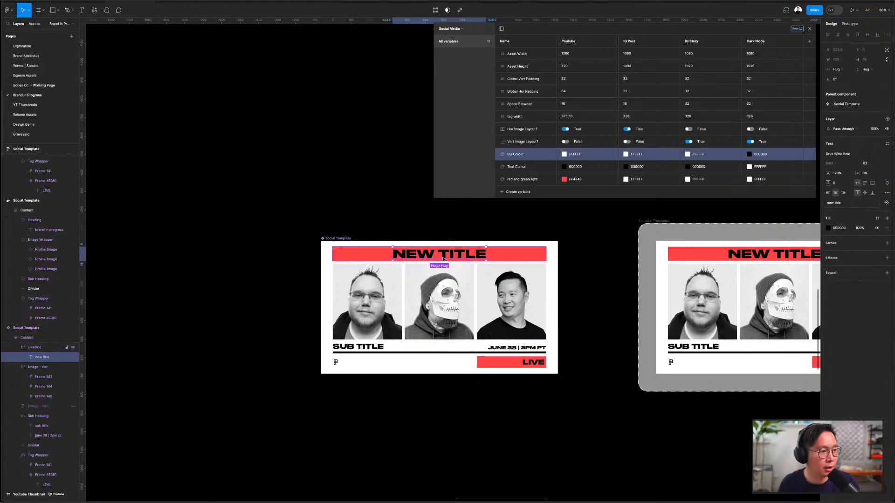
pyautogui.click(582, 254)
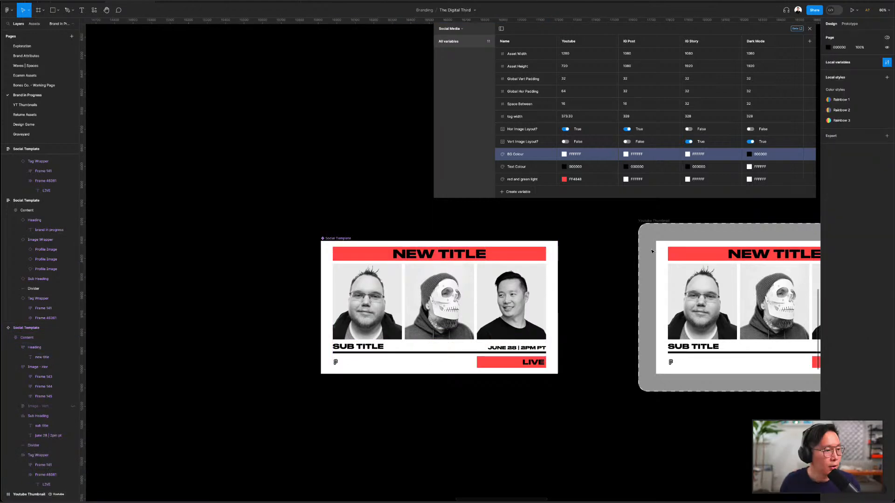
# - Close the local variables window and bring the Youtube Thumbnail, IG Post, IG Story and Dark Mode frames into view
pyautogui.scroll(-10, 624, 272)
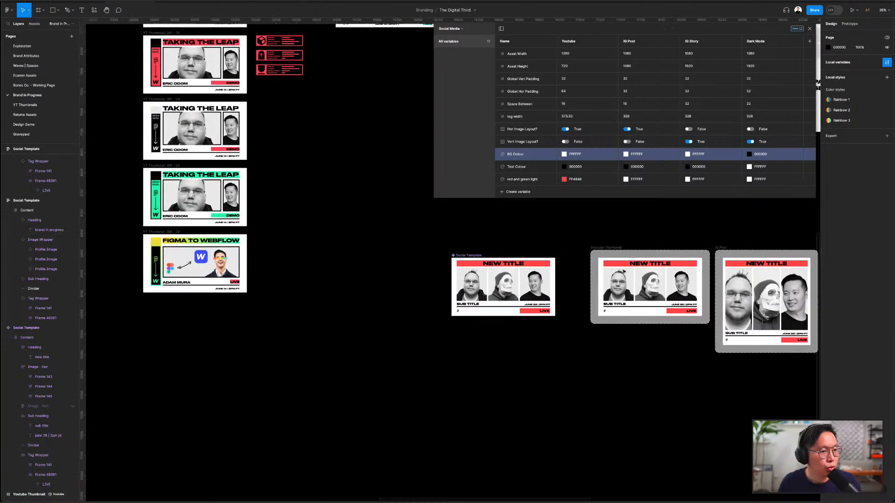
pyautogui.scroll(-3, 560, 219)
pyautogui.hscroll(-3, 560, 219)
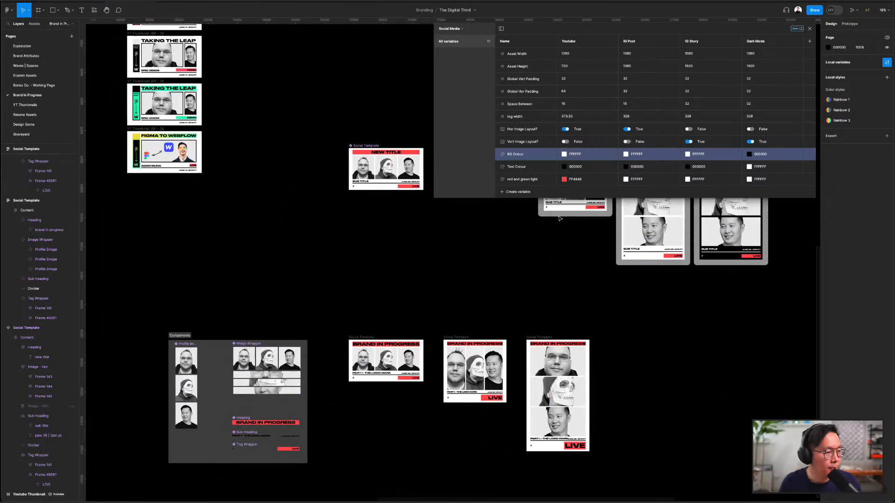
pyautogui.scroll(2, 560, 219)
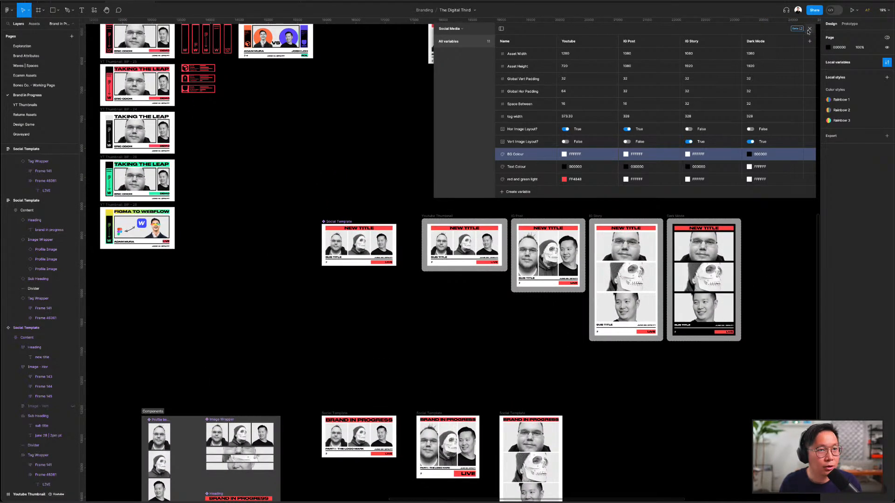
pyautogui.click(809, 28)
pyautogui.scroll(5, 542, 256)
pyautogui.scroll(-3, 541, 255)
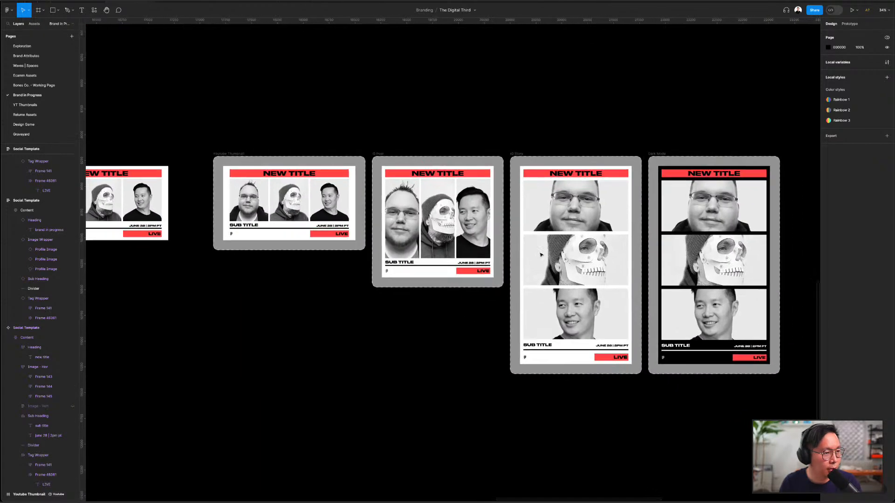
# - Examine the Profile Image component set and the Horizontal variant of Image Wrapper in the Components frame
pyautogui.scroll(-3, 429, 325)
pyautogui.hscroll(-2, 429, 326)
pyautogui.scroll(-5, 429, 326)
pyautogui.hscroll(-6, 429, 326)
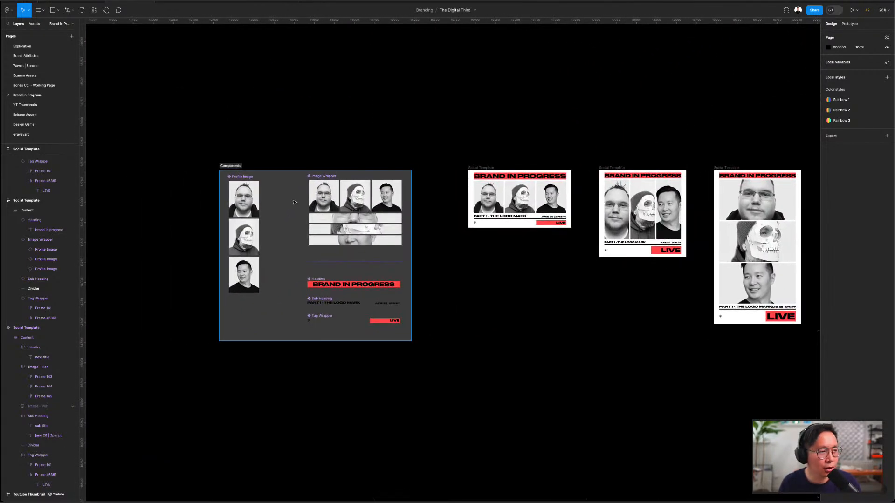
pyautogui.scroll(3, 294, 203)
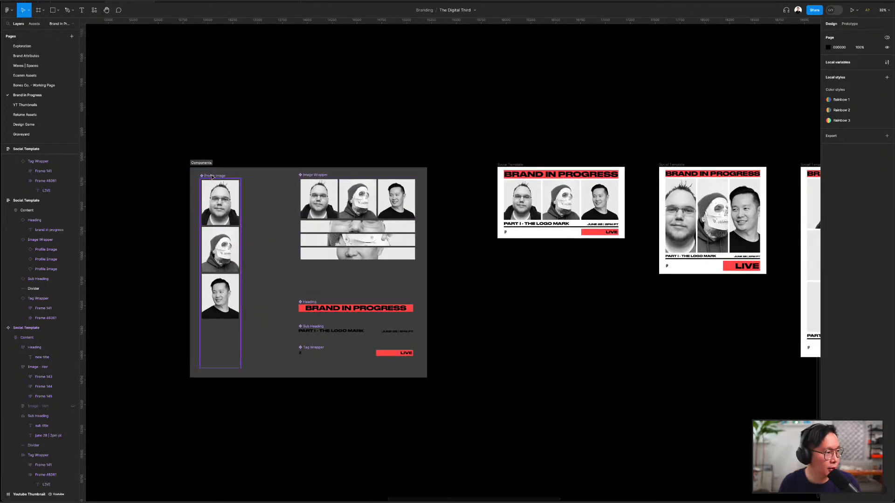
pyautogui.click(212, 177)
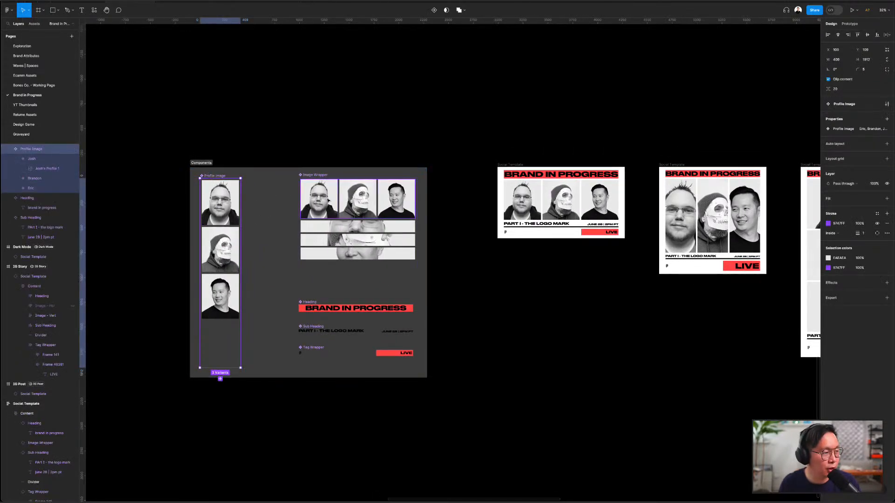
pyautogui.click(340, 200)
pyautogui.click(341, 230)
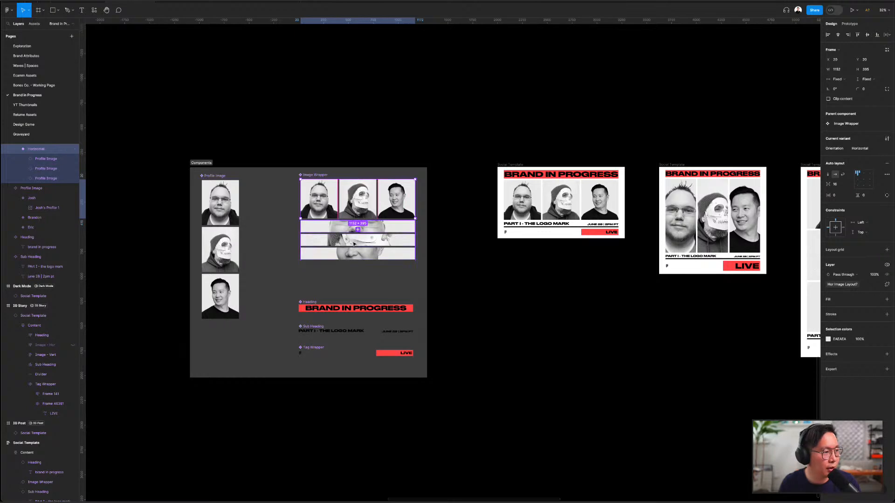
# - Insert the test text "ryrtytr" within the "brand in progress" text of the Heading component in the Components frame
pyautogui.scroll(3, 340, 308)
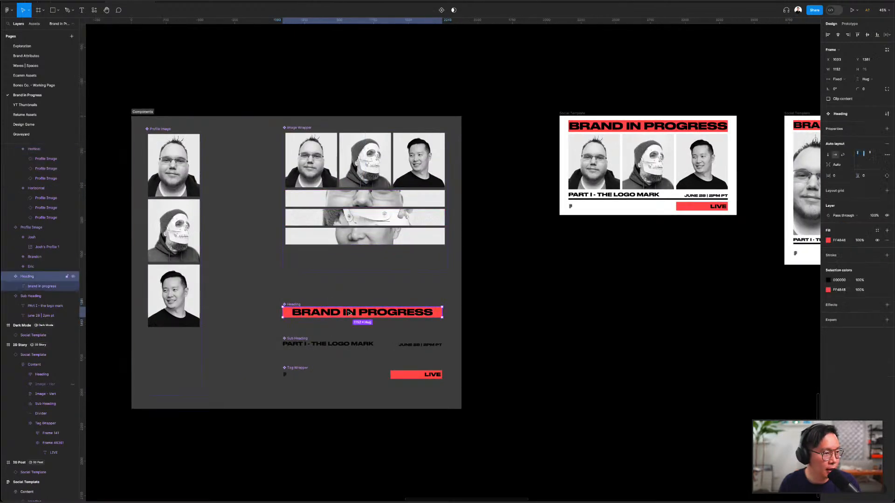
pyautogui.click(336, 311)
pyautogui.scroll(-3, 337, 311)
pyautogui.hscroll(4, 557, 209)
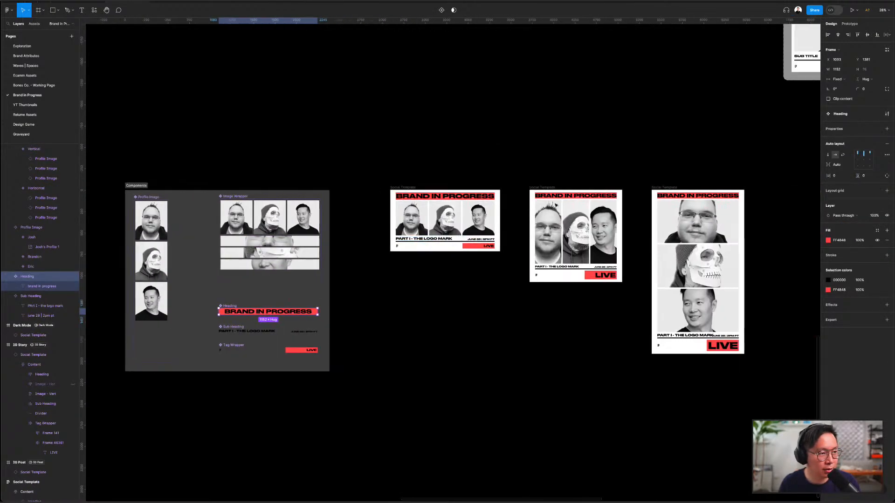
pyautogui.hscroll(-2, 457, 235)
pyautogui.scroll(-1, 456, 236)
pyautogui.doubleClick(310, 275)
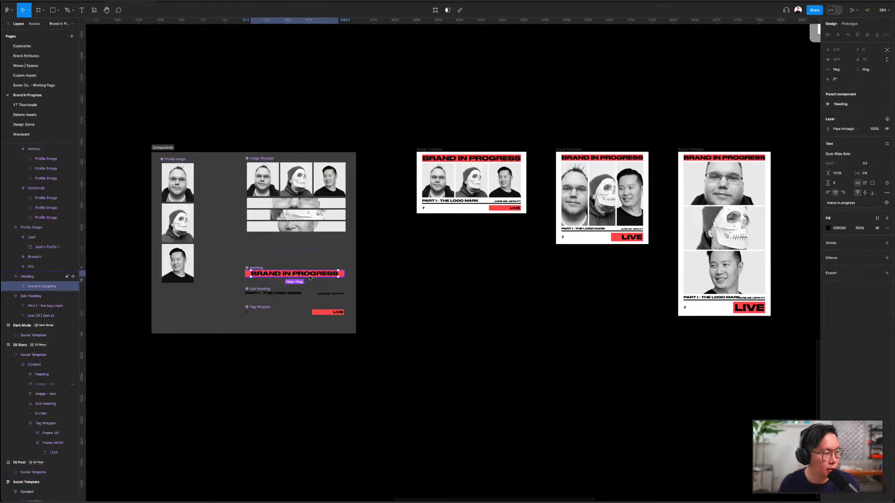
pyautogui.doubleClick(311, 275)
pyautogui.write('ryrtytr')
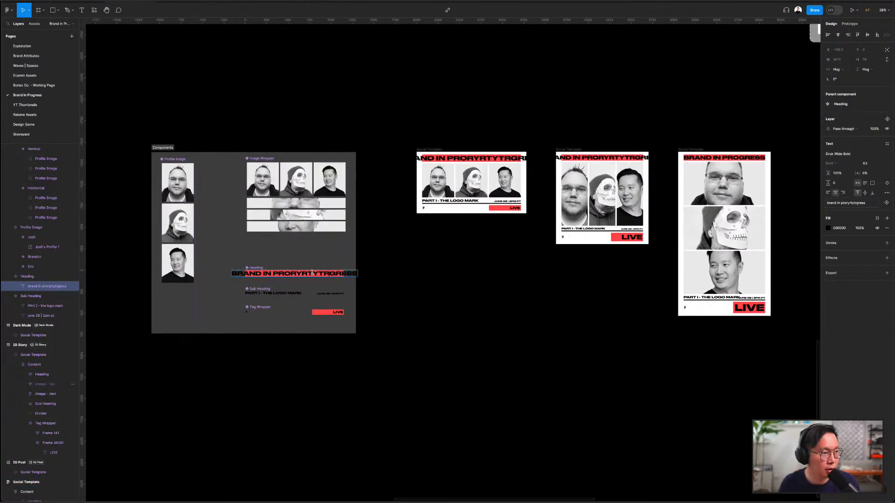
# - Replace the whole text of the Heading component in the Components frame with "title"
pyautogui.hotkey('ctrl', 'a')
pyautogui.press('BackSpace')
pyautogui.write('title')
pyautogui.press('Escape')
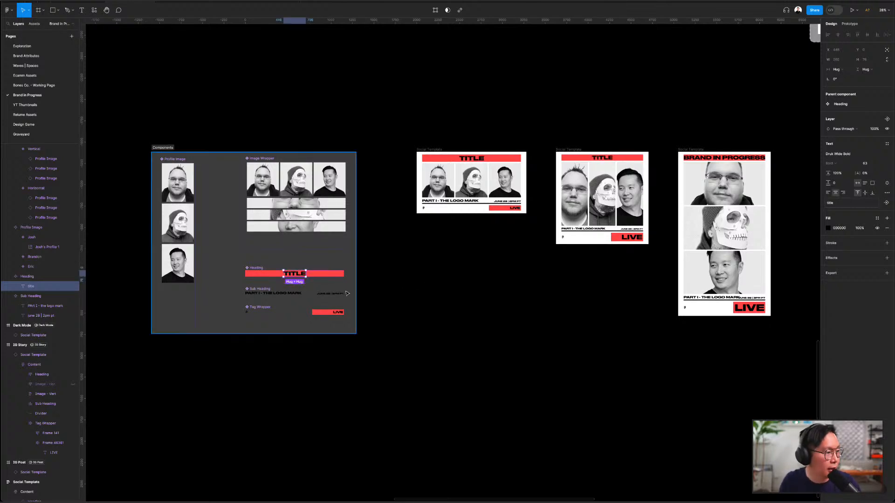
# - Reduce the font size of the "PART I - the logo mark" subheading in the second nested-component Social Template to 24
pyautogui.scroll(3, 278, 297)
pyautogui.hscroll(3, 278, 297)
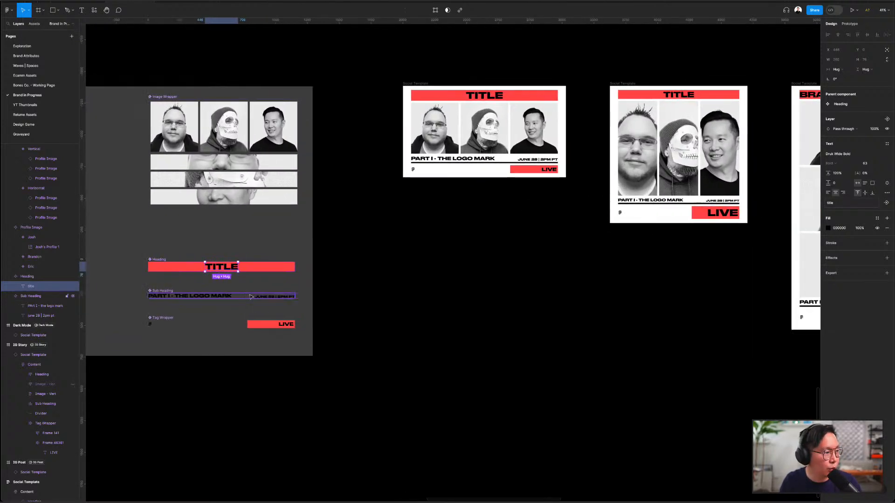
pyautogui.click(220, 298)
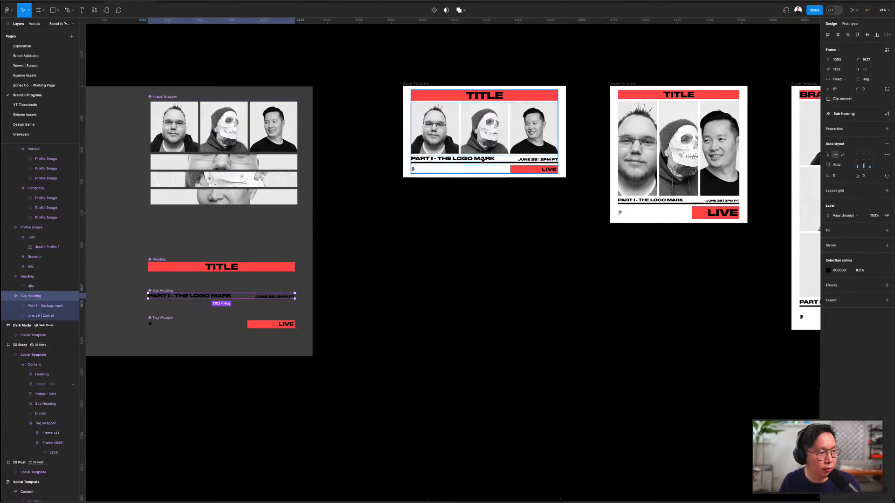
pyautogui.hscroll(2, 621, 204)
pyautogui.doubleClick(607, 201)
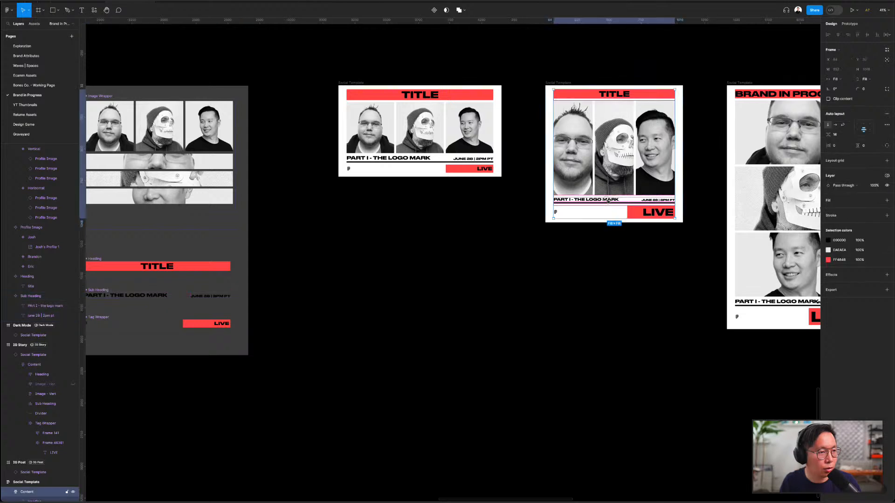
pyautogui.click(870, 154)
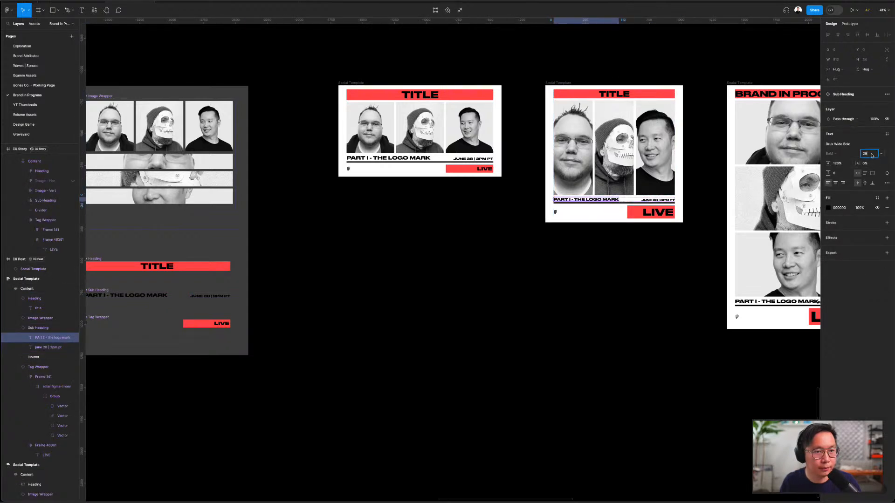
pyautogui.write('25')
pyautogui.press('Return')
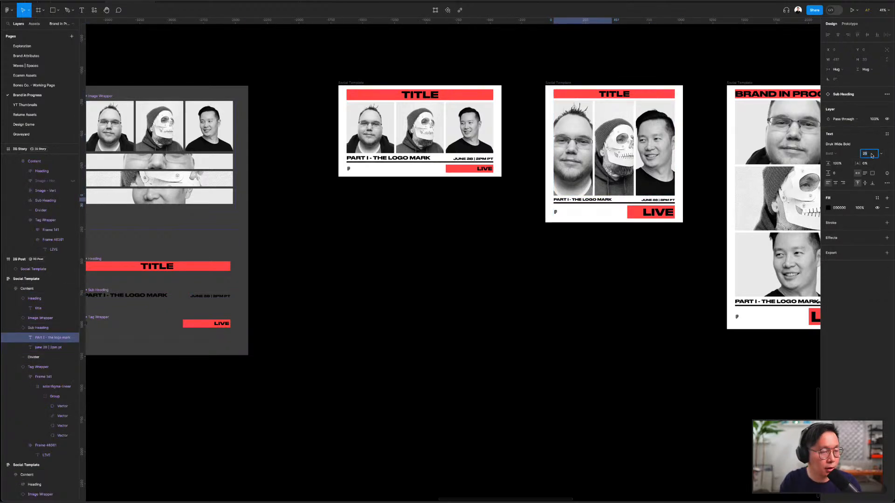
pyautogui.press('Up')
pyautogui.press('Down')
pyautogui.press('Down')
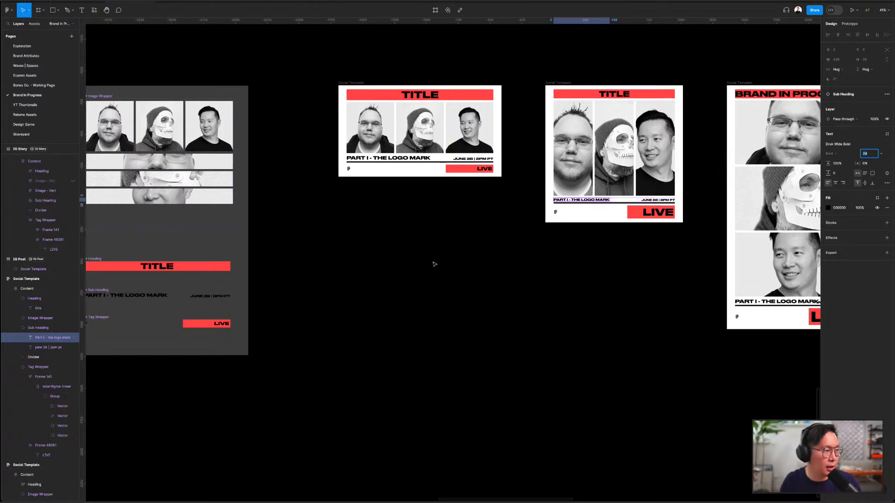
# - Insert the test text "dfgdfgd" within the "PART I - the logo mark" text of the Sub Heading component
pyautogui.hscroll(-4, 515, 241)
pyautogui.click(242, 298)
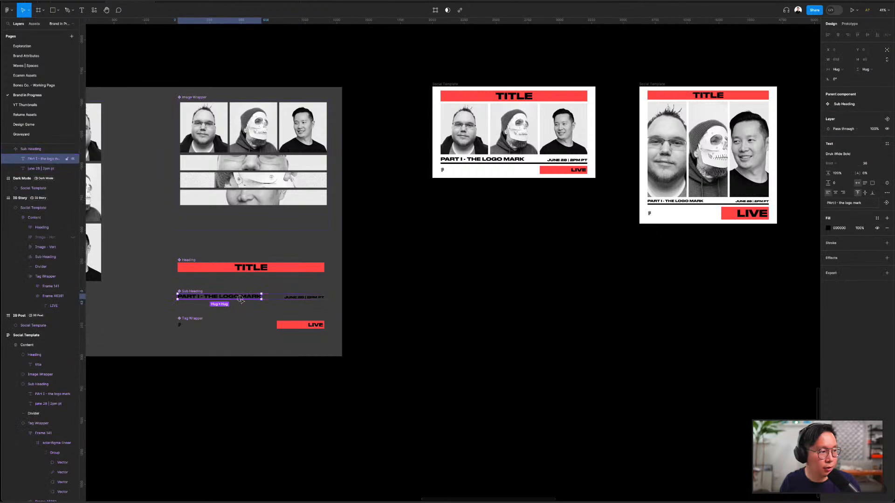
pyautogui.doubleClick(246, 298)
pyautogui.write('dfgdfgd')
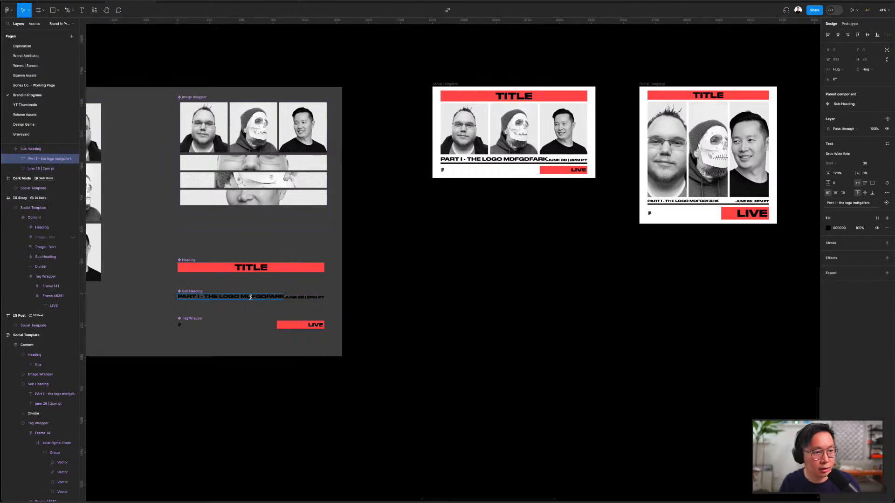
# - Remove the test characters and restore the Sub Heading component's text to "PART I - the logo mark"
pyautogui.press('BackSpace')
pyautogui.press('BackSpace')
pyautogui.press('BackSpace')
pyautogui.press('BackSpace')
pyautogui.press('BackSpace')
pyautogui.press('BackSpace')
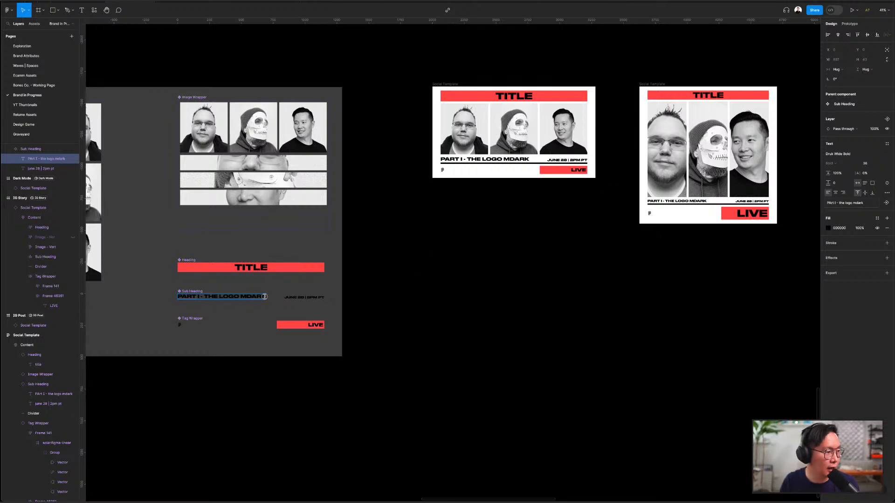
pyautogui.press('BackSpace')
pyautogui.press('BackSpace')
pyautogui.press('BackSpace')
pyautogui.write('ark')
pyautogui.press('Escape')
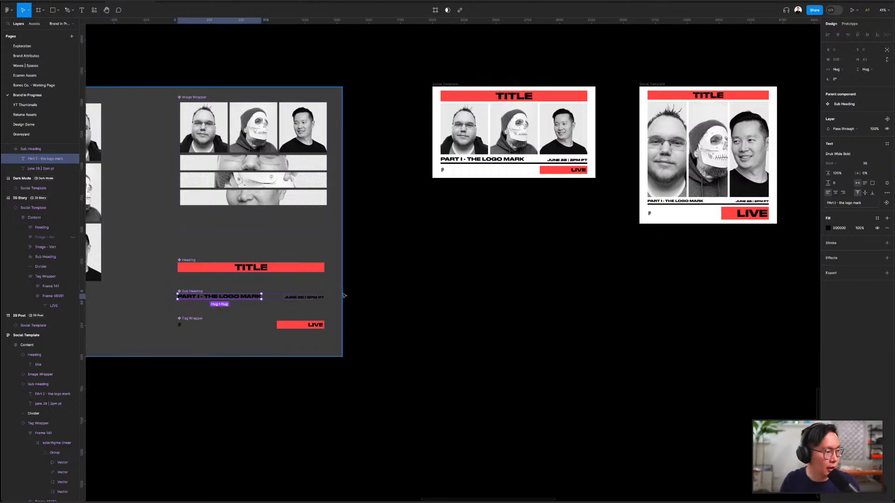
# - Enlarge the font size of the "LIVE" tag text in the Social Template instance inside the IG Story frame
pyautogui.scroll(-4, 343, 295)
pyautogui.hscroll(3, 346, 296)
pyautogui.click(381, 297)
pyautogui.scroll(1, 380, 296)
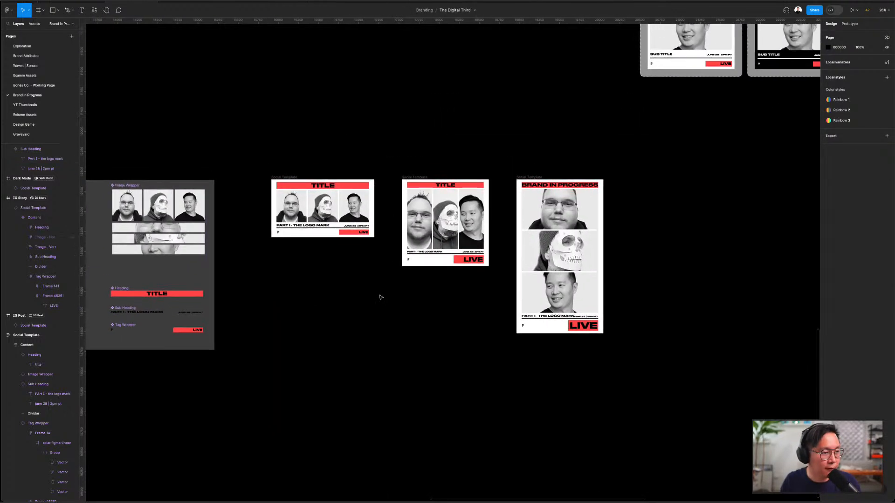
pyautogui.scroll(-5, 379, 296)
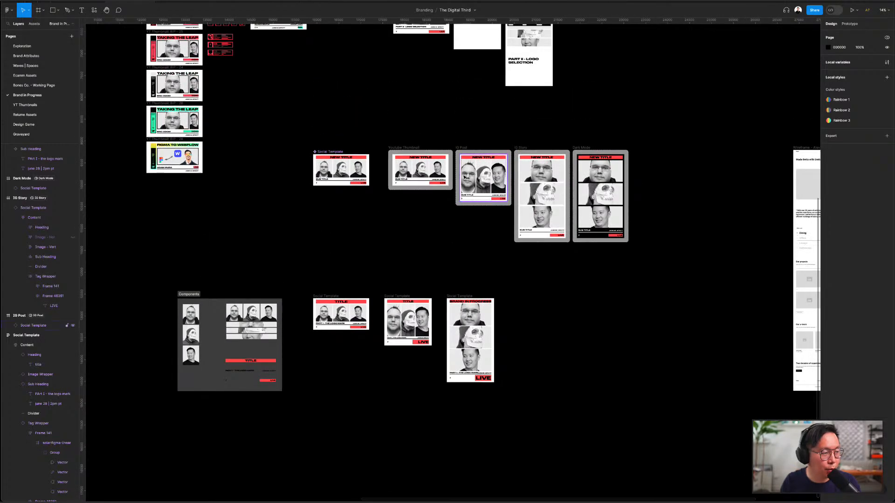
pyautogui.scroll(4, 470, 179)
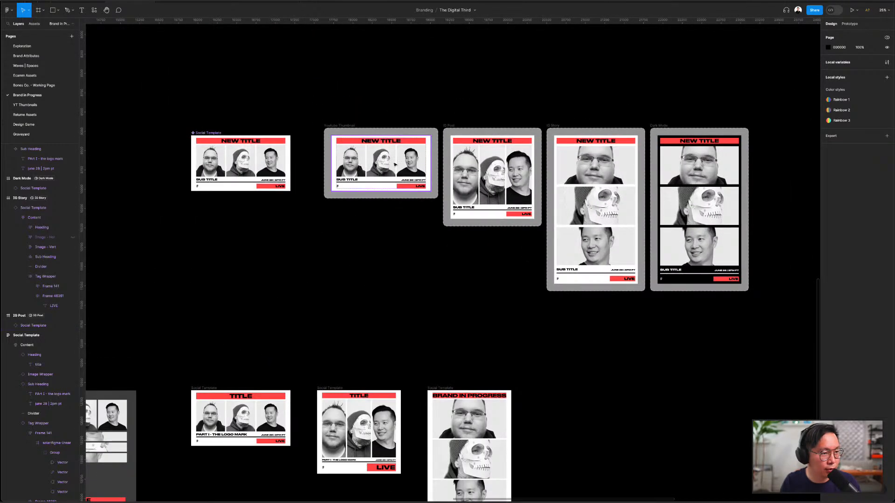
pyautogui.scroll(2, 629, 280)
pyautogui.doubleClick(628, 283)
pyautogui.doubleClick(628, 281)
pyautogui.doubleClick(628, 281)
pyautogui.click(871, 154)
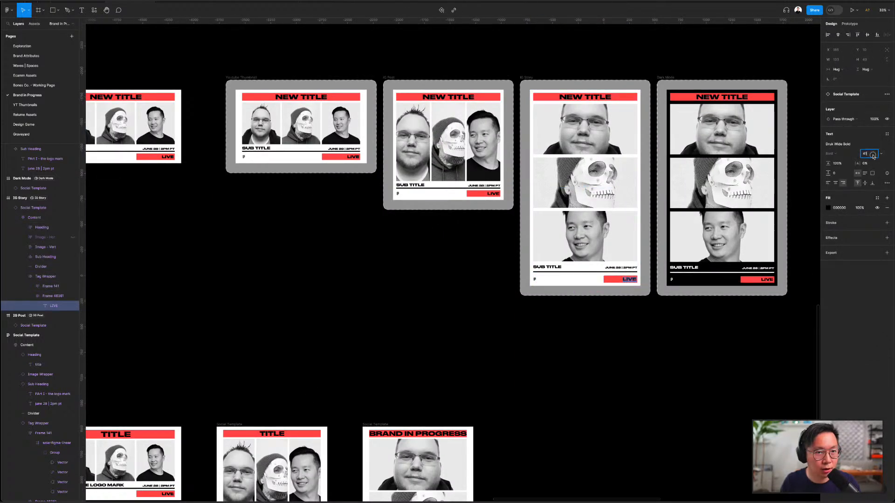
pyautogui.hotkey('shift', 'Up')
pyautogui.hotkey('shift', 'Up')
pyautogui.hotkey('shift', 'Up')
pyautogui.hotkey('shift', 'Up')
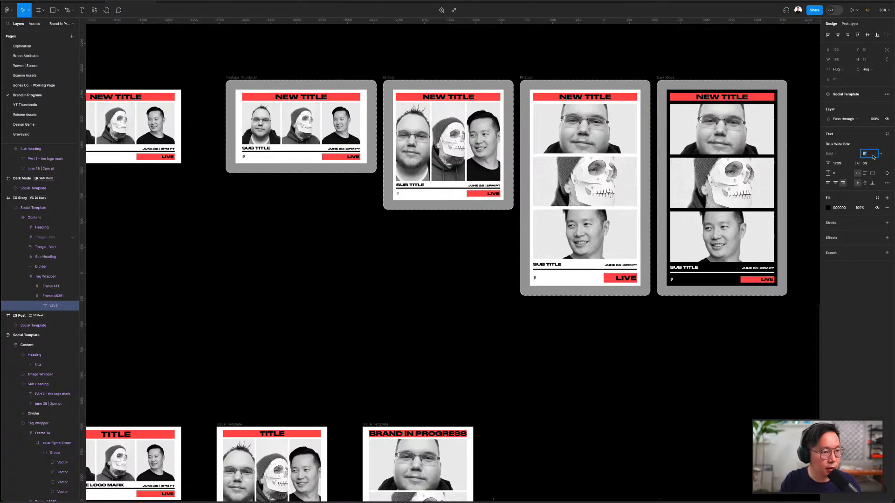
pyautogui.press('Return')
pyautogui.hscroll(-1, 537, 321)
pyautogui.scroll(-3, 537, 321)
pyautogui.click(448, 272)
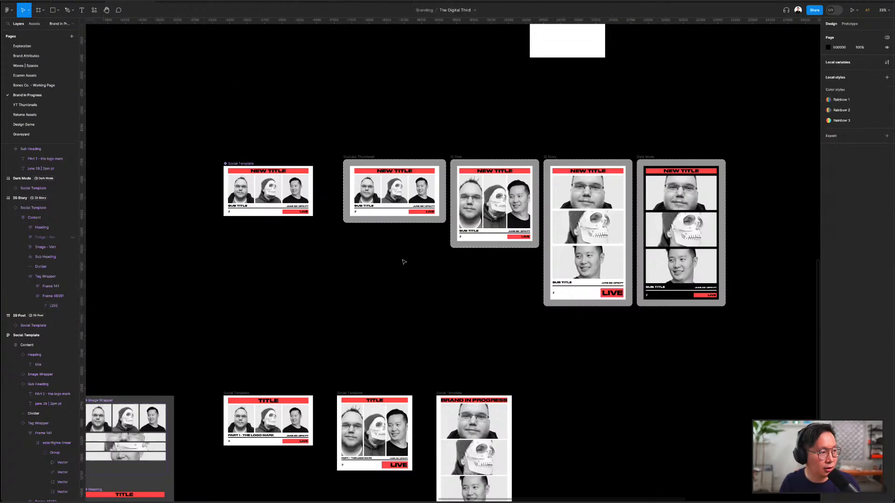
# - Change the "LIVE" tag text in the main Social Template component to "Demo" and check the mode frames
pyautogui.click(304, 211)
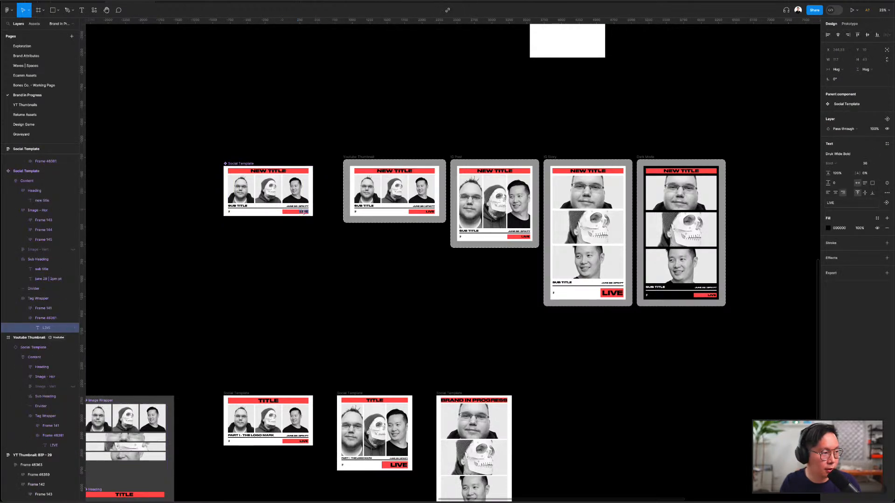
pyautogui.write('Demo')
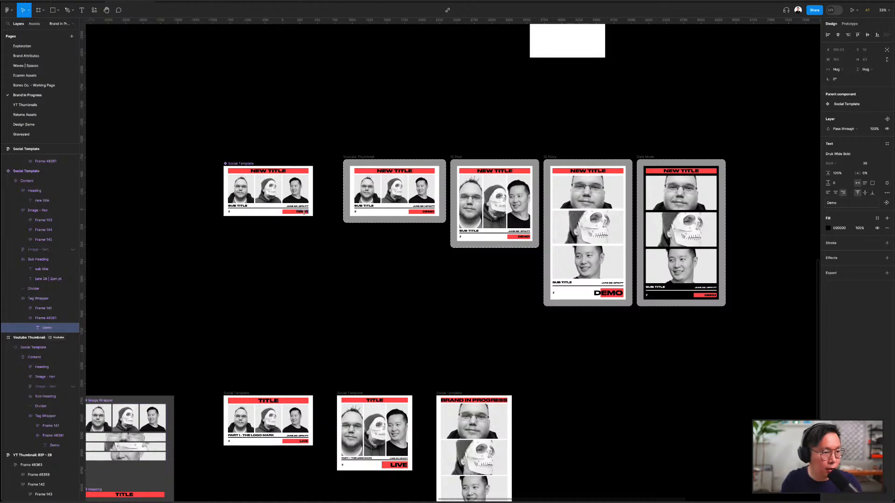
pyautogui.scroll(2, 499, 313)
pyautogui.hscroll(5, 499, 313)
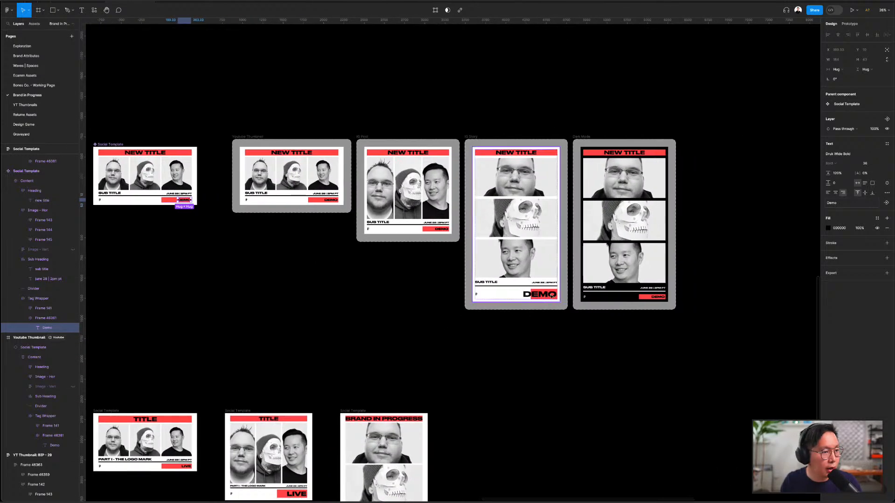
pyautogui.hscroll(-2, 472, 266)
pyautogui.click(395, 234)
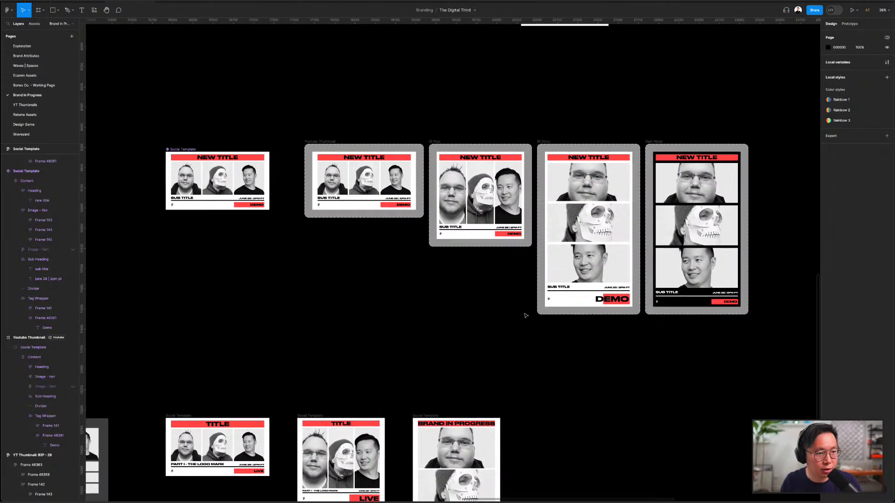
# - Examine the Gretta website wireframe and the separate "Made Betta with Gretta" header section beside it
pyautogui.scroll(-2, 526, 316)
pyautogui.scroll(-3, 557, 312)
pyautogui.scroll(-1, 558, 313)
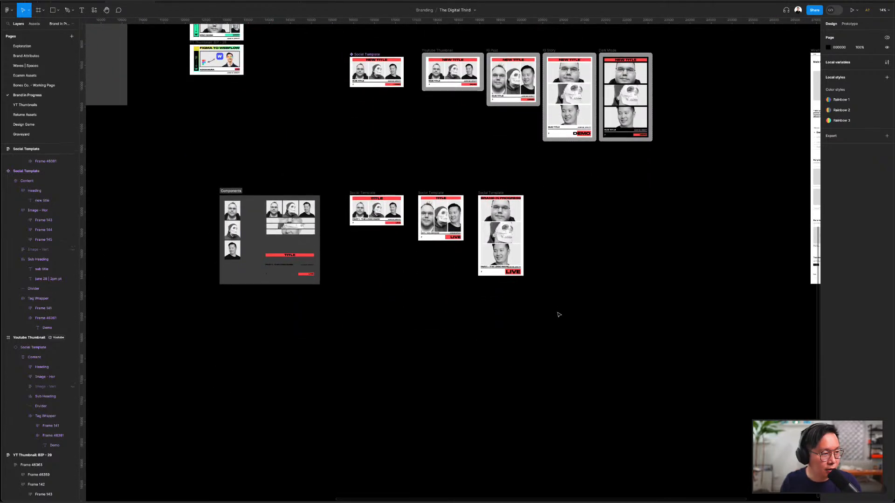
pyautogui.scroll(3, 559, 315)
pyautogui.hscroll(5, 558, 315)
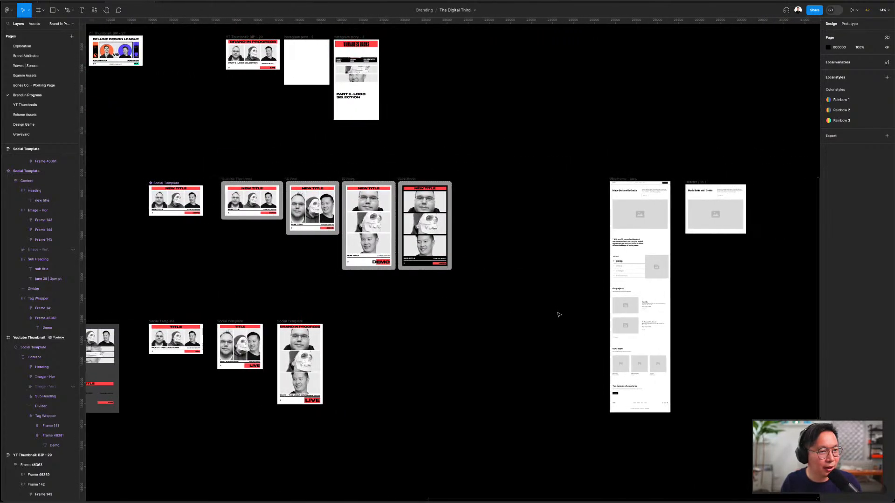
pyautogui.scroll(5, 726, 206)
pyautogui.hscroll(2, 584, 182)
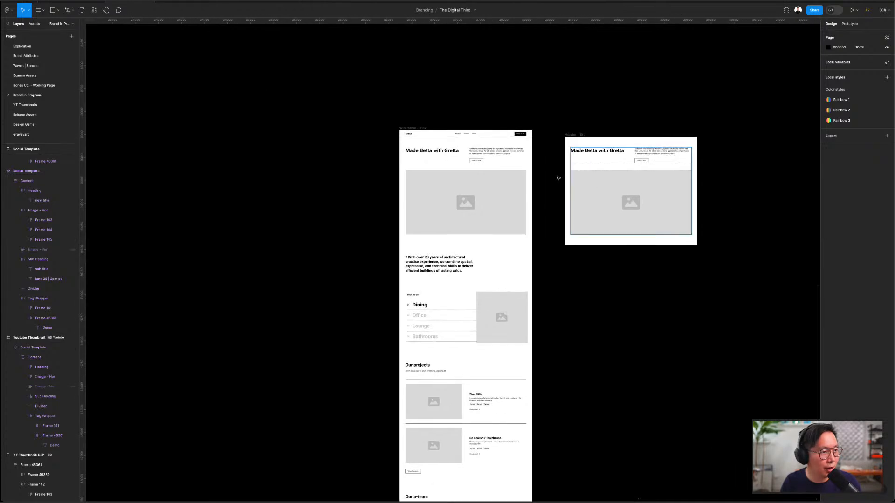
pyautogui.scroll(2, 542, 177)
pyautogui.scroll(2, 542, 176)
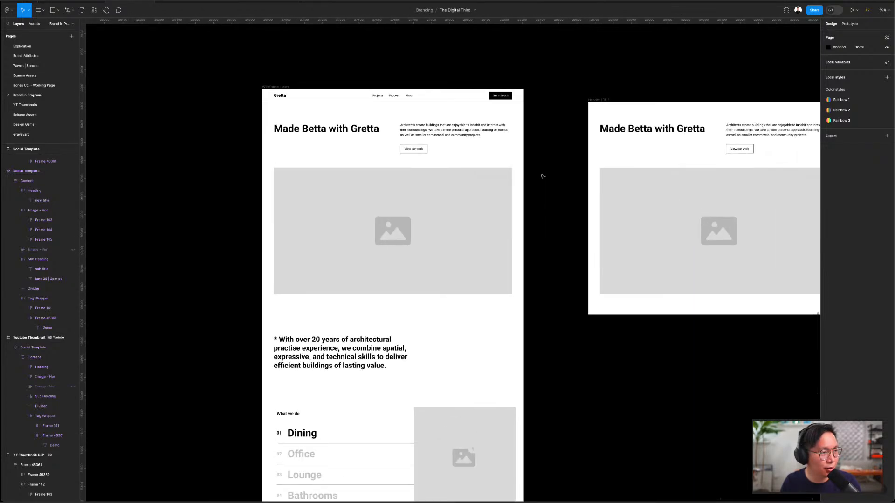
pyautogui.hscroll(5, 542, 177)
pyautogui.hscroll(-3, 277, 218)
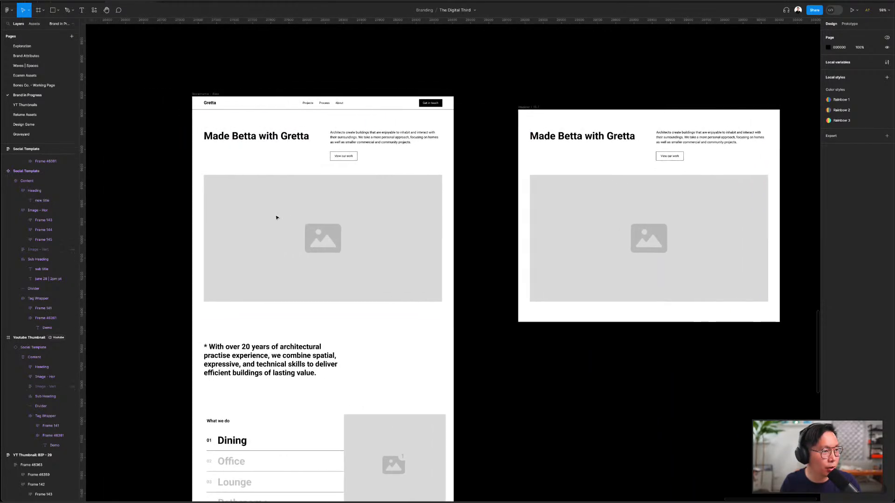
# - Select the standalone Header / 15 / frame and examine its size and auto layout settings
pyautogui.click(570, 272)
pyautogui.click(476, 163)
pyautogui.click(525, 113)
pyautogui.hscroll(5, 611, 104)
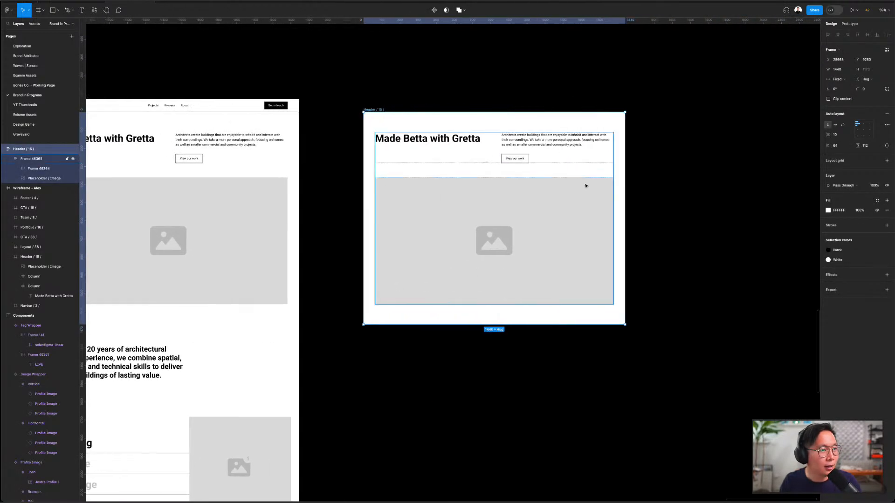
pyautogui.scroll(-5, 627, 186)
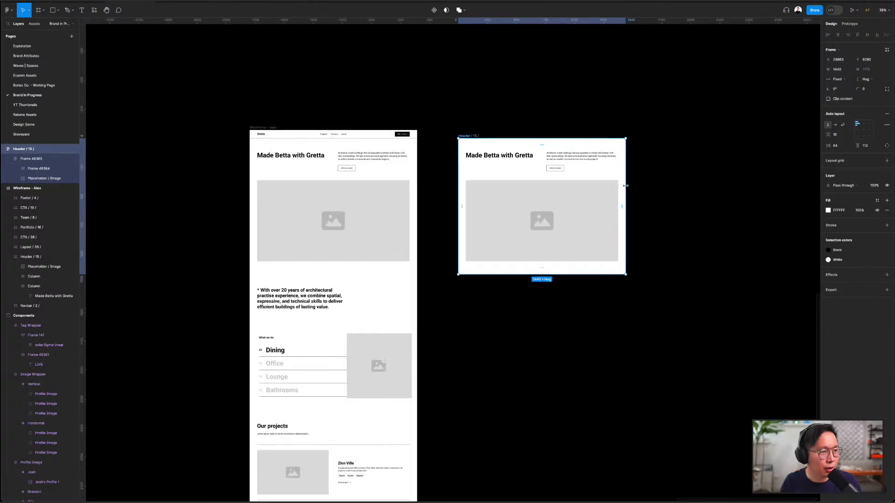
pyautogui.scroll(-3, 693, 176)
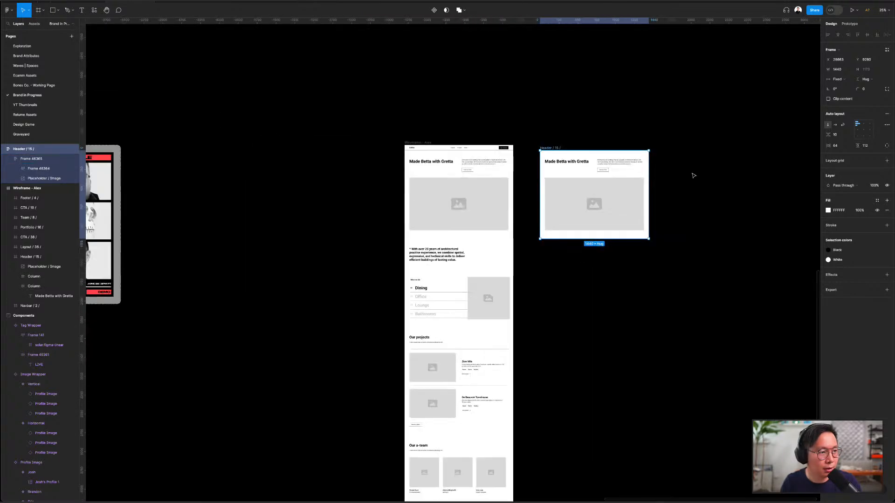
# - Select the Youtube Thumbnail frame and examine its Social Media variable mode alongside the other platform frames
pyautogui.hscroll(-10, 693, 175)
pyautogui.hscroll(-10, 721, 190)
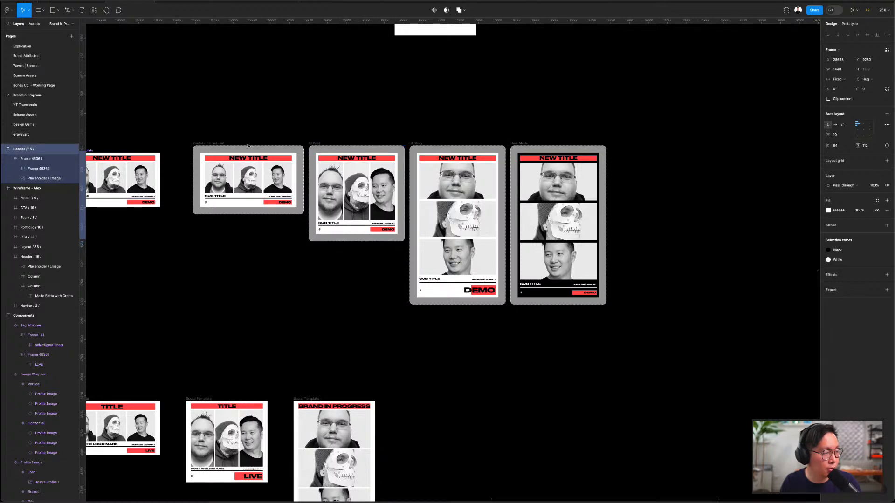
pyautogui.click(207, 144)
pyautogui.scroll(5, 209, 144)
pyautogui.hscroll(5, 213, 145)
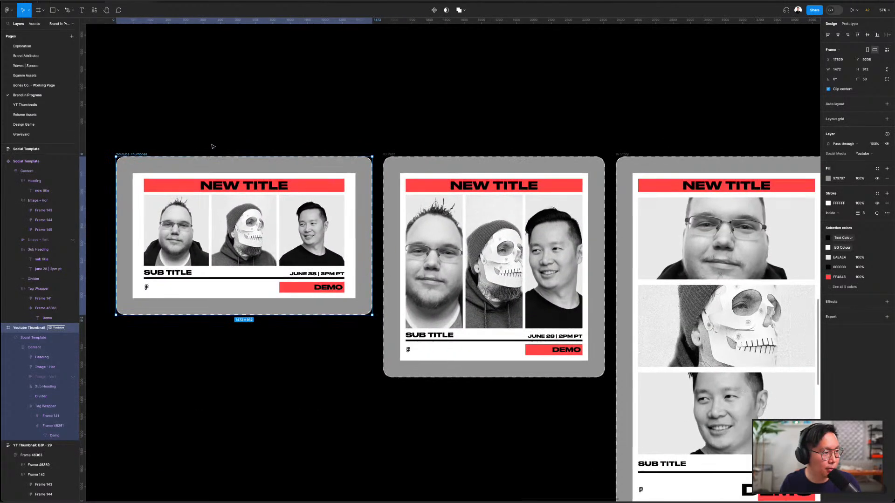
pyautogui.scroll(-3, 213, 144)
pyautogui.scroll(-3, 553, 151)
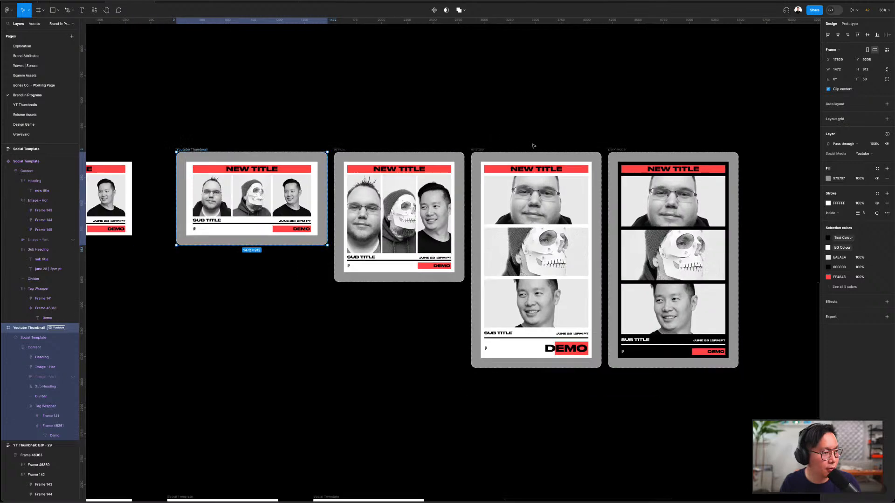
# - Survey the whole Brand In Progress page, from the social templates up to the Ecamm Livestream Assets section
pyautogui.click(496, 136)
pyautogui.scroll(-5, 496, 137)
pyautogui.scroll(-3, 499, 139)
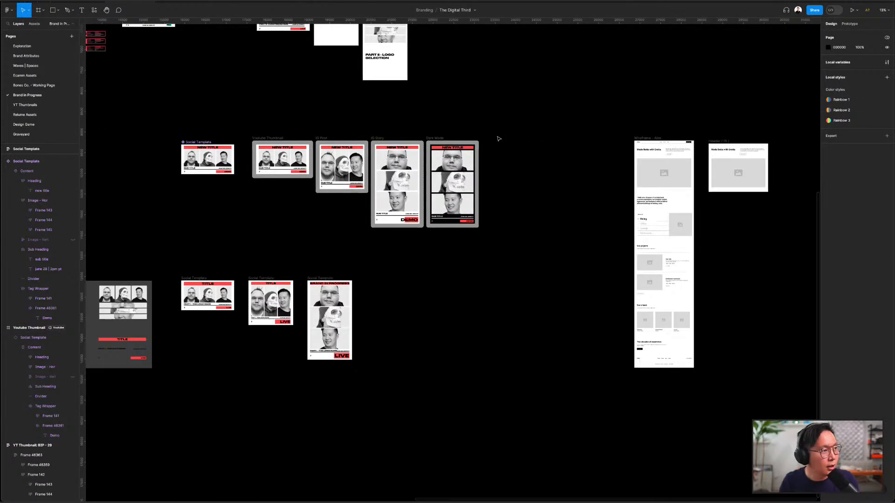
pyautogui.hscroll(-3, 498, 138)
pyautogui.scroll(-3, 498, 138)
pyautogui.hscroll(-5, 495, 145)
pyautogui.scroll(5, 474, 175)
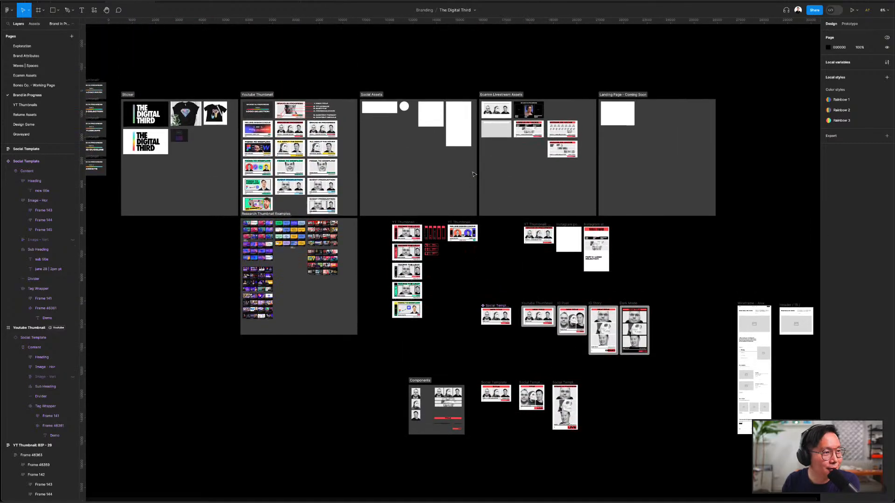
pyautogui.scroll(5, 529, 156)
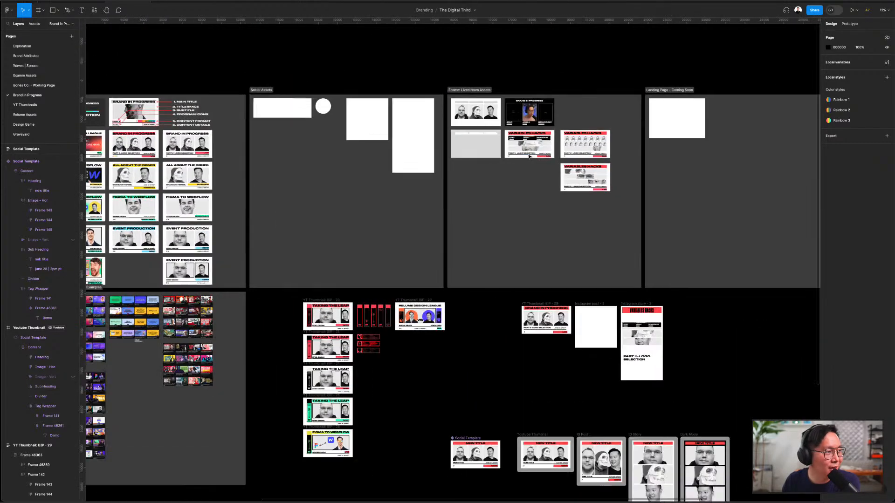
pyautogui.scroll(1, 501, 195)
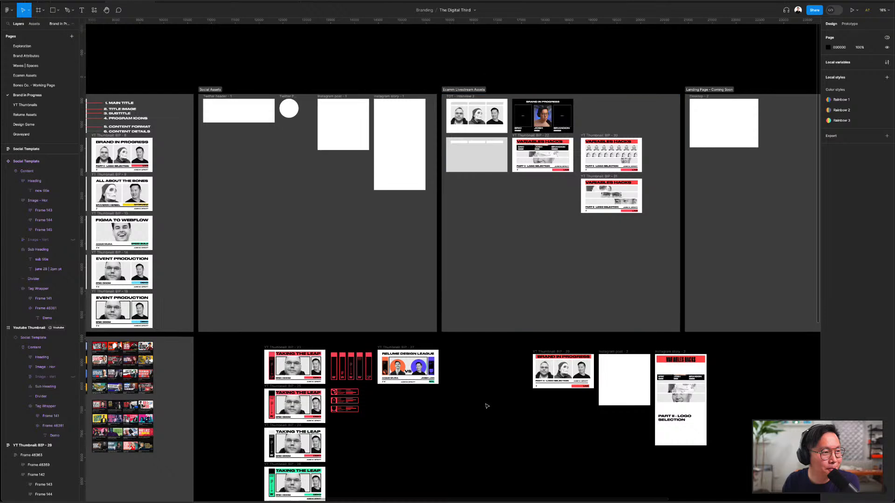
pyautogui.scroll(-1, 487, 406)
pyautogui.hscroll(1, 487, 407)
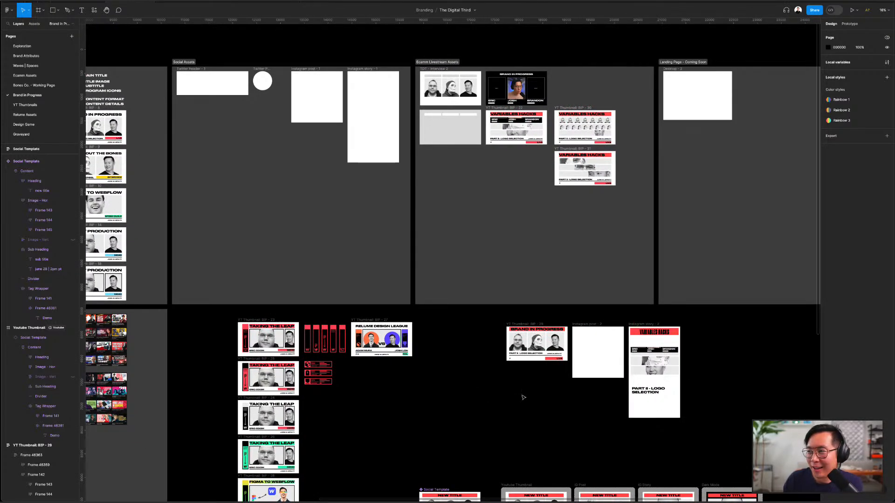
pyautogui.scroll(-4, 489, 401)
pyautogui.scroll(-1, 493, 393)
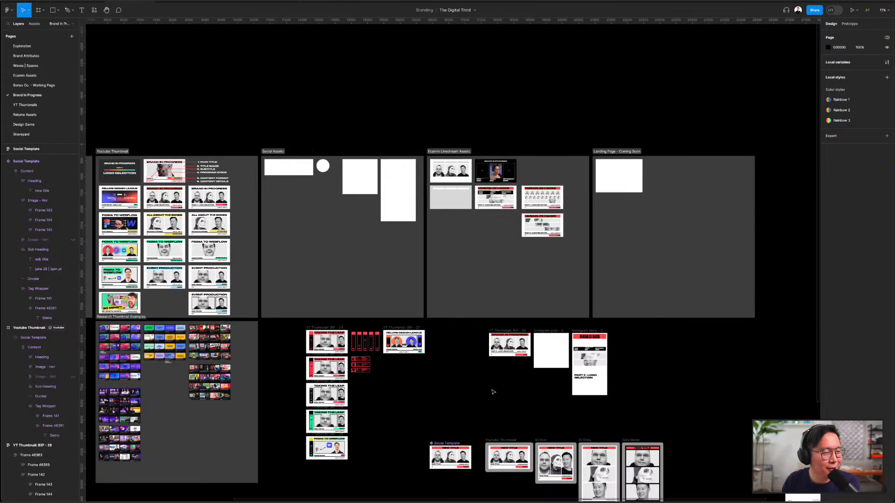
pyautogui.scroll(-3, 792, 256)
pyautogui.hscroll(2, 792, 256)
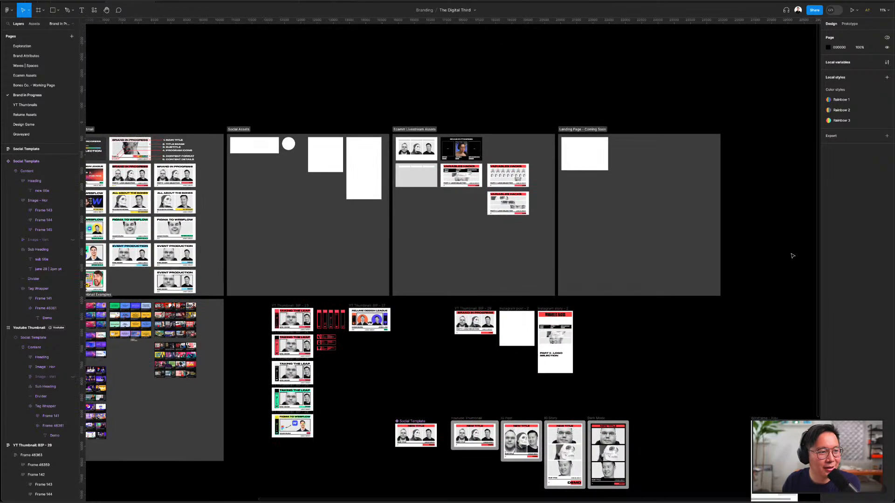
pyautogui.hscroll(3, 792, 256)
pyautogui.scroll(-1, 792, 256)
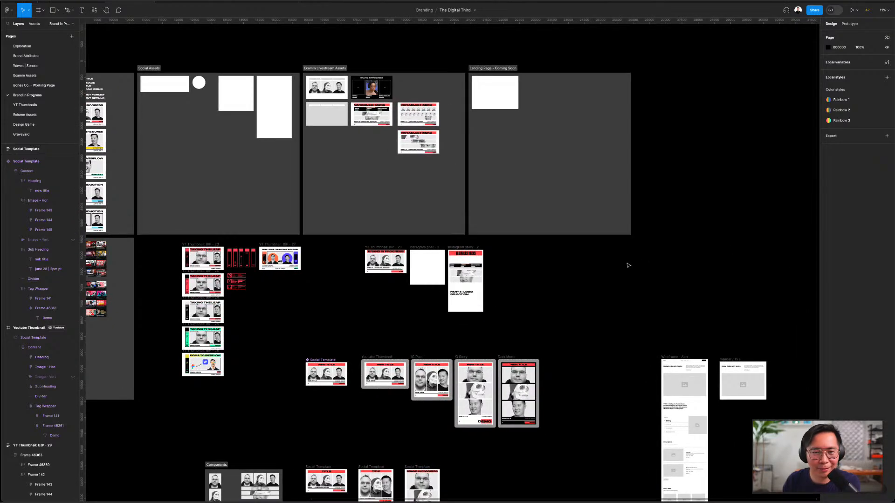
pyautogui.hscroll(-3, 628, 266)
pyautogui.scroll(1, 628, 266)
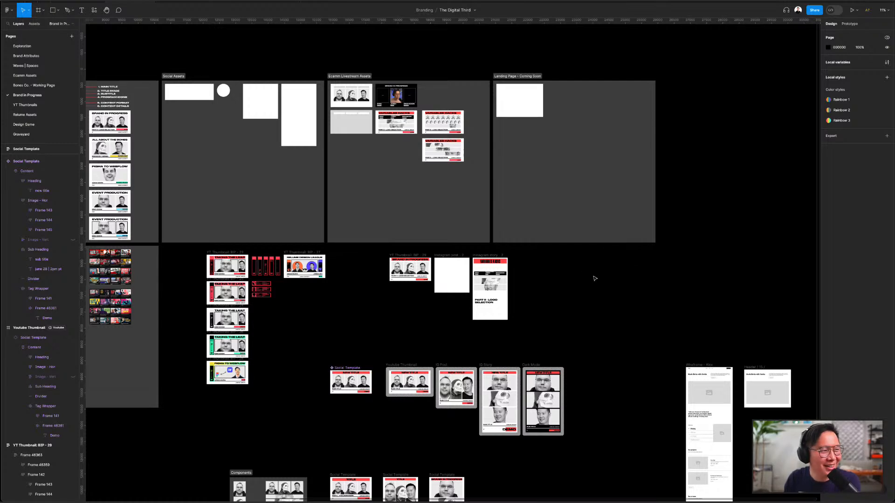
pyautogui.hscroll(-2, 595, 278)
pyautogui.scroll(-1, 595, 278)
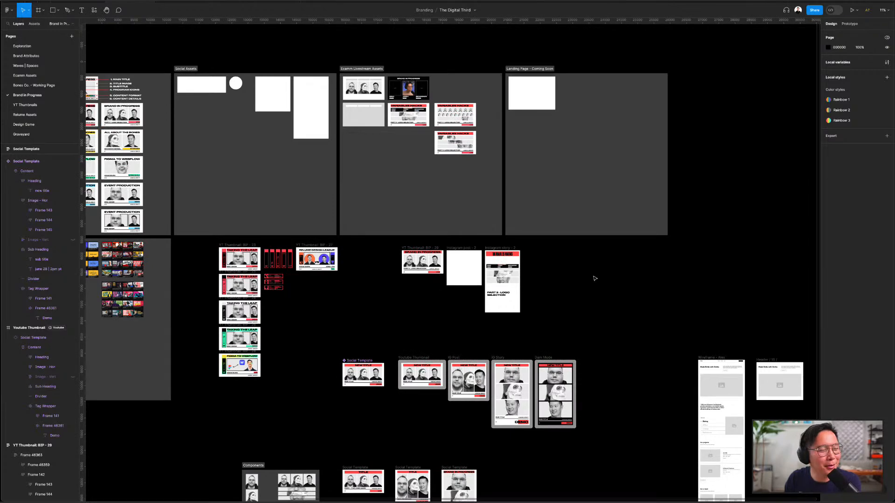
pyautogui.scroll(-3, 611, 279)
pyautogui.hscroll(1, 611, 280)
pyautogui.scroll(-1, 624, 261)
pyautogui.hscroll(-1, 624, 260)
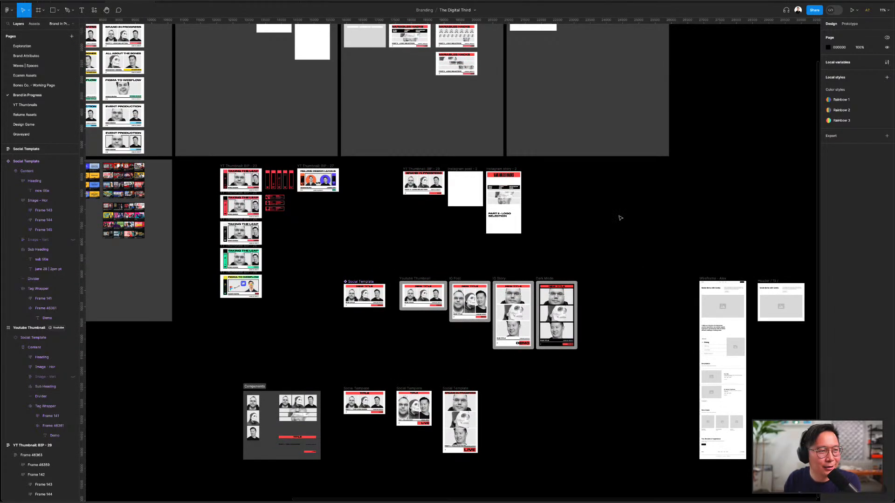
pyautogui.scroll(1, 621, 218)
pyautogui.hscroll(1, 621, 218)
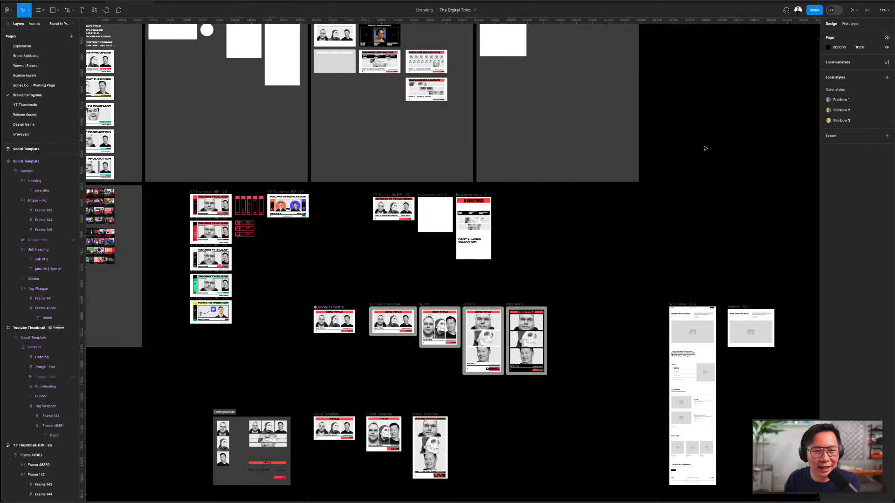
pyautogui.scroll(2, 706, 148)
pyautogui.hscroll(-1, 706, 148)
pyautogui.scroll(3, 704, 146)
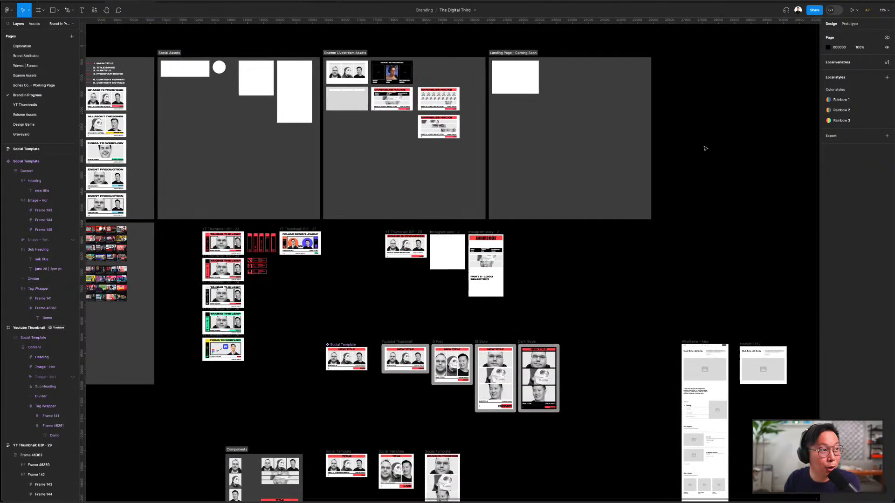
# - Examine the thumbnail designs and the annotated layout guide in the Youtube Thumbnail section
pyautogui.hscroll(-5, 532, 177)
pyautogui.keyDown('ctrl'); pyautogui.scroll(3, 489, 128); pyautogui.keyUp('ctrl')
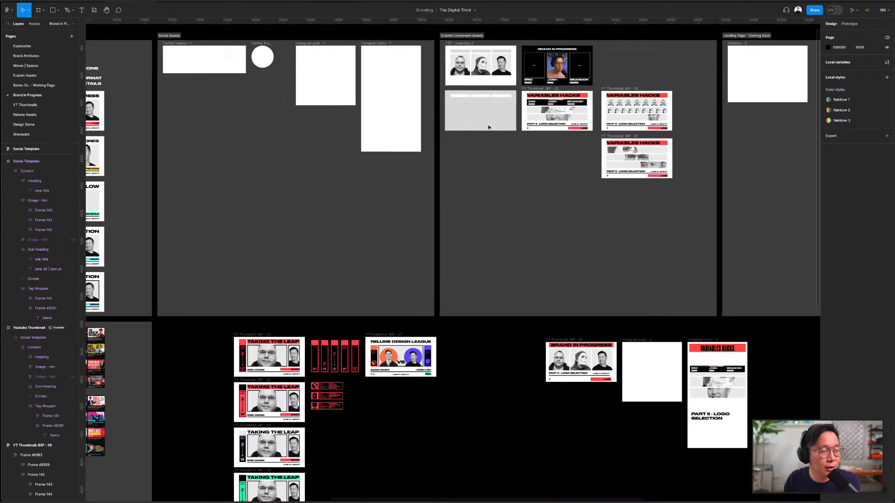
pyautogui.scroll(2, 519, 218)
pyautogui.hscroll(-10, 519, 217)
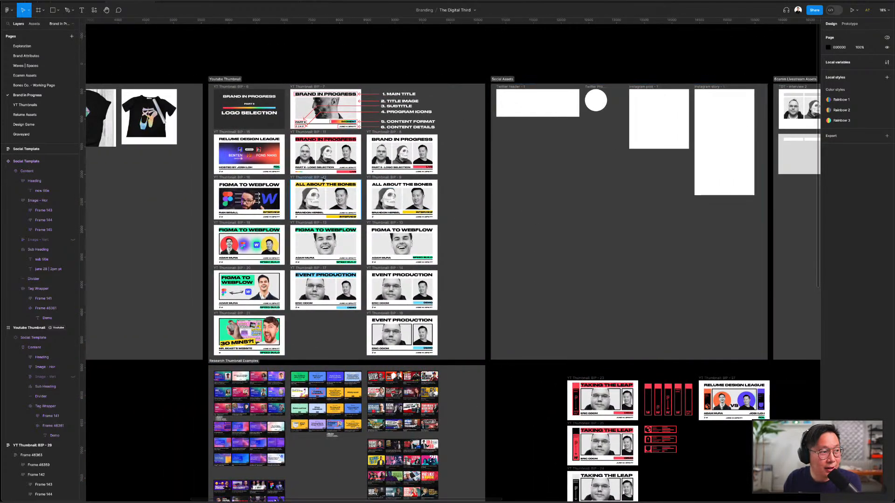
pyautogui.keyDown('ctrl'); pyautogui.scroll(2, 323, 173); pyautogui.keyUp('ctrl')
pyautogui.keyDown('ctrl'); pyautogui.scroll(4, 340, 193); pyautogui.keyUp('ctrl')
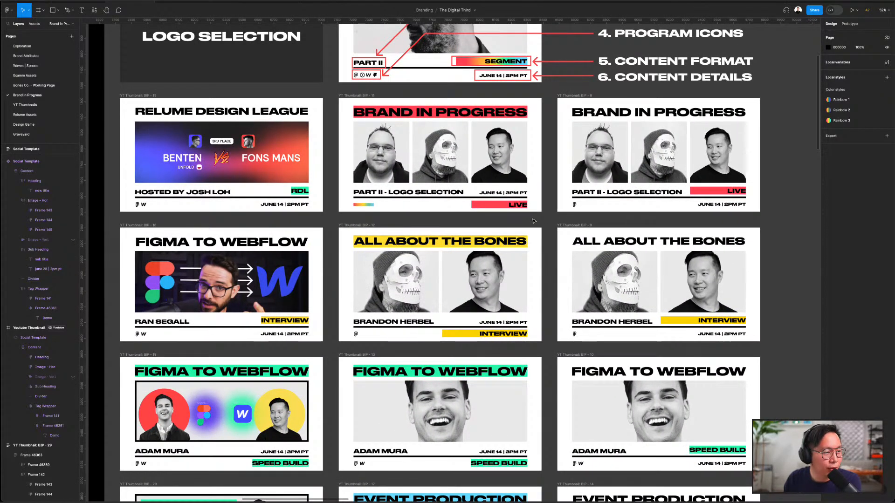
pyautogui.scroll(-2, 560, 220)
pyautogui.hscroll(-2, 546, 227)
pyautogui.scroll(-1, 547, 227)
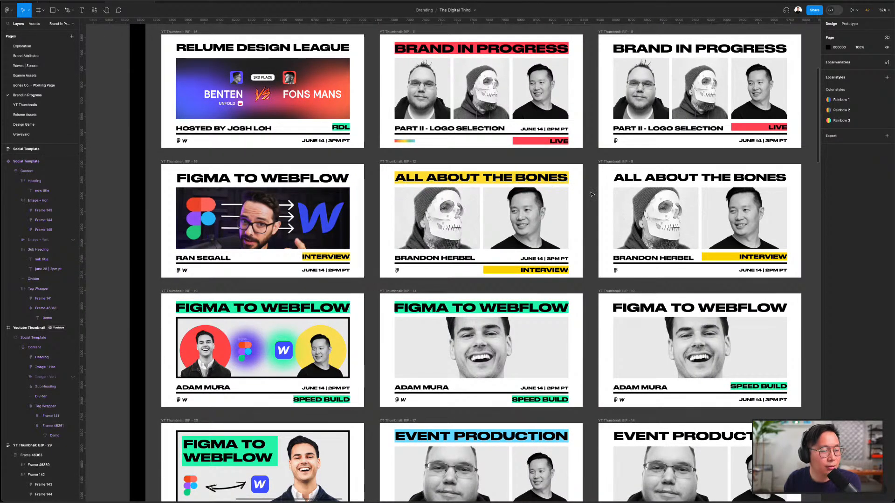
pyautogui.keyDown('ctrl'); pyautogui.scroll(3, 591, 193); pyautogui.keyUp('ctrl')
pyautogui.keyDown('ctrl'); pyautogui.scroll(-5, 592, 193); pyautogui.keyUp('ctrl')
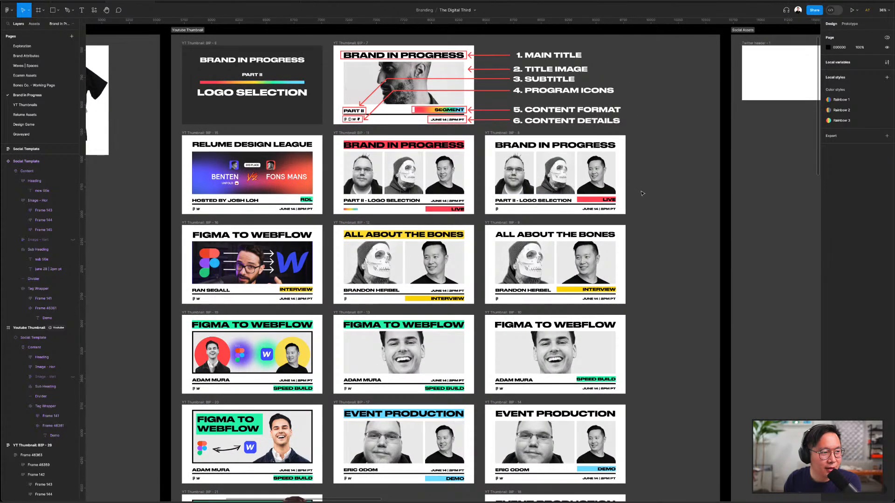
pyautogui.hscroll(1, 642, 193)
pyautogui.scroll(1, 642, 193)
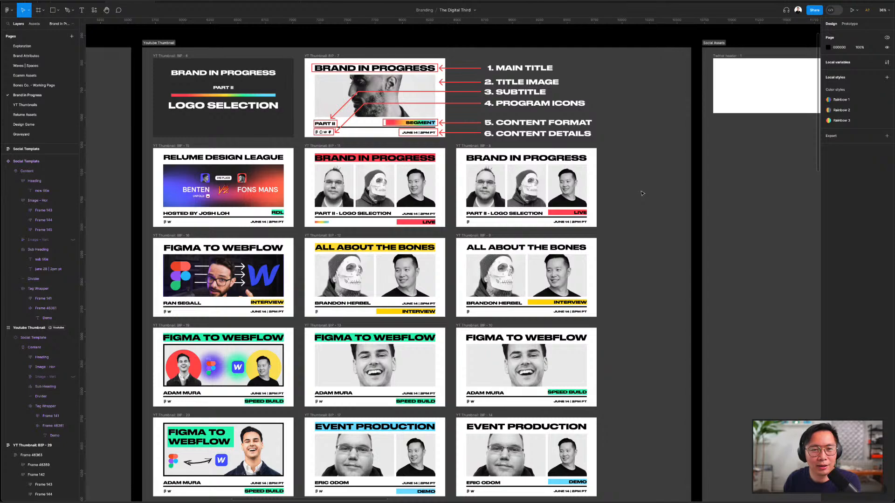
# - Review the Social Assets, Ecamm Livestream Assets and Landing Page - Coming Soon sections, checking the blank desktop frame in the last one
pyautogui.keyDown('ctrl'); pyautogui.scroll(-4, 642, 193); pyautogui.keyUp('ctrl')
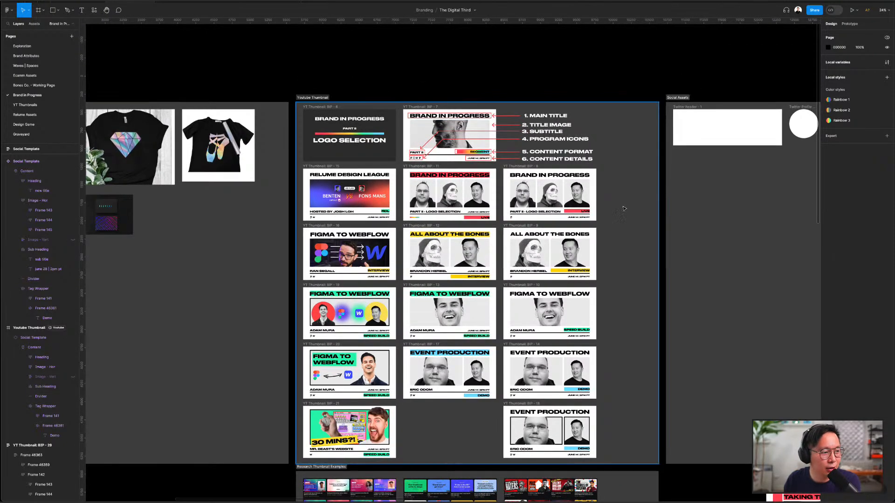
pyautogui.hscroll(2, 624, 209)
pyautogui.hscroll(10, 624, 209)
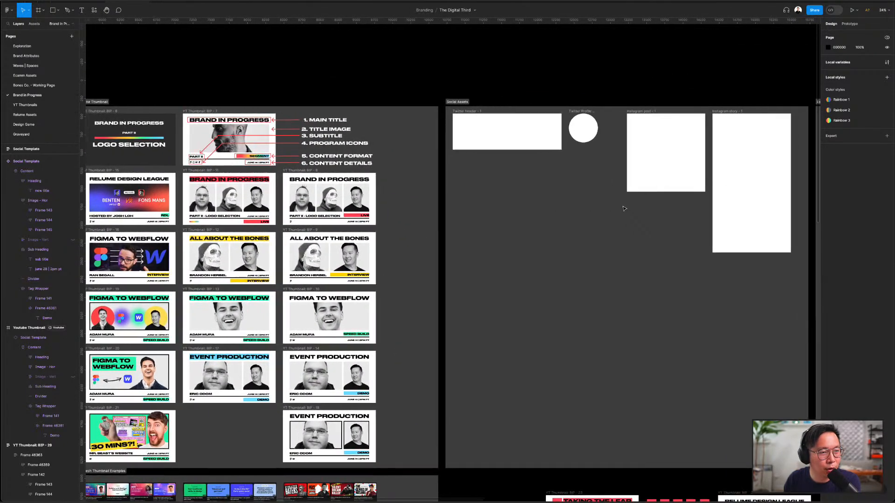
pyautogui.hscroll(10, 623, 208)
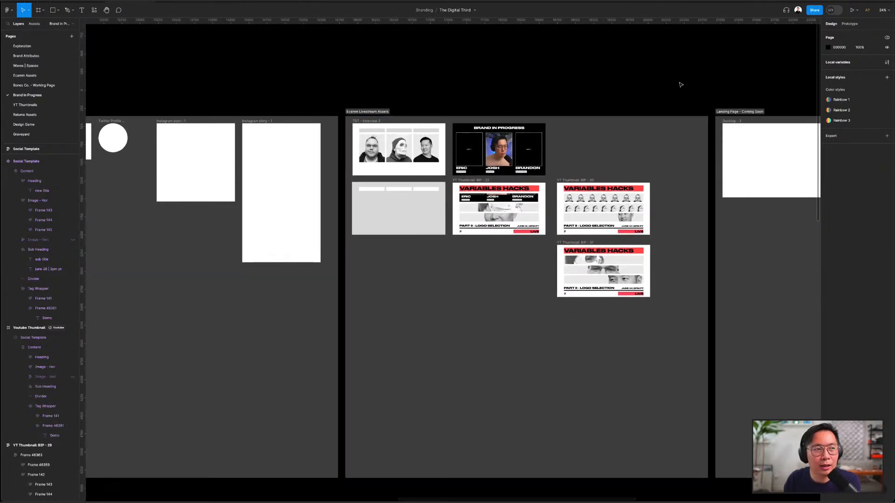
pyautogui.scroll(1, 659, 95)
pyautogui.hscroll(1, 659, 95)
pyautogui.hscroll(4, 659, 93)
pyautogui.scroll(1, 659, 93)
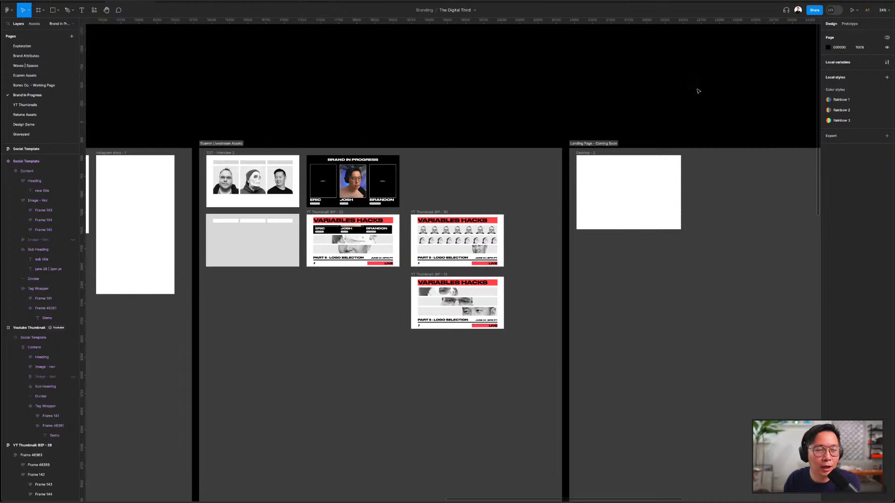
pyautogui.scroll(-3, 698, 91)
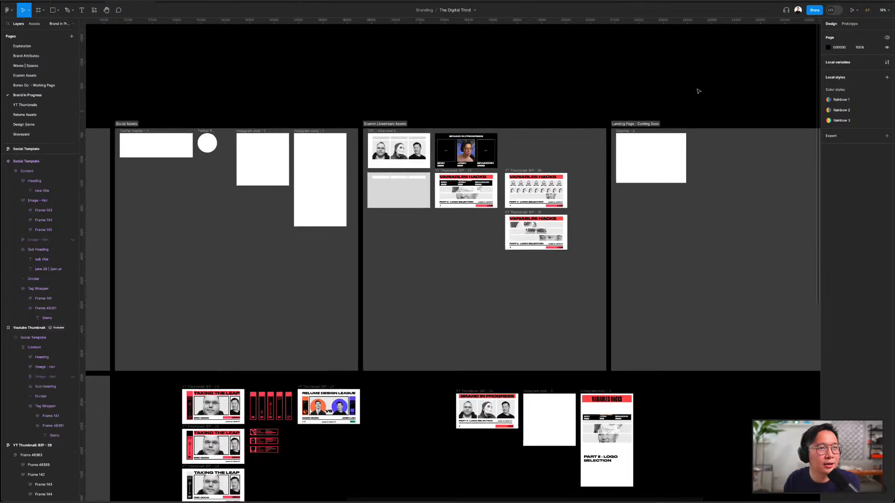
pyautogui.hscroll(5, 698, 90)
pyautogui.click(492, 140)
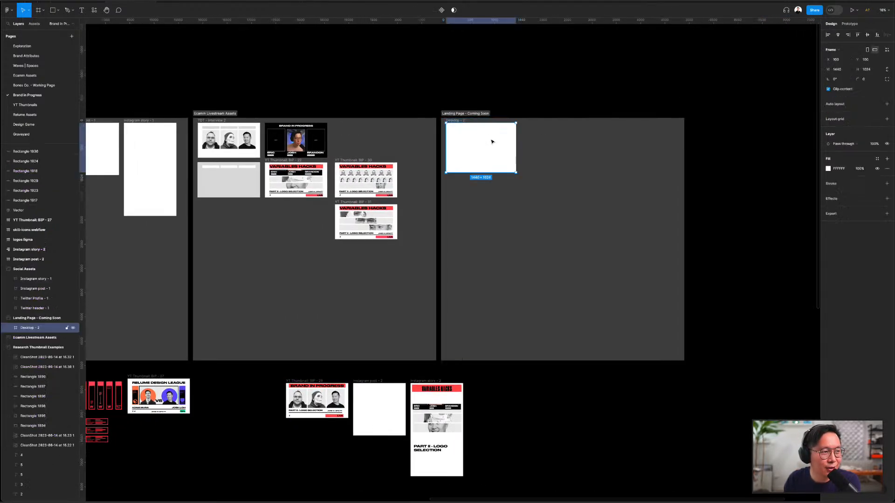
pyautogui.scroll(4, 491, 140)
pyautogui.hscroll(-2, 492, 139)
pyautogui.scroll(2, 492, 140)
pyautogui.scroll(-5, 521, 90)
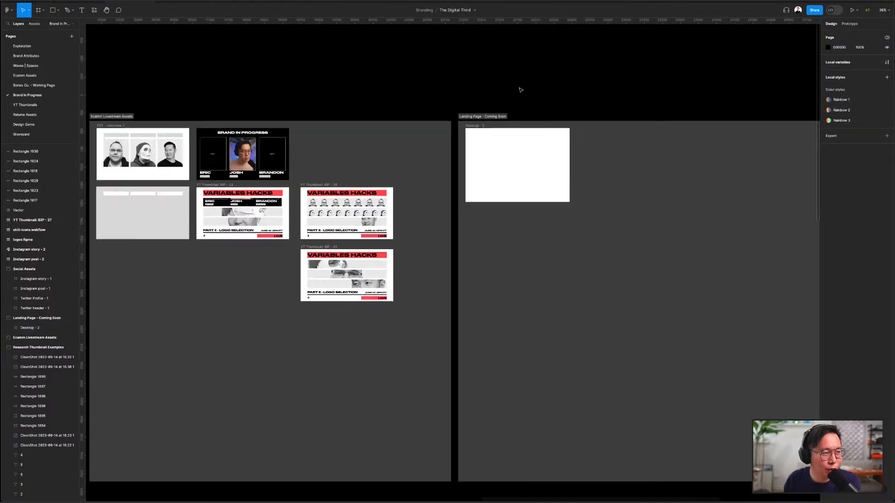
# - Compare the Gretta website wireframe and its separate header section with the social templates and the other page sections
pyautogui.scroll(-2, 524, 88)
pyautogui.hscroll(2, 524, 88)
pyautogui.scroll(-8, 543, 130)
pyautogui.hscroll(4, 543, 130)
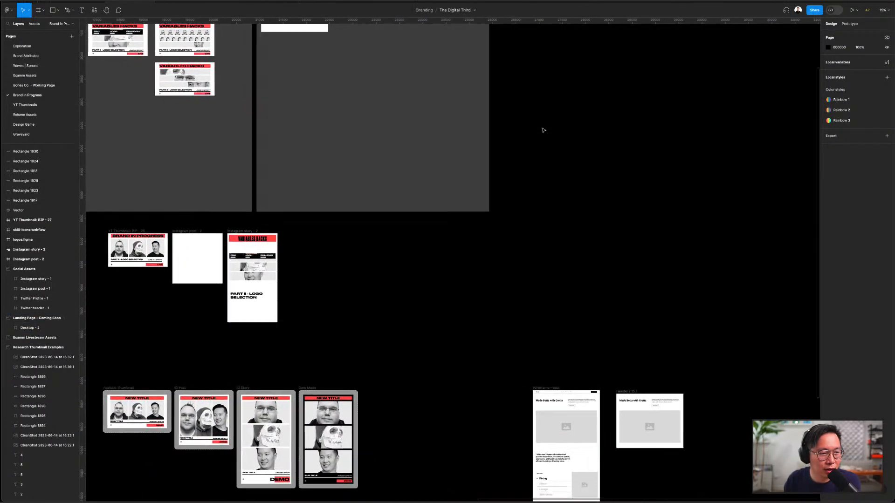
pyautogui.scroll(5, 588, 173)
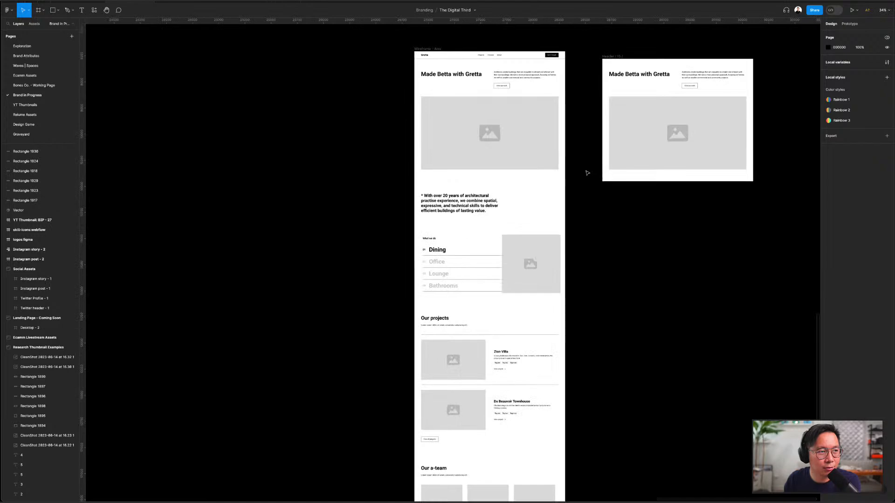
pyautogui.scroll(2, 588, 171)
pyautogui.scroll(-5, 587, 170)
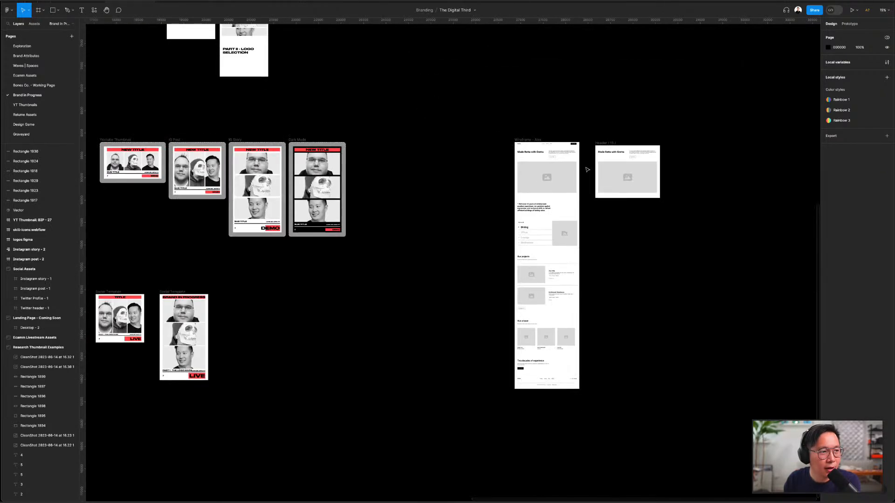
pyautogui.scroll(3, 589, 170)
pyautogui.hscroll(-2, 589, 170)
pyautogui.scroll(3, 732, 208)
pyautogui.hscroll(-2, 732, 208)
pyautogui.scroll(-3, 732, 208)
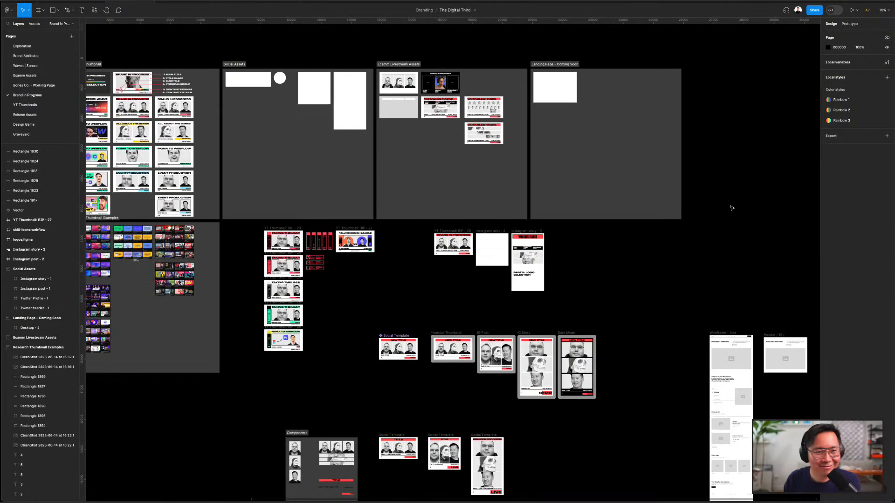